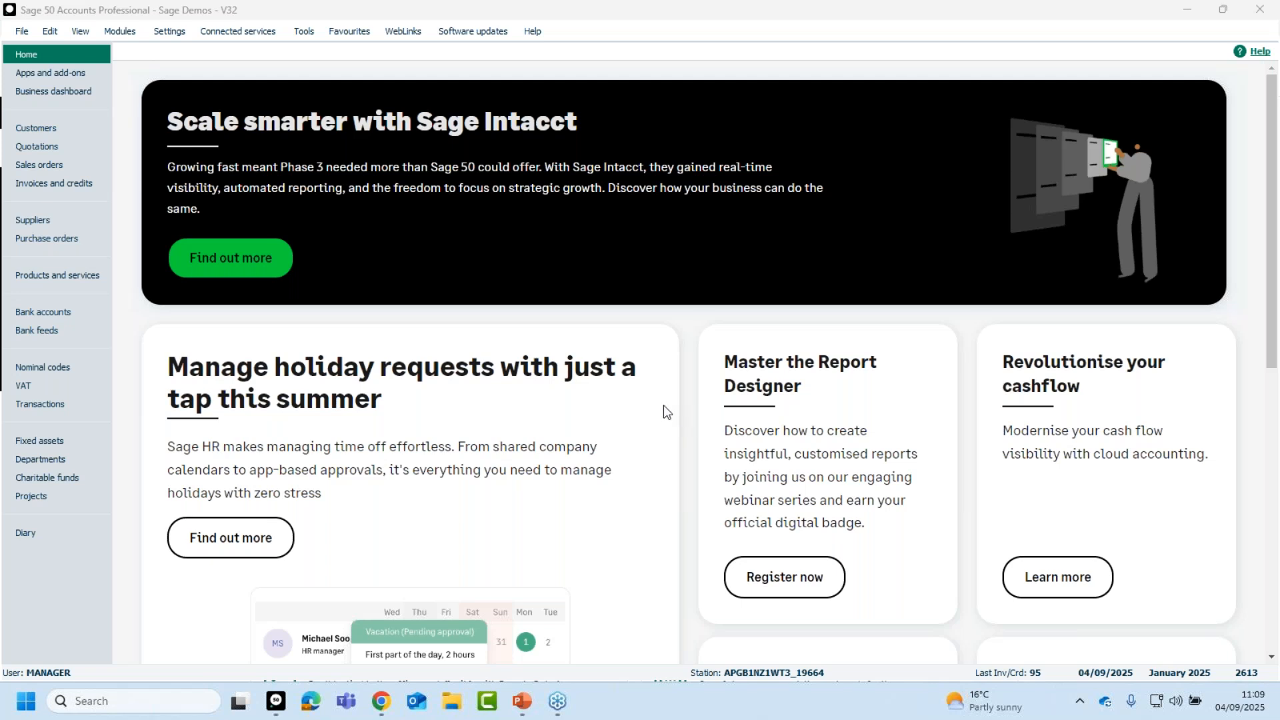
Pick invoice 95 for A1 Design Services from Invoices and Credits and send it to print.
left_click(56, 190)
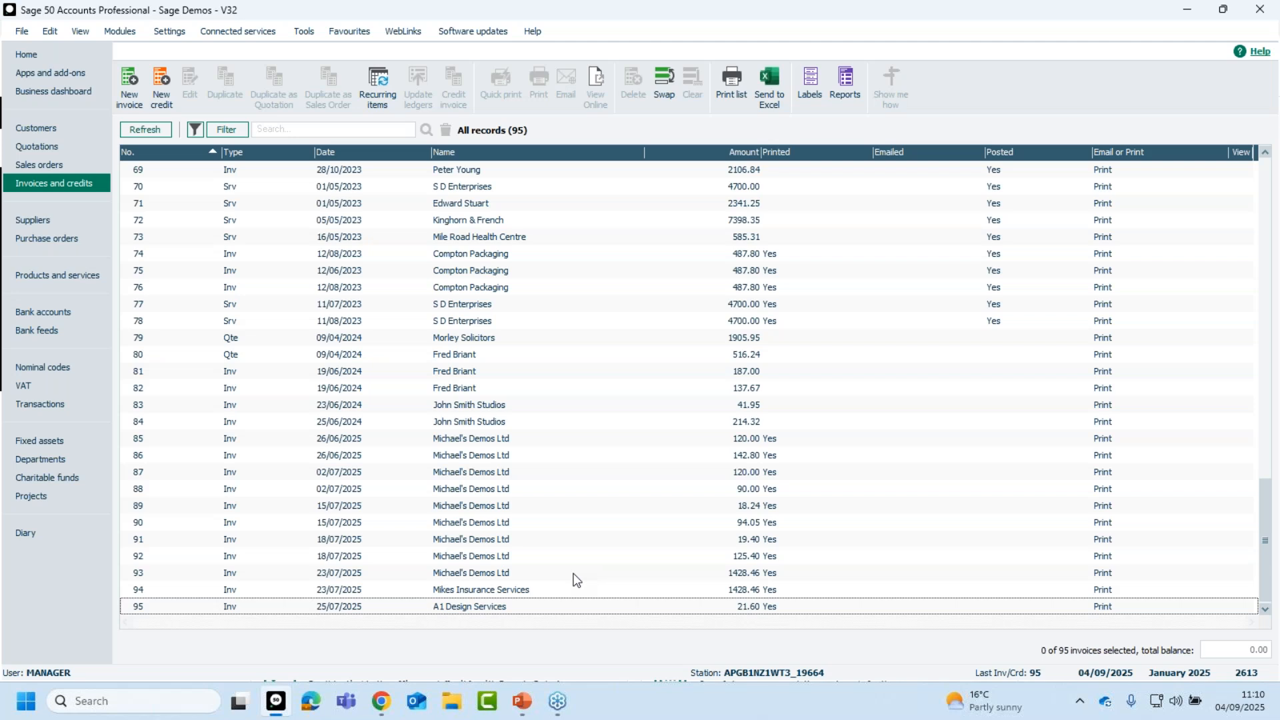
left_click(477, 607)
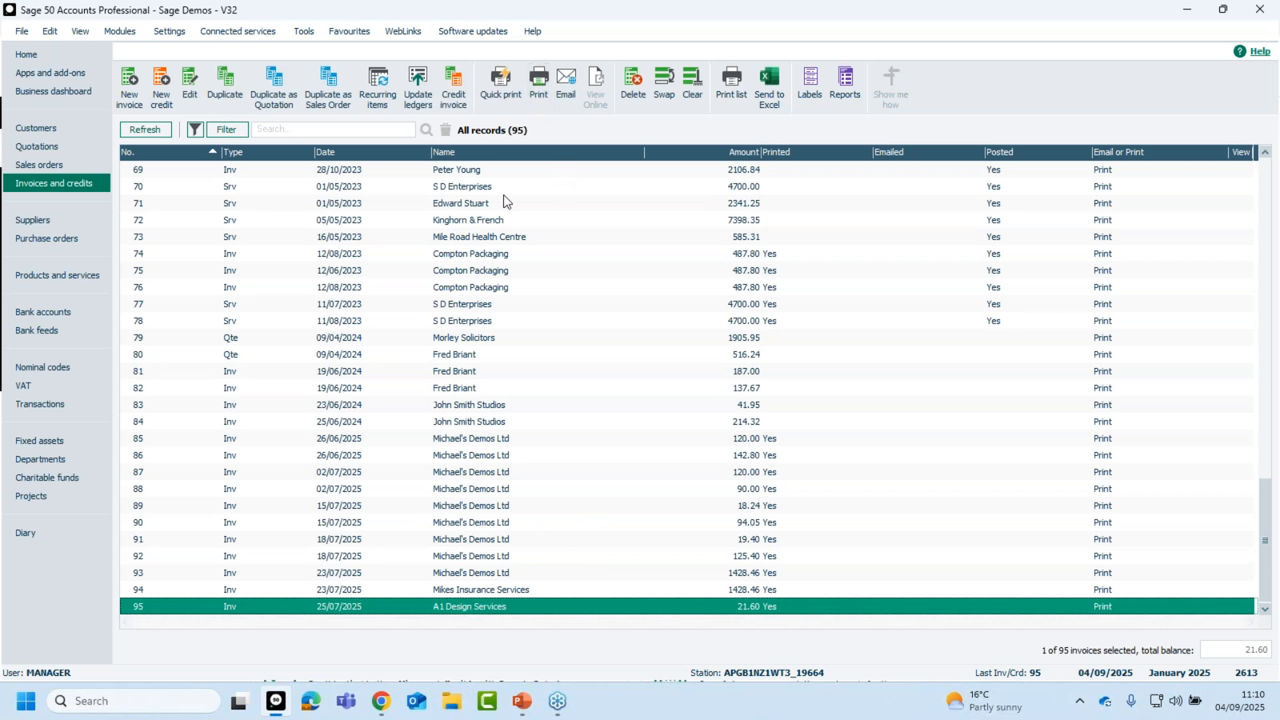
left_click(496, 606)
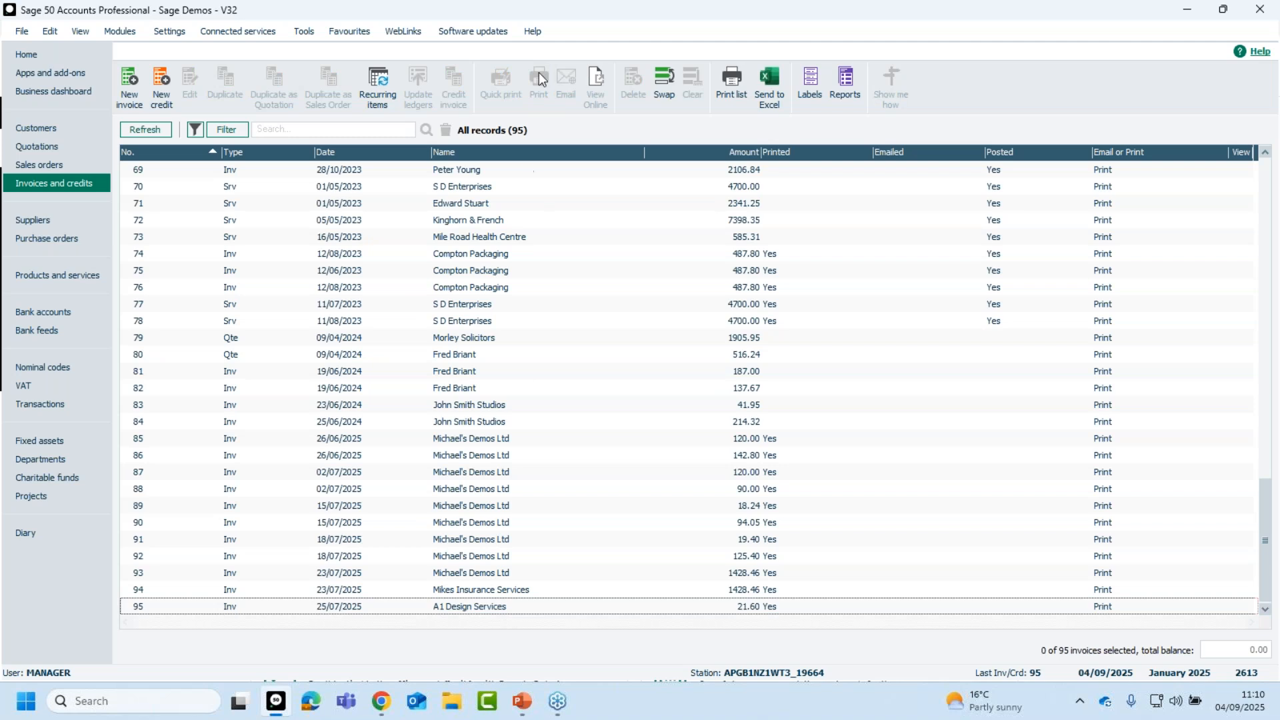
left_click(516, 606)
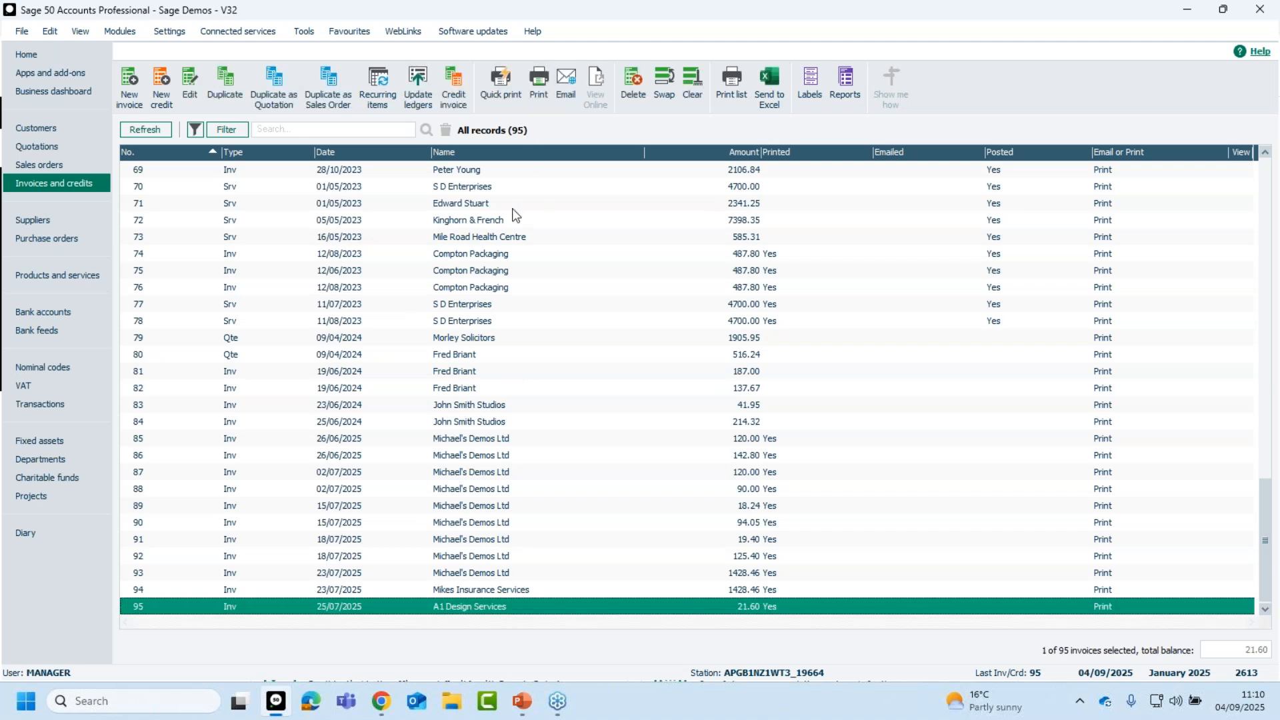
left_click(542, 87)
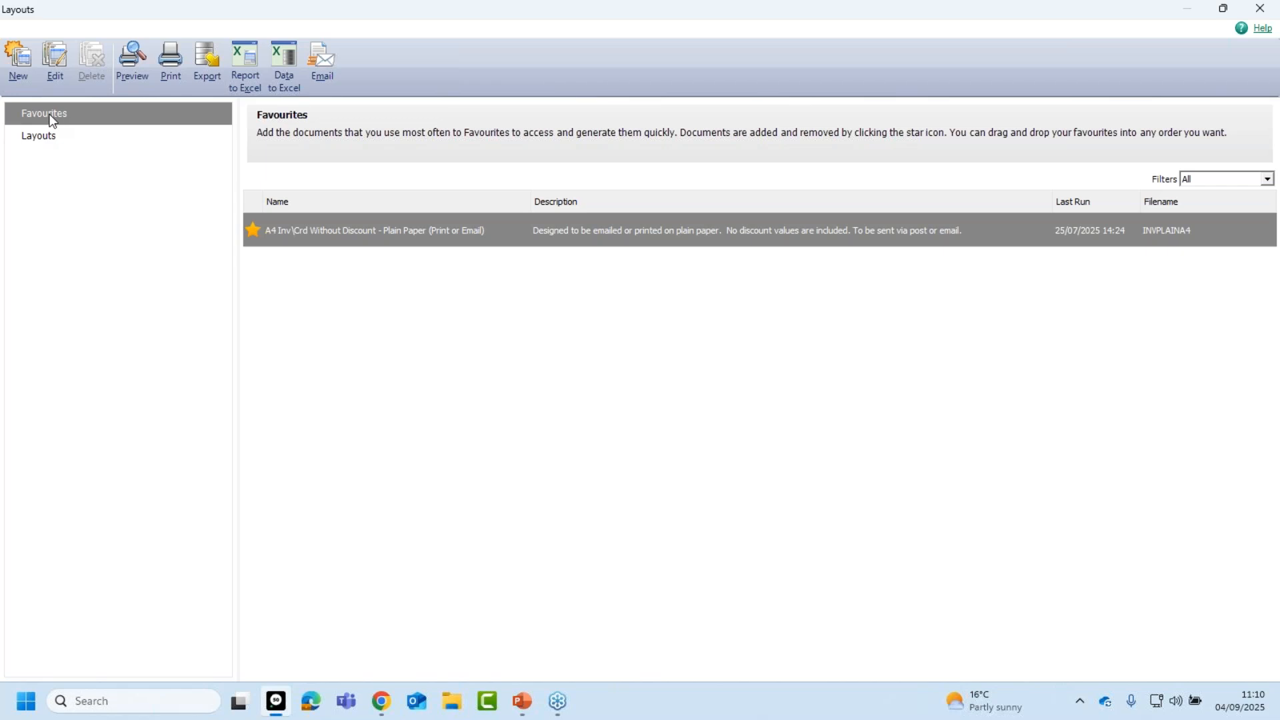
Unstar the A4 Inv\Crd Without Discount - Plain Paper layout and list all invoice layouts.
left_click(253, 232)
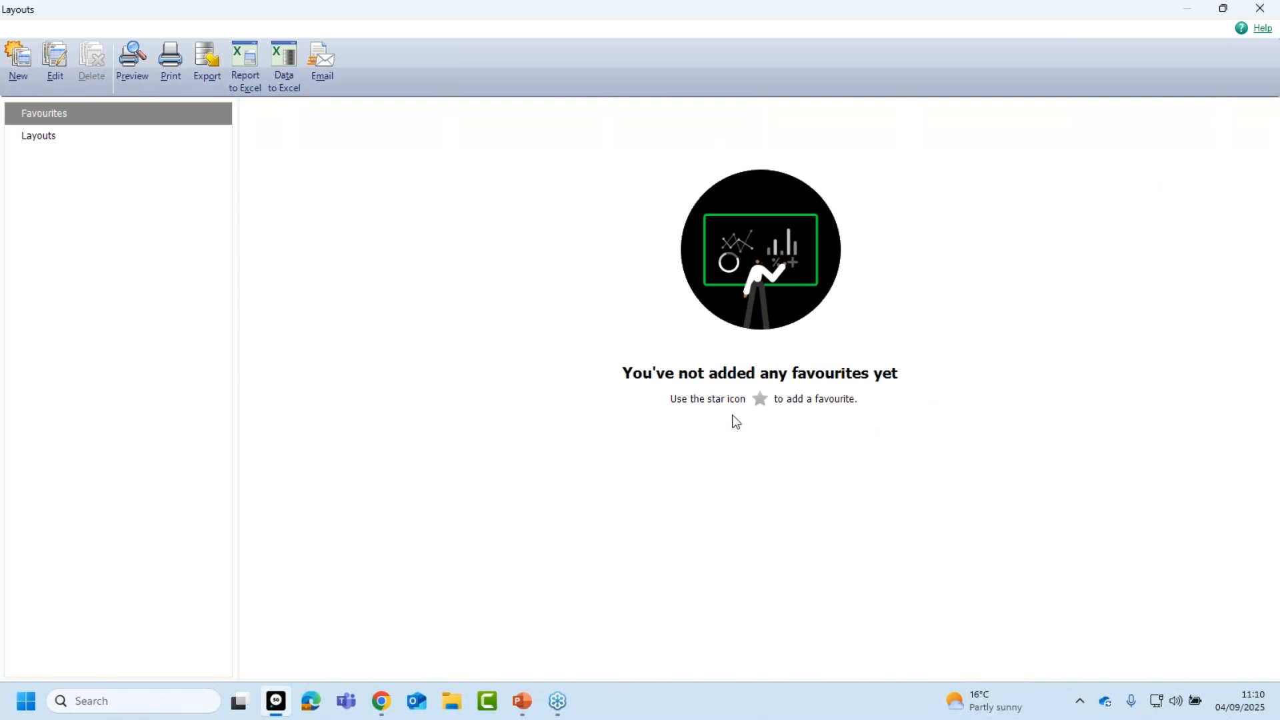
left_click(46, 136)
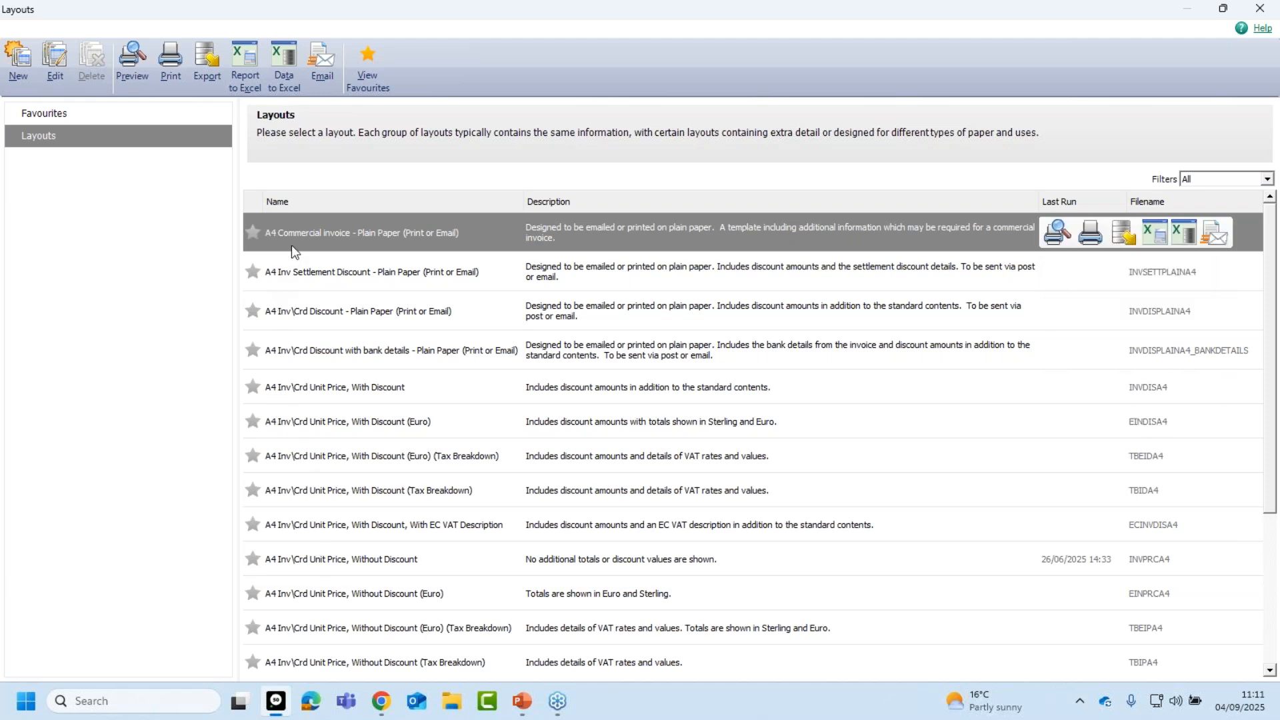
Star A4 Inv\Crd Unit Price, Without Discount (INVPRCA4) as the only favourite layout.
left_click(330, 278)
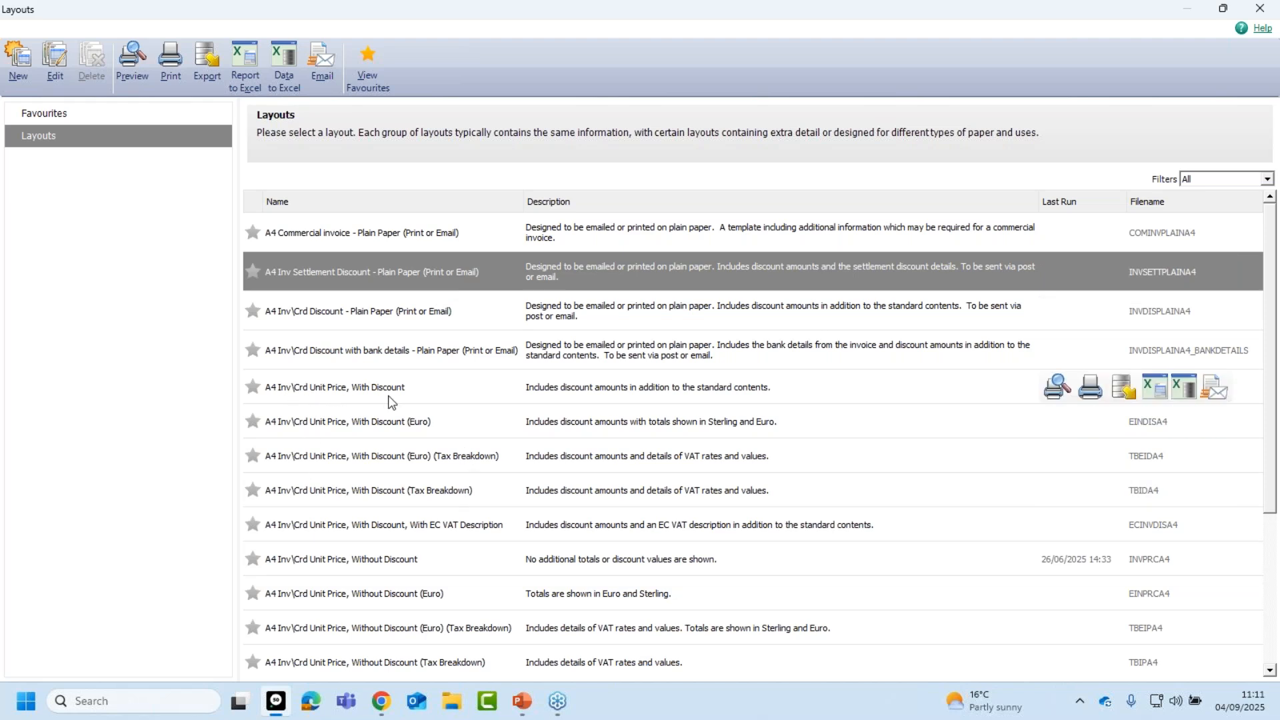
left_click(398, 559)
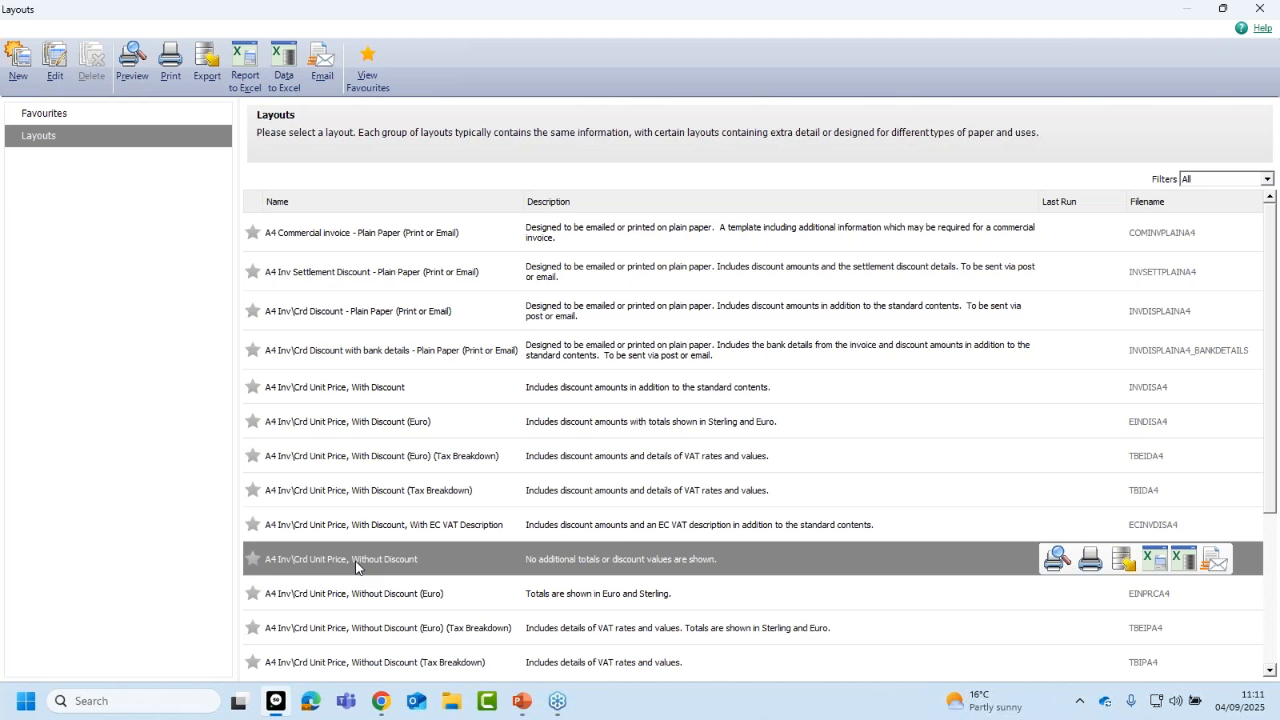
left_click(253, 559)
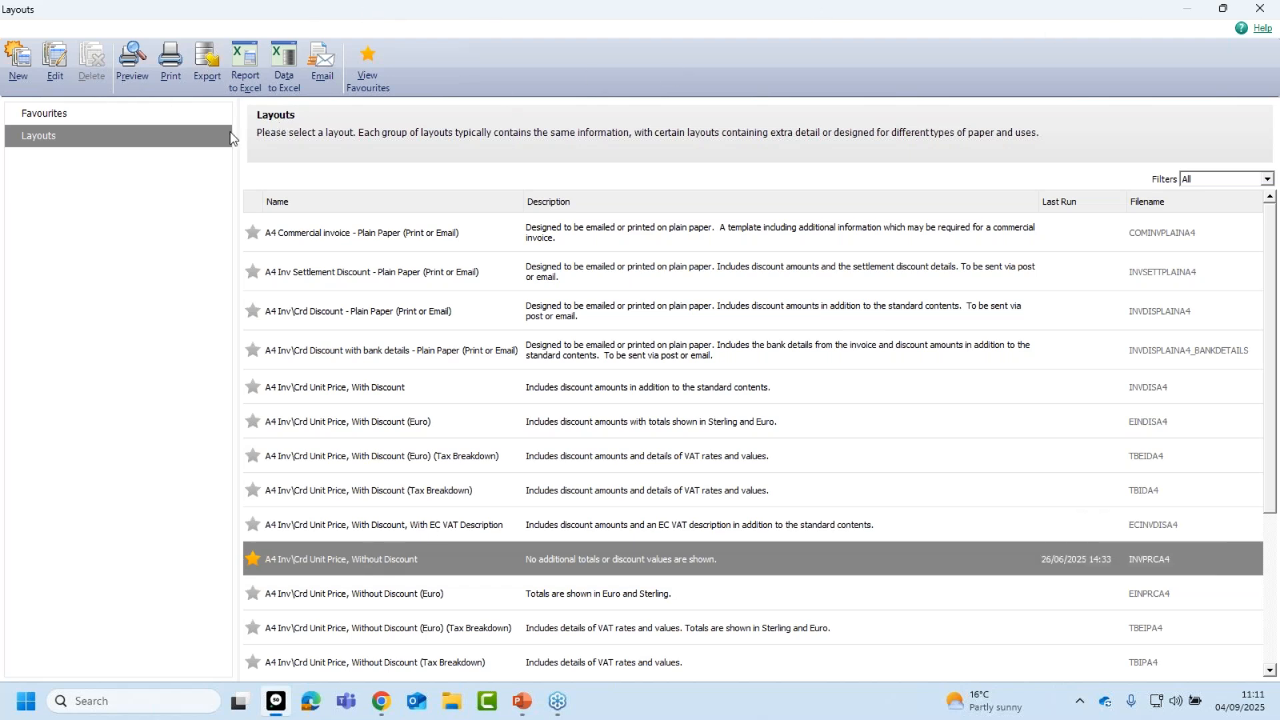
left_click(37, 115)
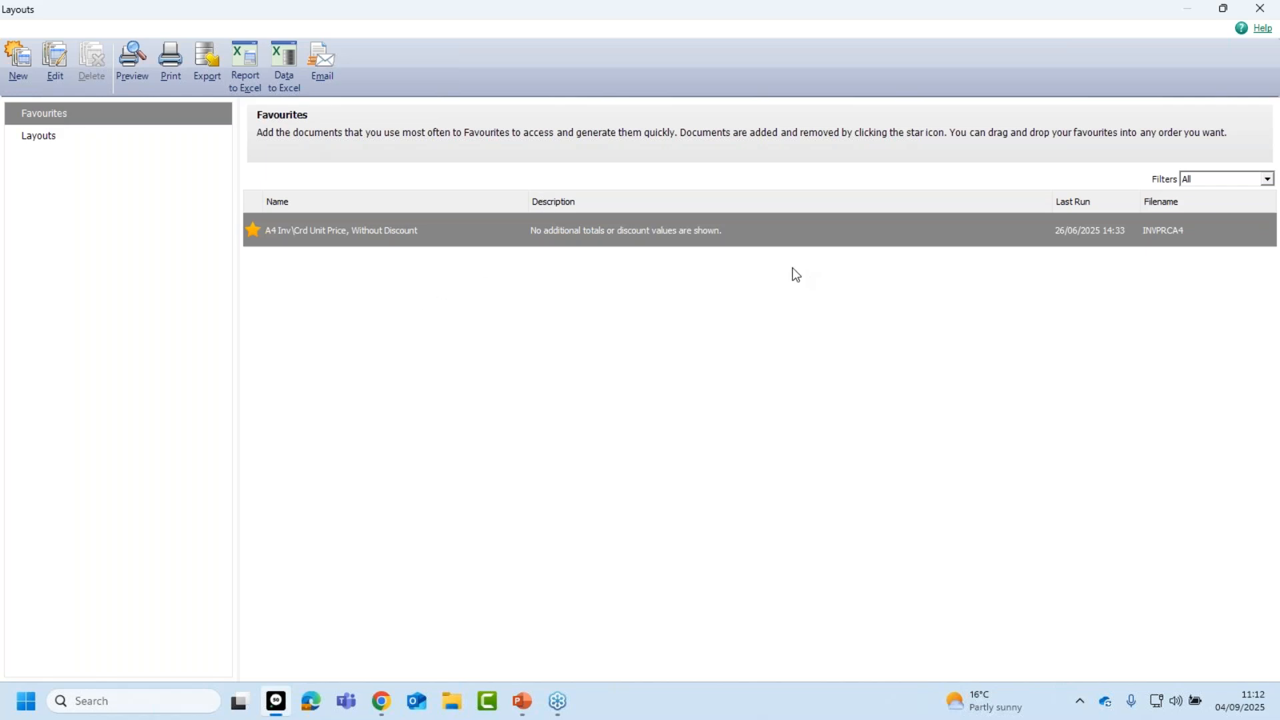
left_click(27, 140)
mouse_move(737, 478)
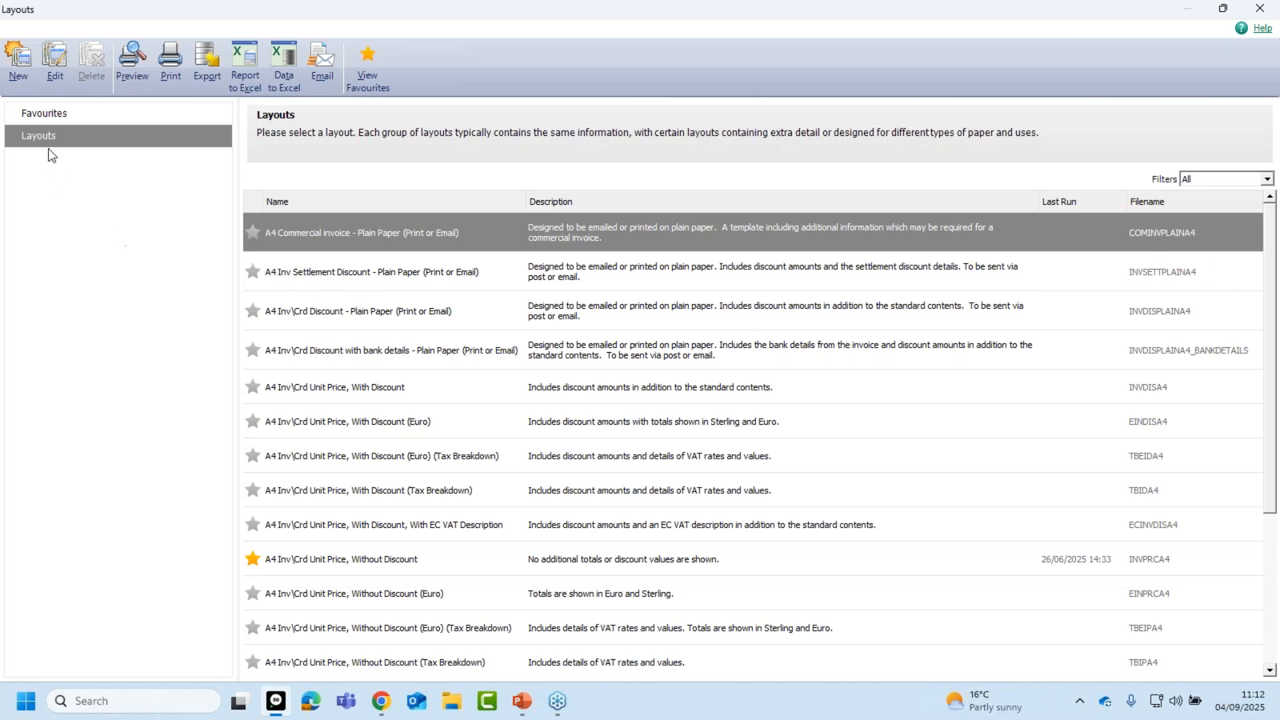
left_click(51, 117)
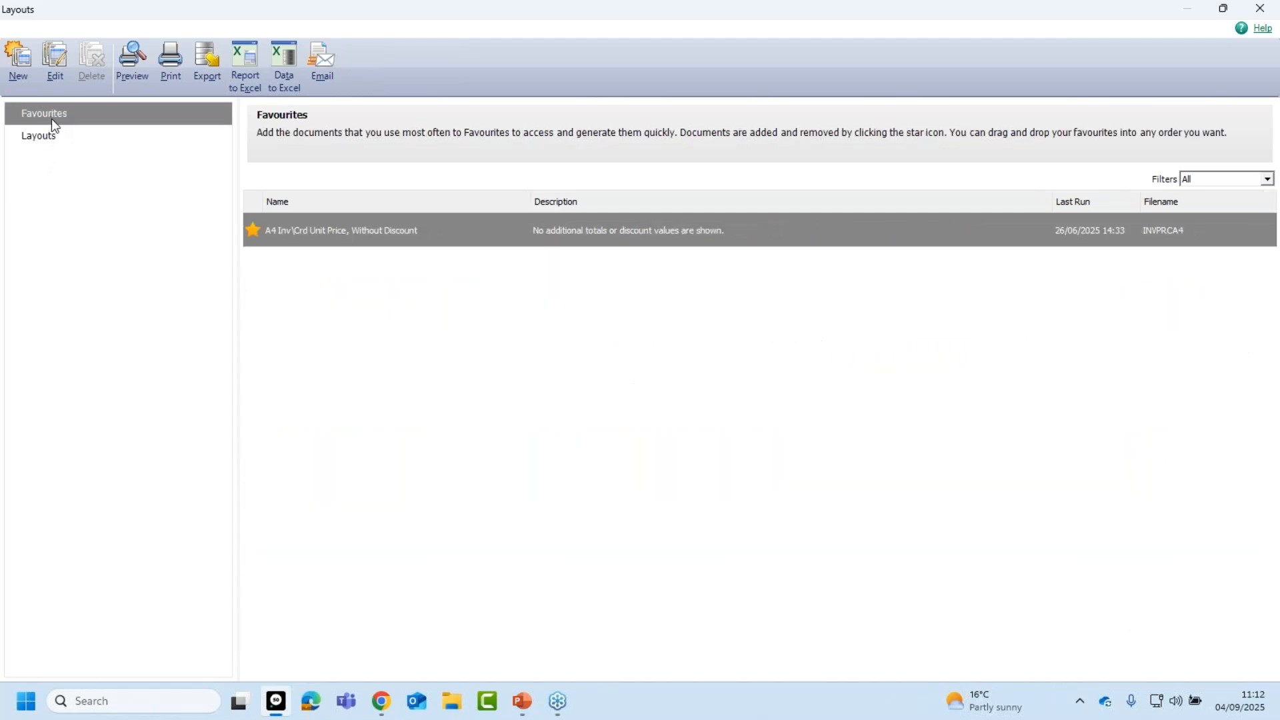
mouse_move(531, 244)
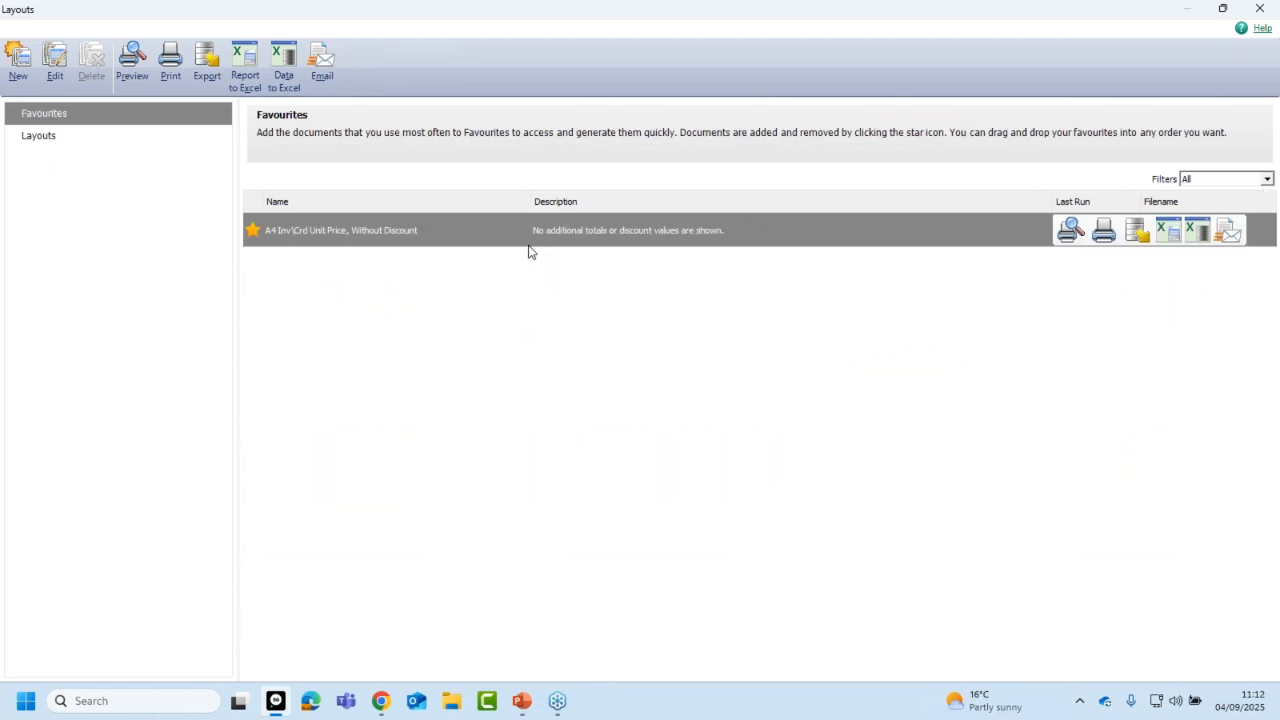
Open the INVPRCA4 layout in Report Designer and bring up its Report Properties.
left_click(56, 64)
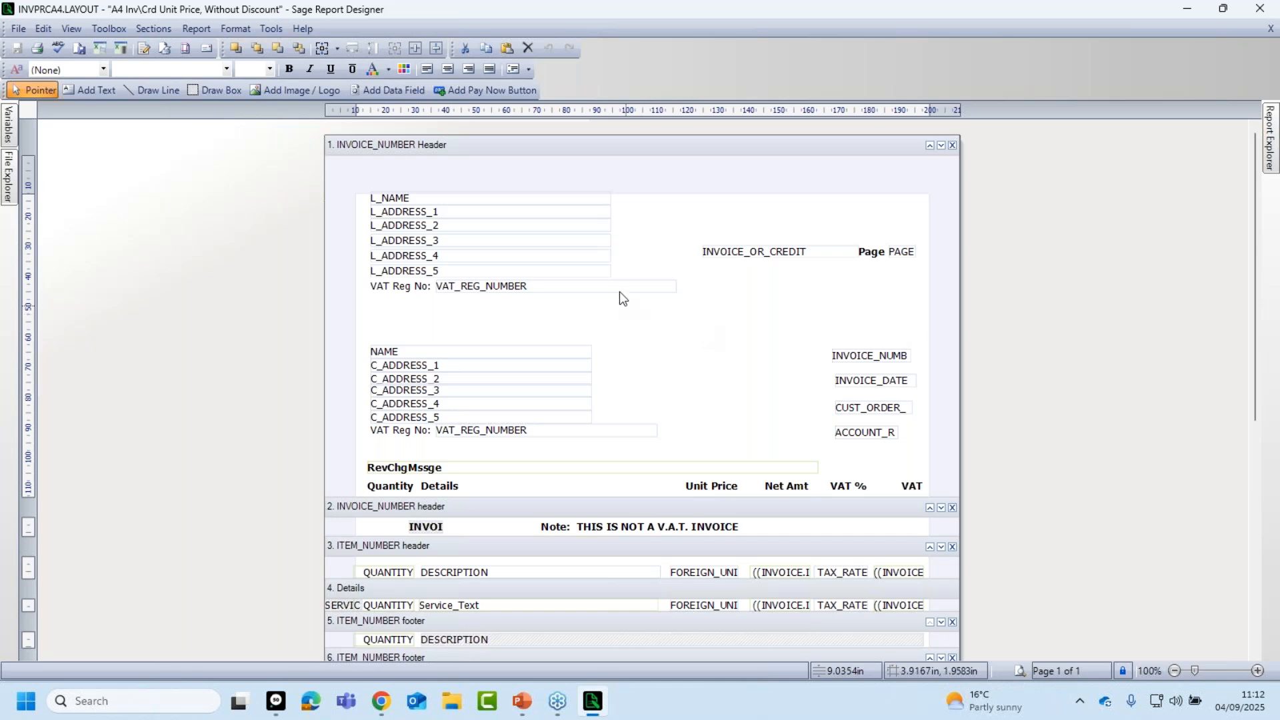
left_click(18, 30)
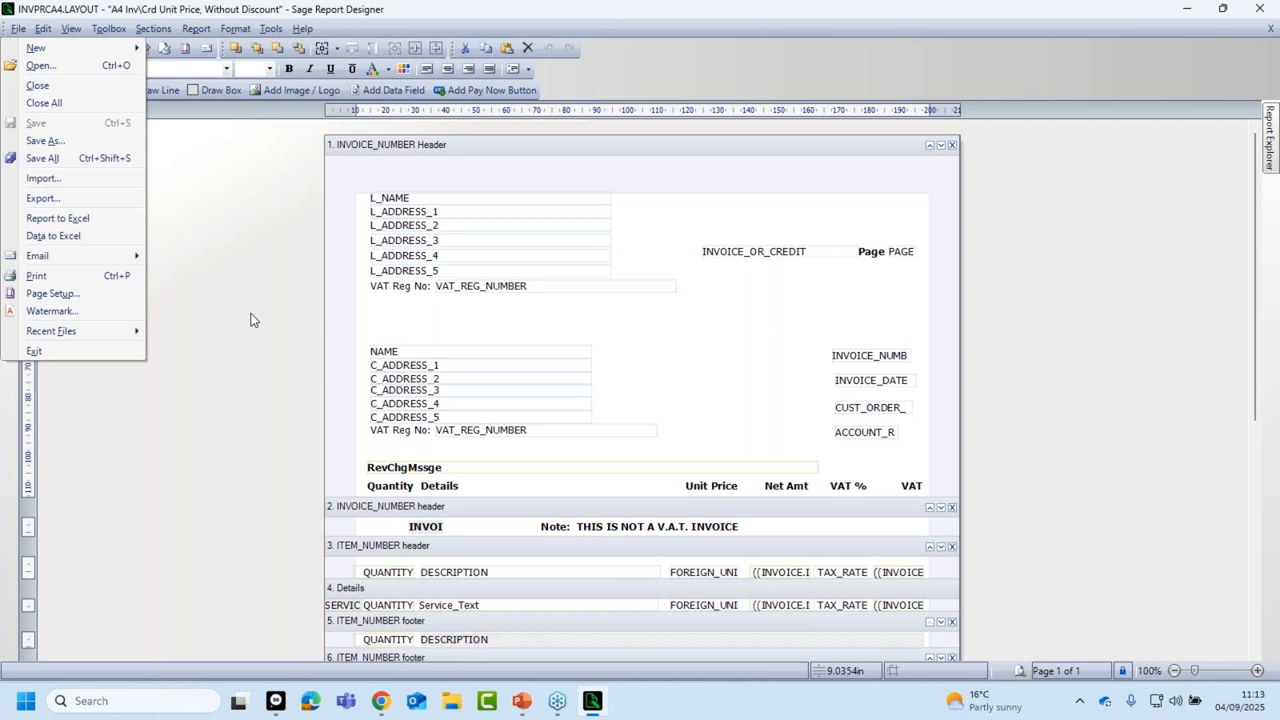
mouse_move(198, 30)
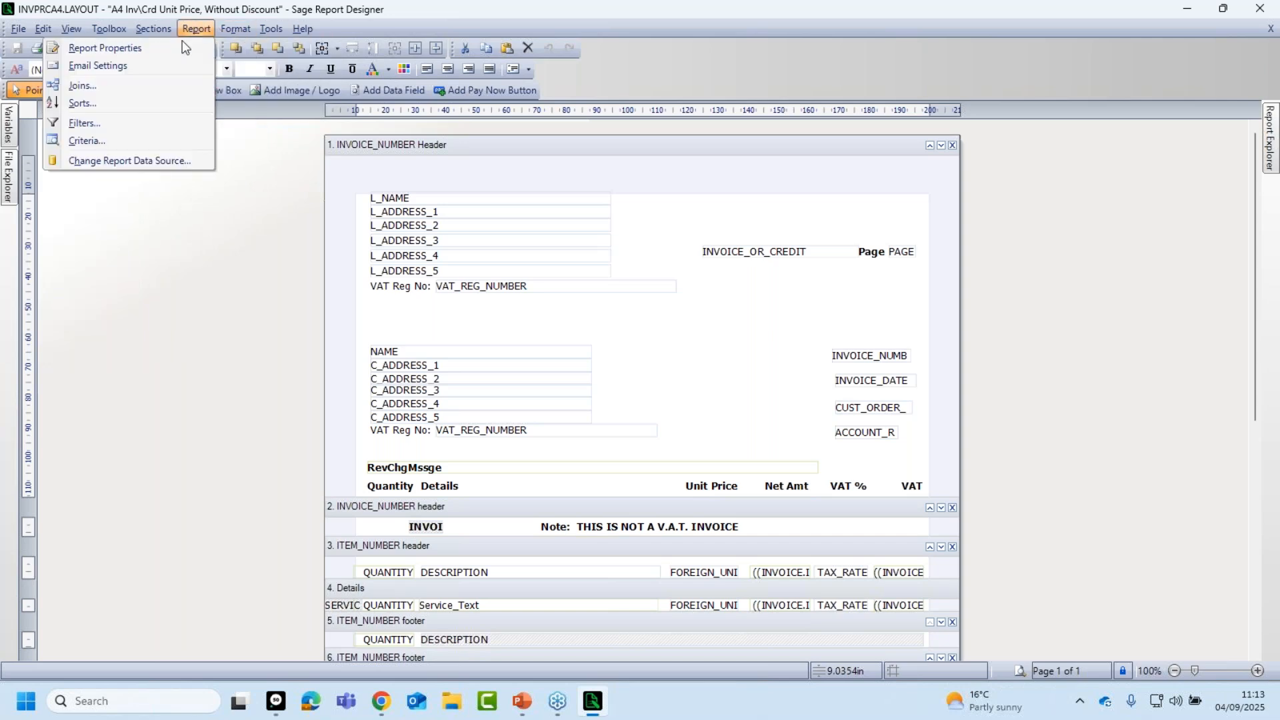
left_click(120, 52)
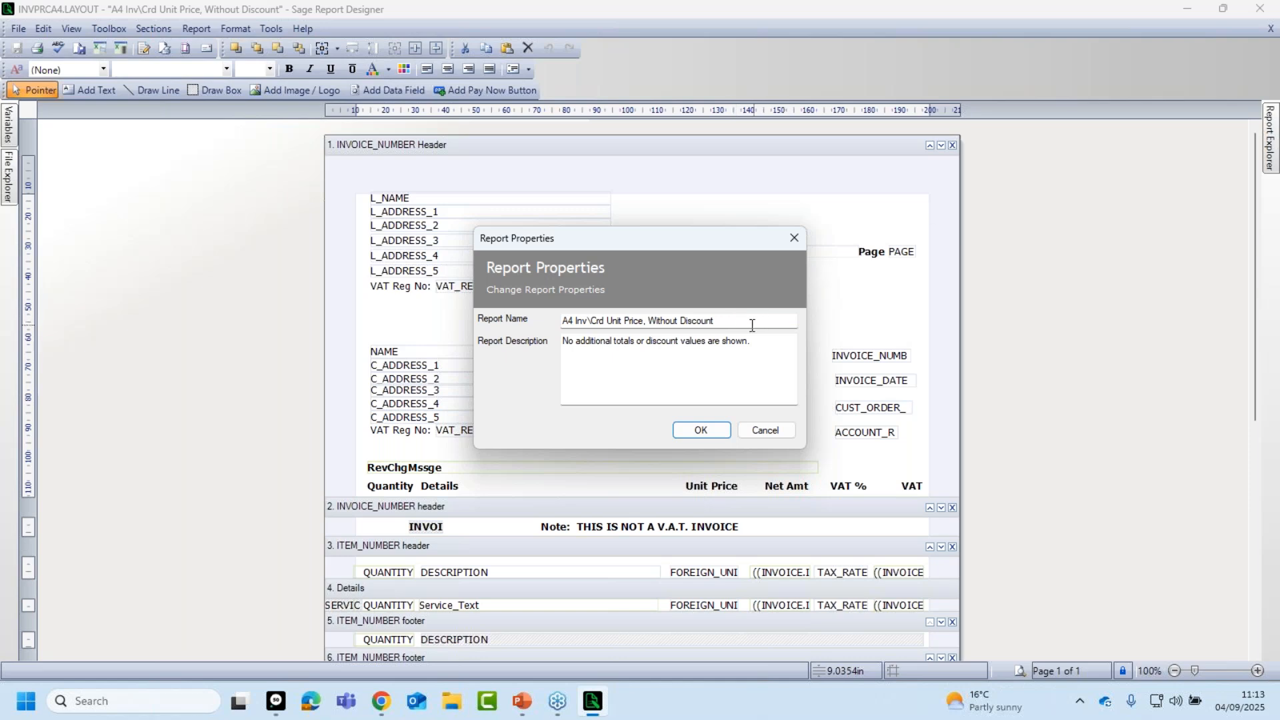
Rename the report to '04 Sept' and replace its description with a personal invoice title.
left_click_drag(753, 322, 549, 325)
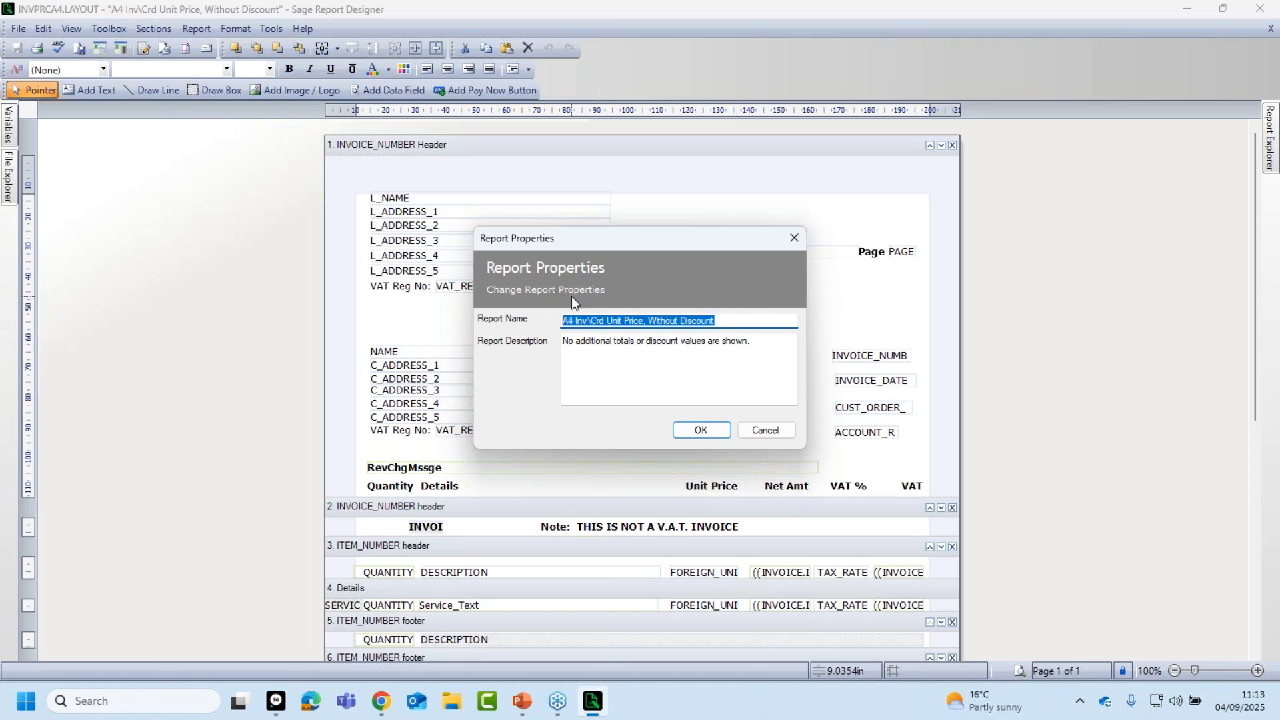
type("04 ")
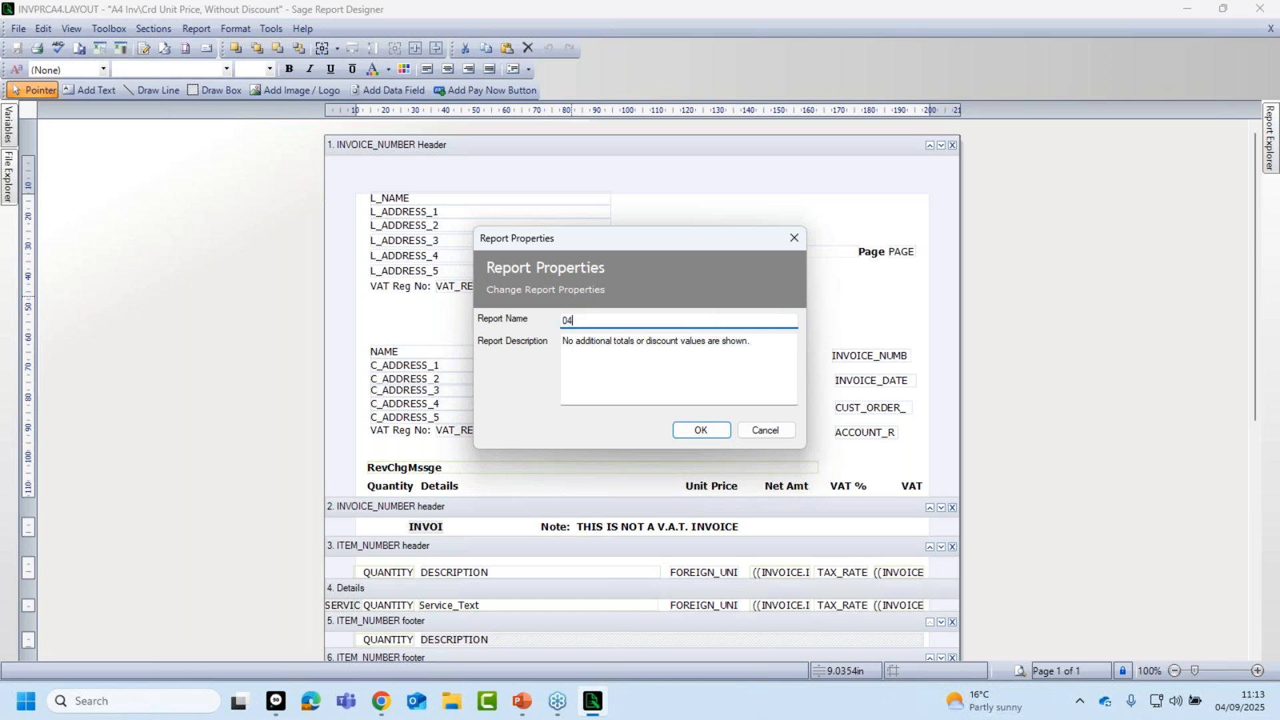
type("Sept")
left_click(741, 344)
key("ctrl+a")
type("Michae")
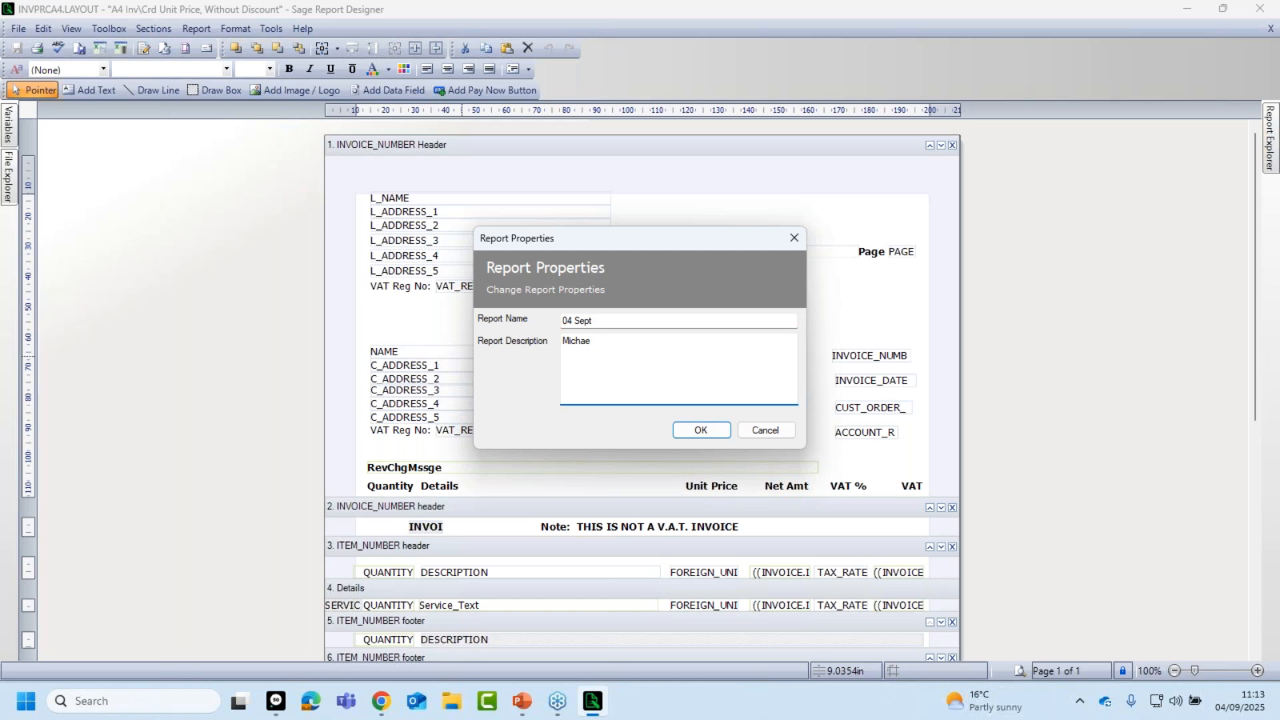
type("l's Invoice")
left_click(699, 431)
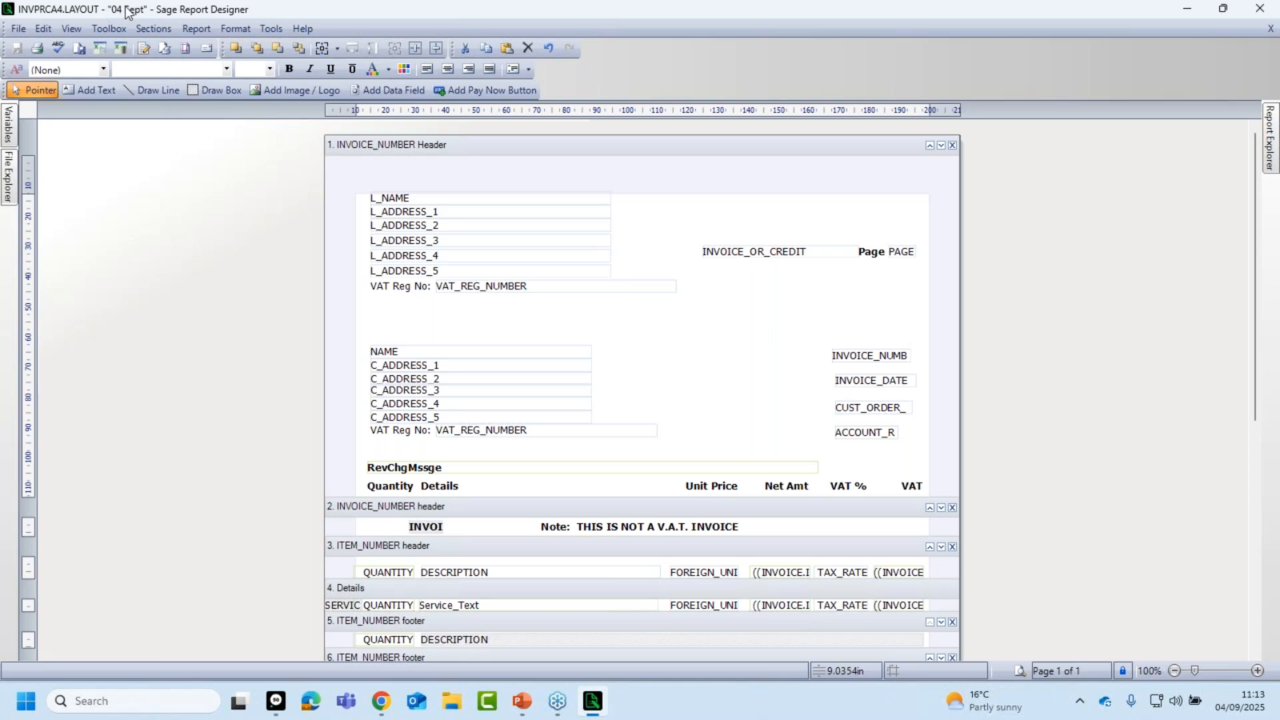
left_click(17, 29)
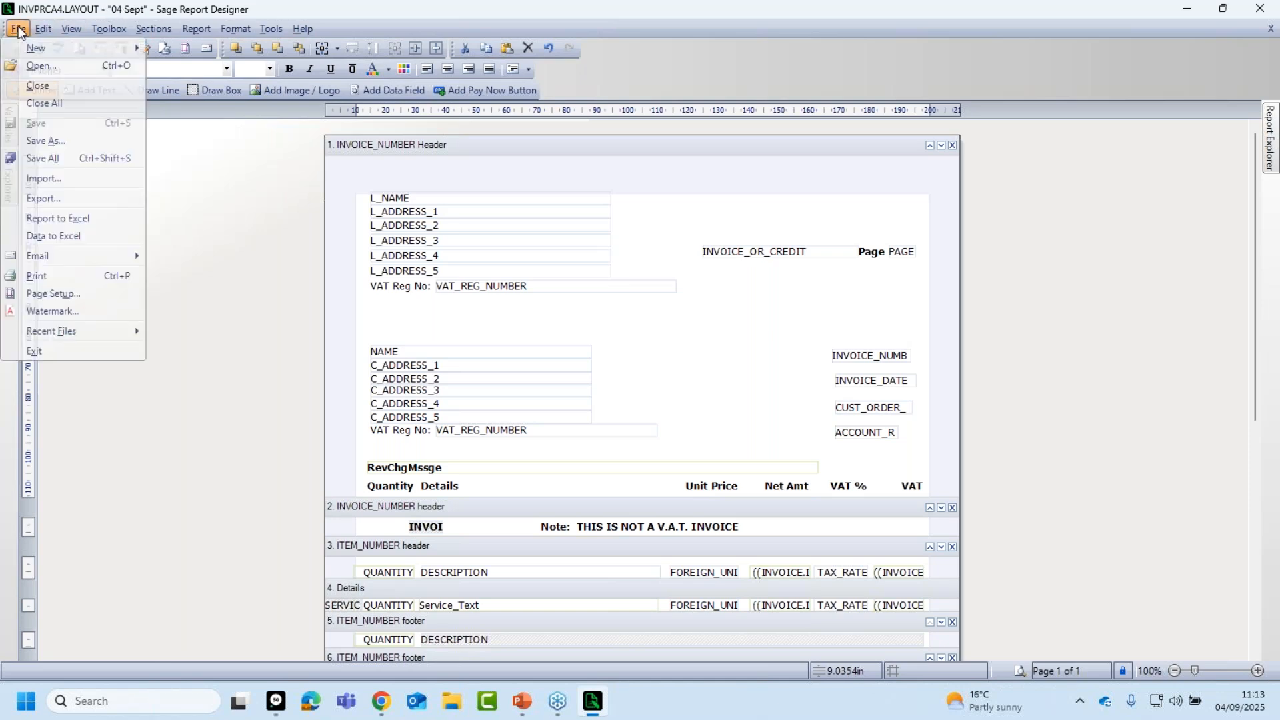
Save the layout as MCInvoice.LAYOUT and close Report Designer.
left_click(44, 141)
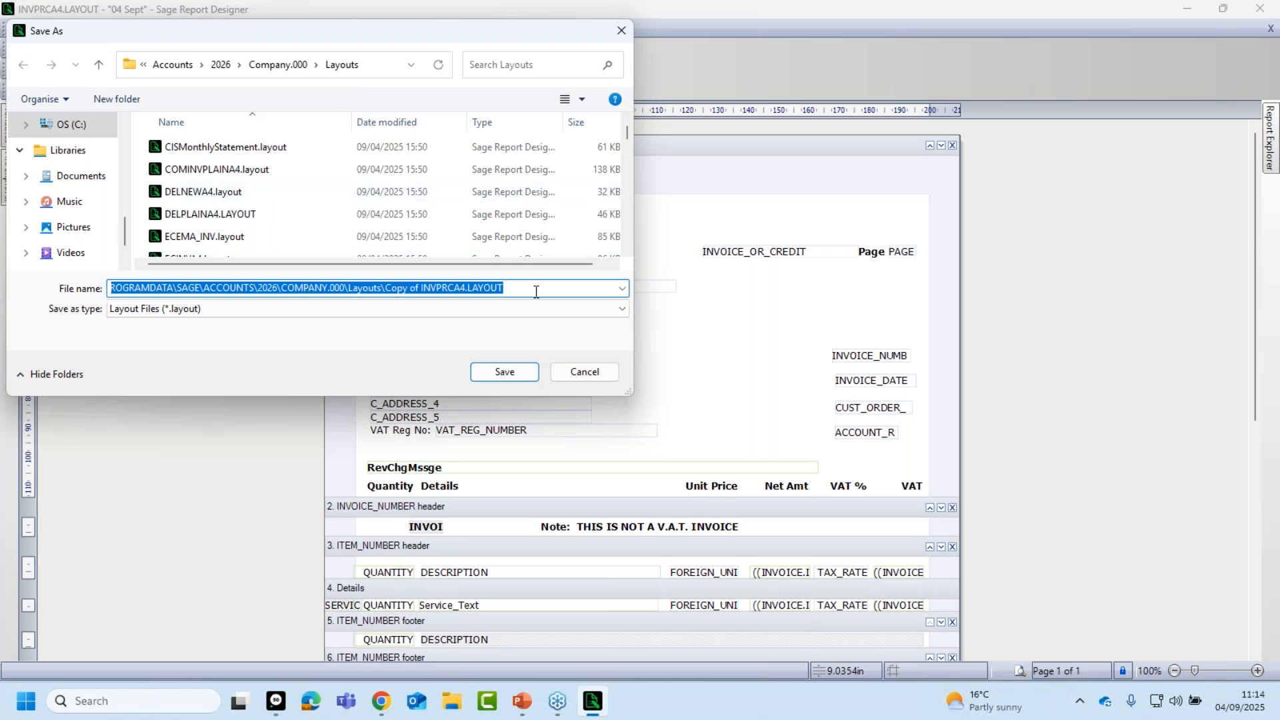
key("BackSpace")
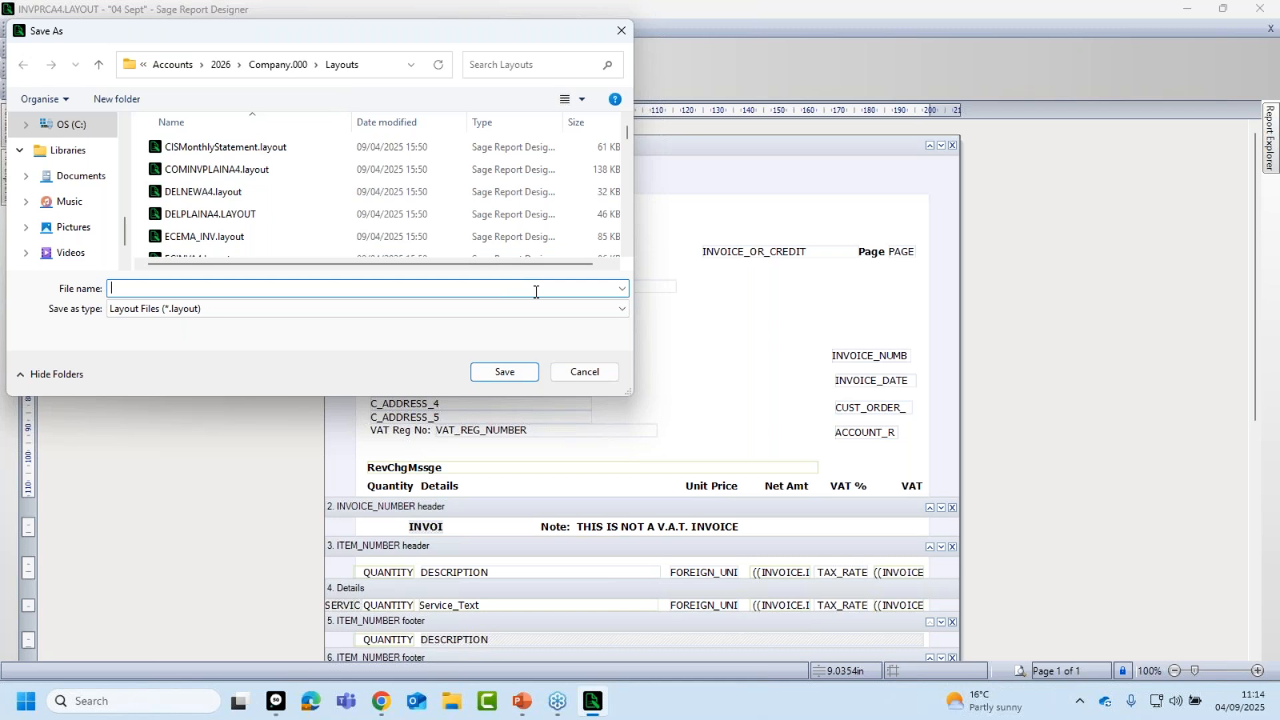
type("MCInvoice")
left_click(505, 373)
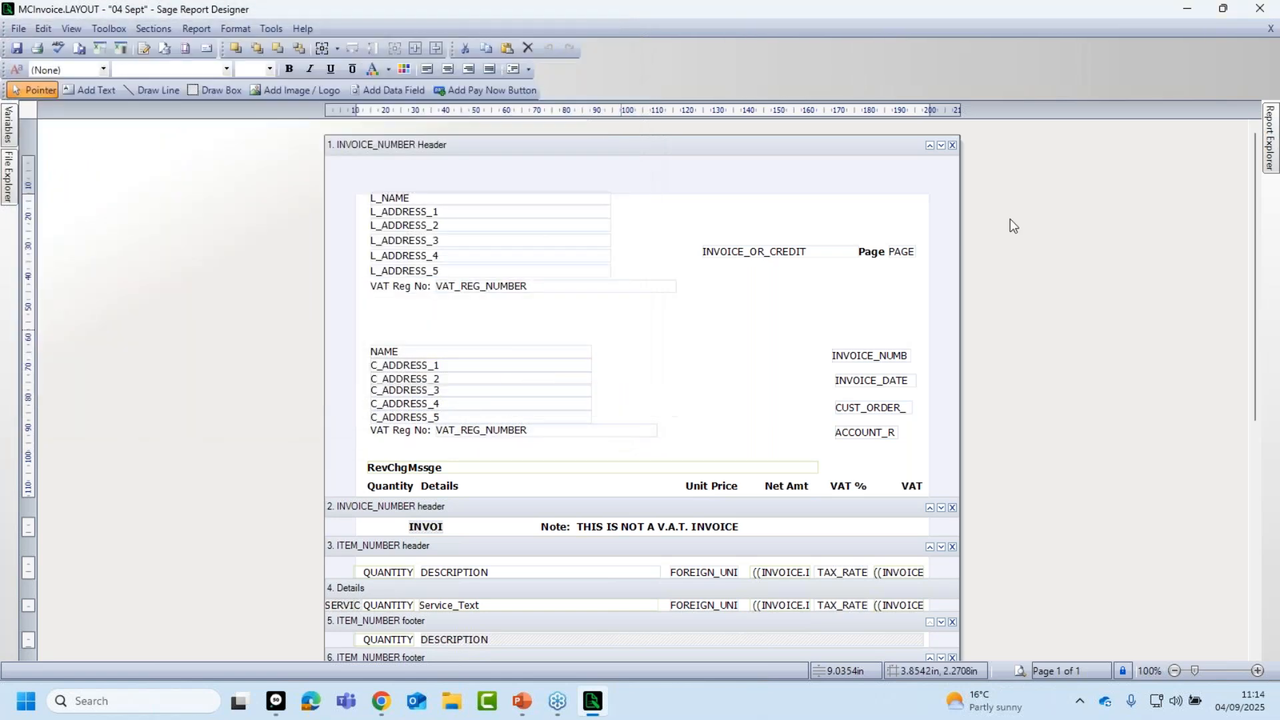
left_click(1262, 10)
Replace the Unit Price, Without Discount favourite with the new 04 Sept layout.
mouse_move(282, 235)
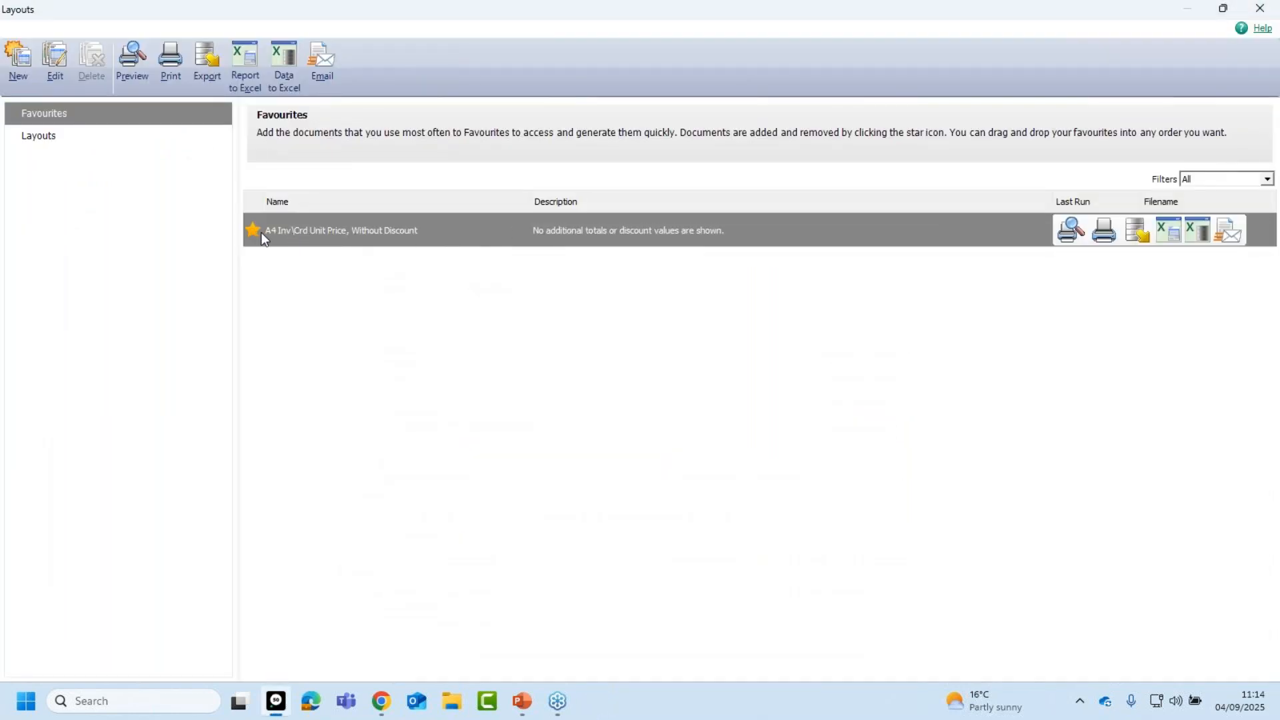
left_click(253, 229)
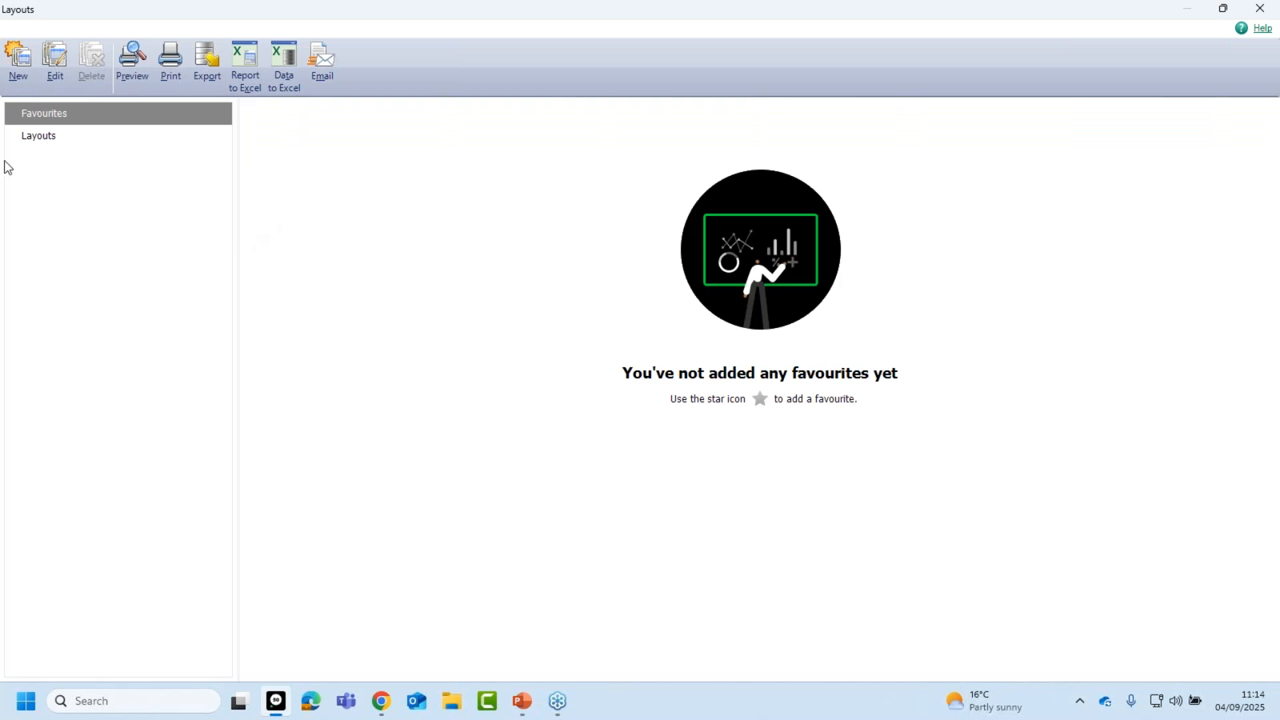
left_click(35, 138)
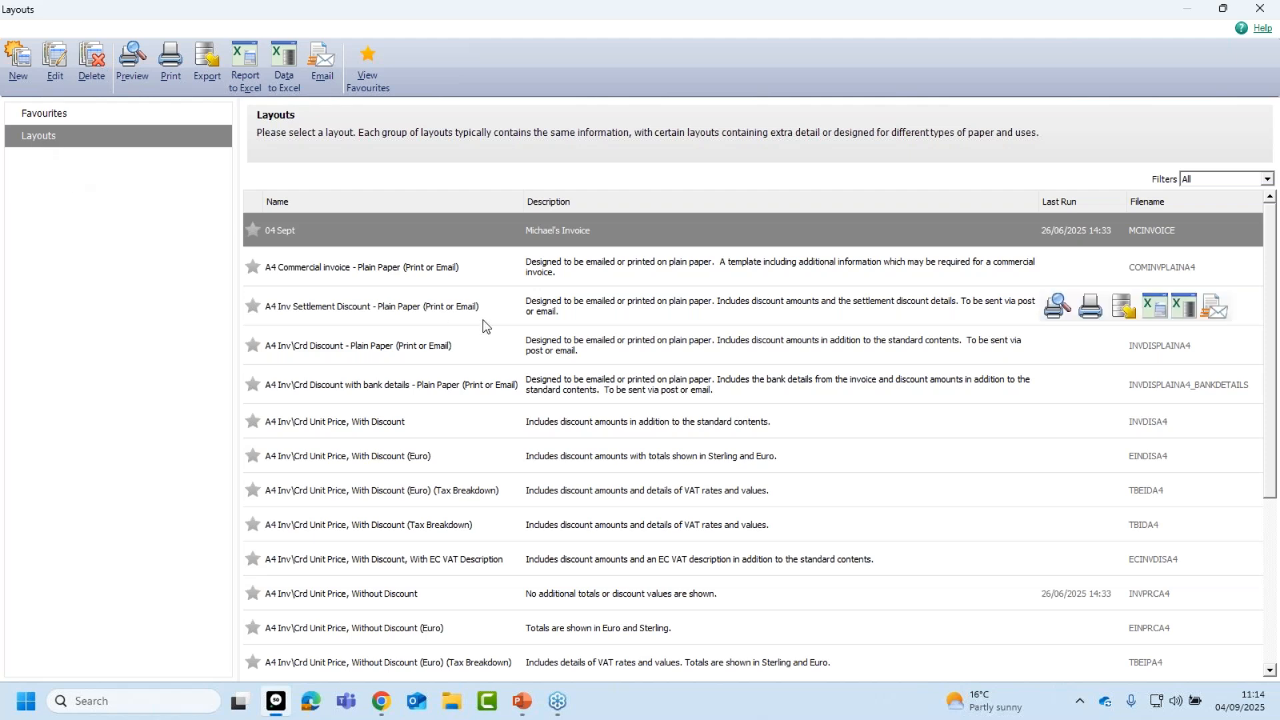
left_click_drag(1269, 346, 1276, 356)
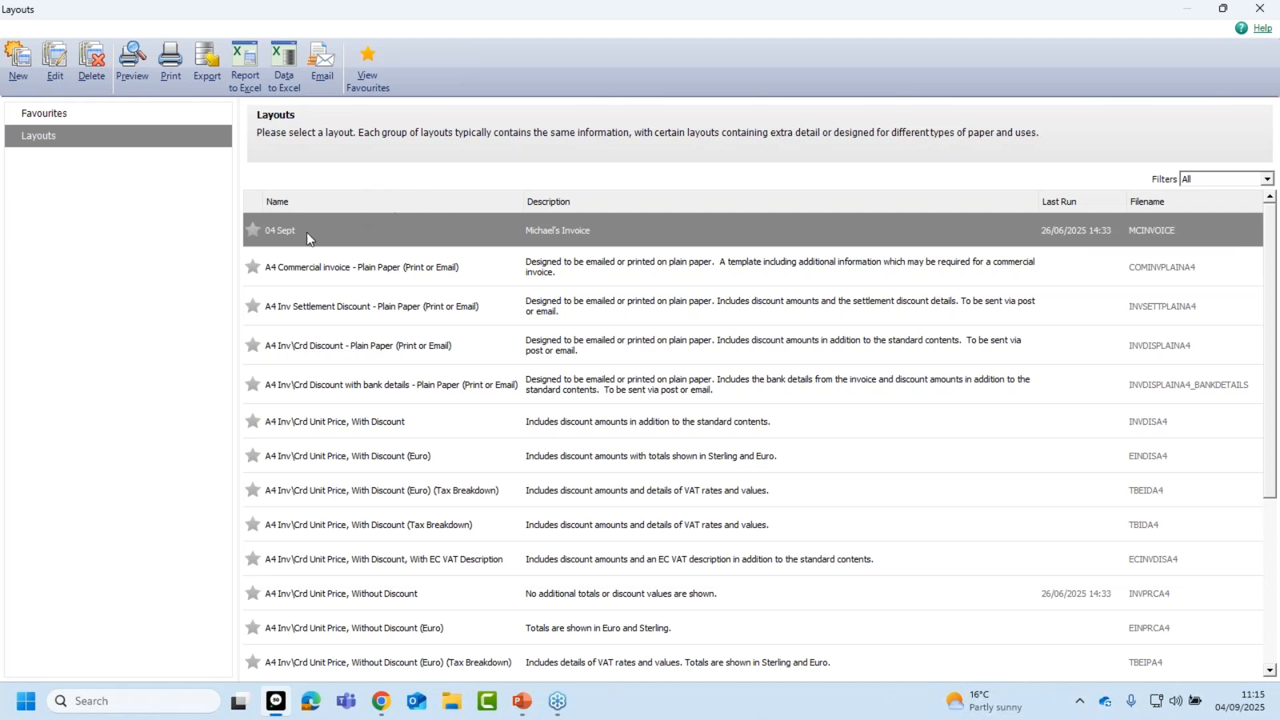
left_click(254, 231)
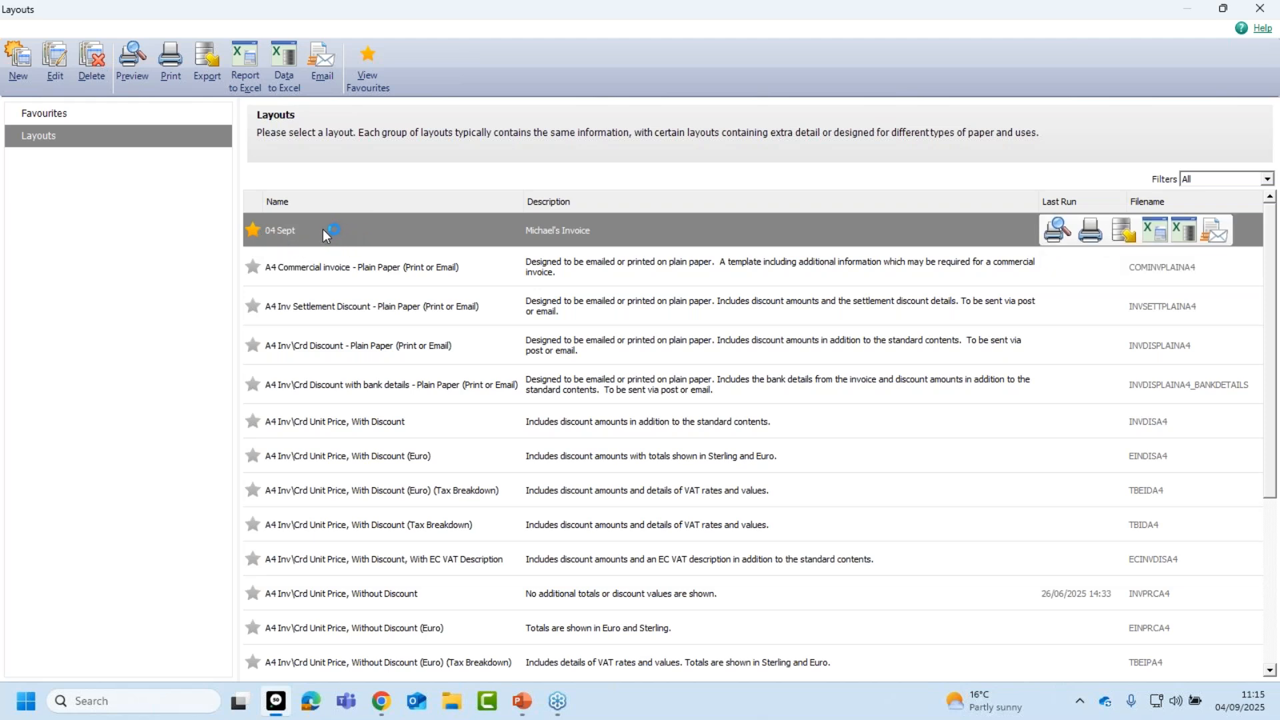
left_click(42, 113)
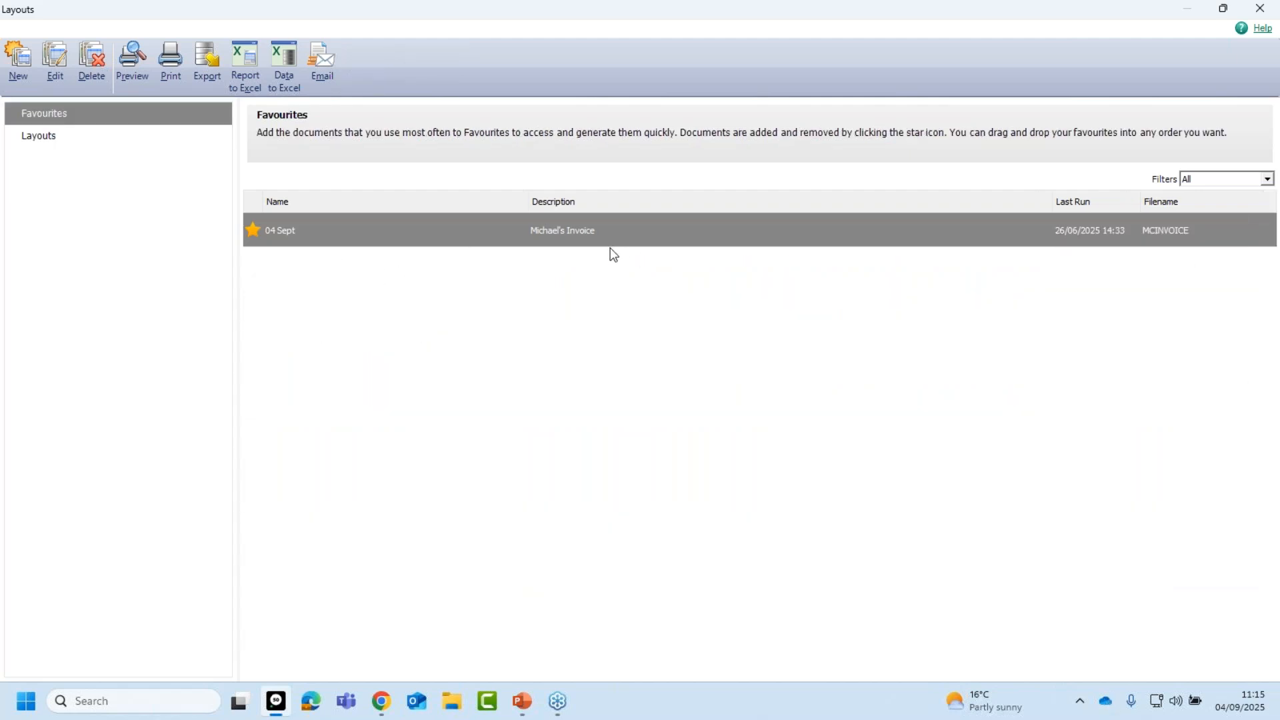
Rename the 04 Sept layout to '04 Sept 2025' and open it in Report Designer.
mouse_move(610, 251)
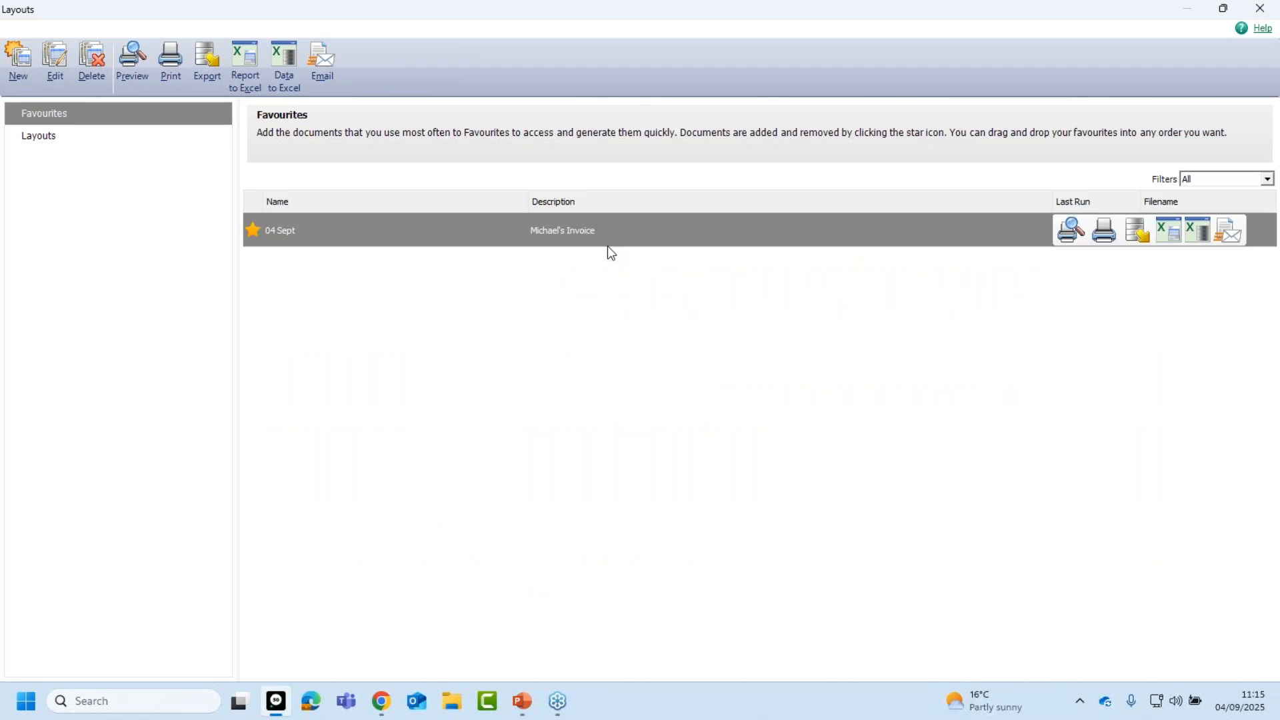
right_click(580, 232)
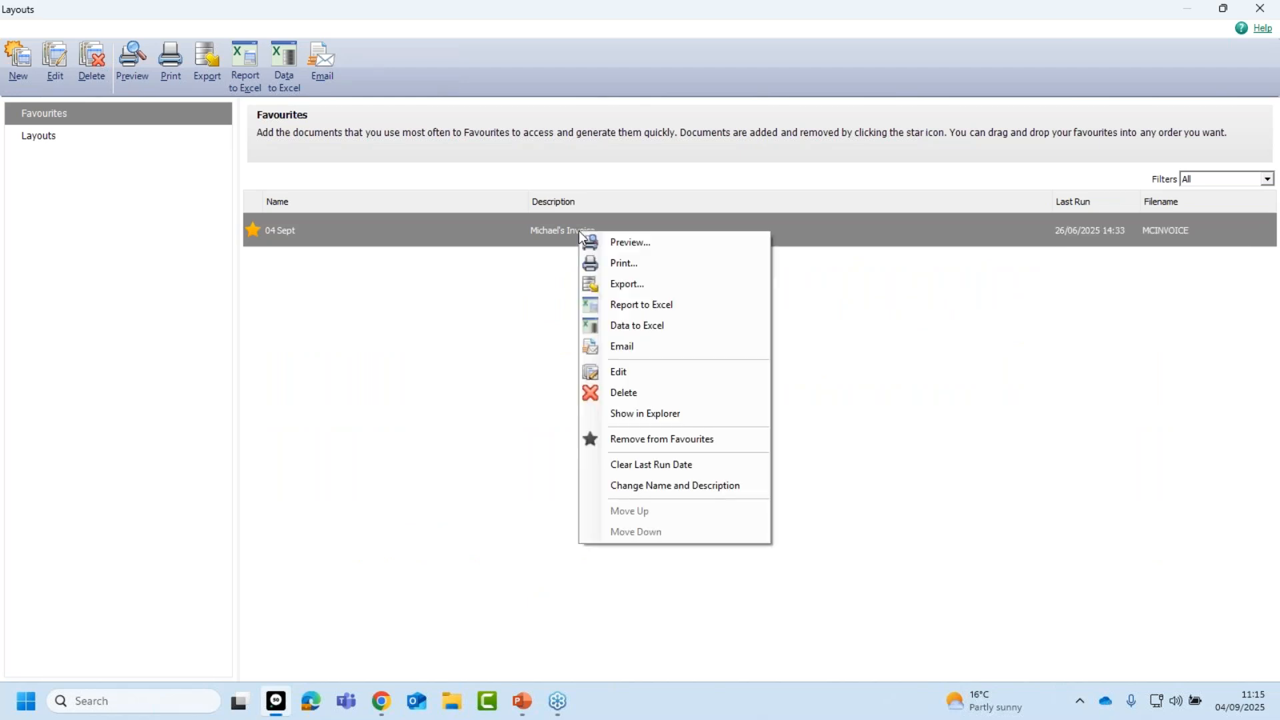
left_click(659, 488)
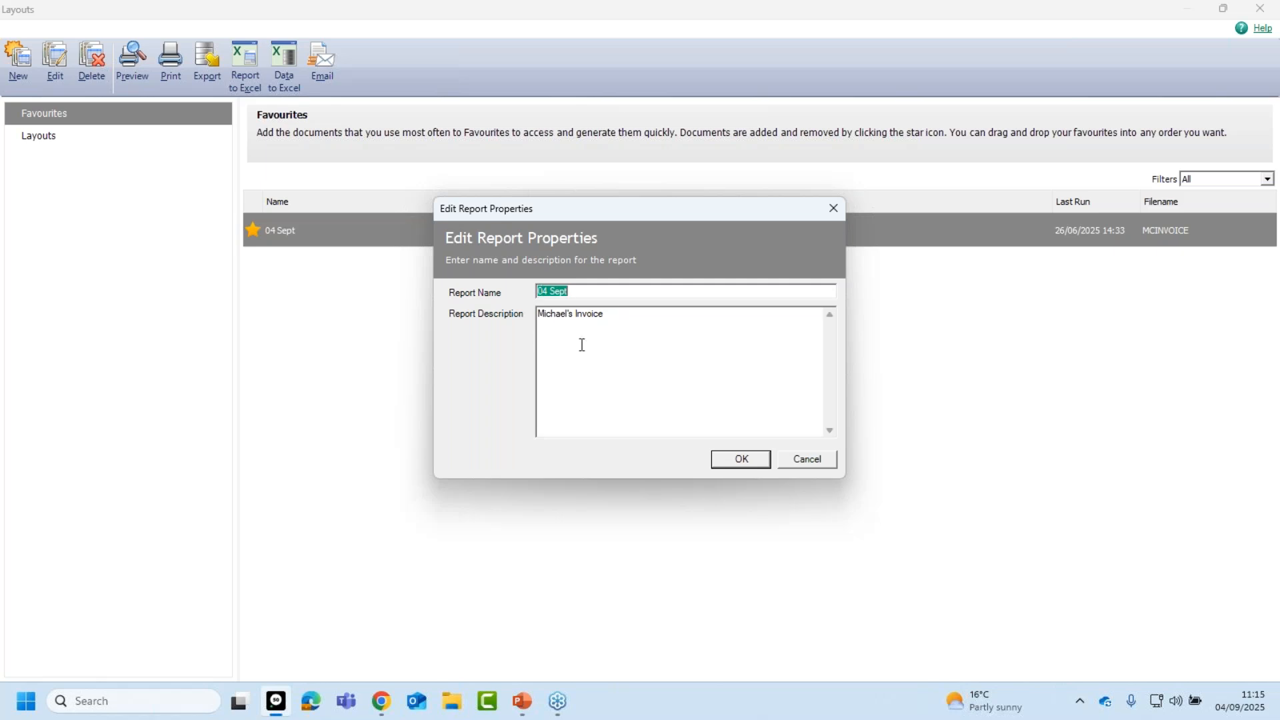
left_click(584, 291)
type("02")
key("BackSpace")
key("BackSpace")
type("2025")
left_click(743, 461)
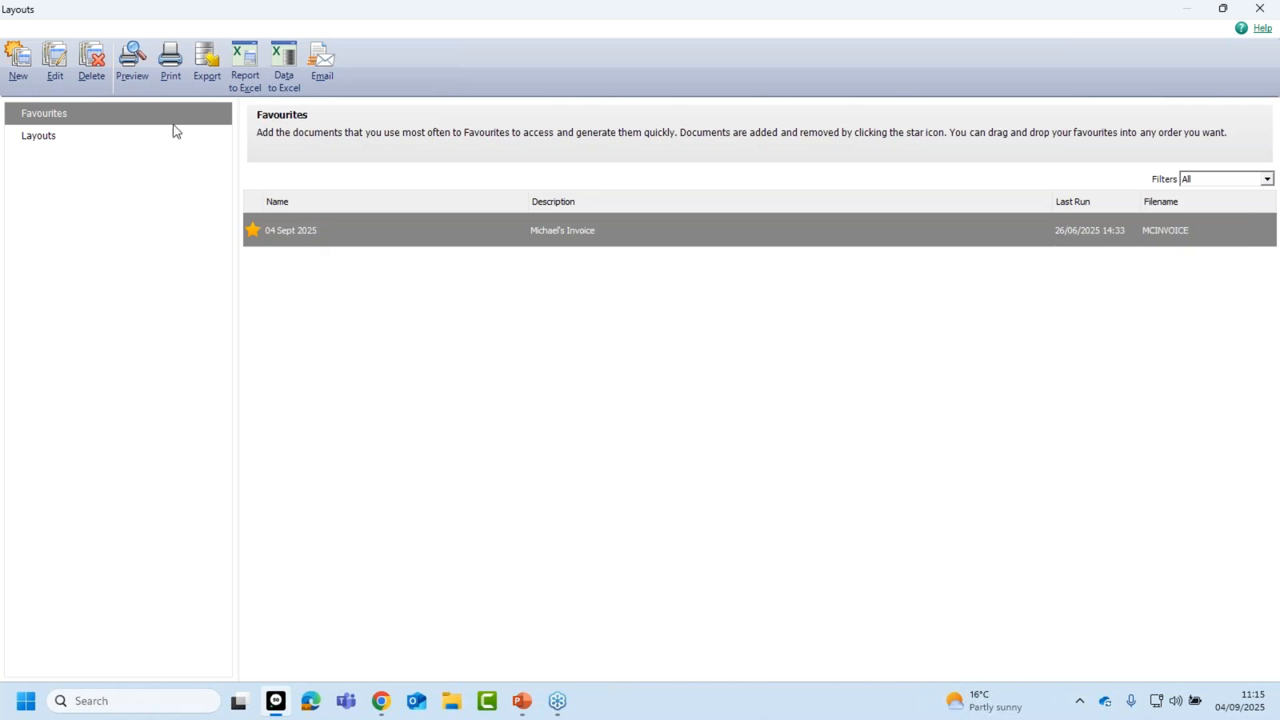
left_click(60, 62)
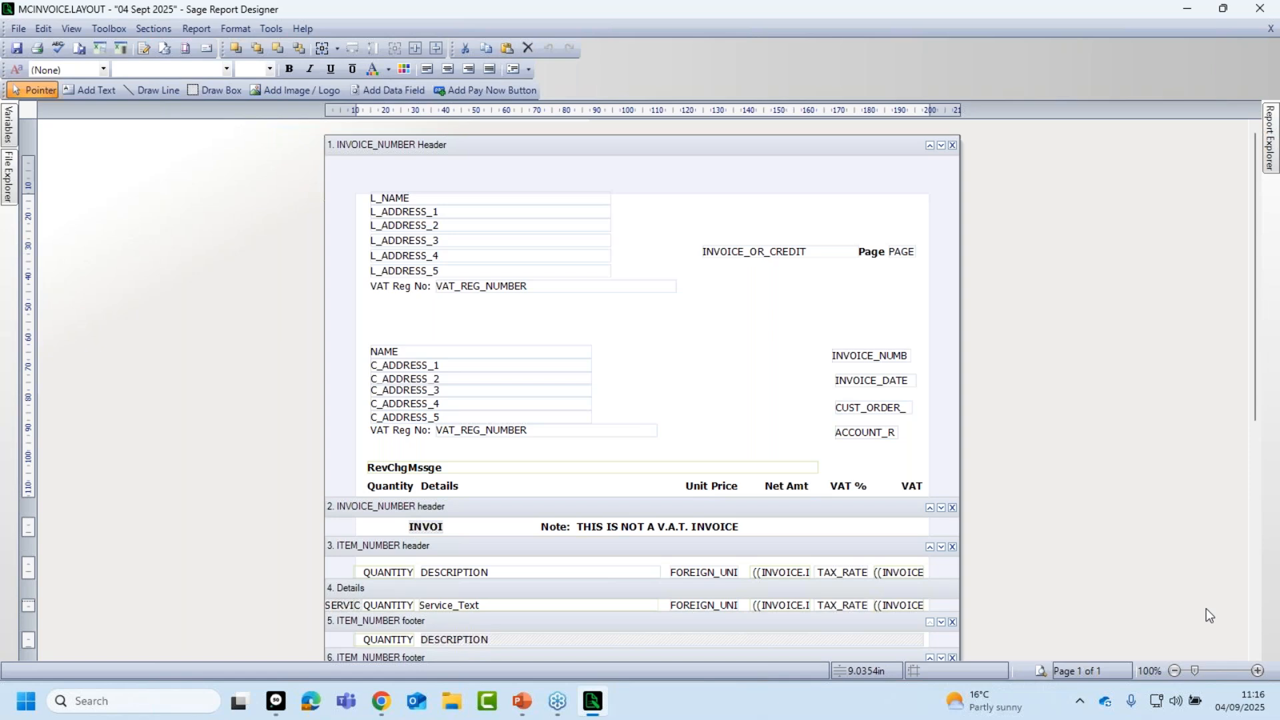
Zoom the MCINVOICE.LAYOUT page in to 119%.
left_click(1258, 671)
left_click(1259, 671)
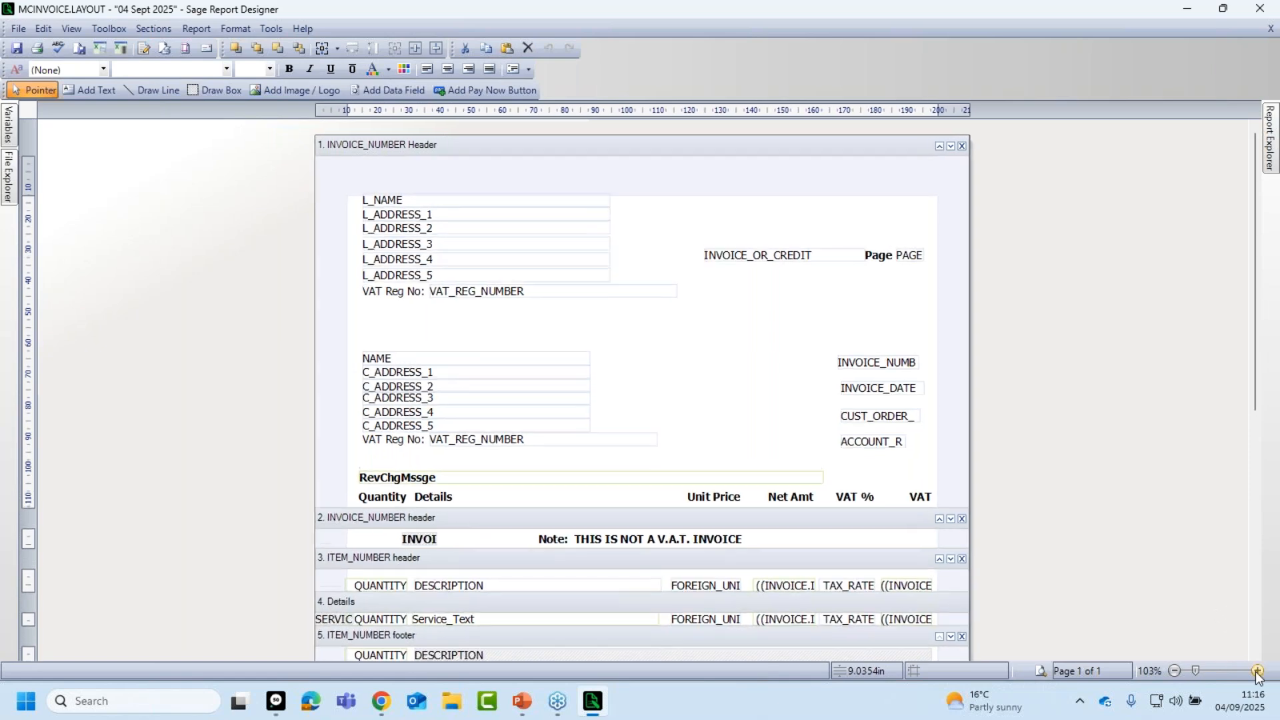
left_click(1259, 671)
left_click(1258, 671)
left_click(1258, 671)
left_click(1259, 671)
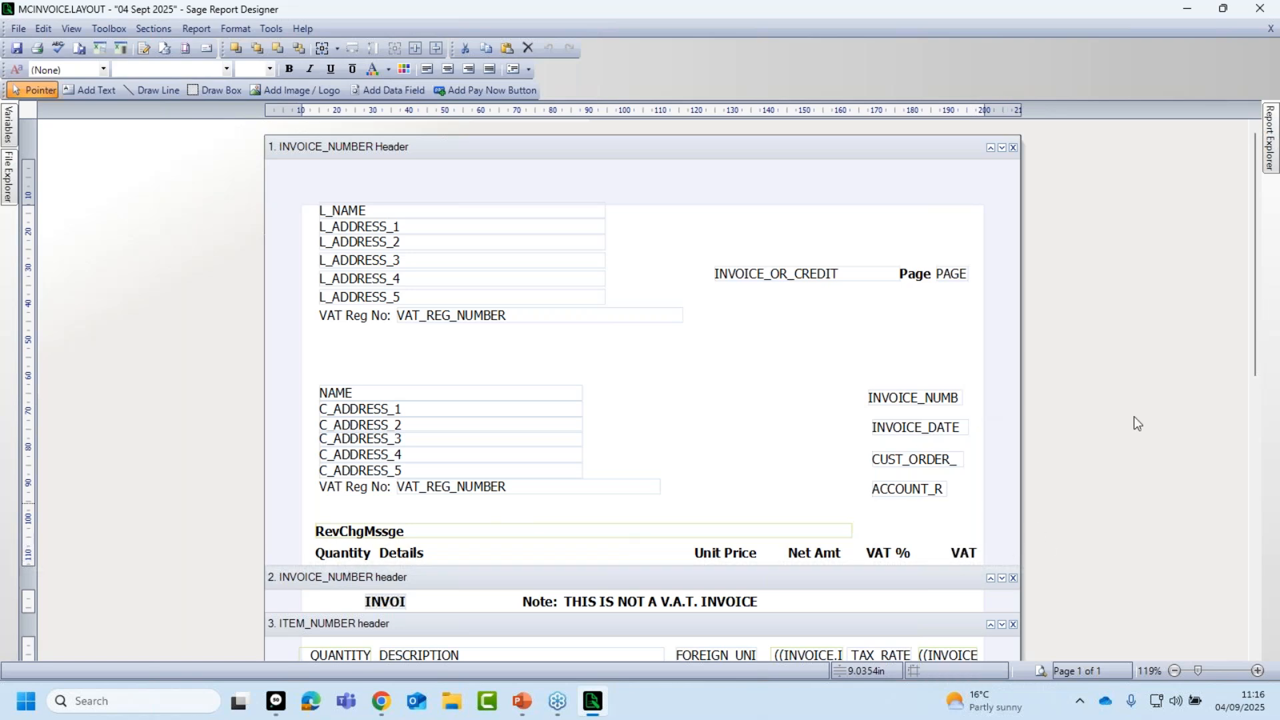
left_click_drag(1254, 232, 1250, 372)
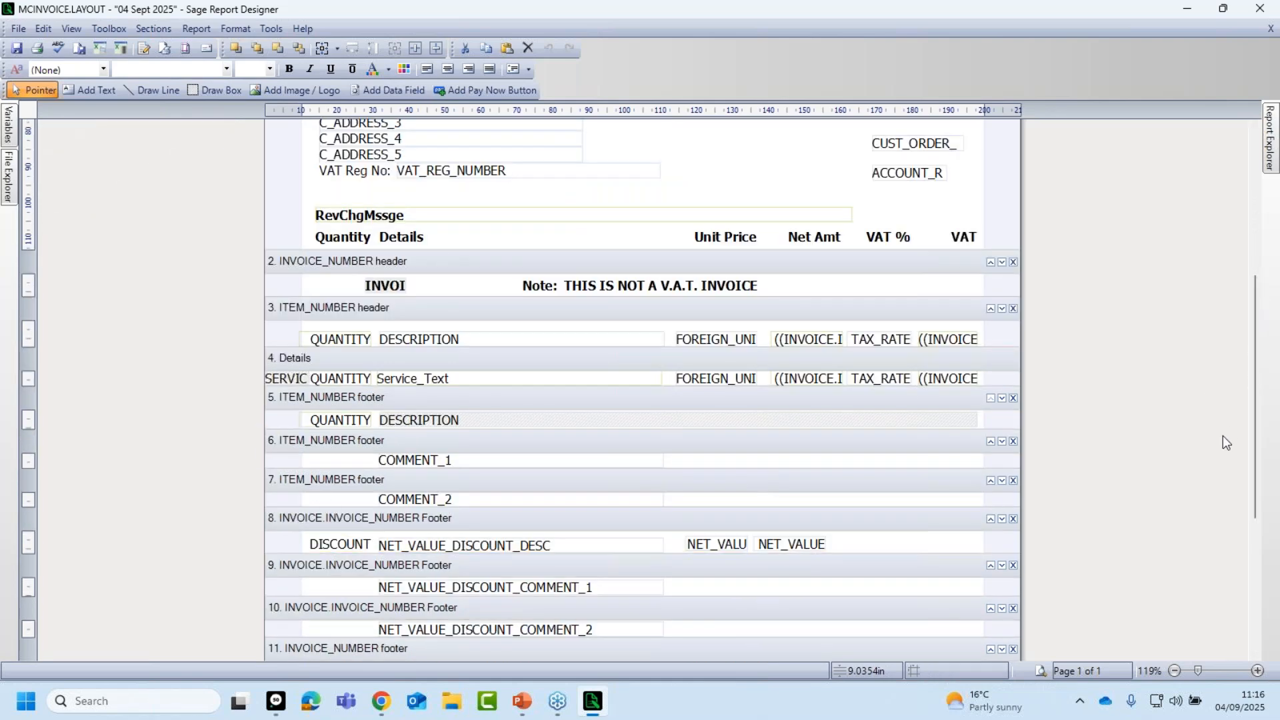
left_click_drag(1254, 404, 1258, 457)
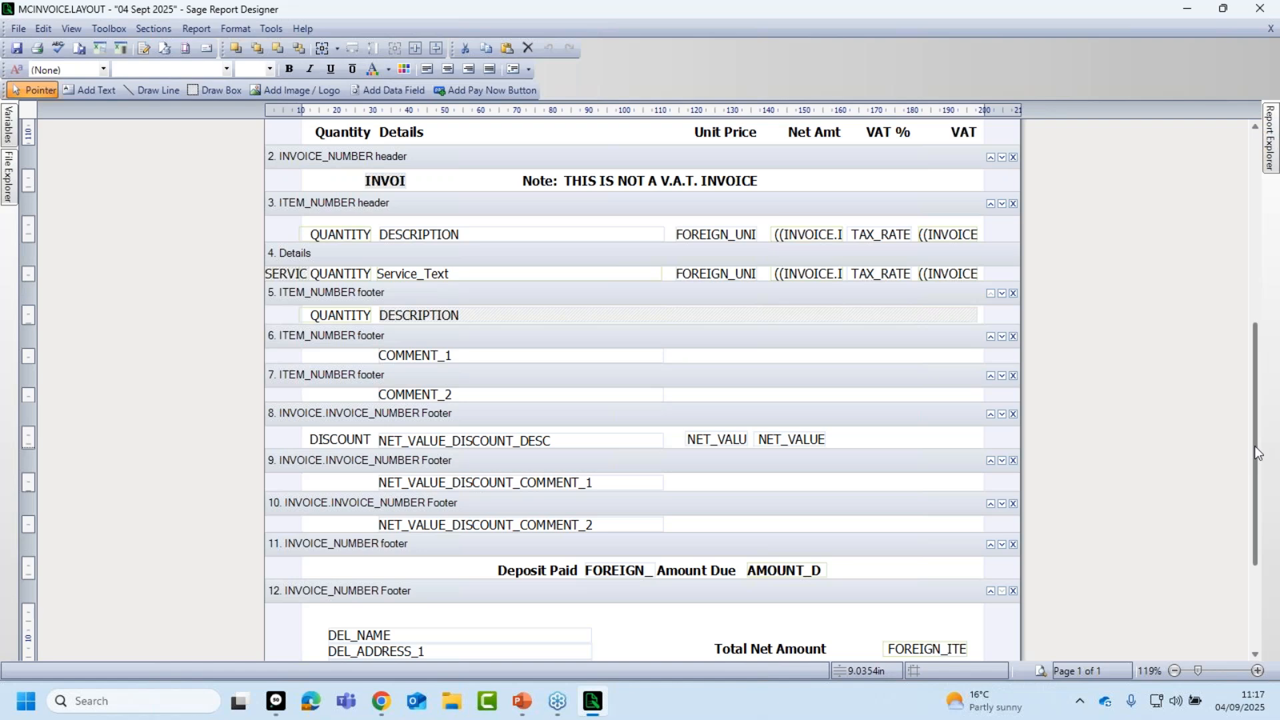
left_click_drag(1255, 446, 1242, 524)
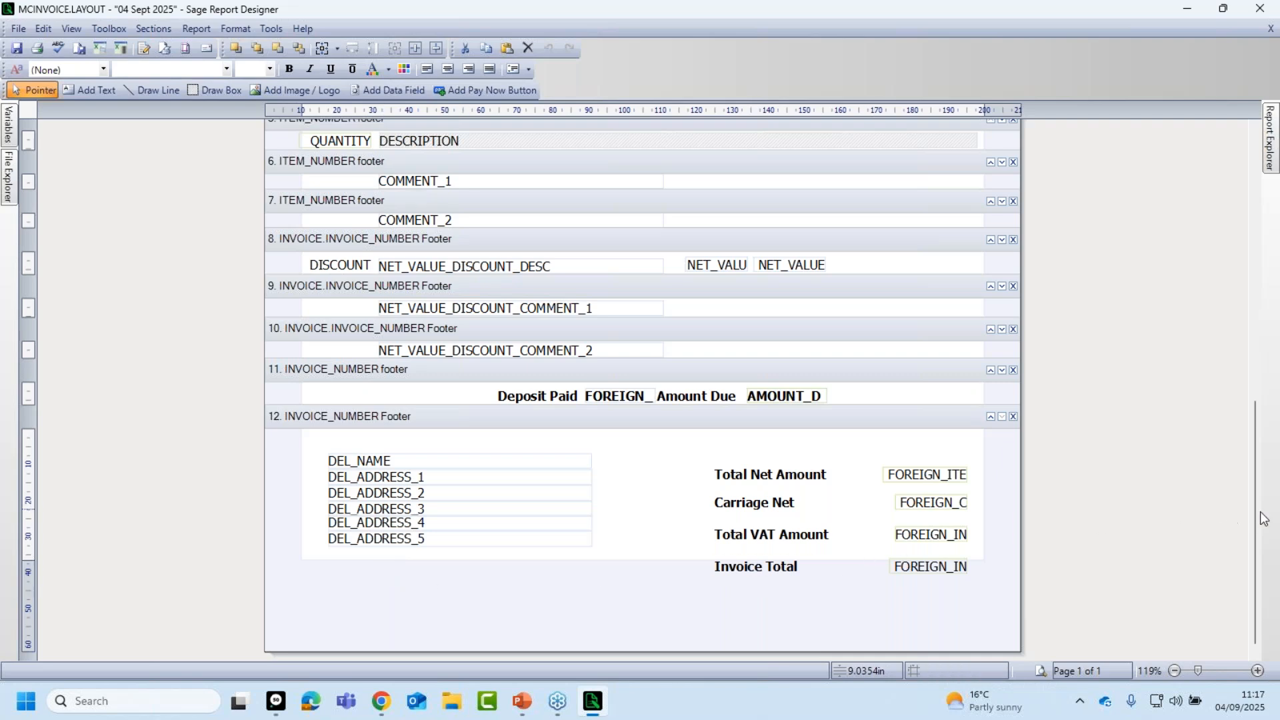
left_click_drag(1257, 520, 1242, 244)
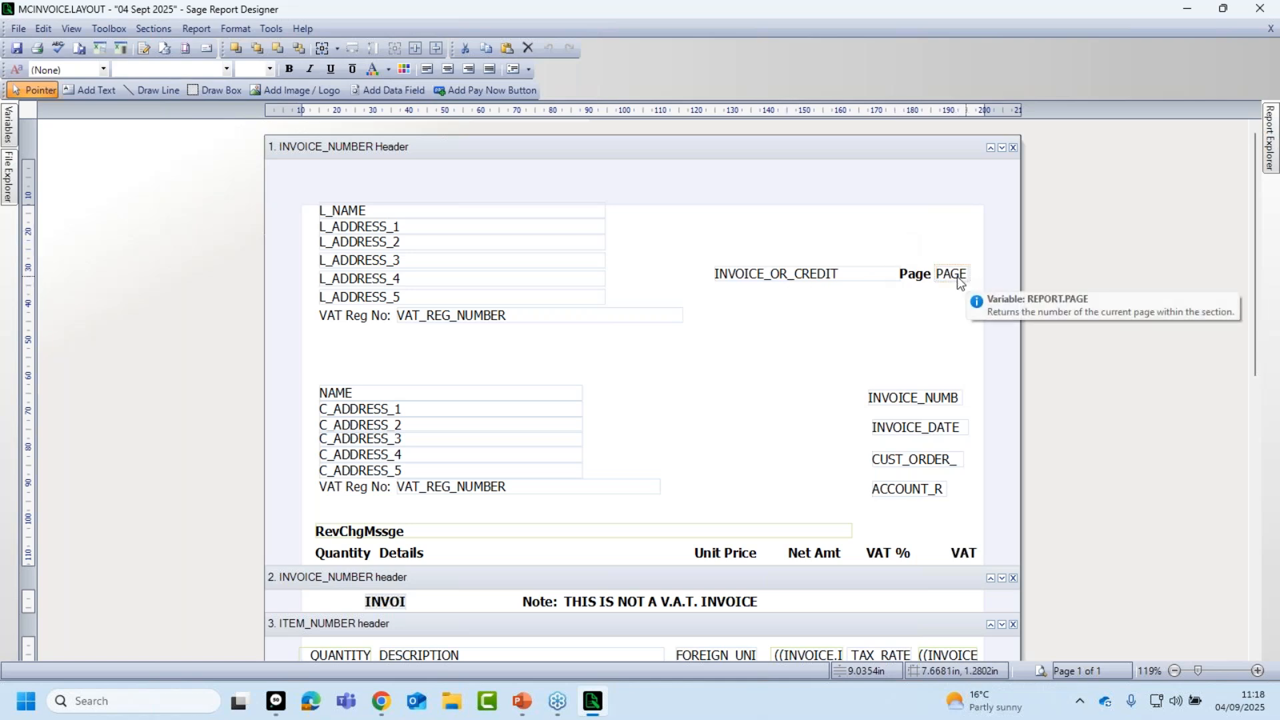
Move the INVOICE_OR_CREDIT and Page fields down to just above the invoice number details.
left_click_drag(695, 237, 990, 299)
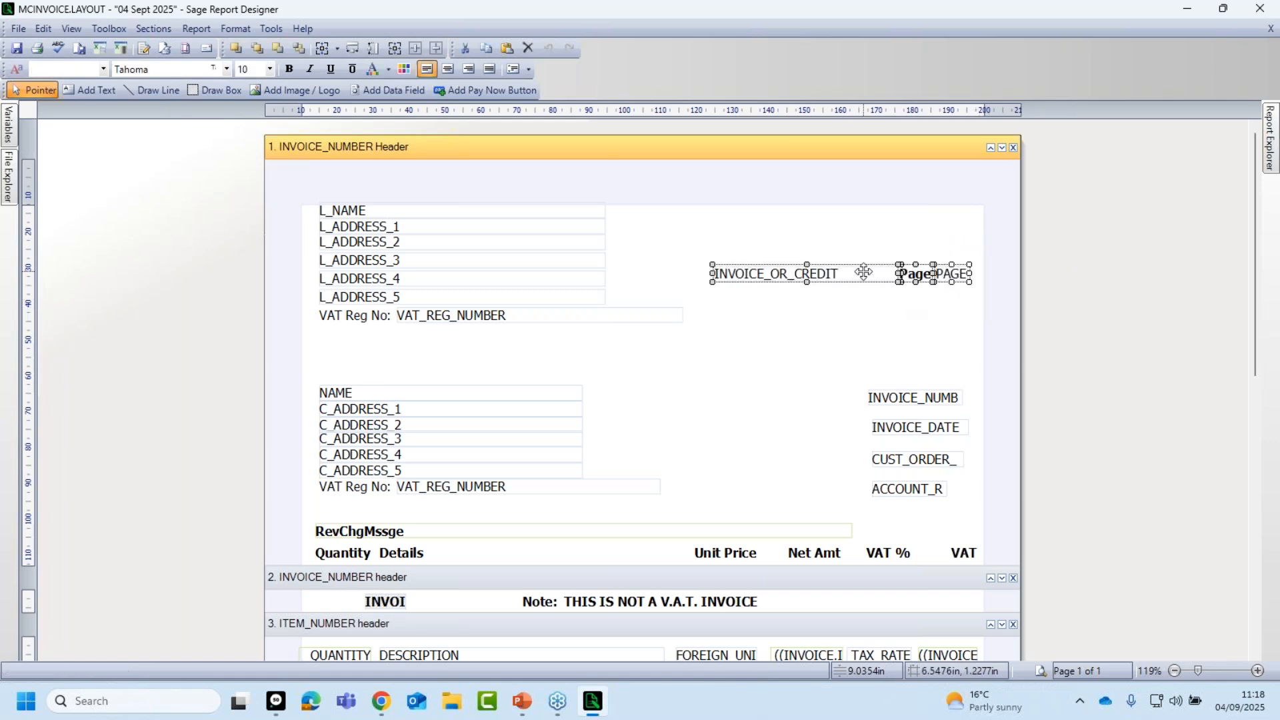
left_click_drag(857, 274, 859, 355)
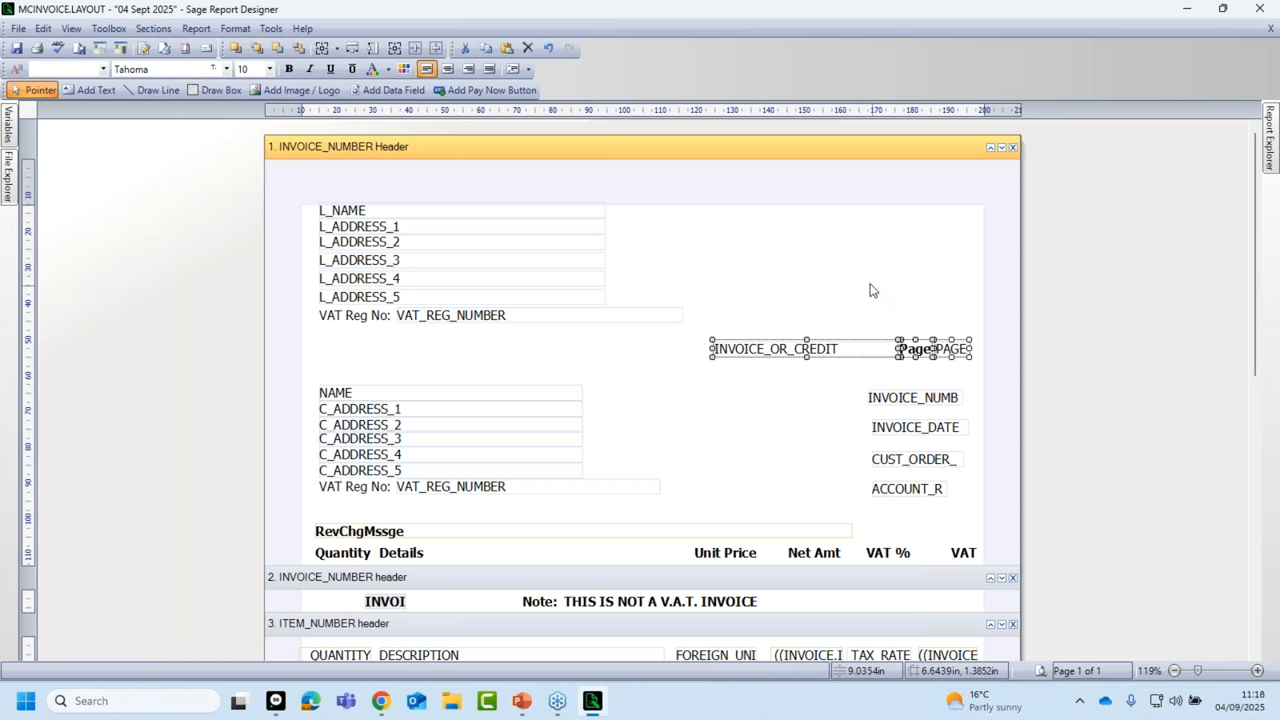
left_click(742, 373)
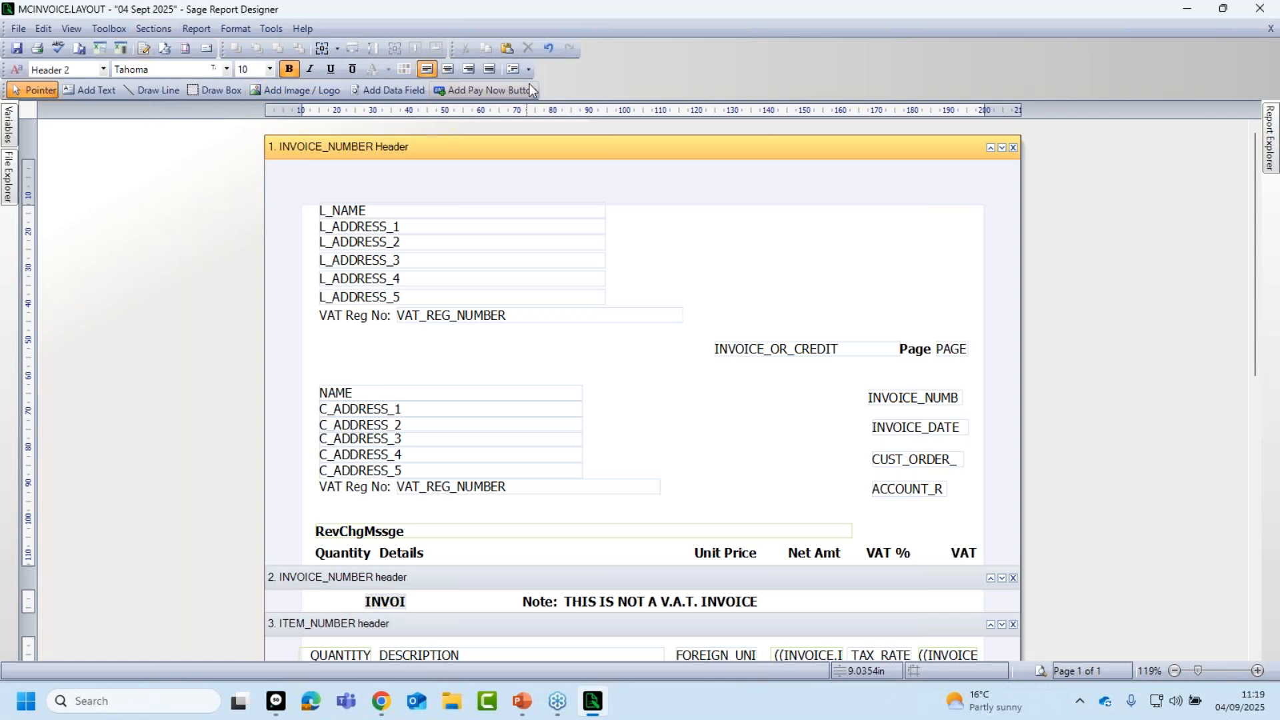
Hide the Toolbox - Basic toolbar and then restore it.
right_click(792, 73)
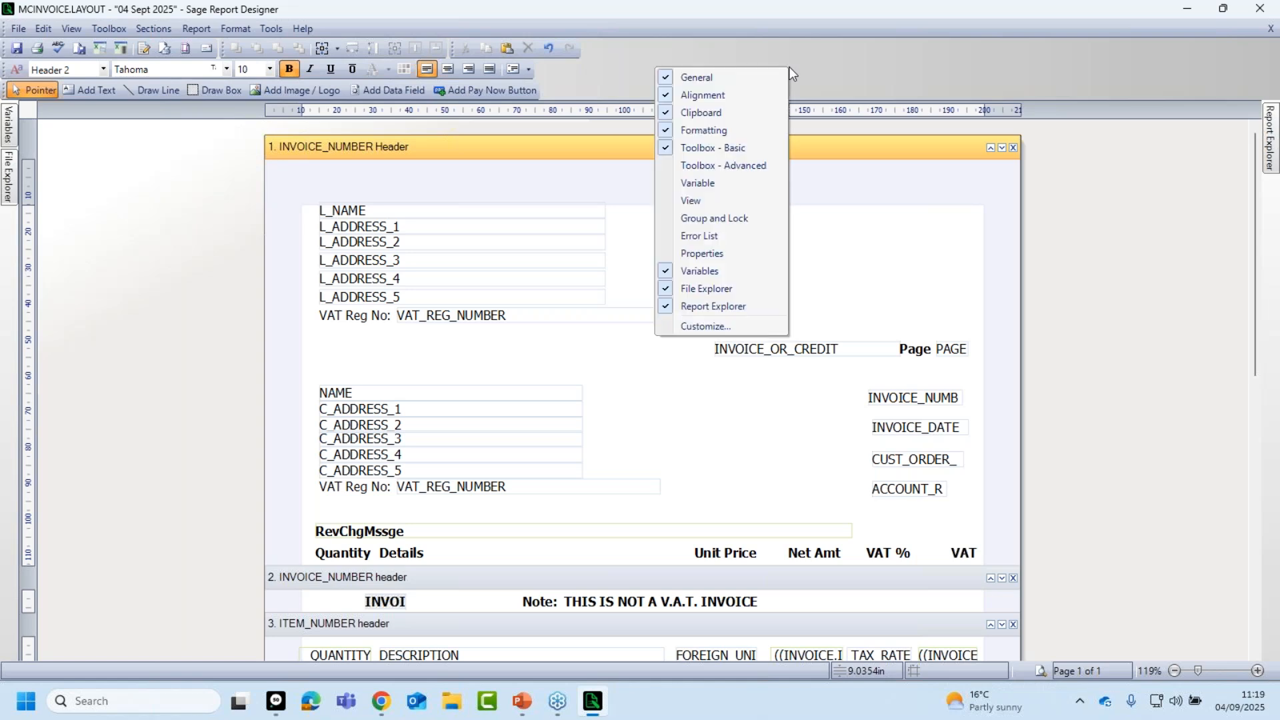
left_click(735, 148)
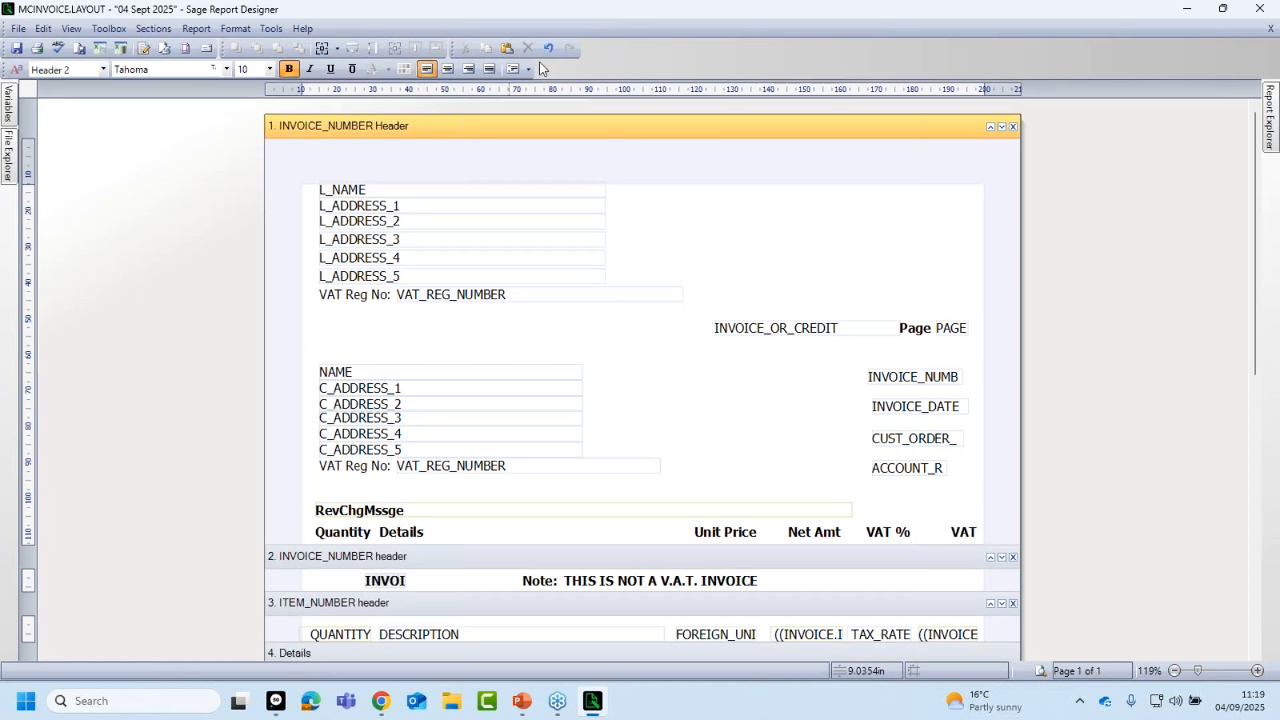
right_click(754, 56)
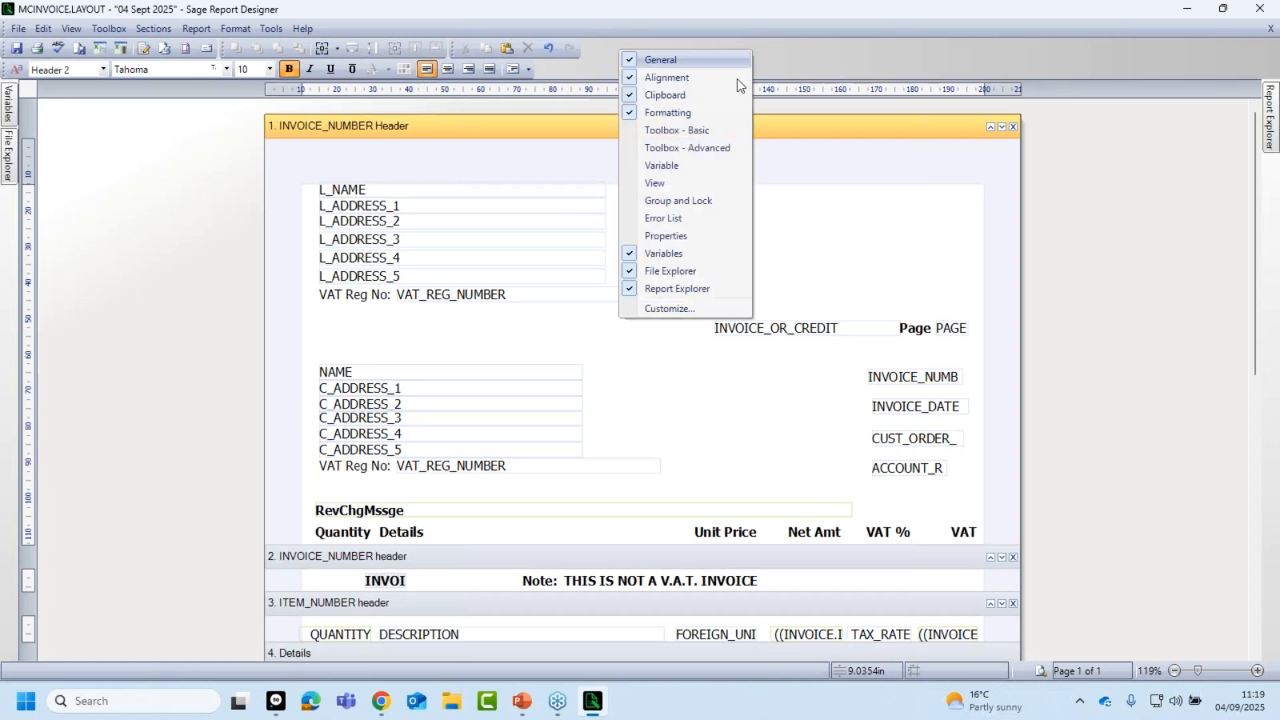
left_click(667, 129)
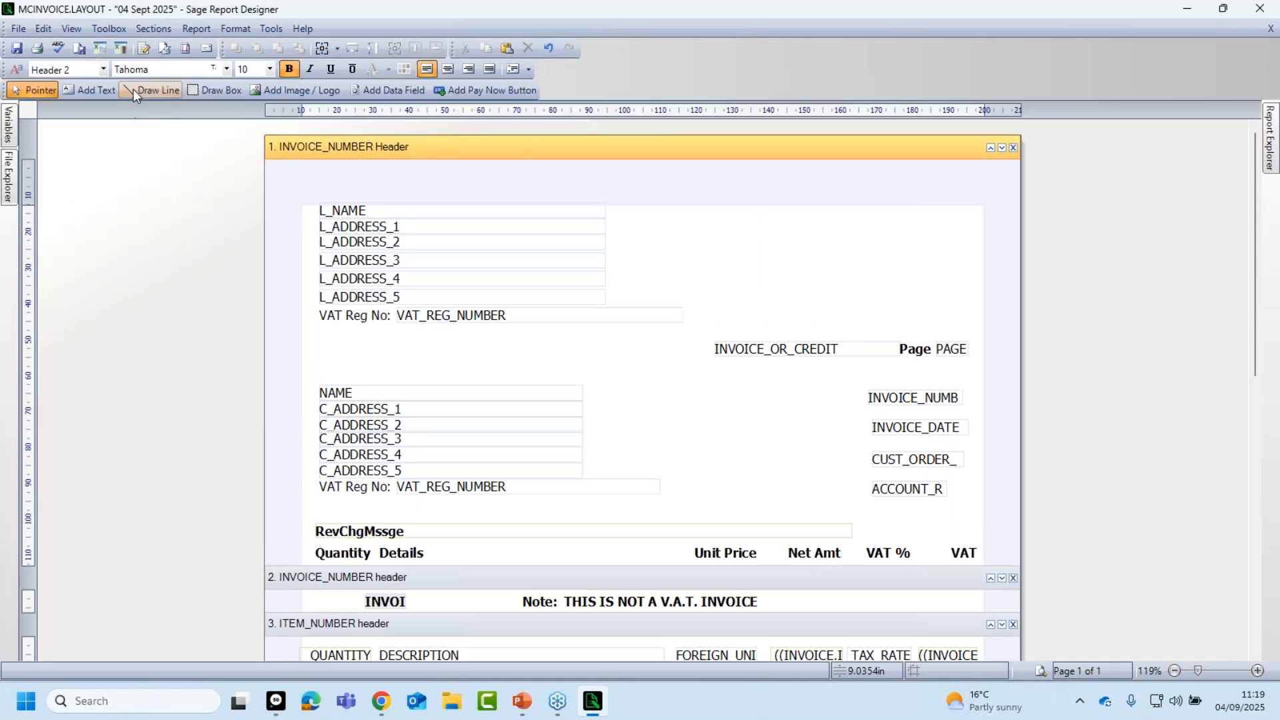
Browse the Toolbox and View menus and choose Add Image / Logo.
left_click(112, 28)
left_click(71, 29)
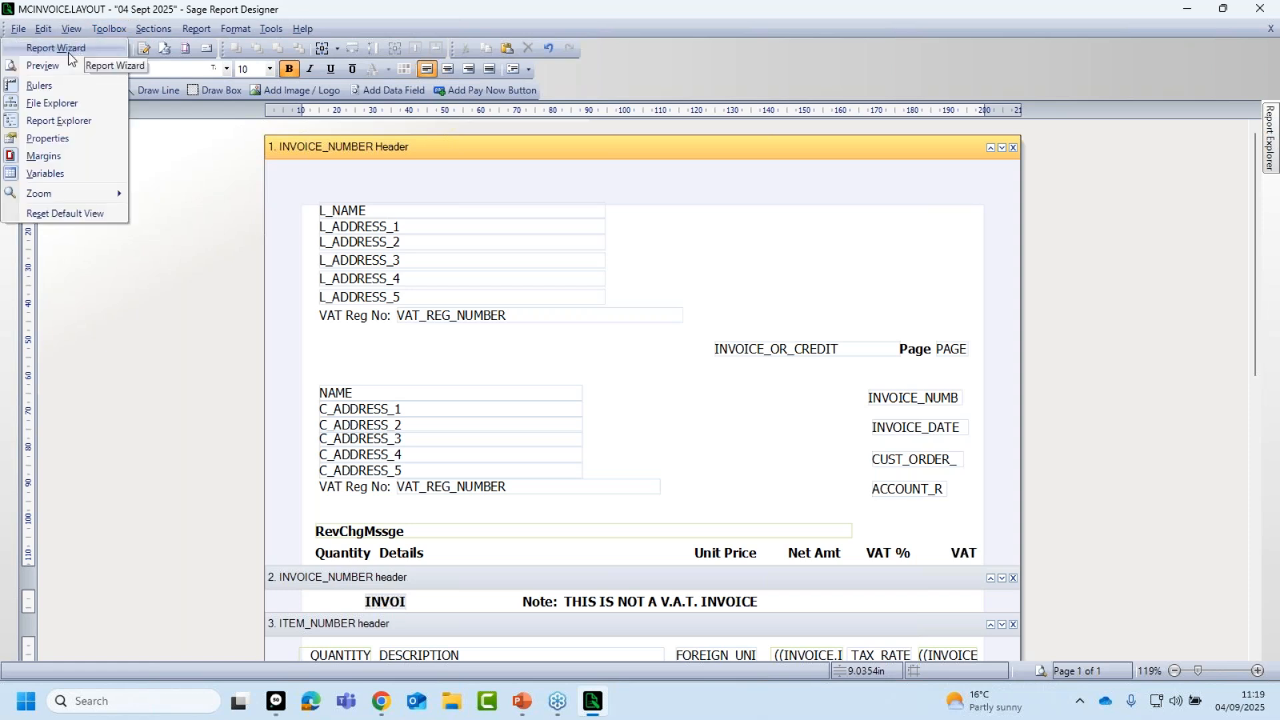
mouse_move(112, 28)
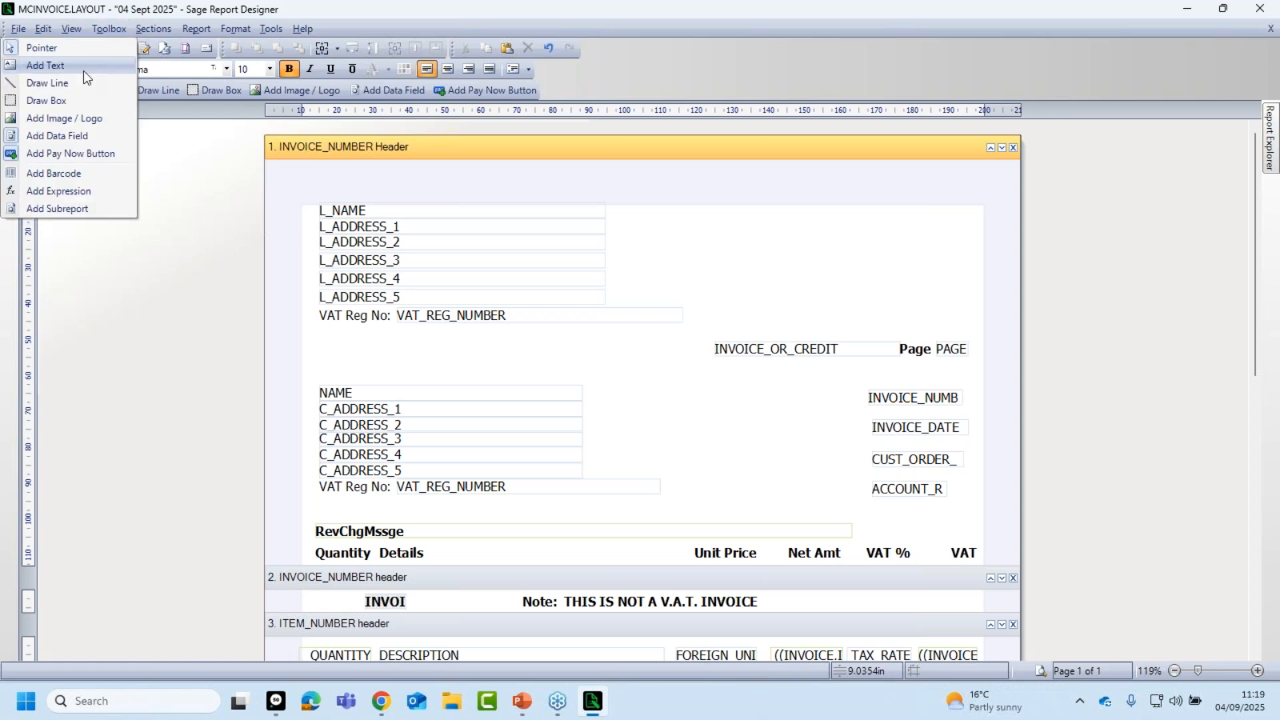
left_click(83, 119)
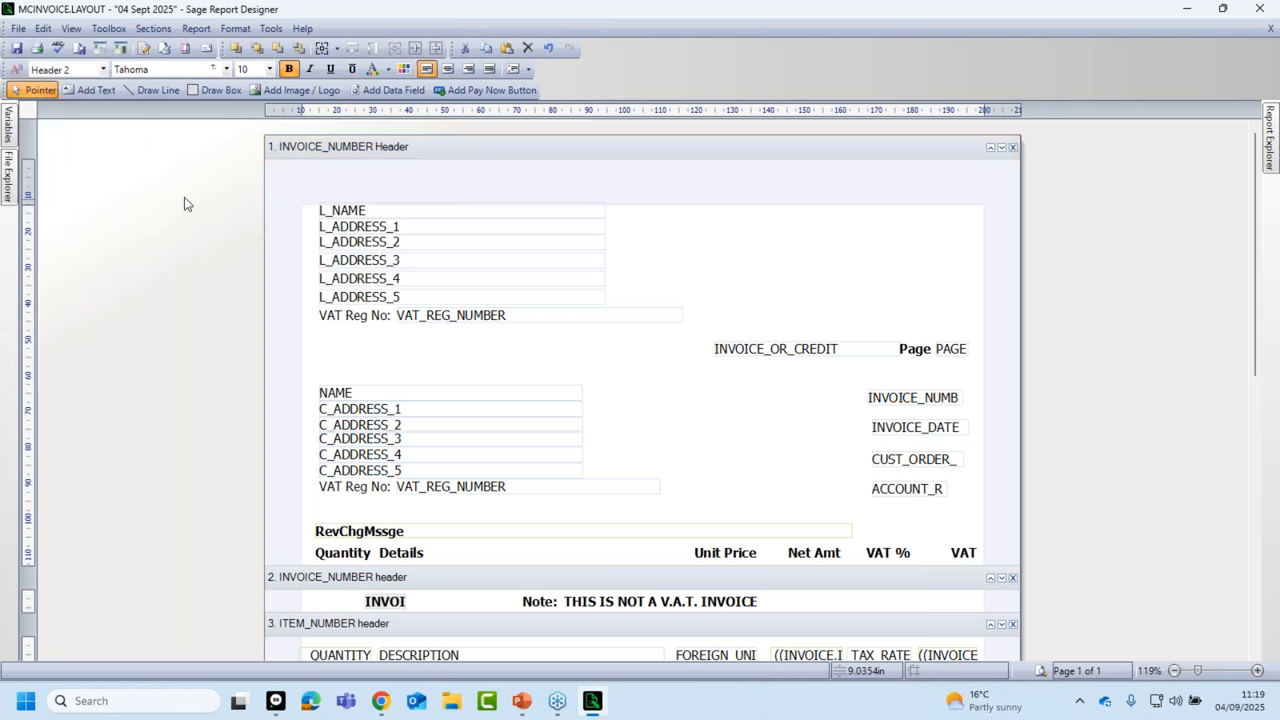
Place an image in the header's upper right, browsing the PC and storing the image in the report.
left_click(299, 87)
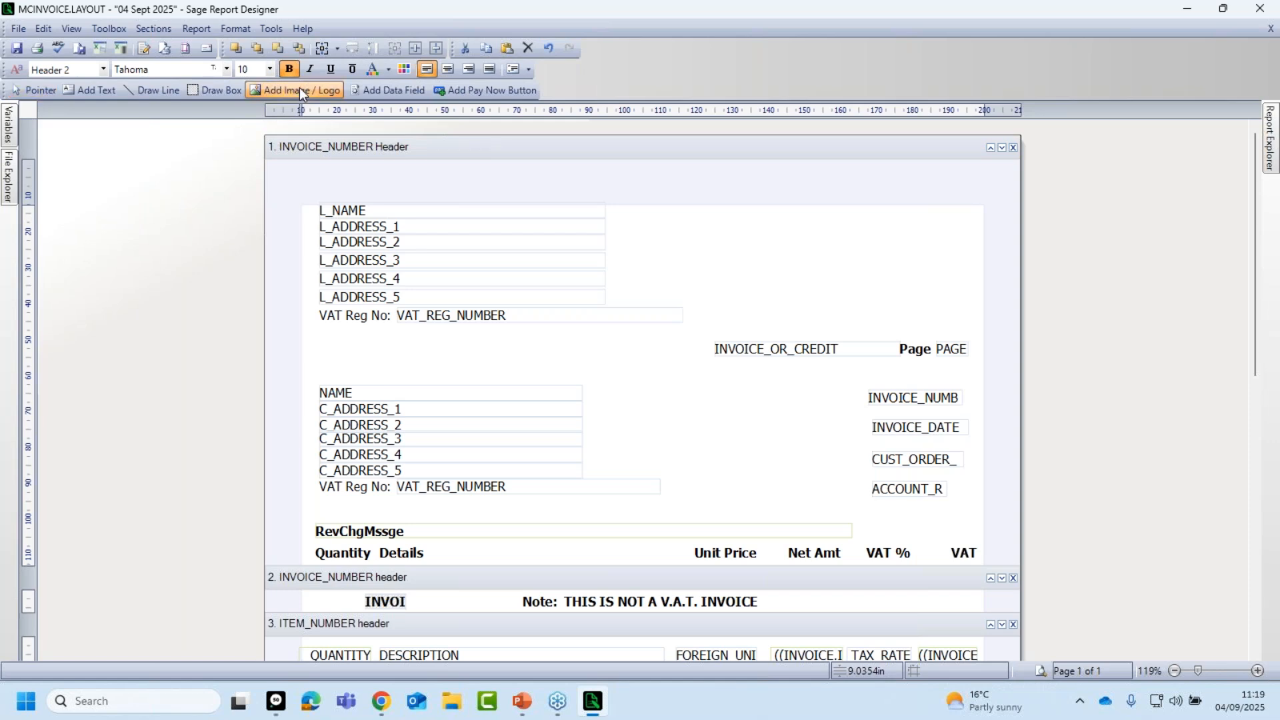
left_click(794, 246)
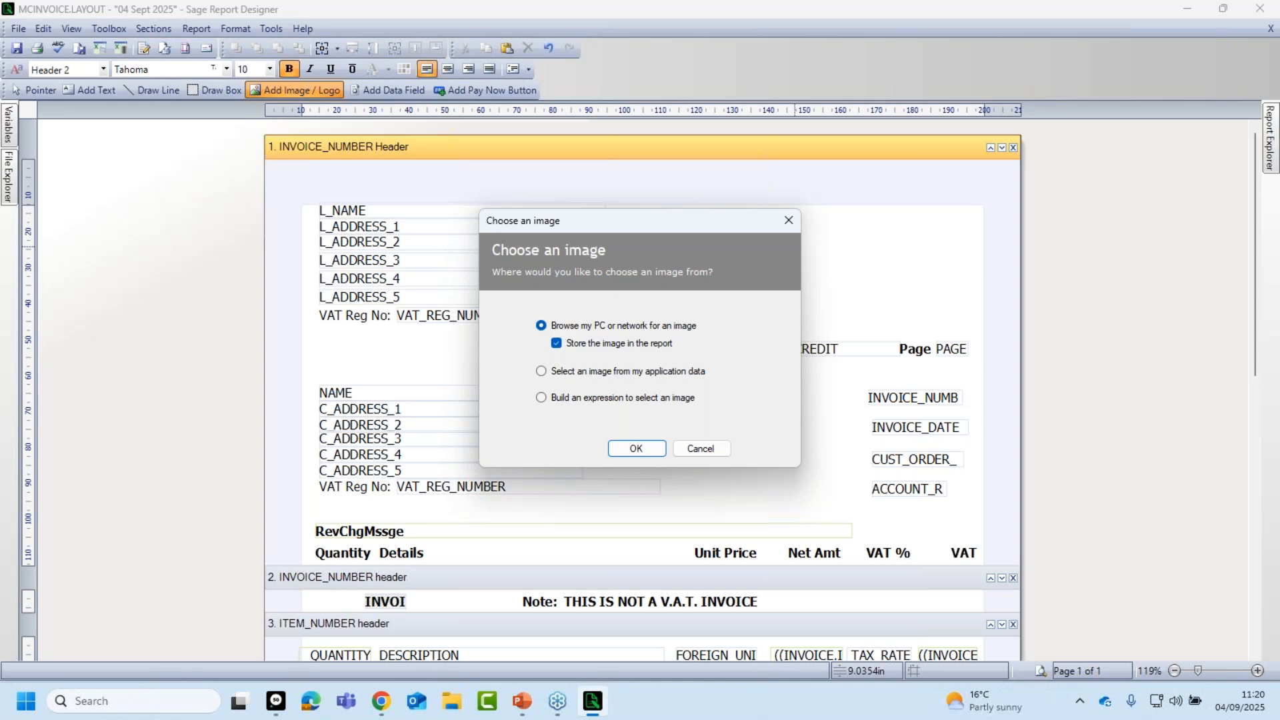
left_click(556, 343)
From Desktop > Logos, pick Sage_Logo_Brilliant_Green_RGB (PNG-(Web)).png as the header image.
left_click(637, 448)
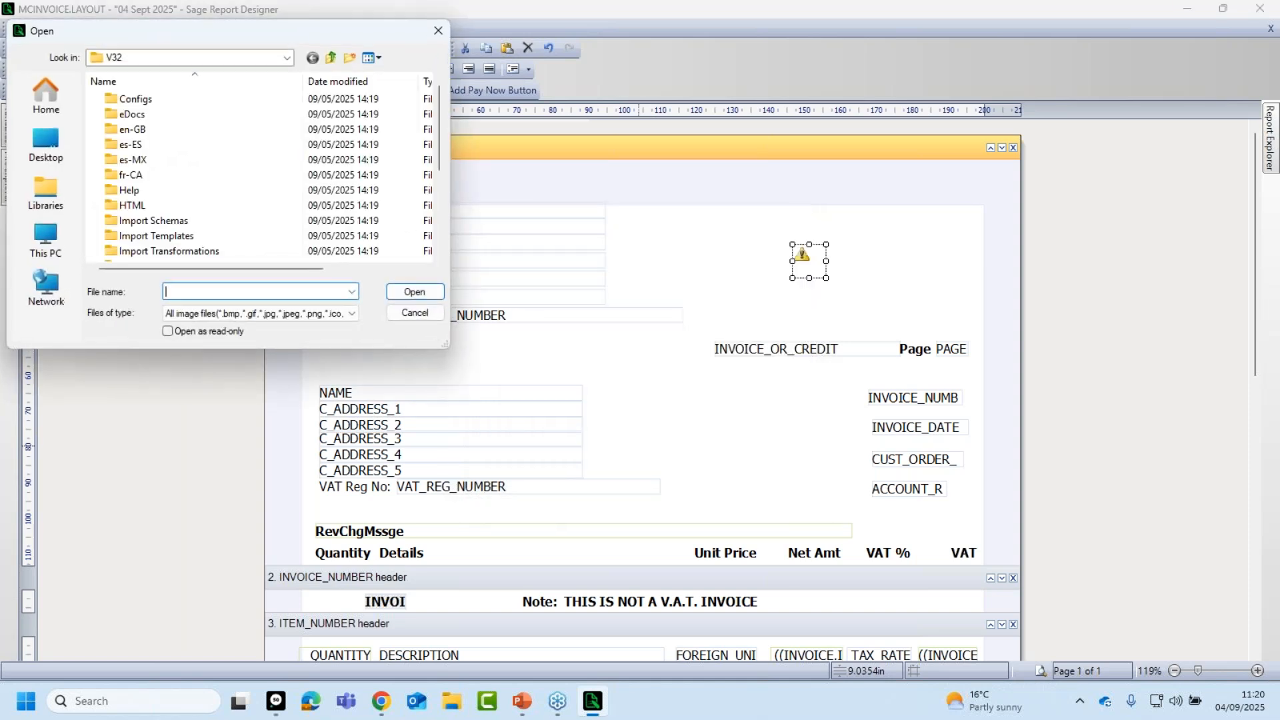
left_click_drag(240, 33, 675, 146)
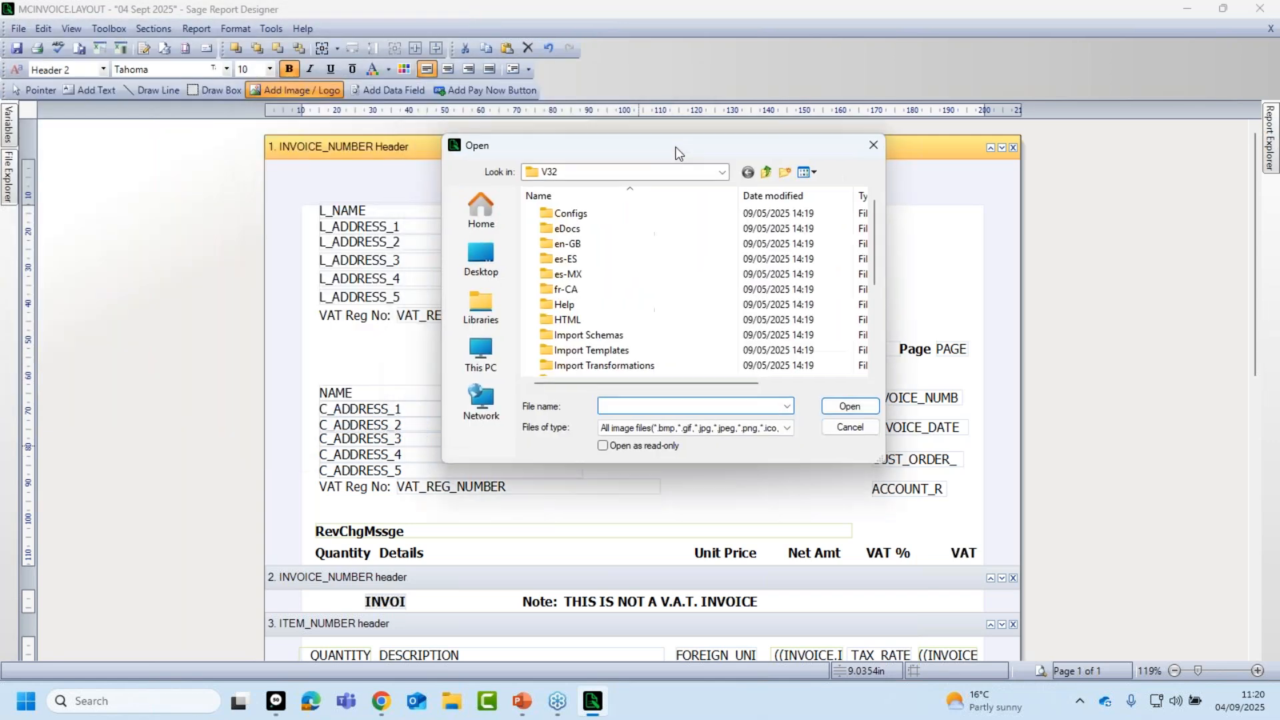
left_click(481, 252)
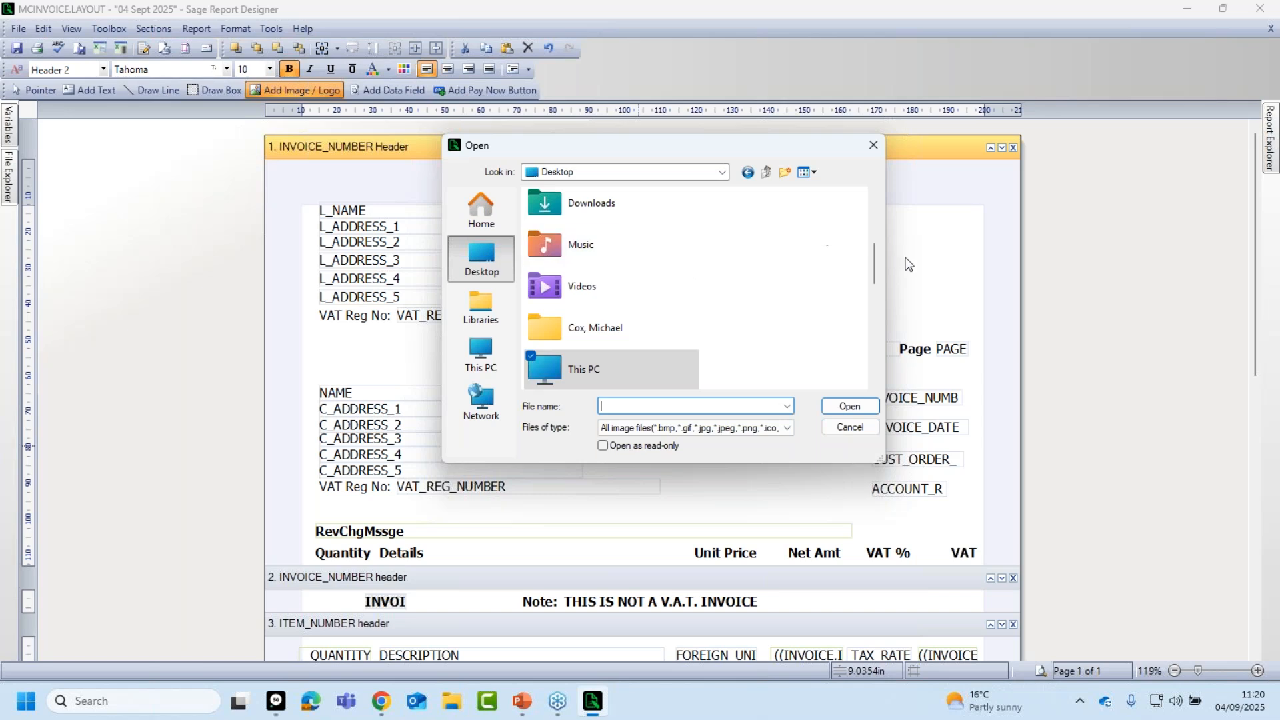
left_click_drag(875, 266, 879, 342)
double_click(588, 256)
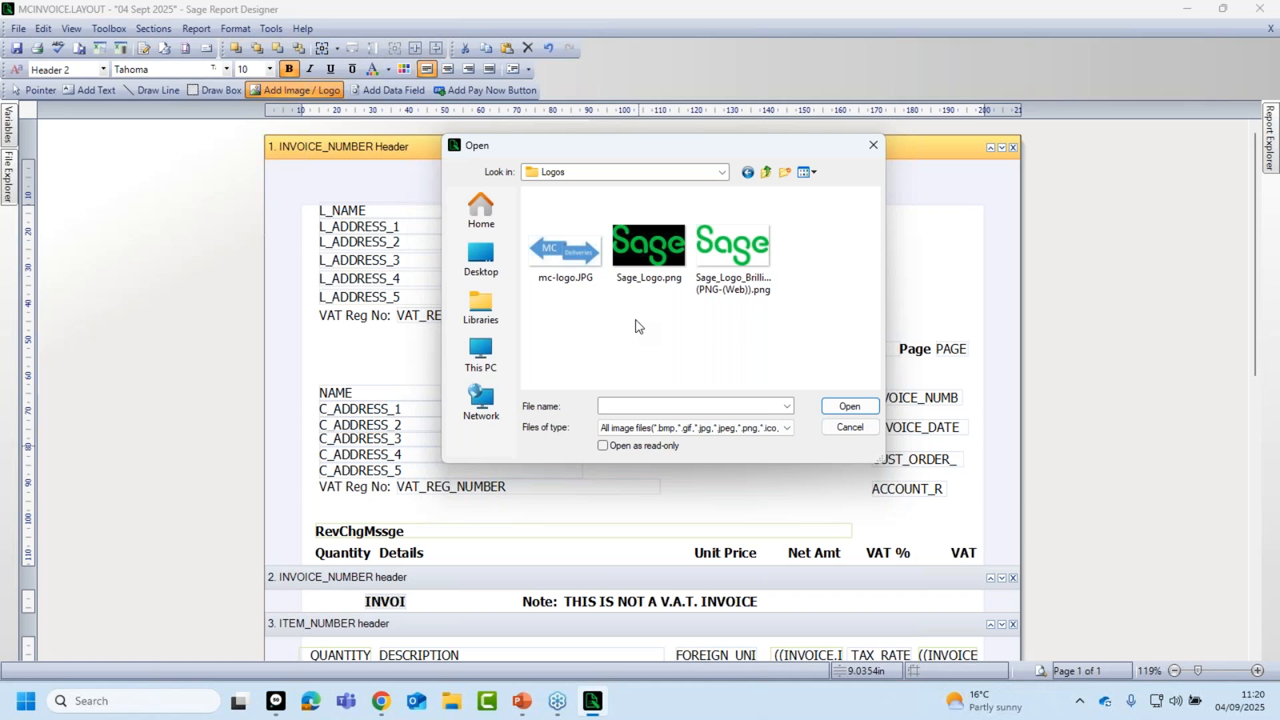
left_click(659, 433)
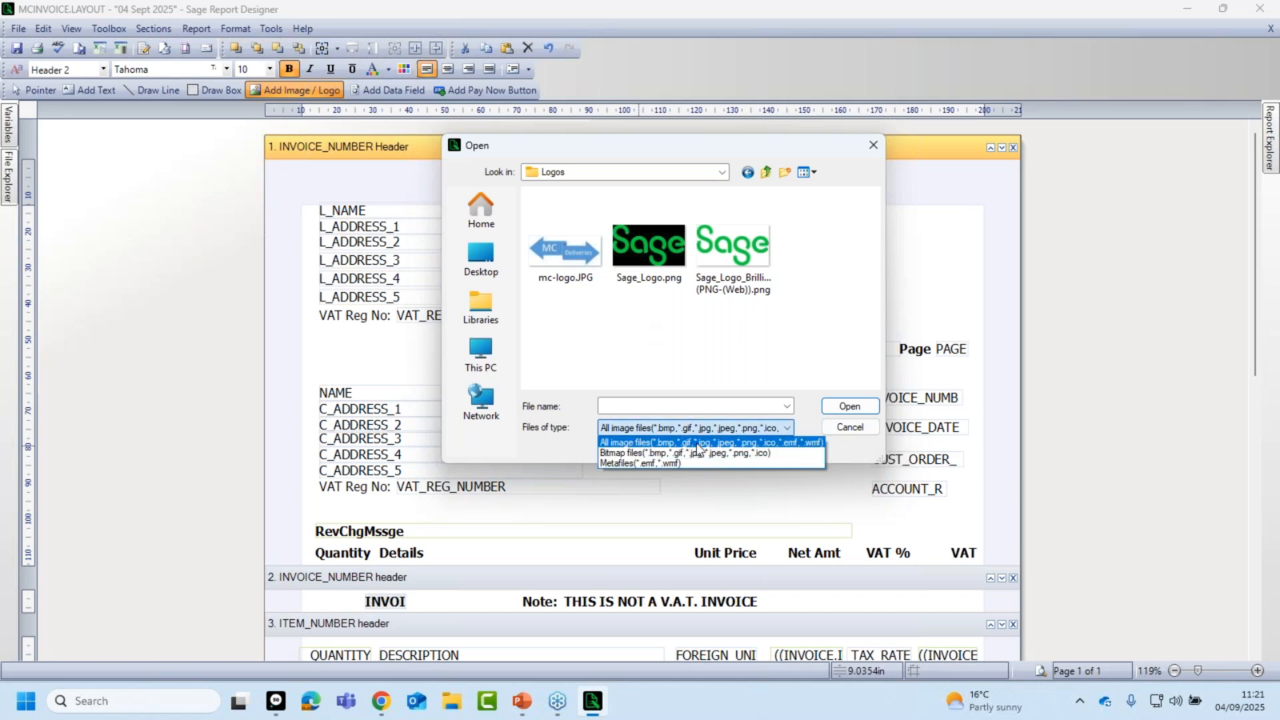
left_click(697, 444)
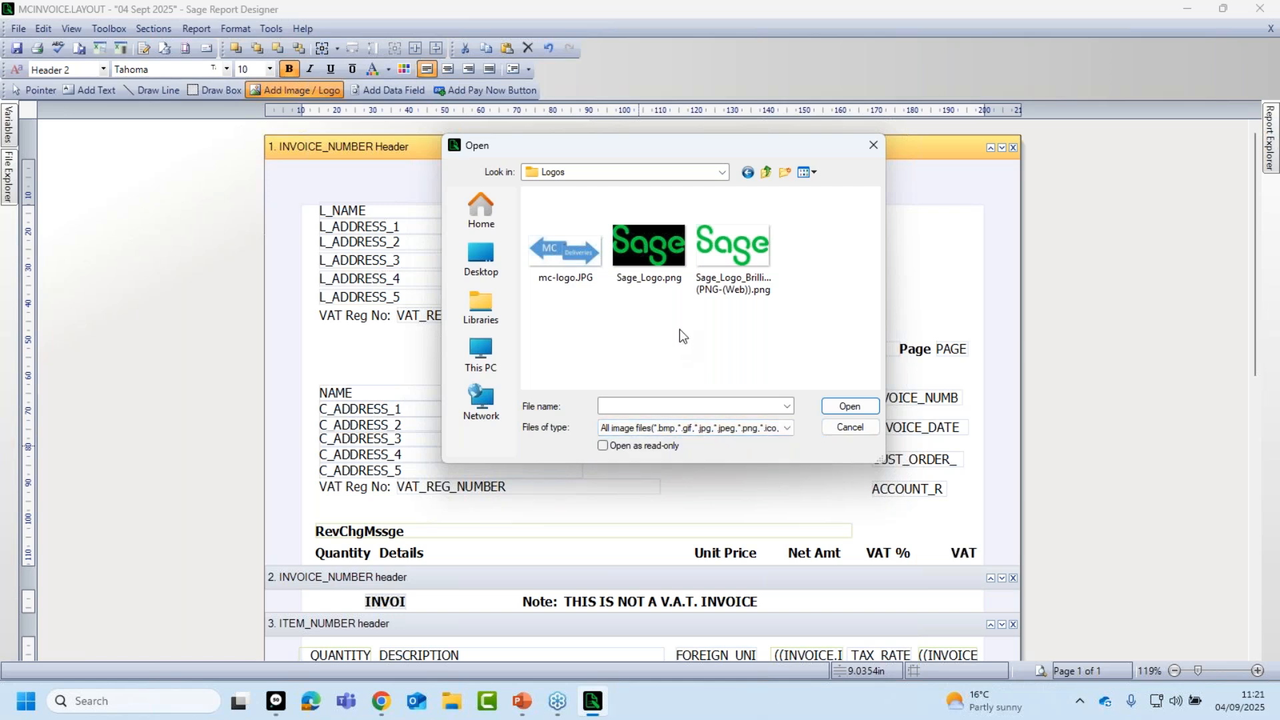
left_click(735, 249)
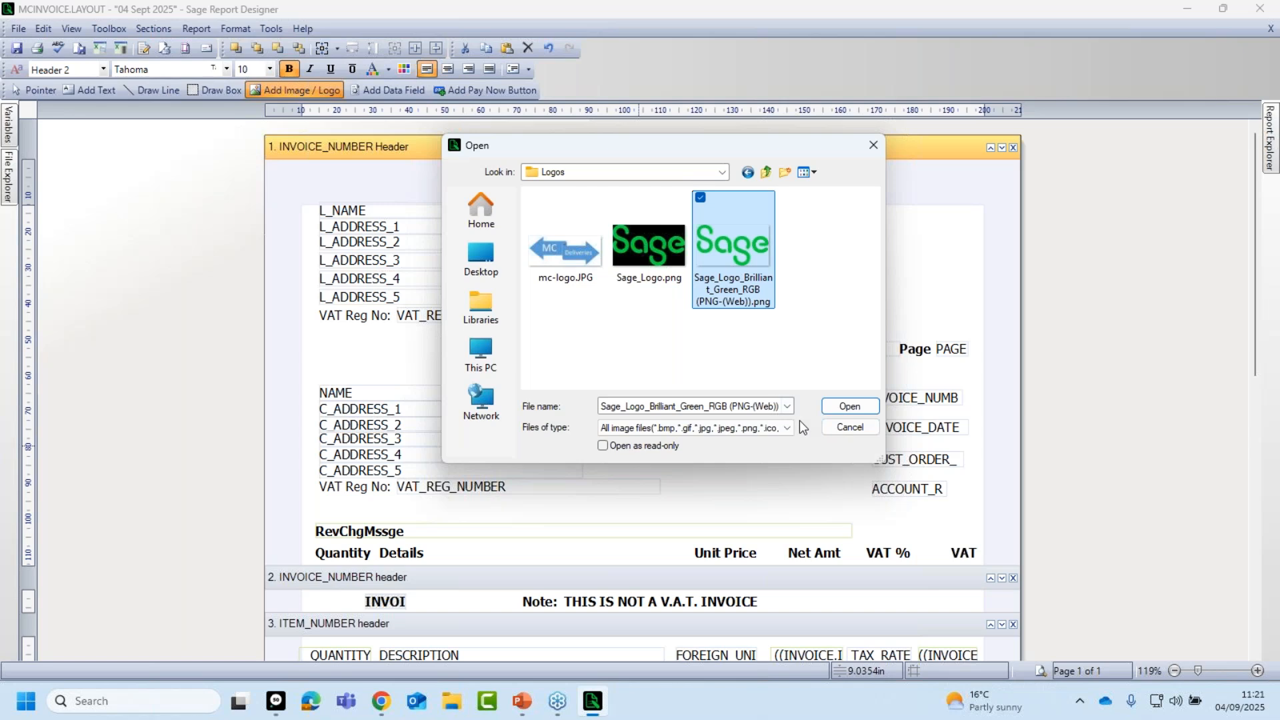
left_click(850, 407)
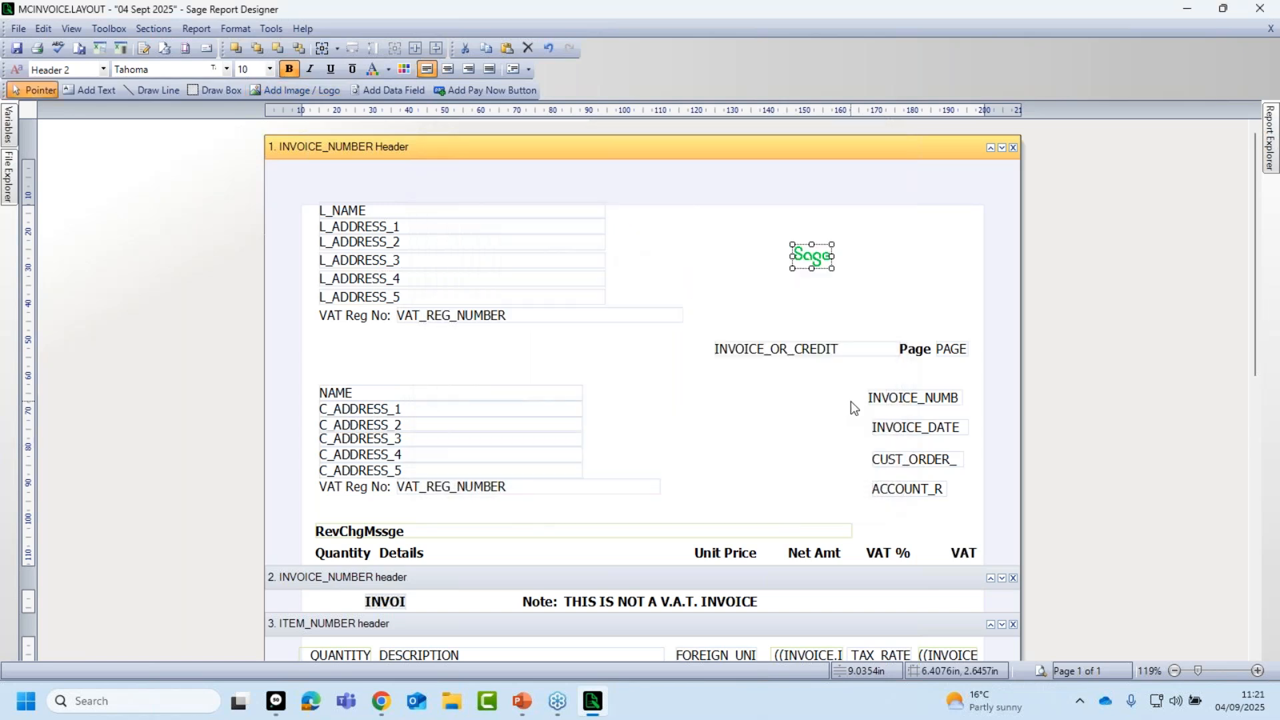
Deselect, then reselect the newly inserted green Sage logo in the header.
left_click(811, 306)
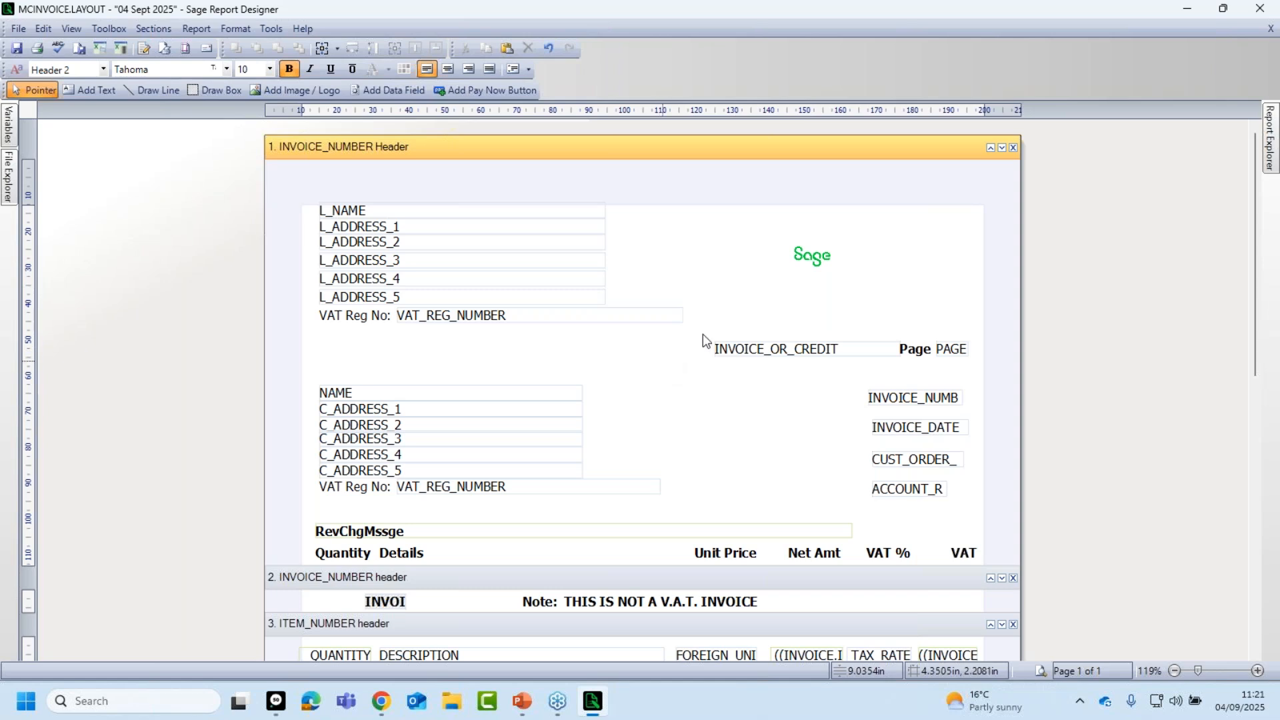
left_click(813, 264)
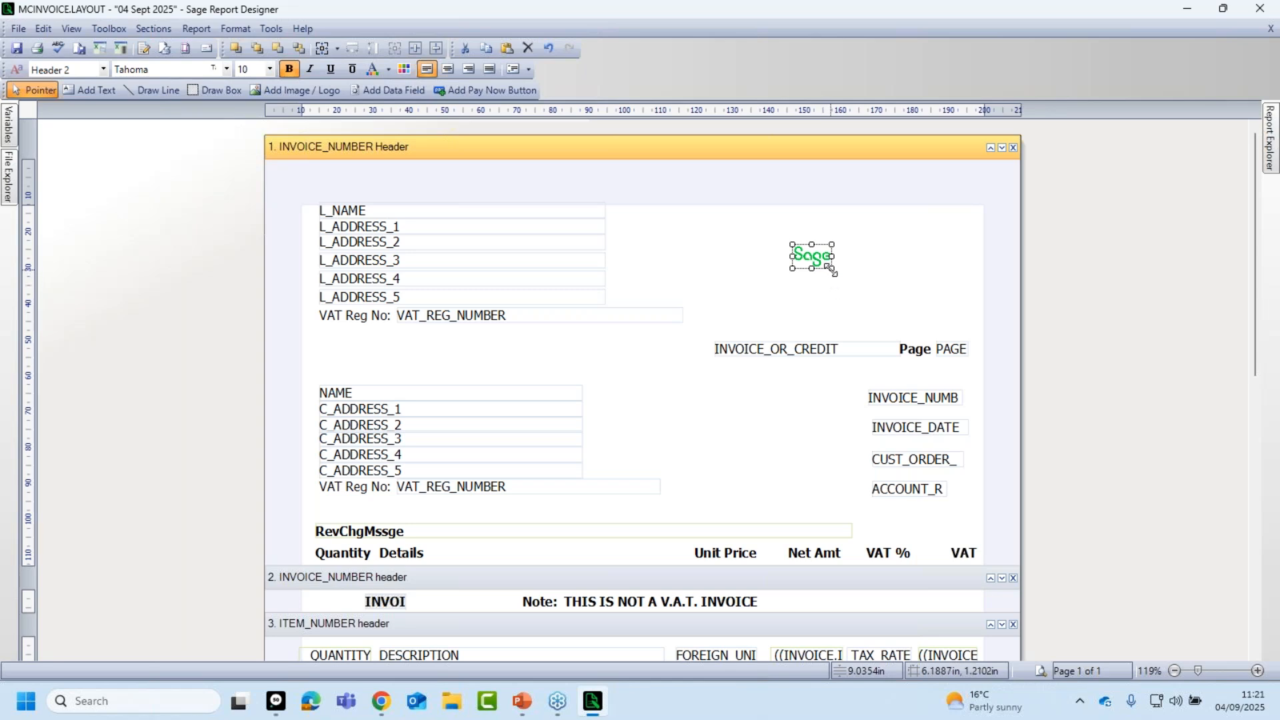
Enlarge the Sage logo by dragging its bottom-right handle.
left_click_drag(831, 268, 947, 335)
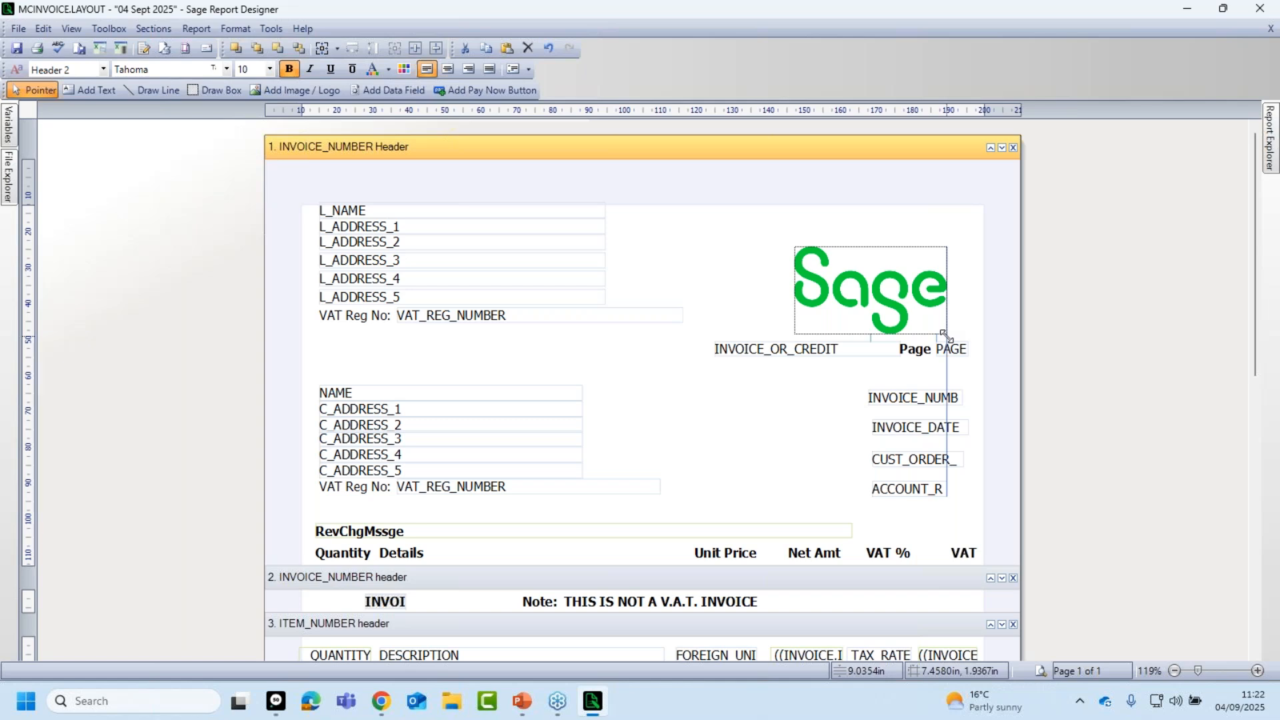
left_click_drag(944, 333, 948, 335)
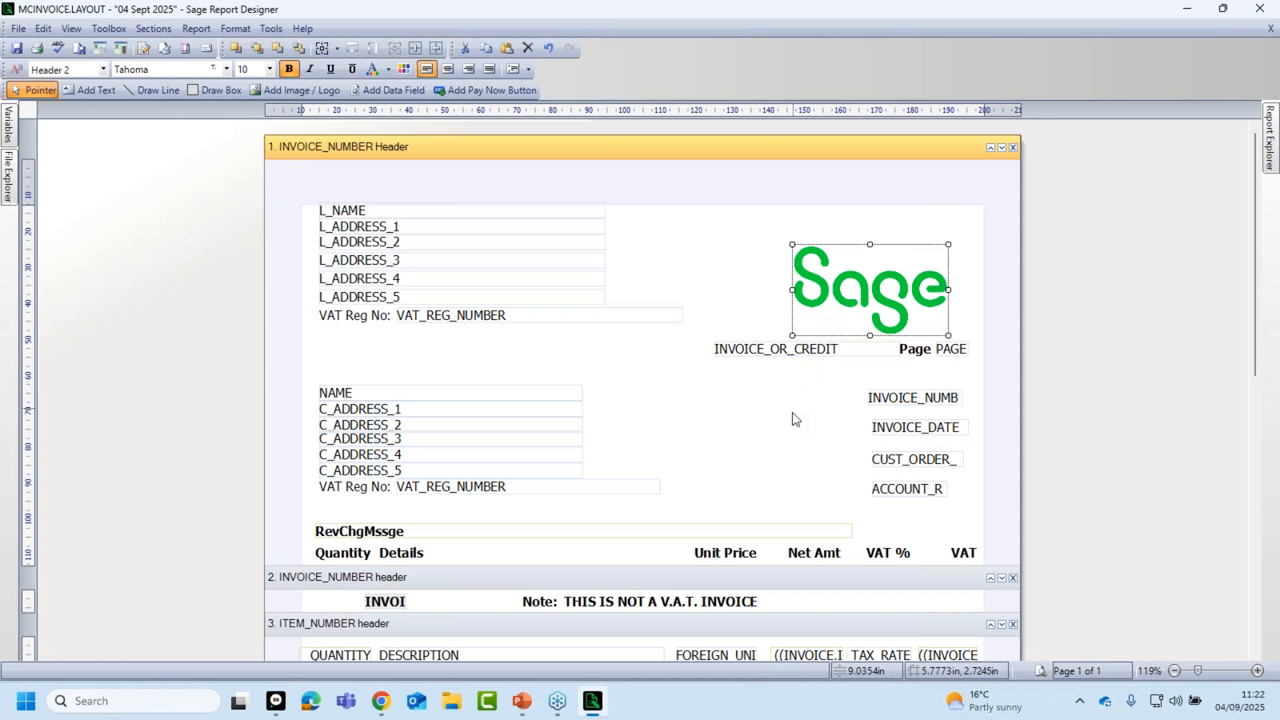
left_click(766, 415)
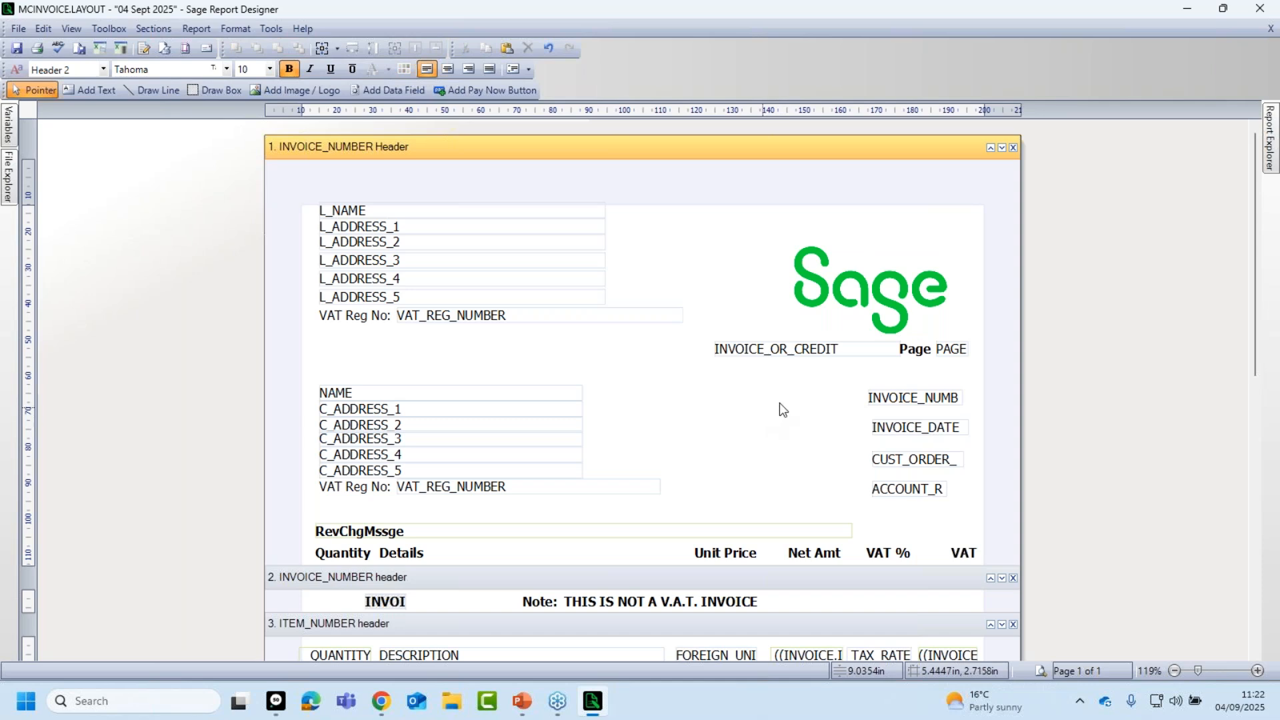
Move the logo around the header, ending at the top-right corner.
left_click(868, 288)
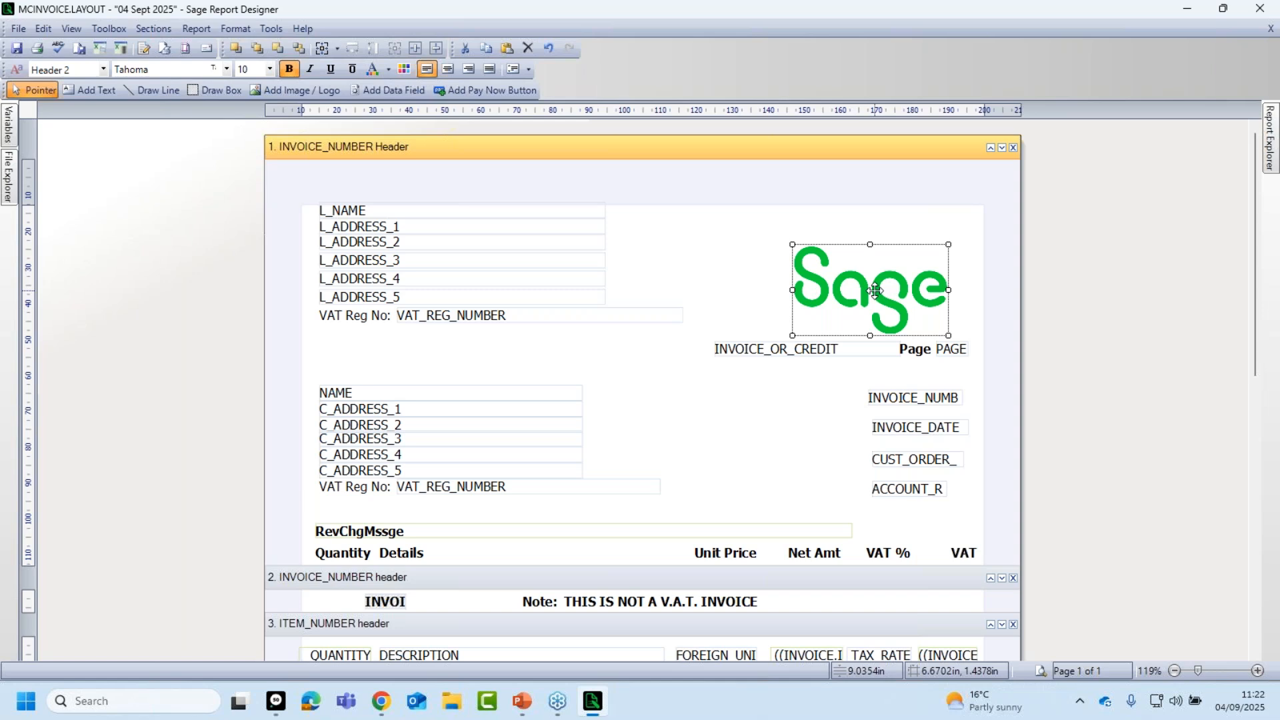
left_click_drag(876, 291, 886, 255)
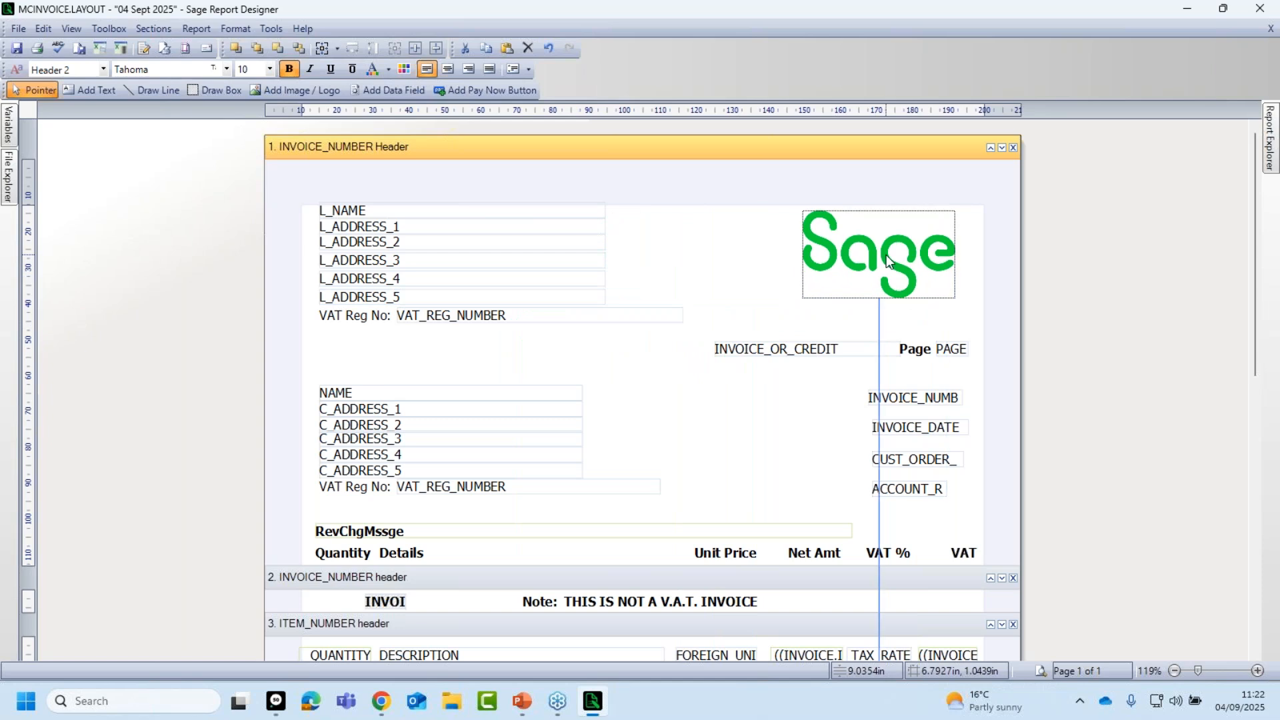
mouse_move(887, 257)
left_mouse_down()
mouse_move(879, 271)
mouse_move(884, 260)
left_mouse_up()
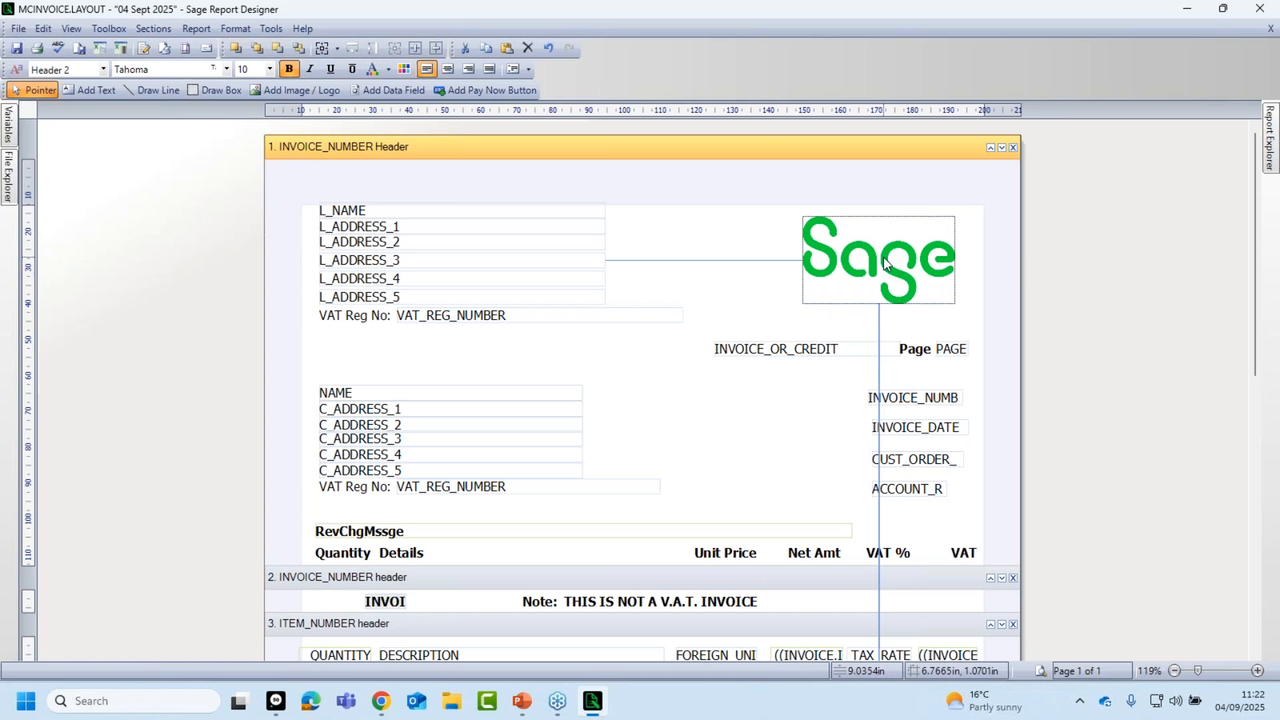
left_click_drag(884, 262, 543, 327)
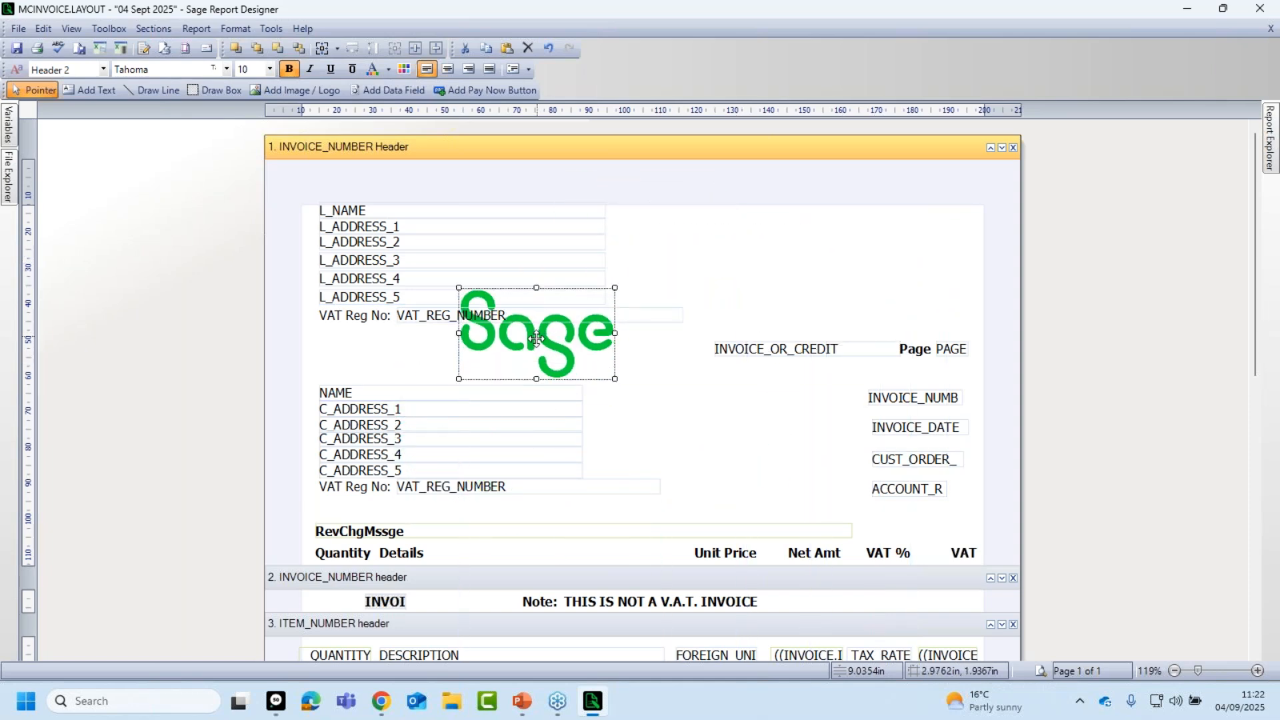
left_click_drag(537, 340, 895, 267)
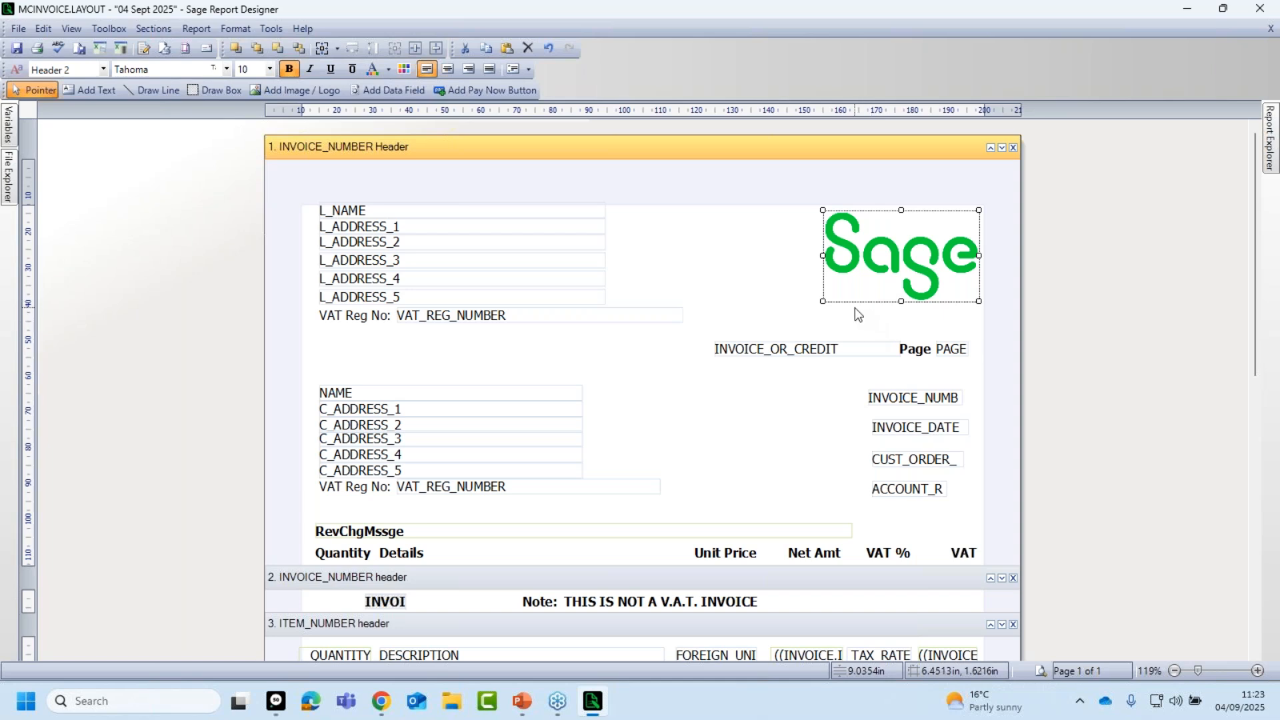
Nudge the logo into the top-right corner with the arrow keys.
key("Up")
key("Up")
key("Up")
key("Right")
key("Right")
key("Down")
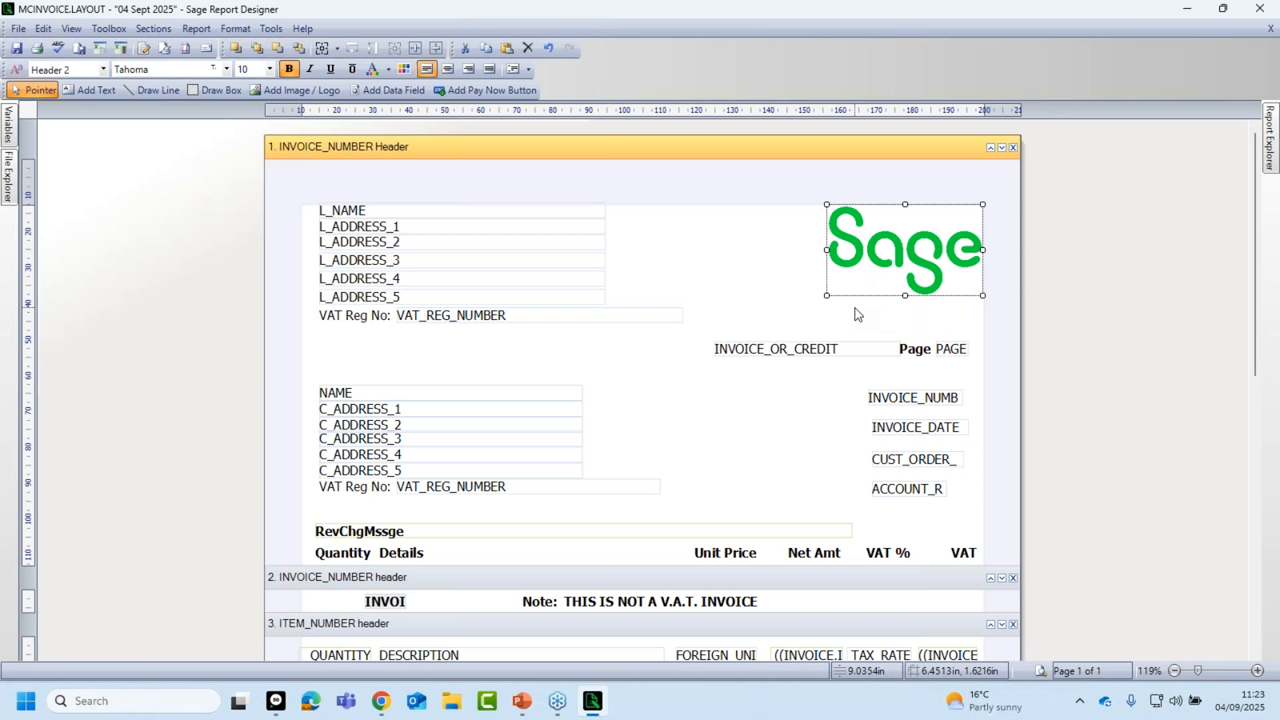
left_click(798, 294)
Widen and heighten the logo from its left handles, fine-tune its position, and save.
left_click(855, 268)
left_click_drag(828, 295, 799, 314)
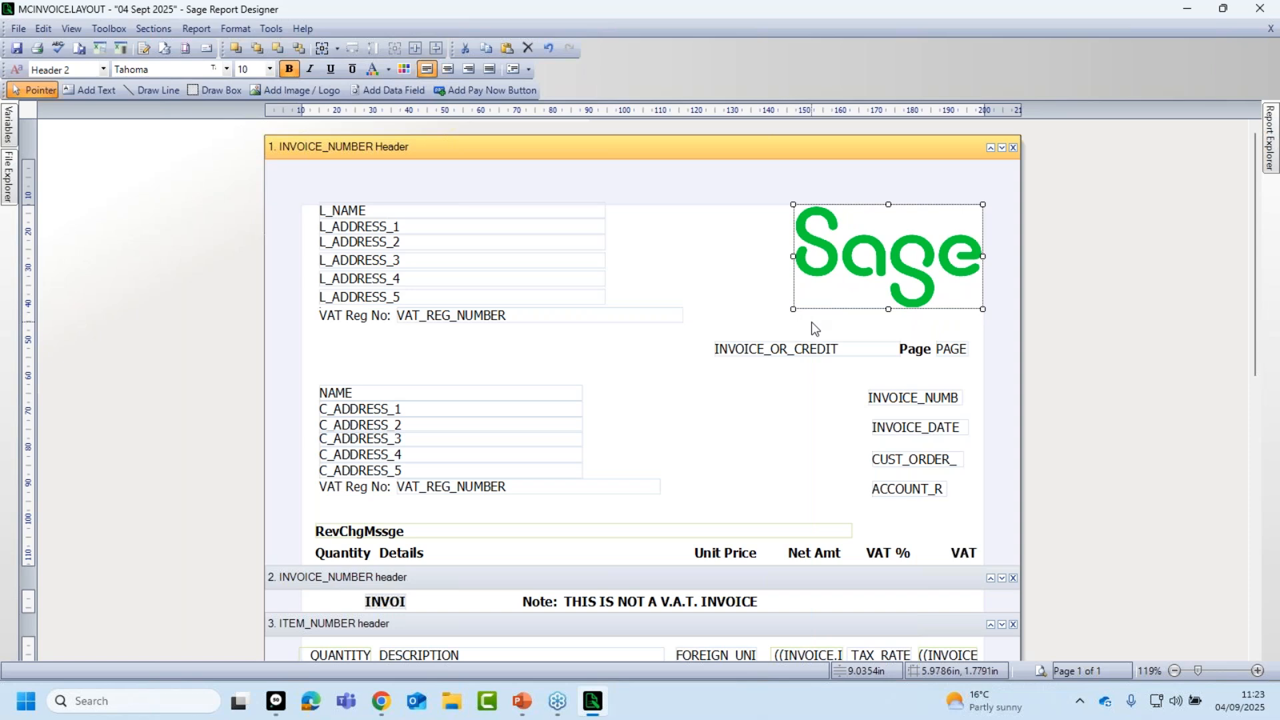
left_click(811, 321)
left_click(847, 262)
mouse_move(854, 271)
left_mouse_down()
mouse_move(747, 255)
mouse_move(857, 268)
left_mouse_up()
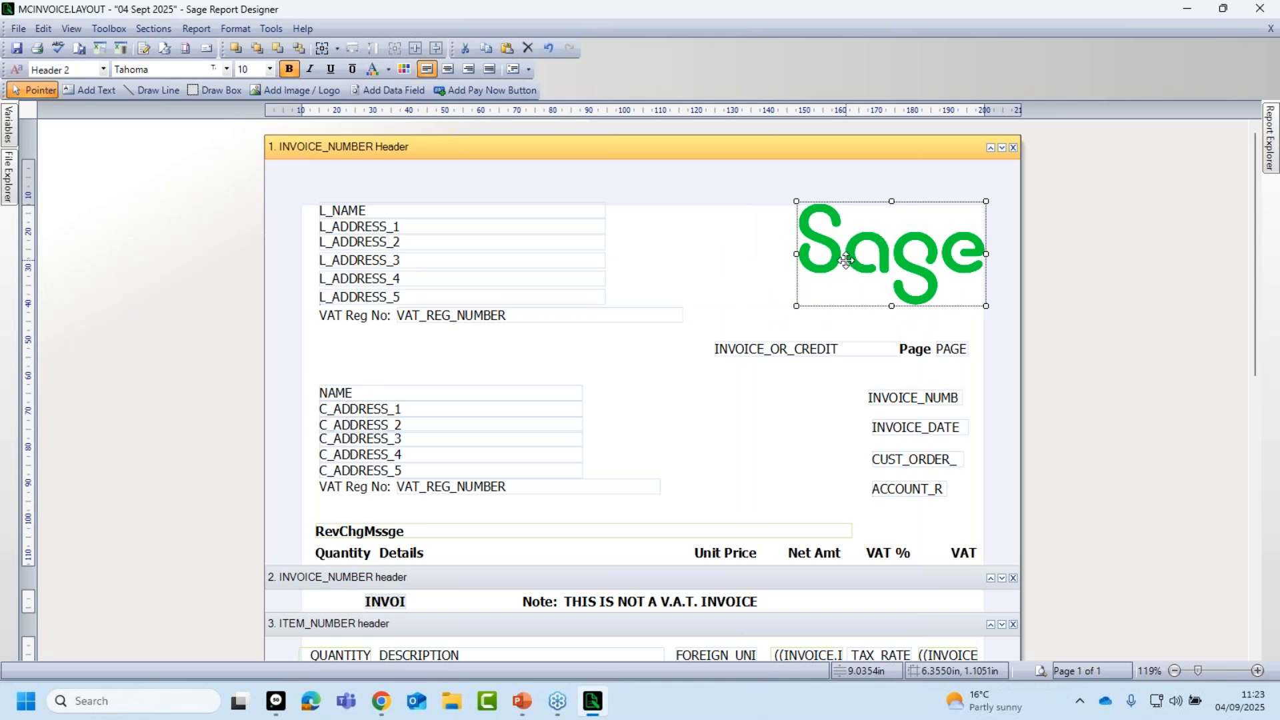
left_click(728, 276)
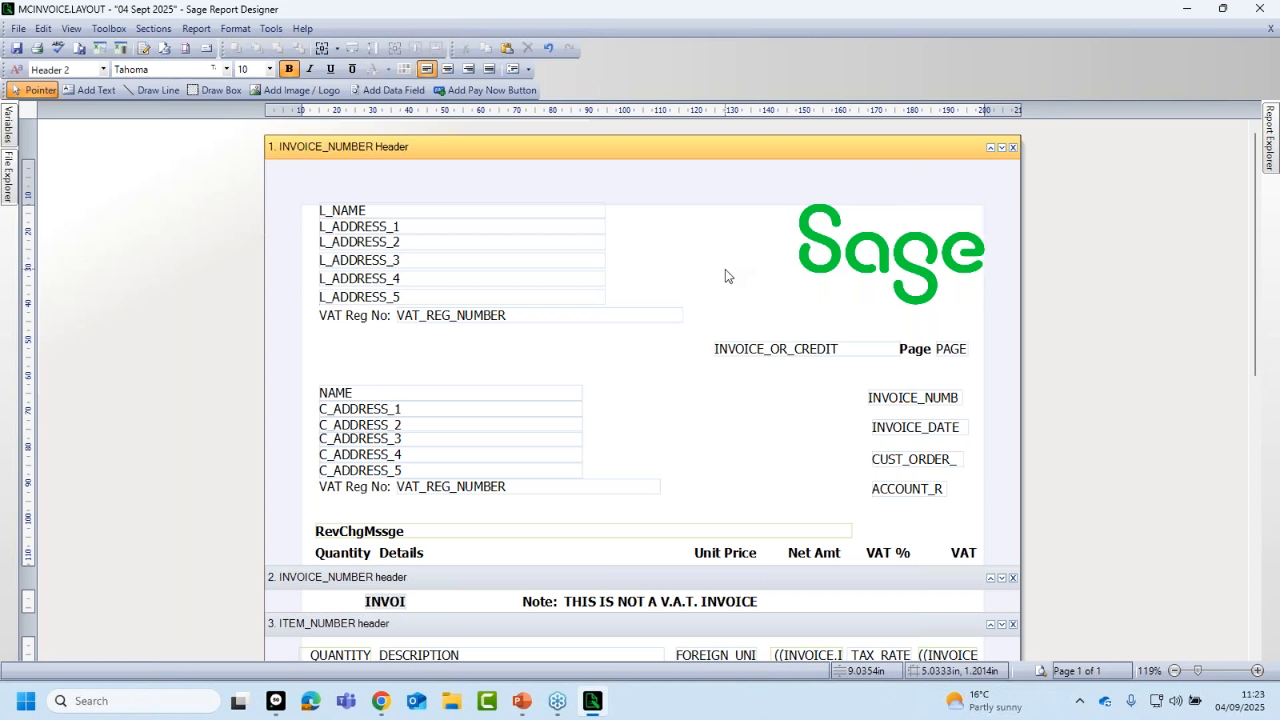
left_click(819, 267)
left_click_drag(796, 254, 796, 288)
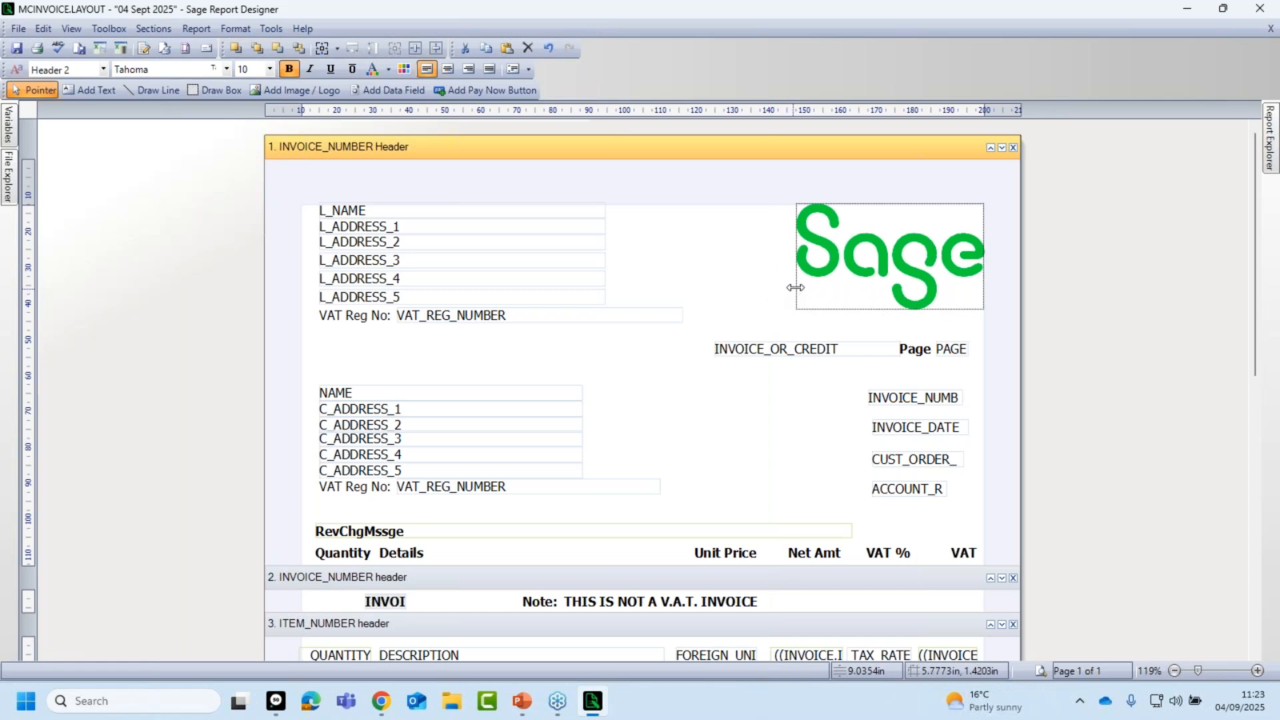
left_click(758, 294)
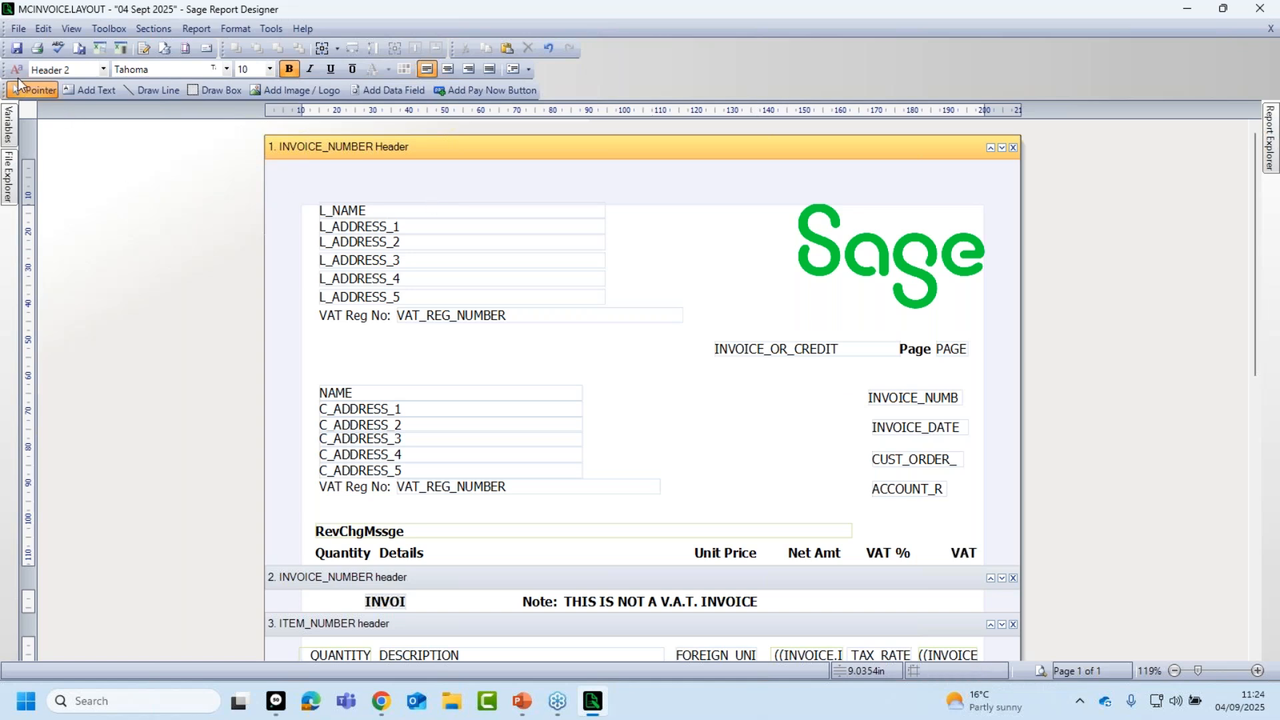
left_click(17, 49)
Save the layout via File > Save and close Report Designer.
left_click(18, 30)
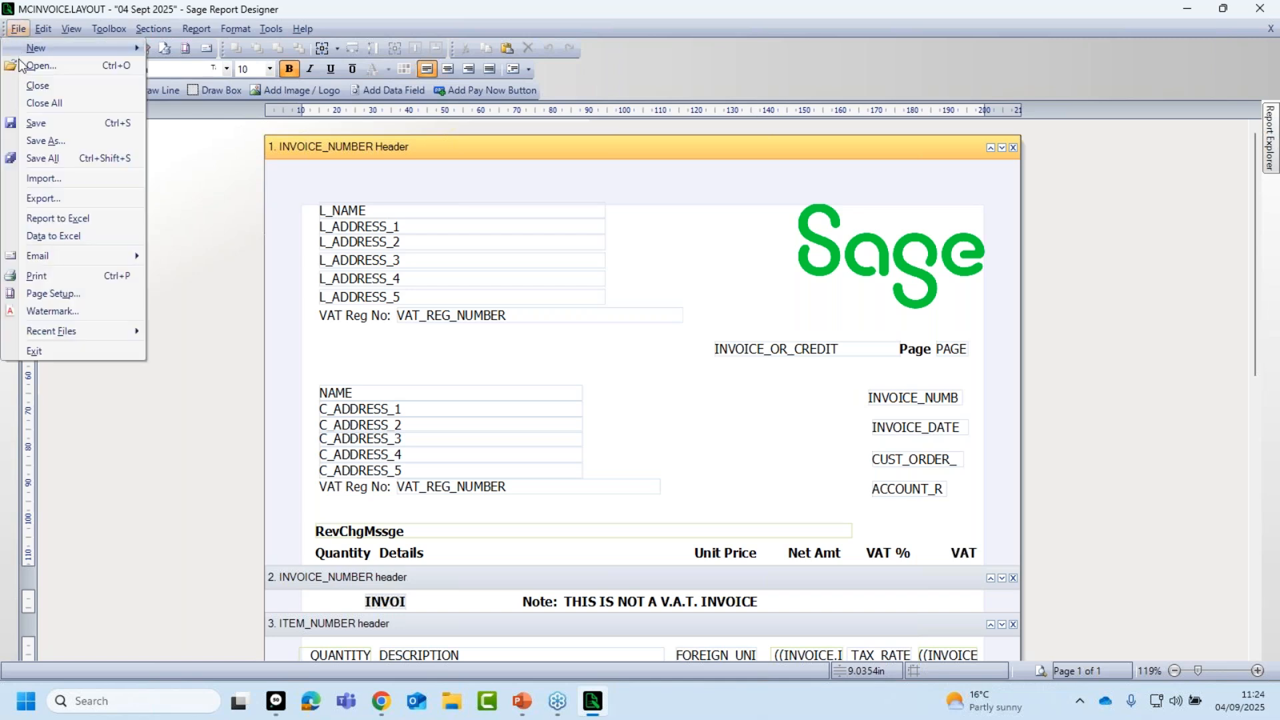
left_click(36, 122)
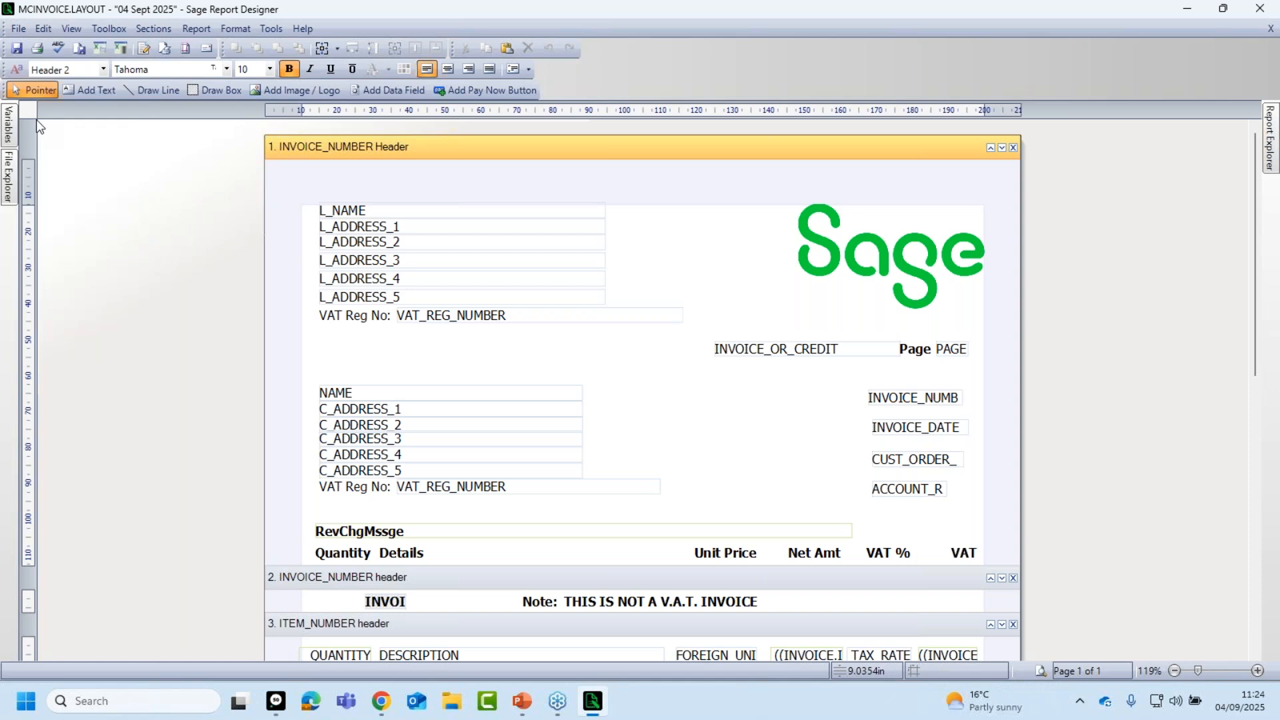
left_click(1259, 8)
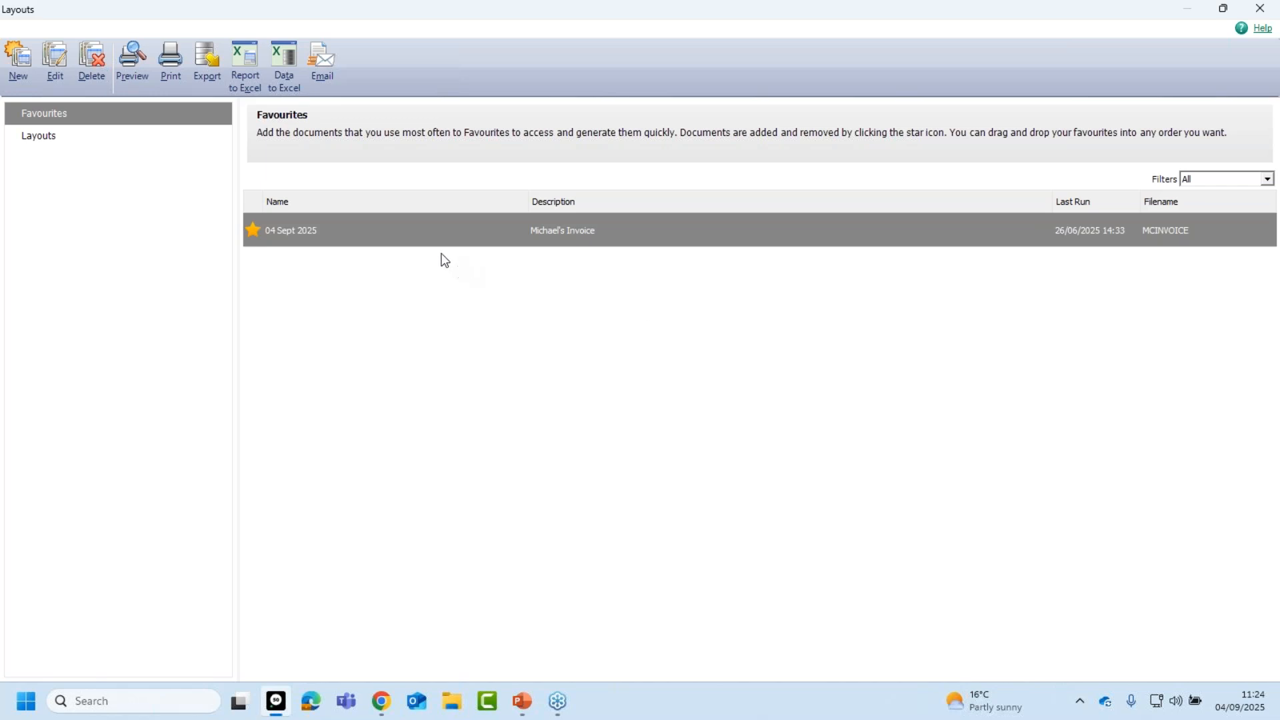
Preview the 04 Sept 2025 invoice layout, then close the preview.
mouse_move(349, 243)
left_click(1069, 232)
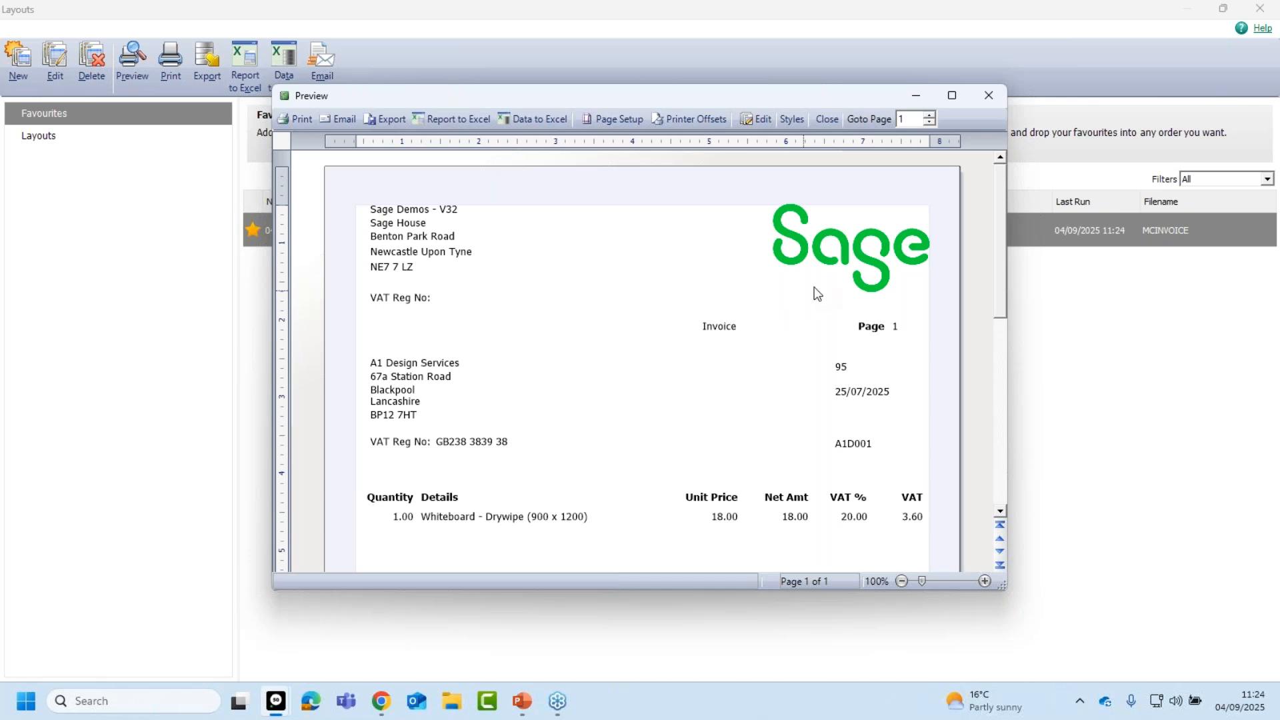
left_click(988, 94)
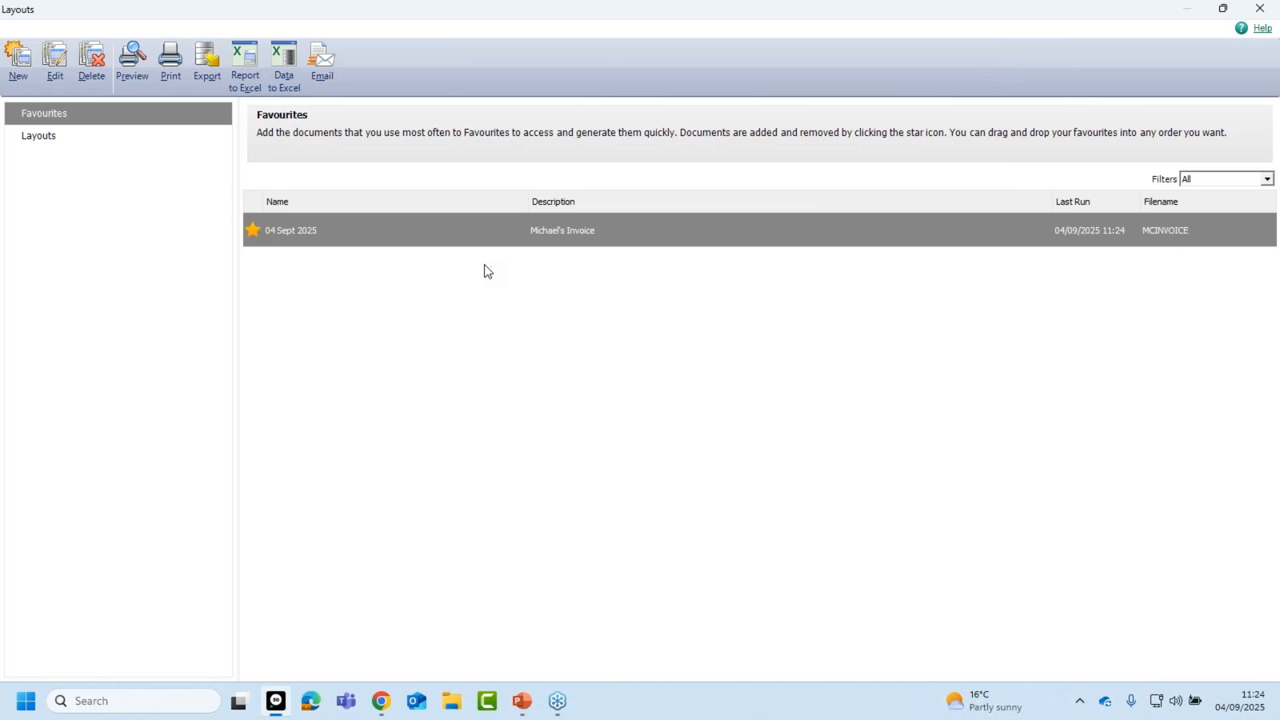
mouse_move(421, 242)
Open the 04 Sept 2025 layout for editing and select the Sage logo.
left_click(57, 67)
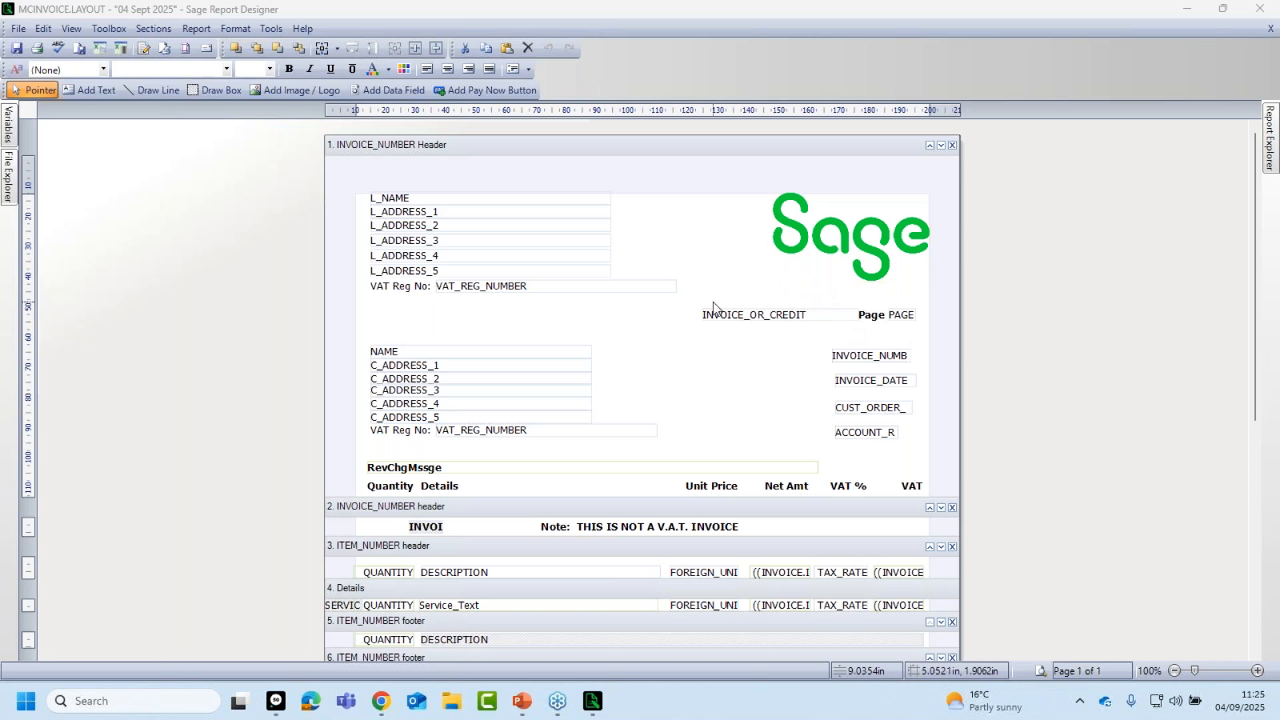
left_click(795, 281)
left_click(1040, 671)
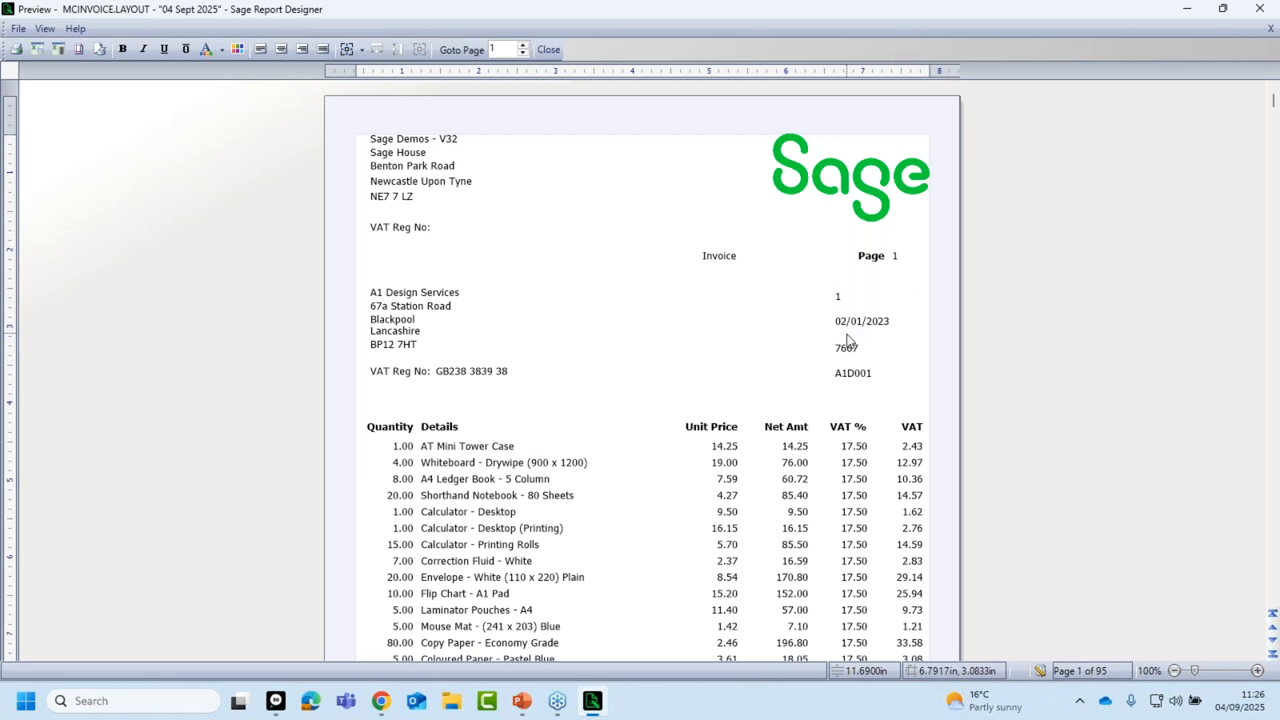
left_click(1041, 671)
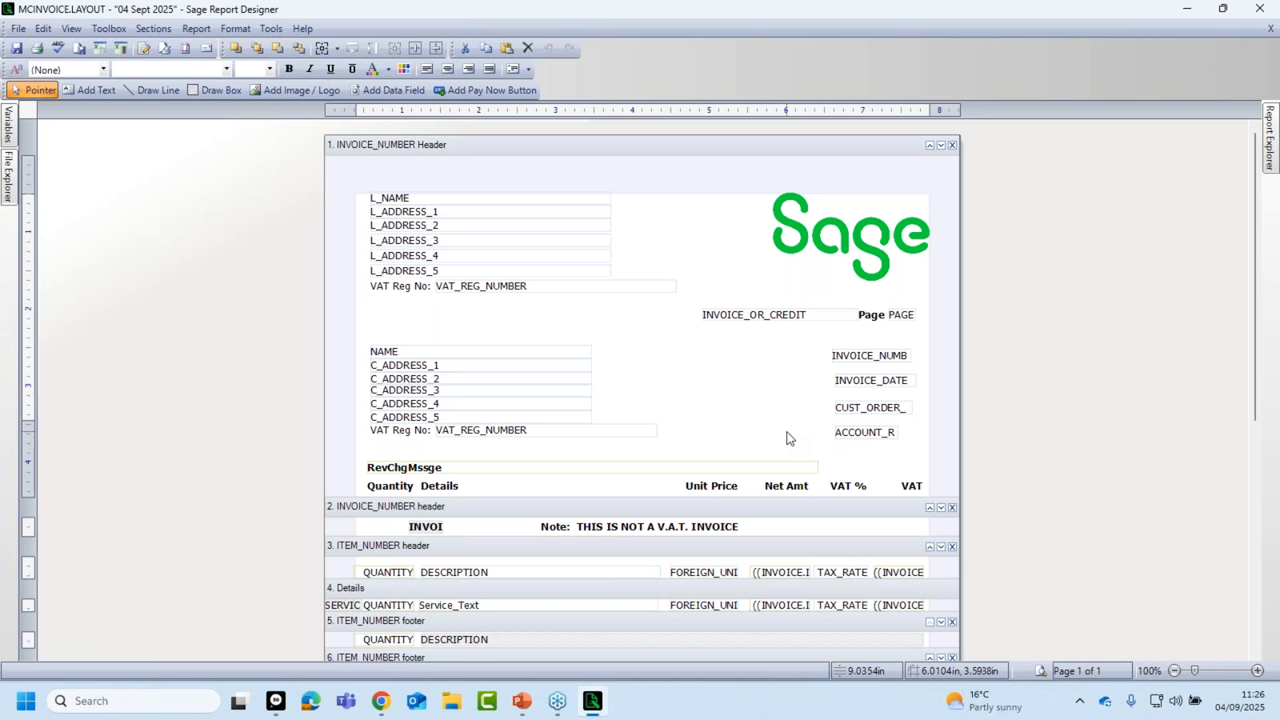
left_click(97, 90)
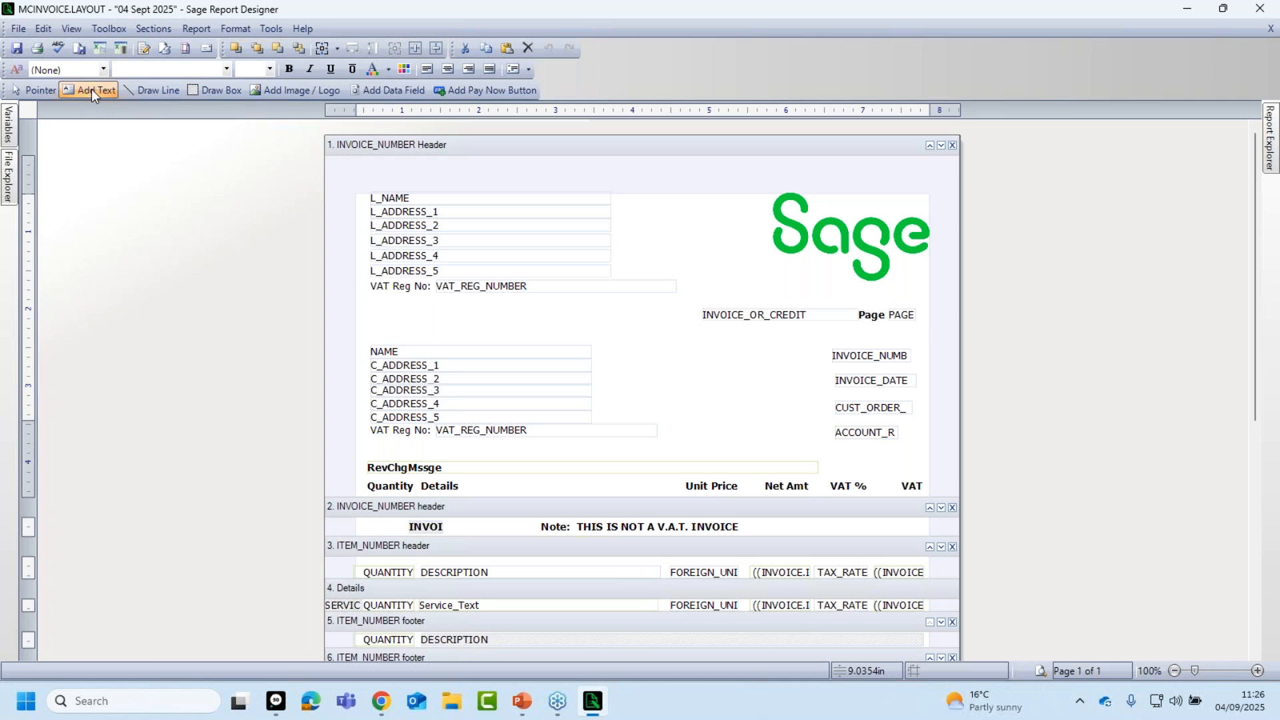
Add an 'Invoice No:' text label beside the invoice number field.
left_click(108, 28)
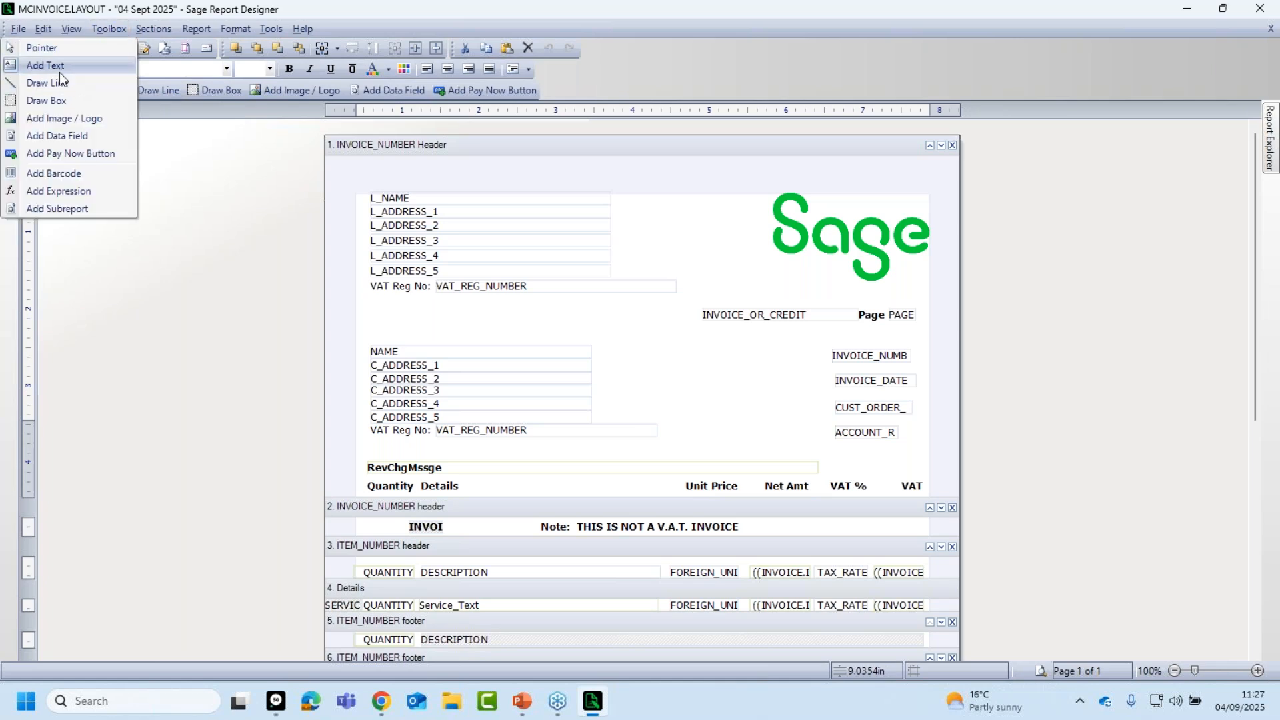
left_click(208, 347)
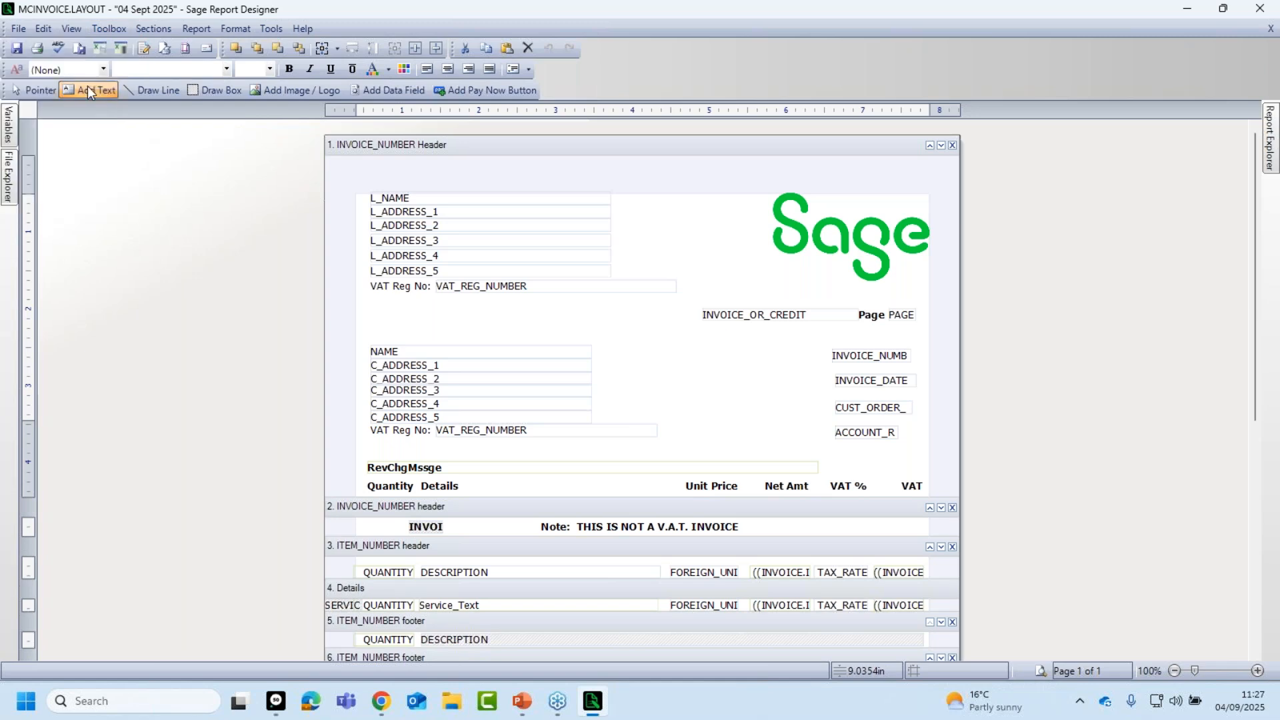
left_click(737, 351)
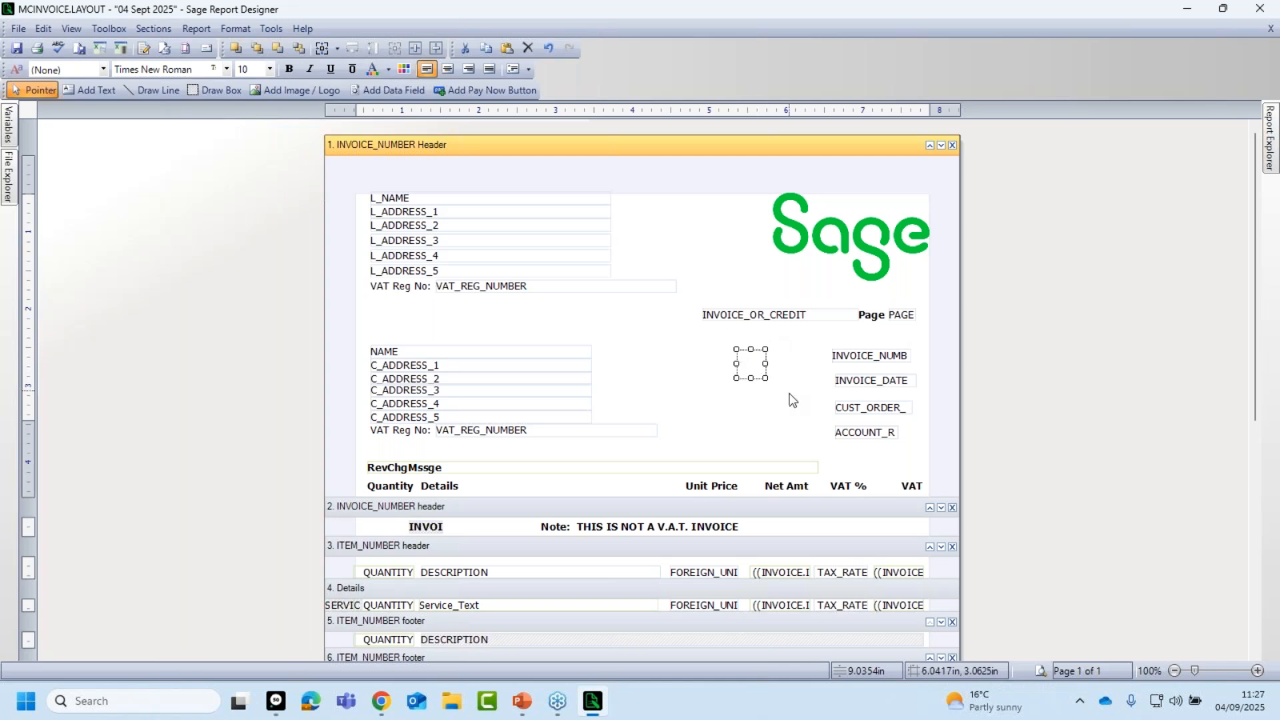
type("Inv")
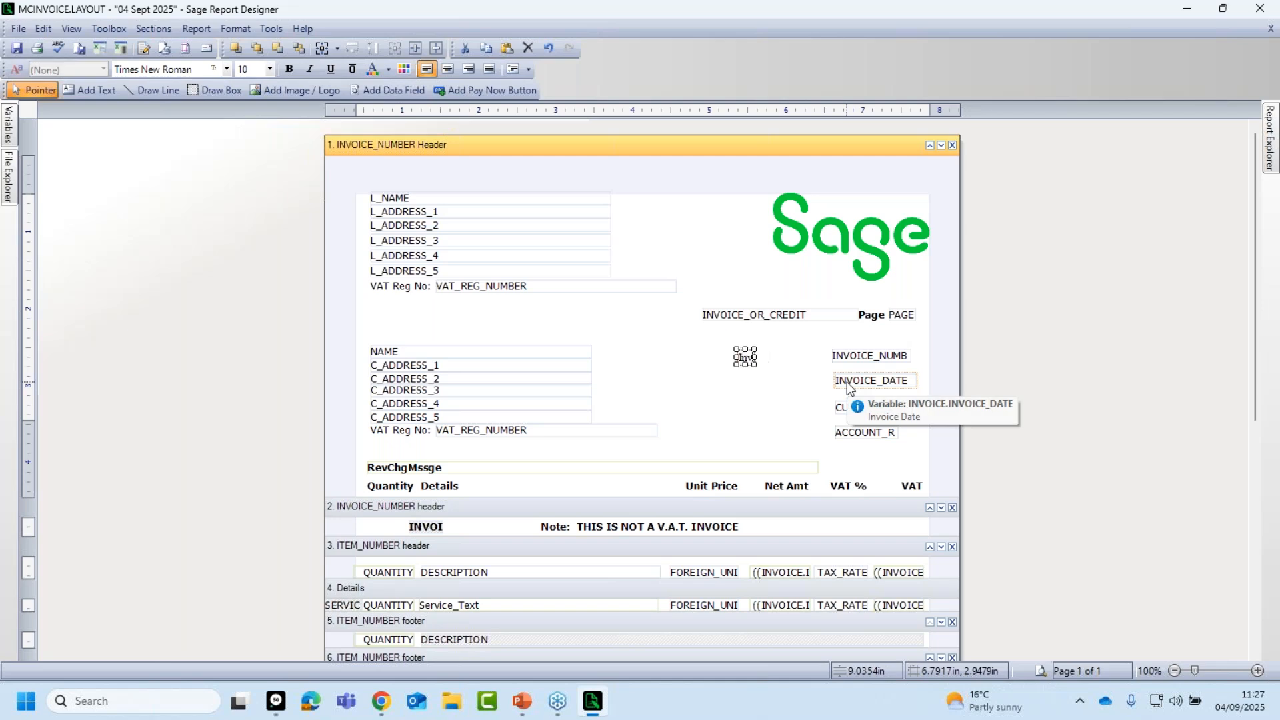
type("oice No:")
left_click(781, 388)
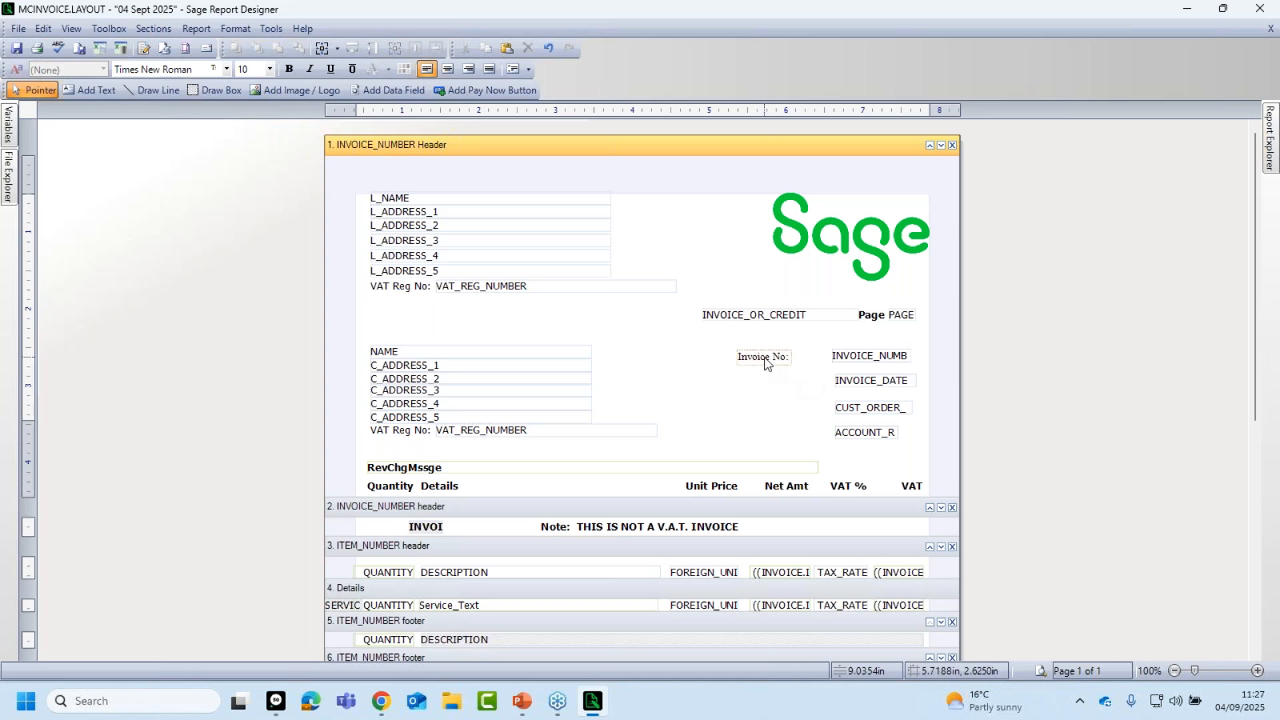
left_click(766, 364)
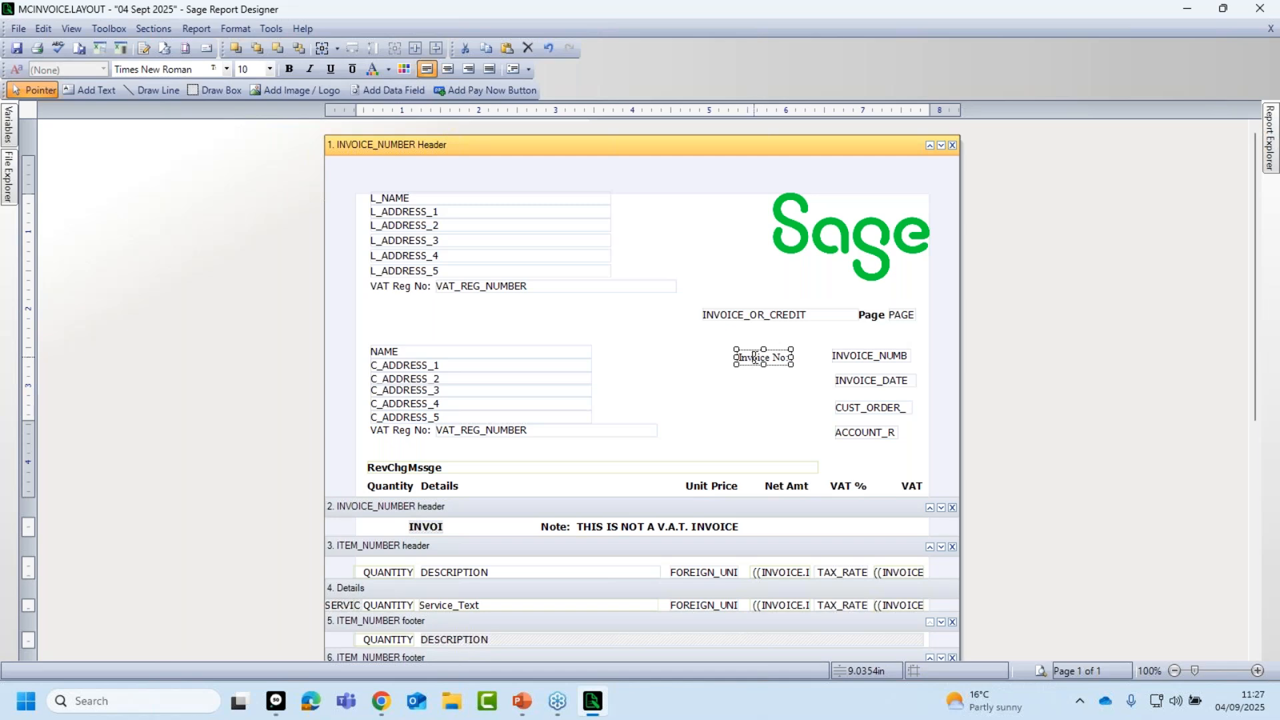
key("BackSpace")
key("BackSpace")
key("BackSpace")
key("BackSpace")
type("oice")
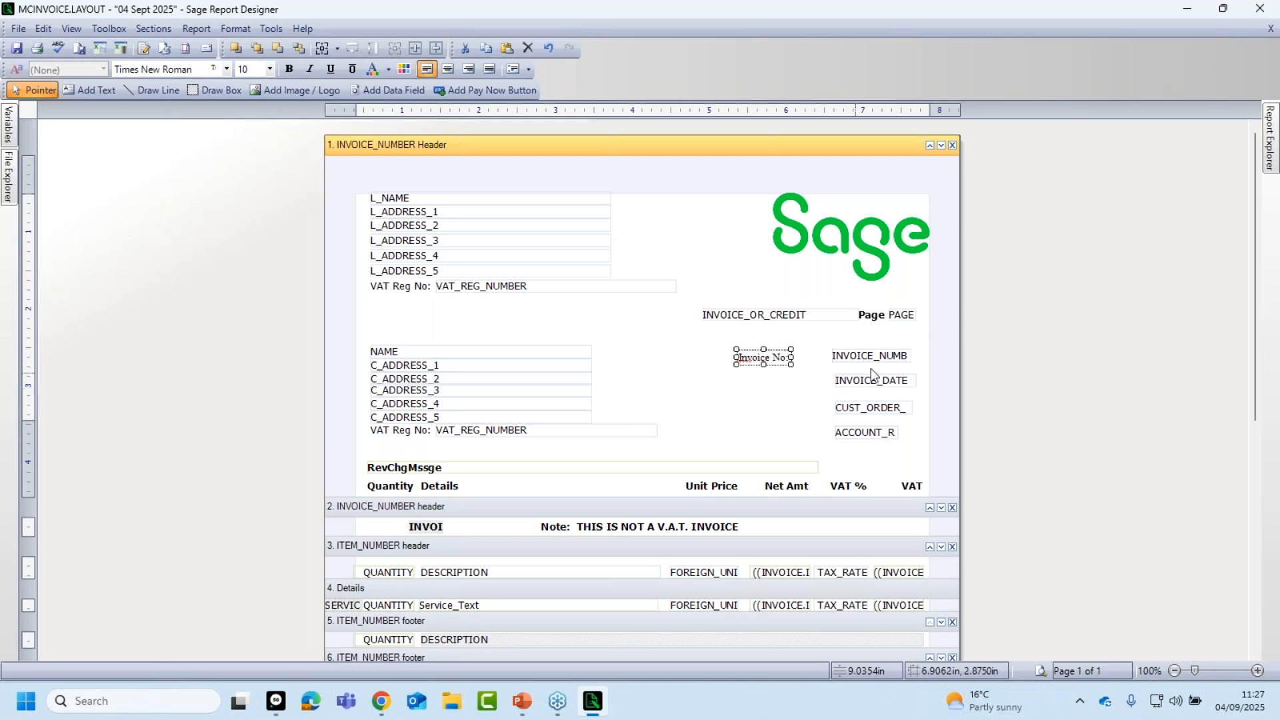
left_click(779, 401)
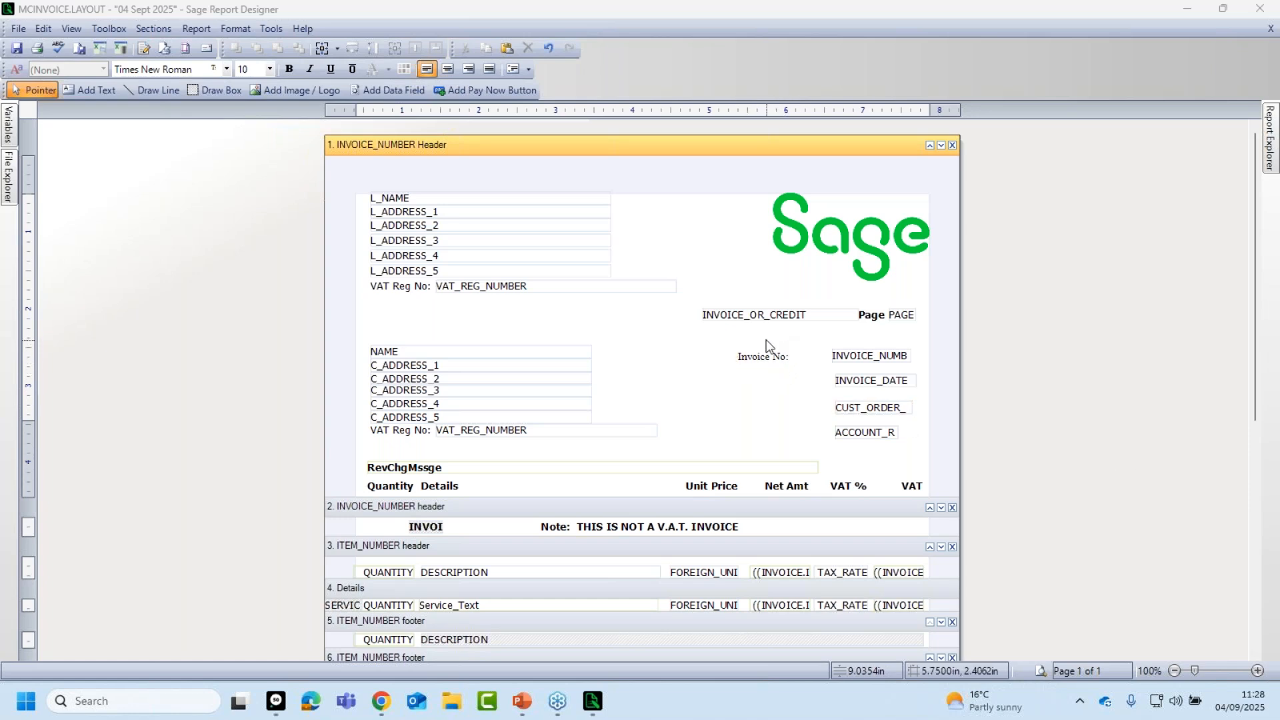
Add 'Invoice Date:' and 'Order No:' labels beside the date and order number fields.
left_click(102, 89)
left_click(743, 376)
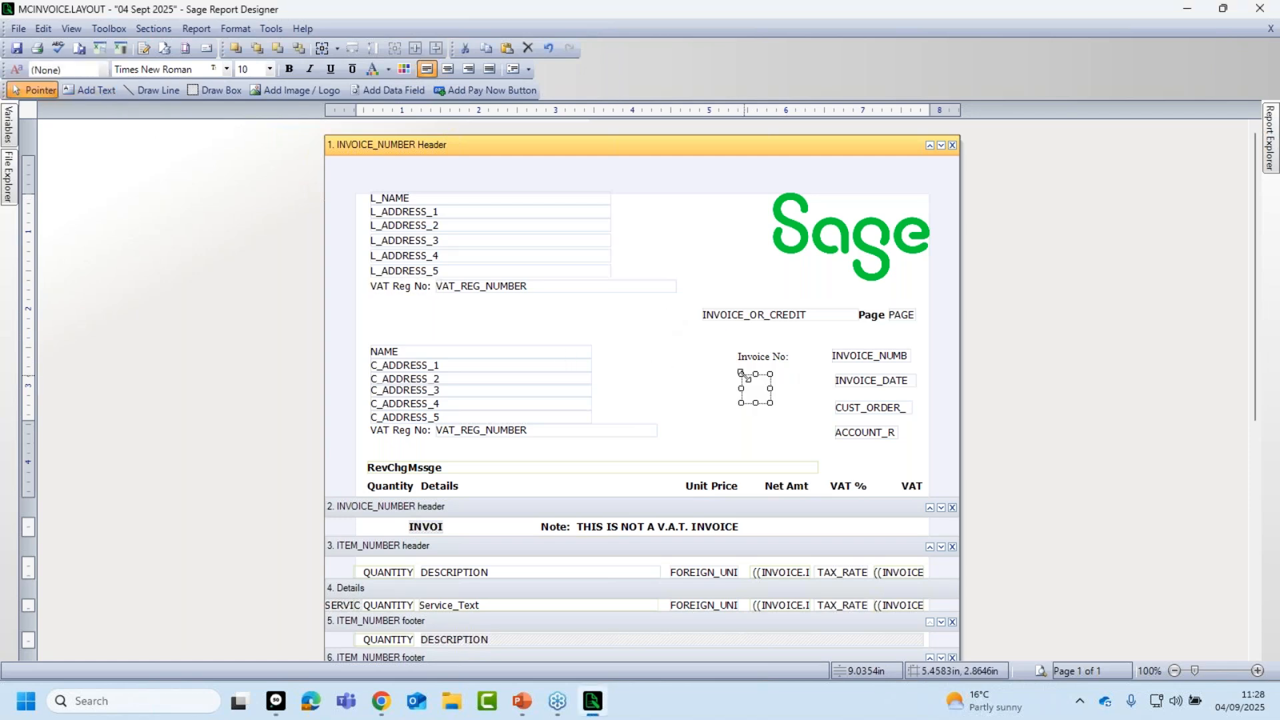
type("Invo")
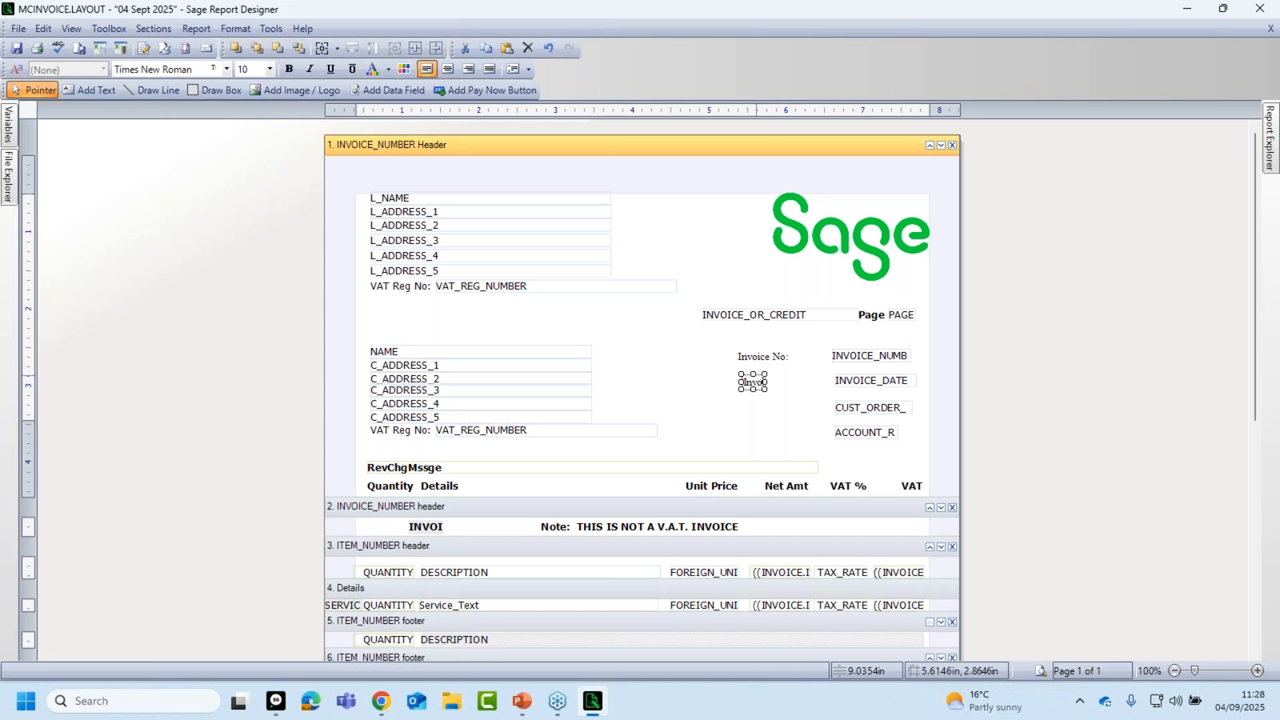
type("ice Date:")
left_click(747, 407)
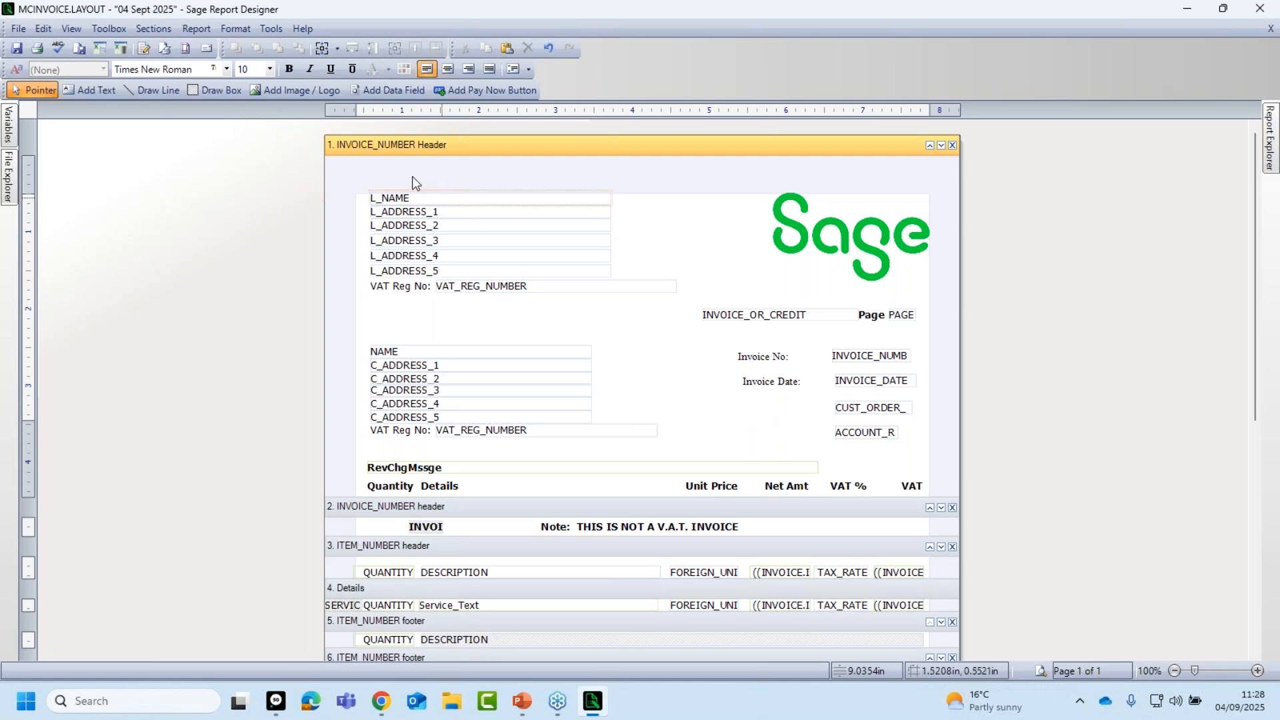
left_click(87, 89)
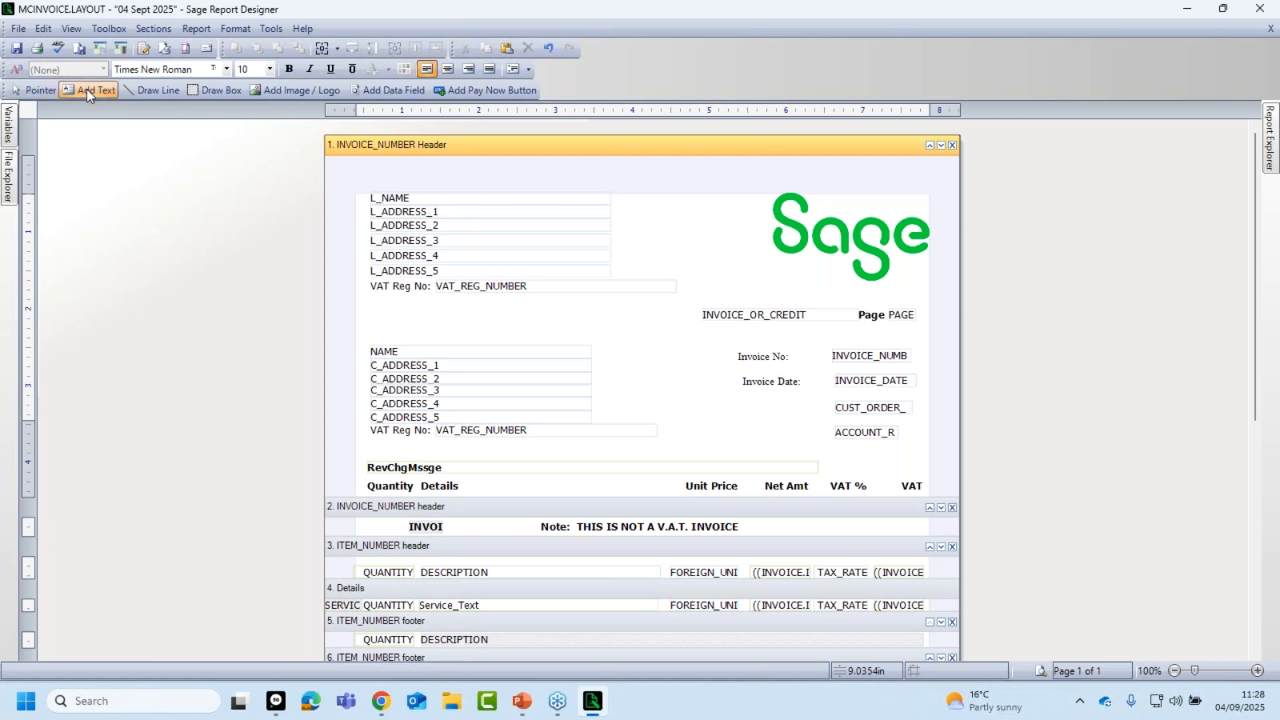
left_click(750, 401)
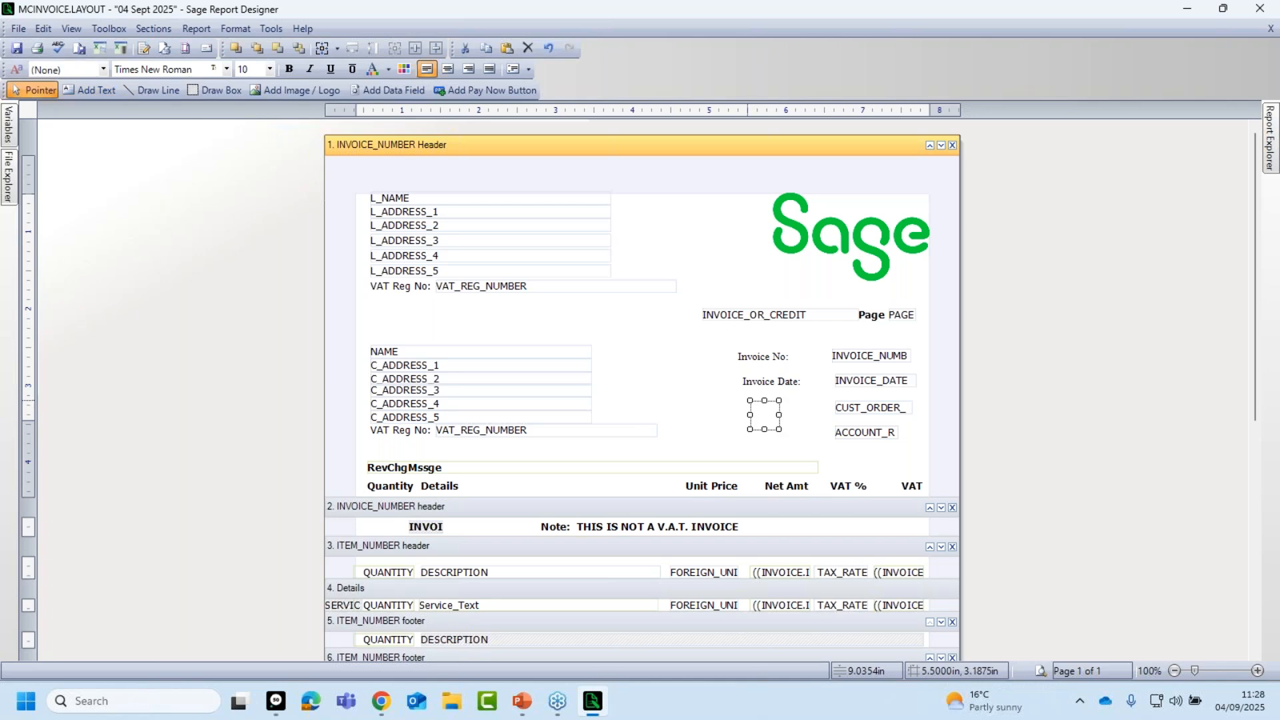
type("Order Number:")
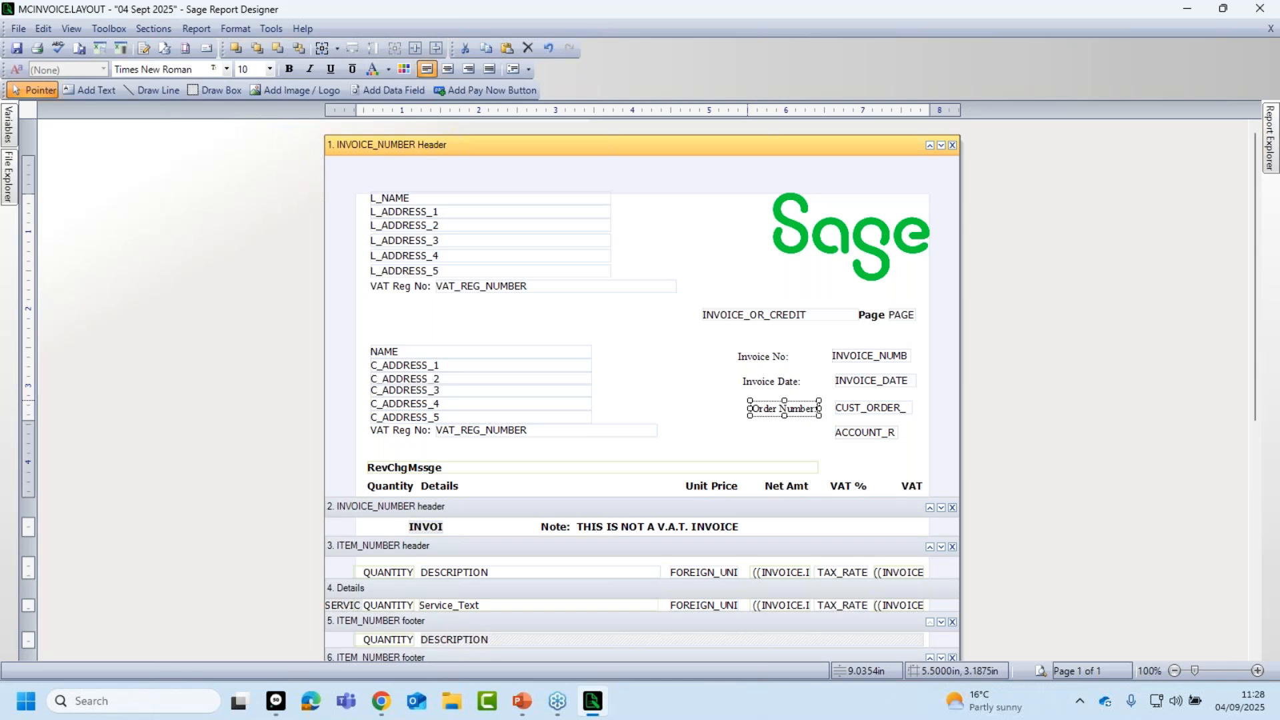
key("BackSpace")
key("BackSpace")
key("BackSpace")
key("BackSpace")
key("BackSpace")
type("o:")
left_click(699, 418)
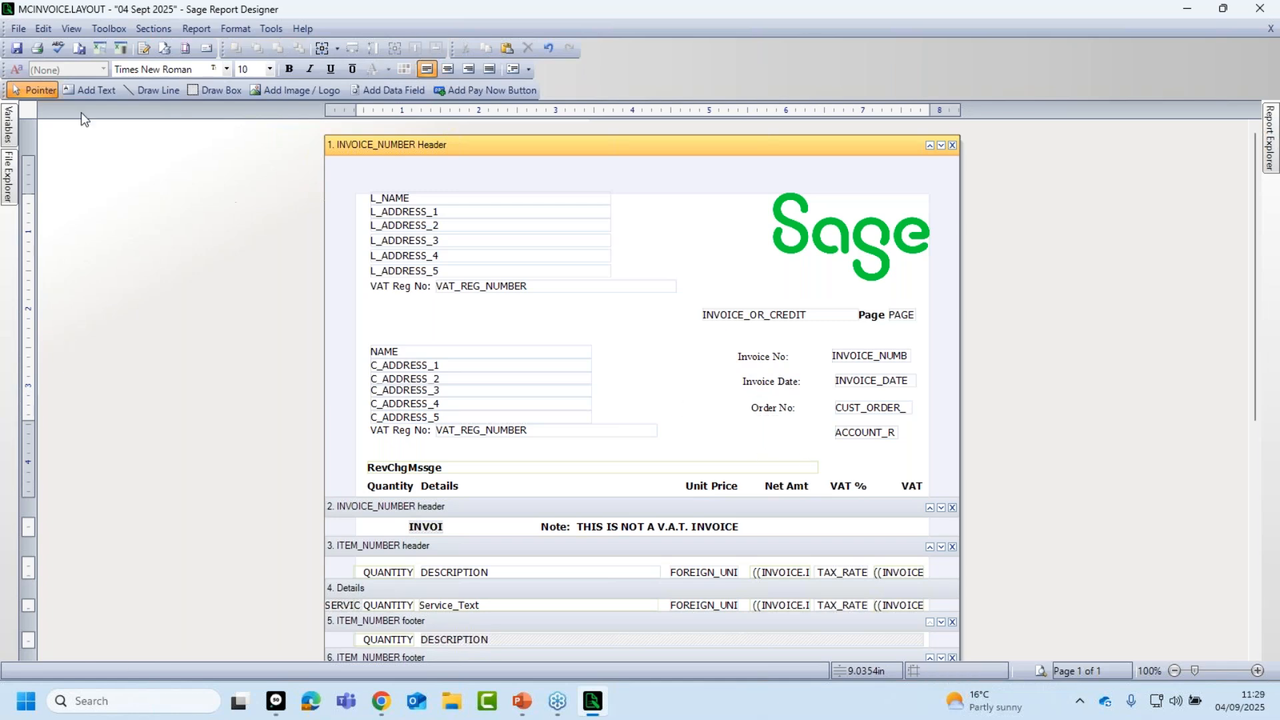
Add an 'Account No:' label beside the account field and preview the invoice.
left_click(84, 88)
left_click(732, 425)
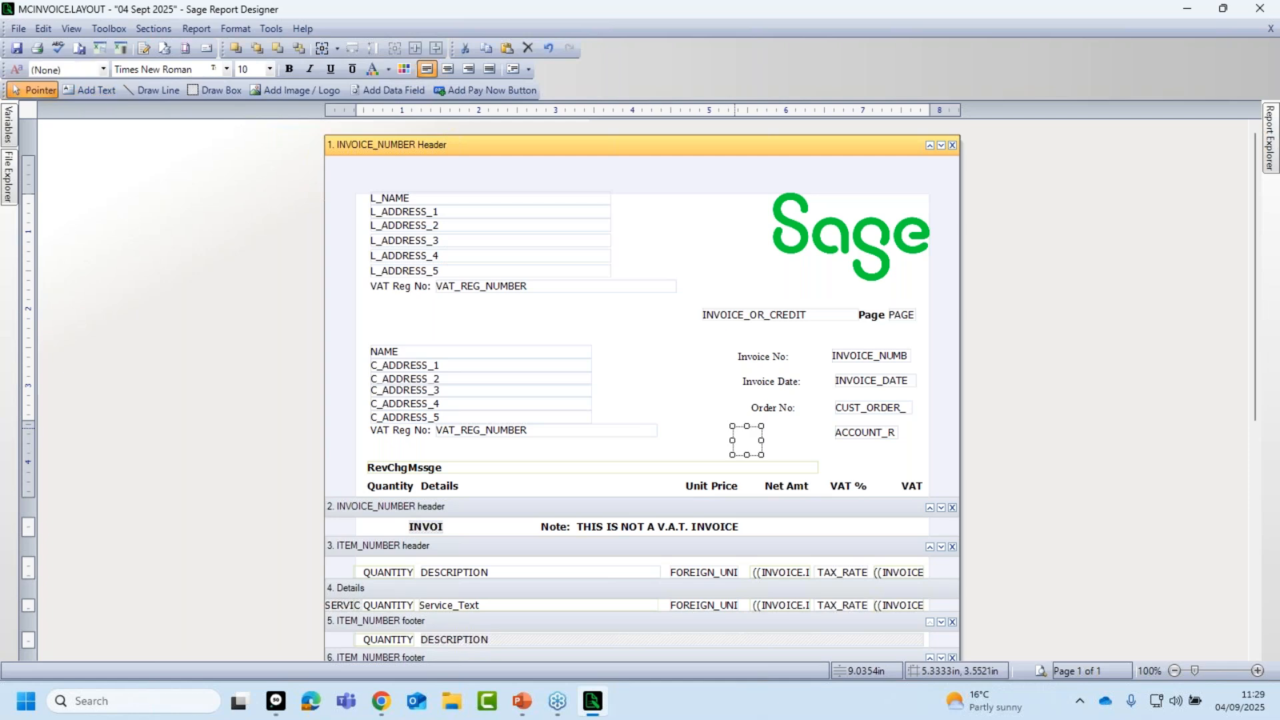
type("Accoun")
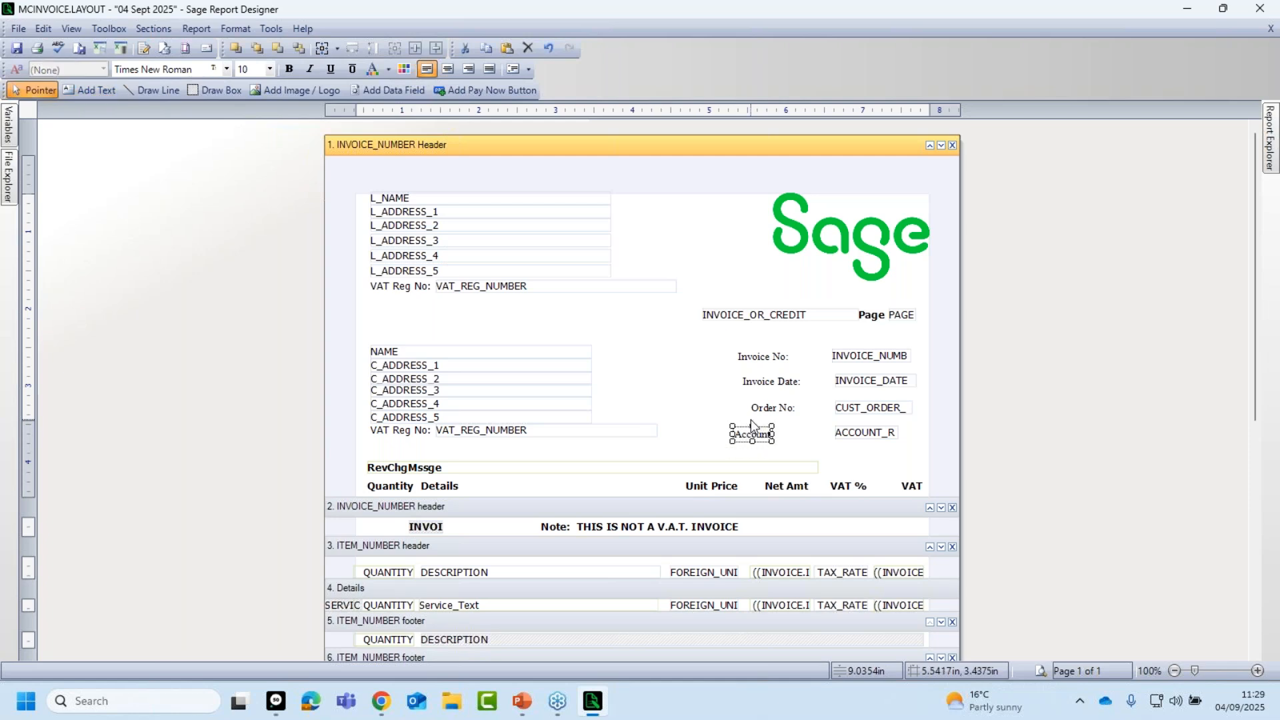
type("t No:")
left_click(712, 374)
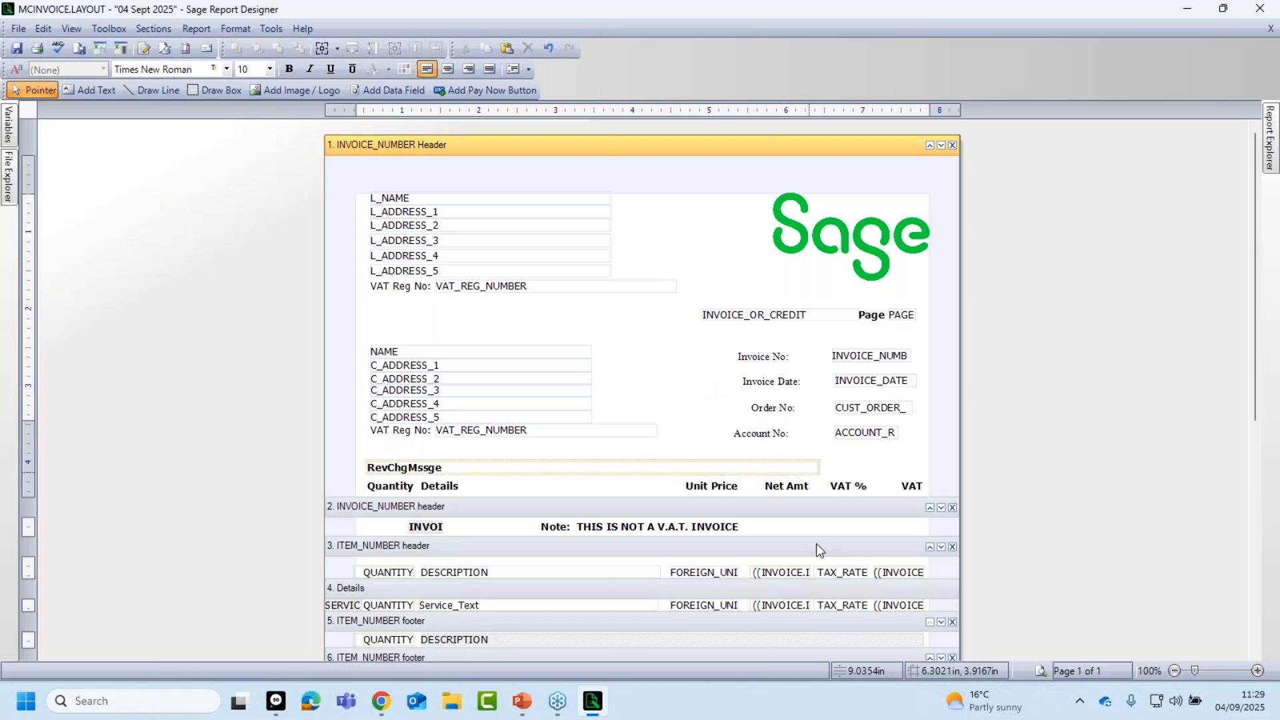
left_click(1040, 670)
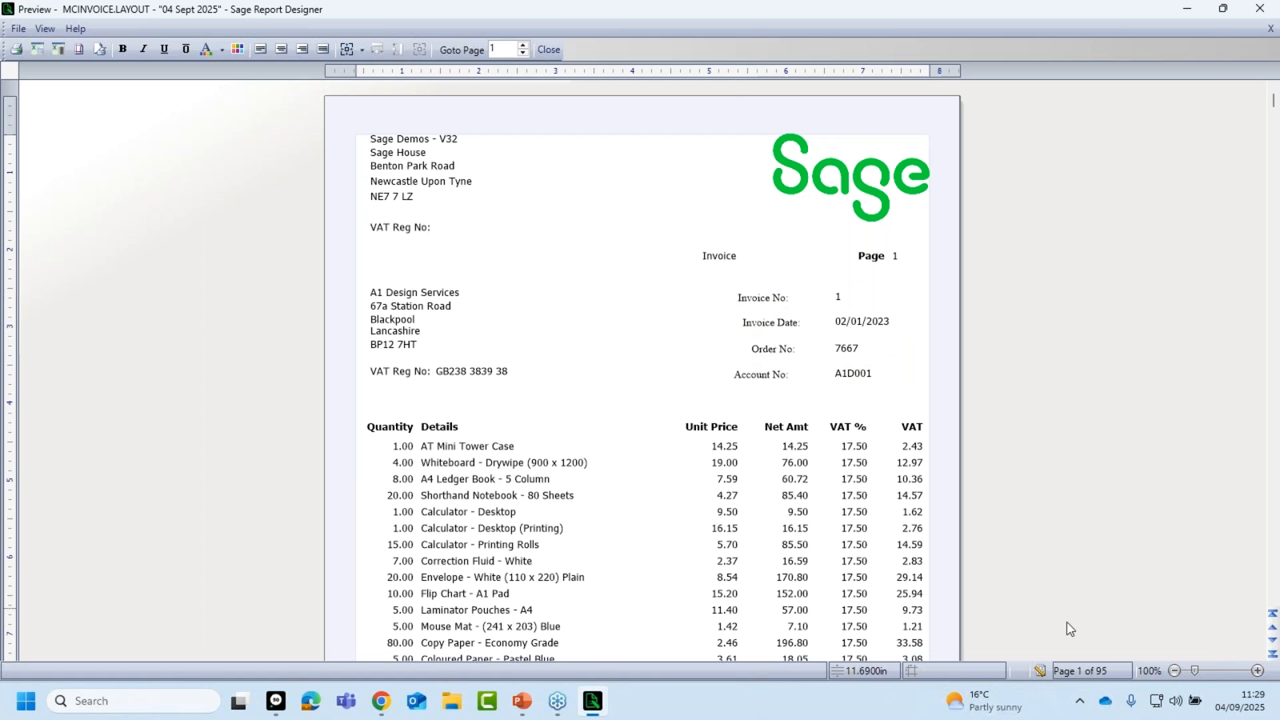
left_click(1039, 670)
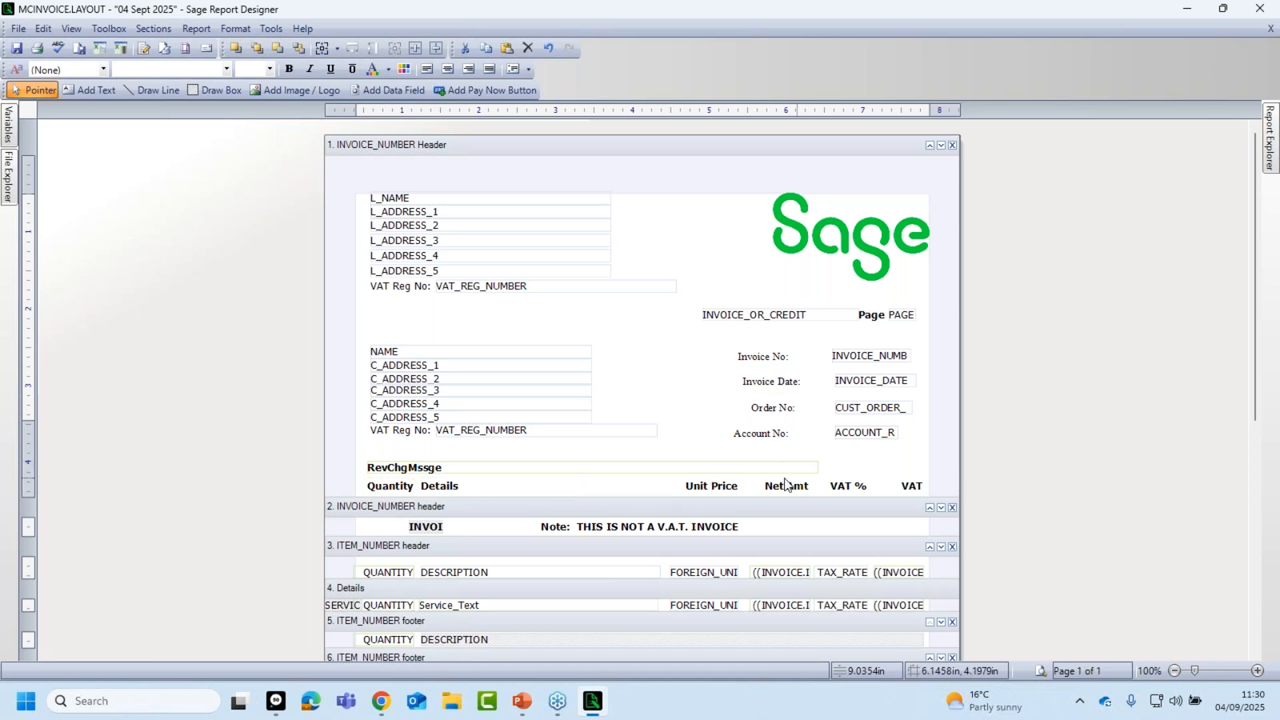
left_click(392, 488)
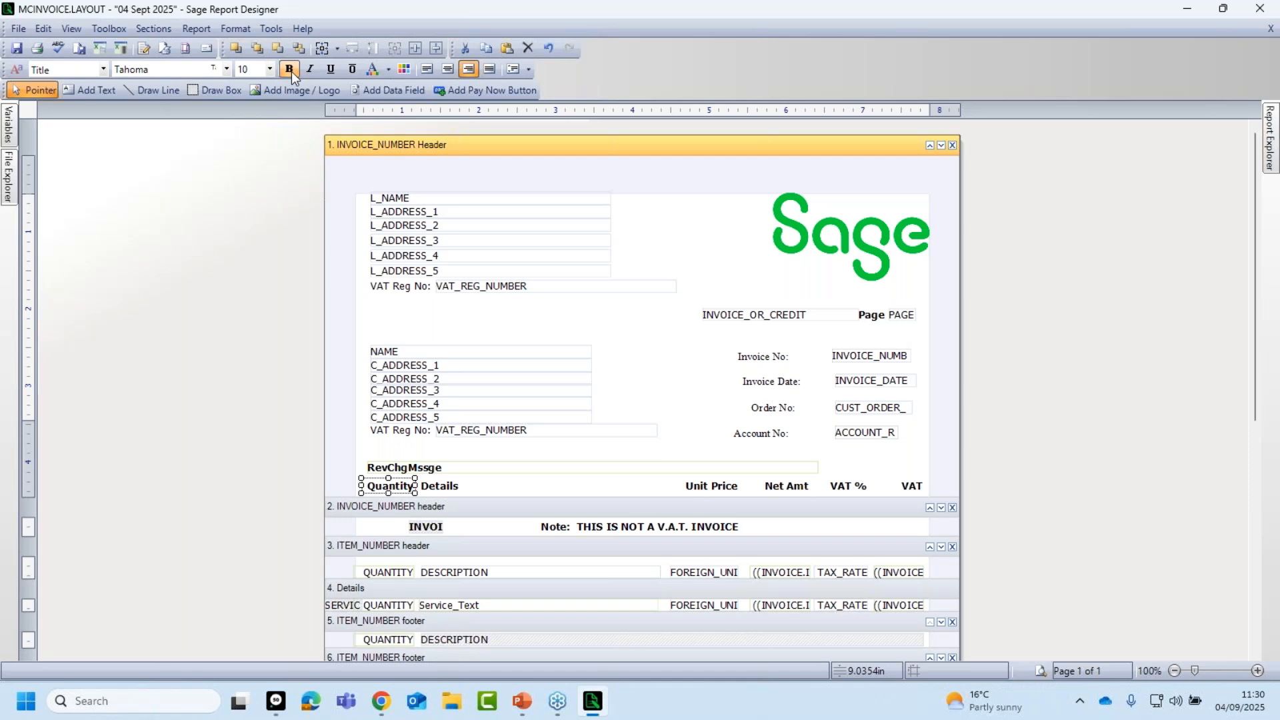
Inspect the first address line field, the bold Quantity heading and the Invoice No: label.
left_click(456, 365)
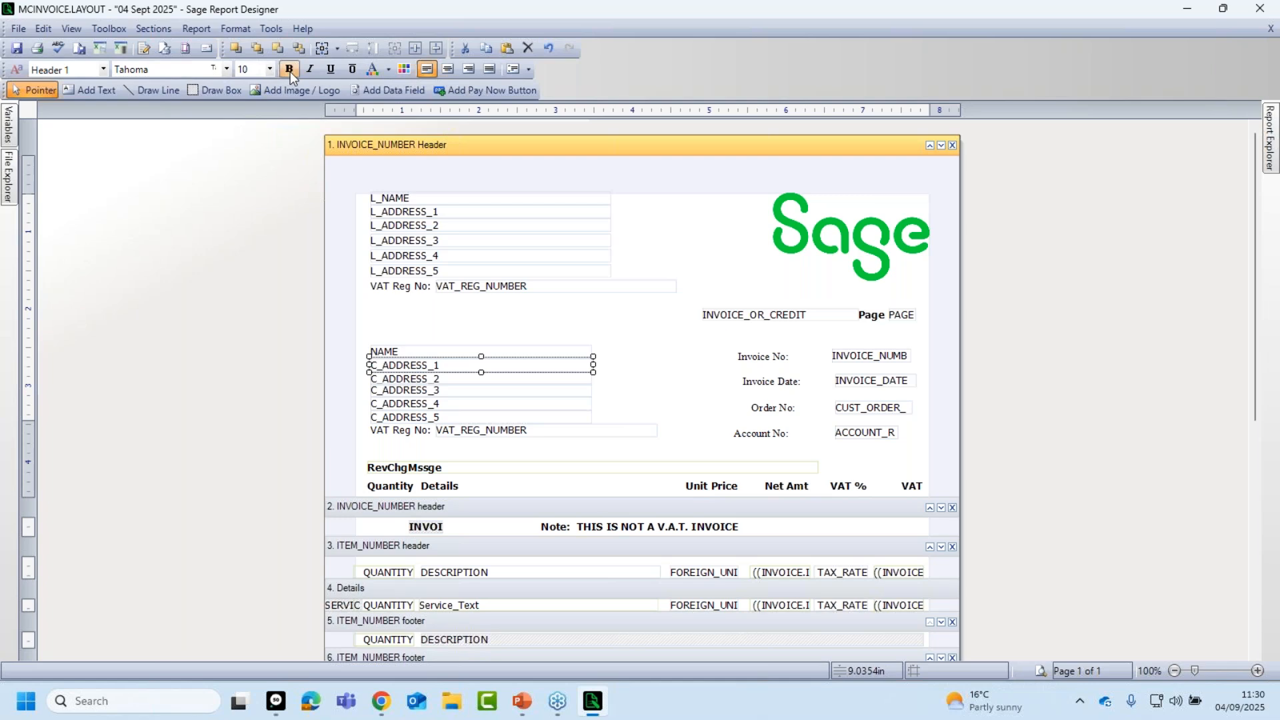
left_click(398, 492)
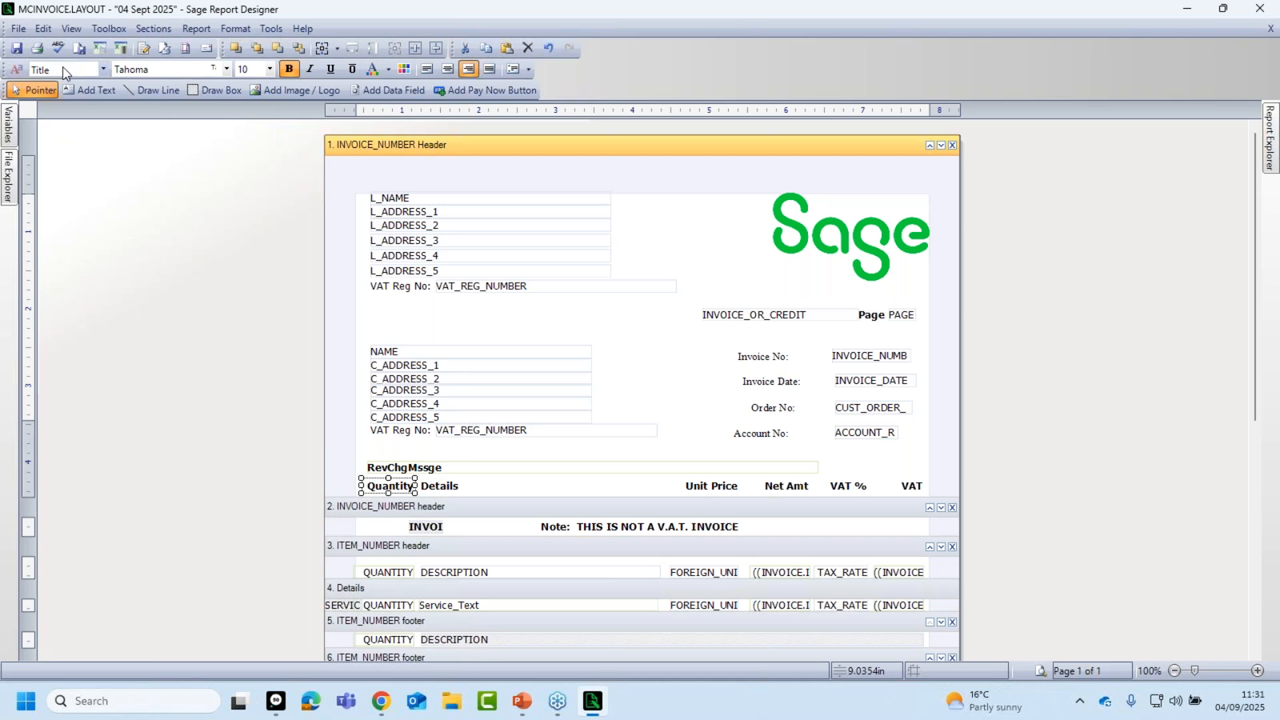
left_click(765, 355)
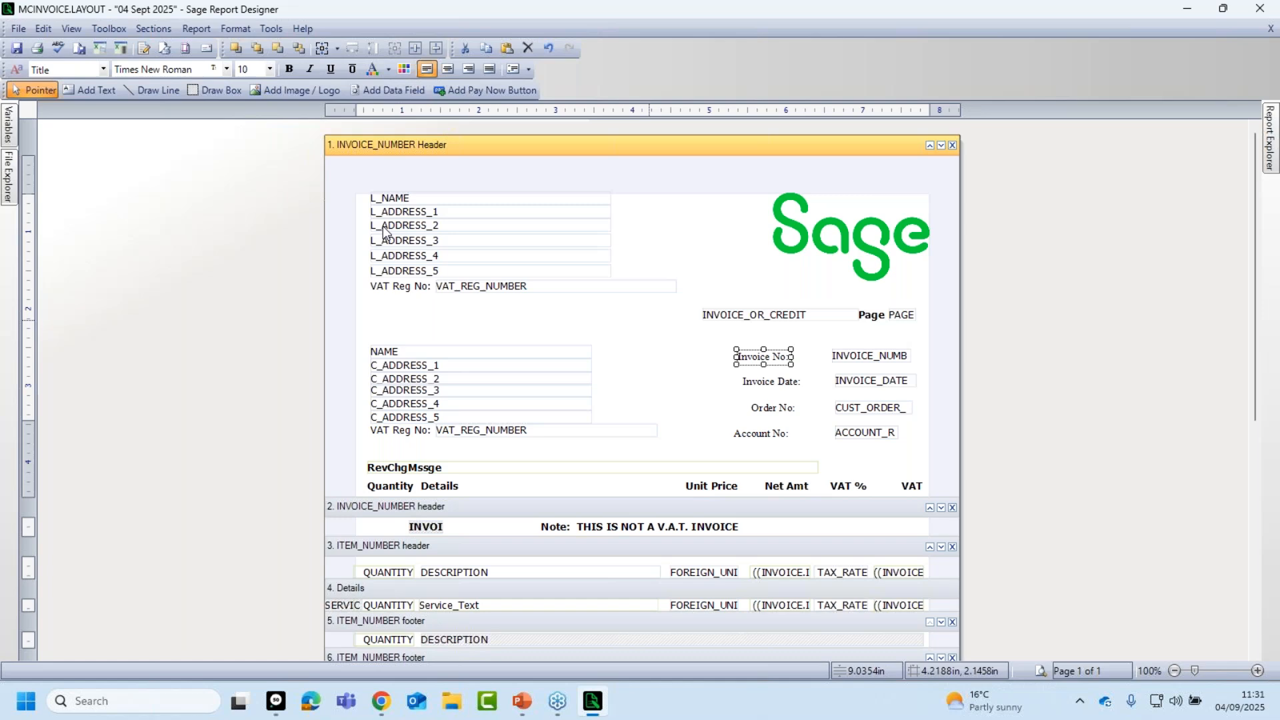
Apply the Title style to the Invoice No: label.
left_click(102, 69)
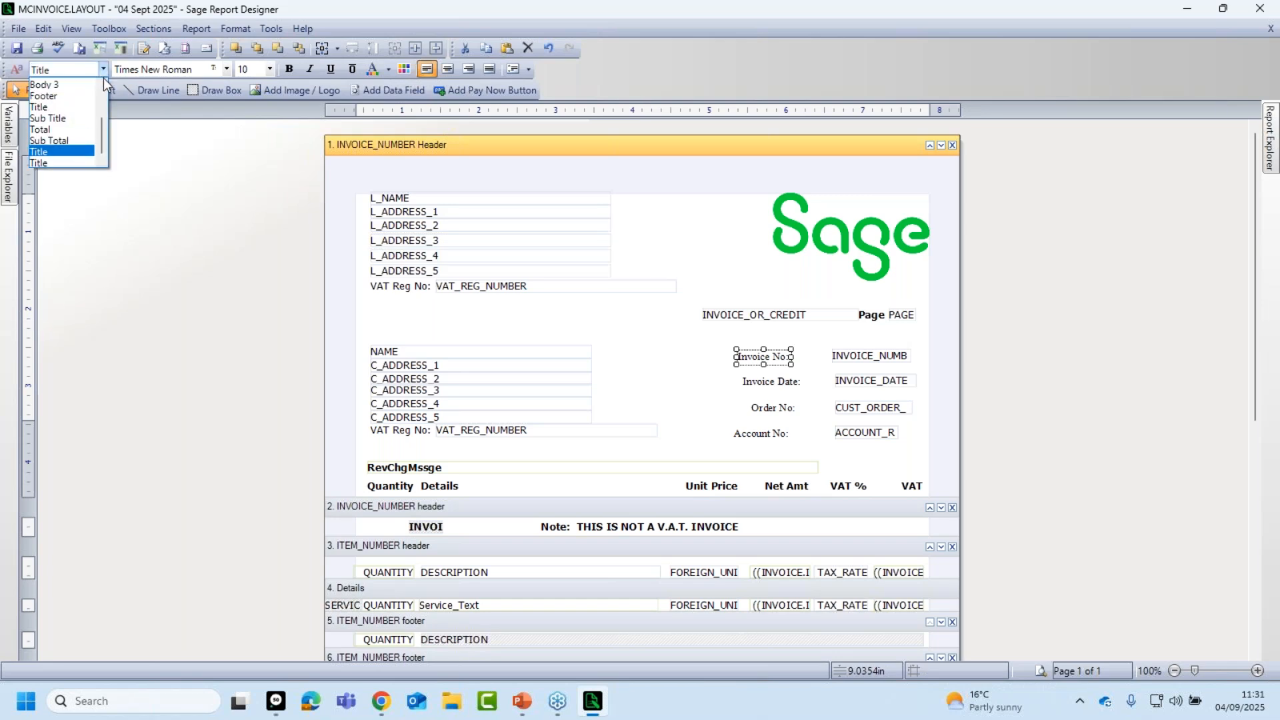
left_click(63, 152)
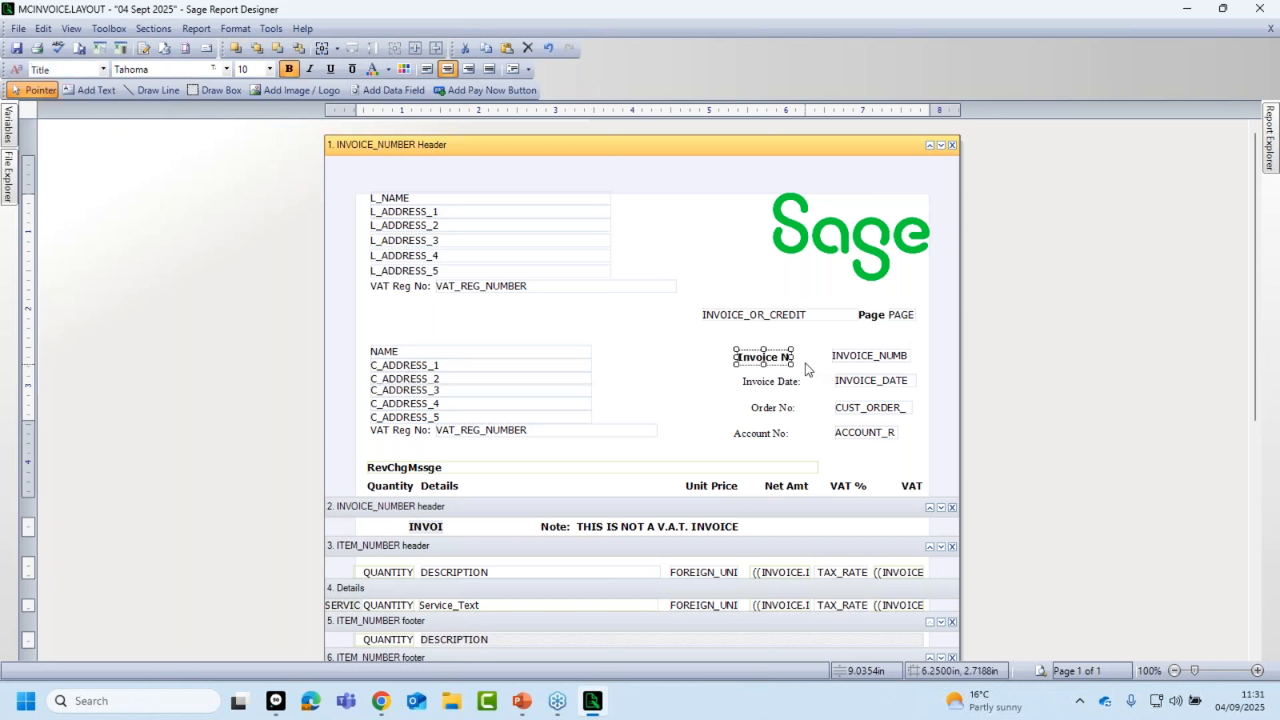
left_click(700, 383)
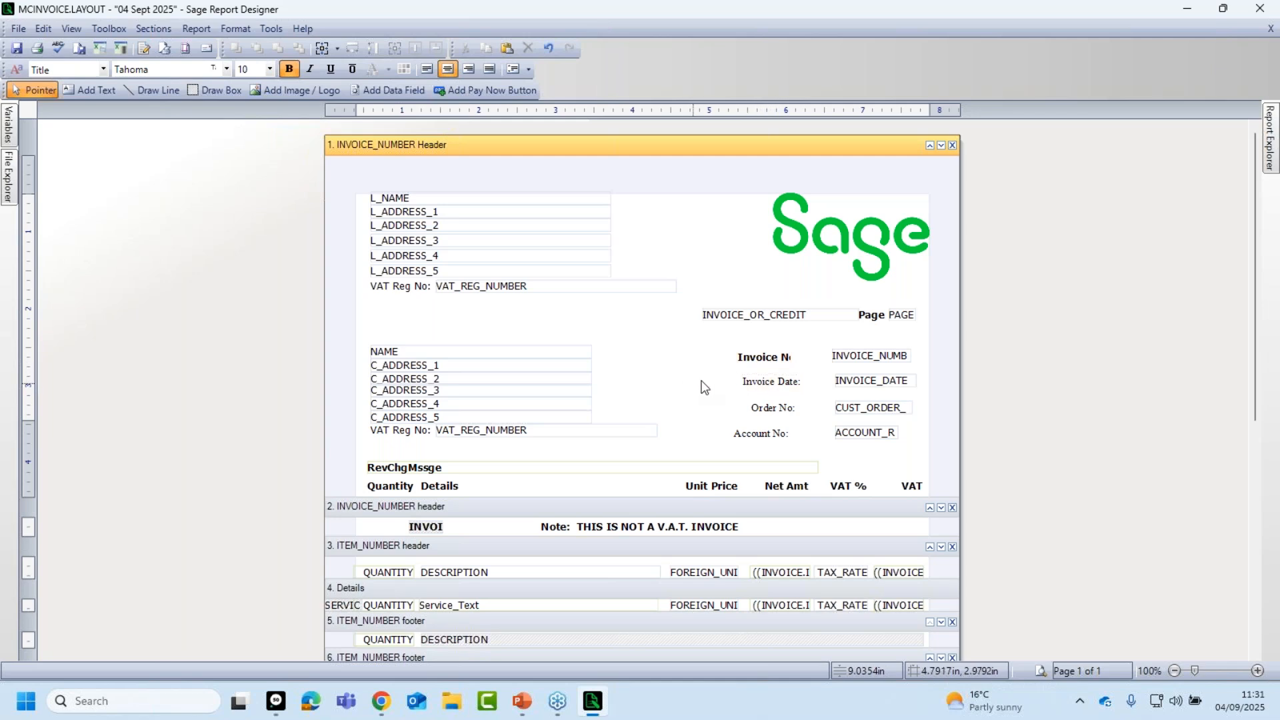
Edit the Invoice No: label so its full text shows beside INVOICE_NUMB.
left_click(752, 362)
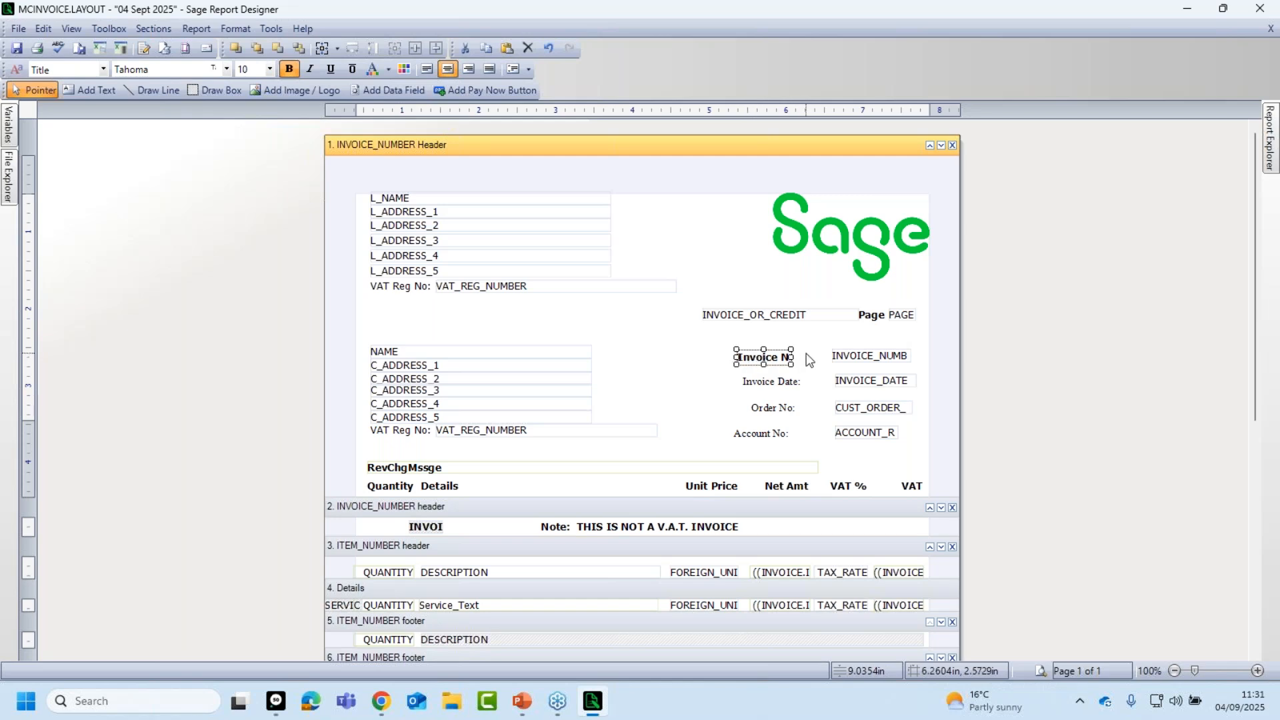
left_click(692, 400)
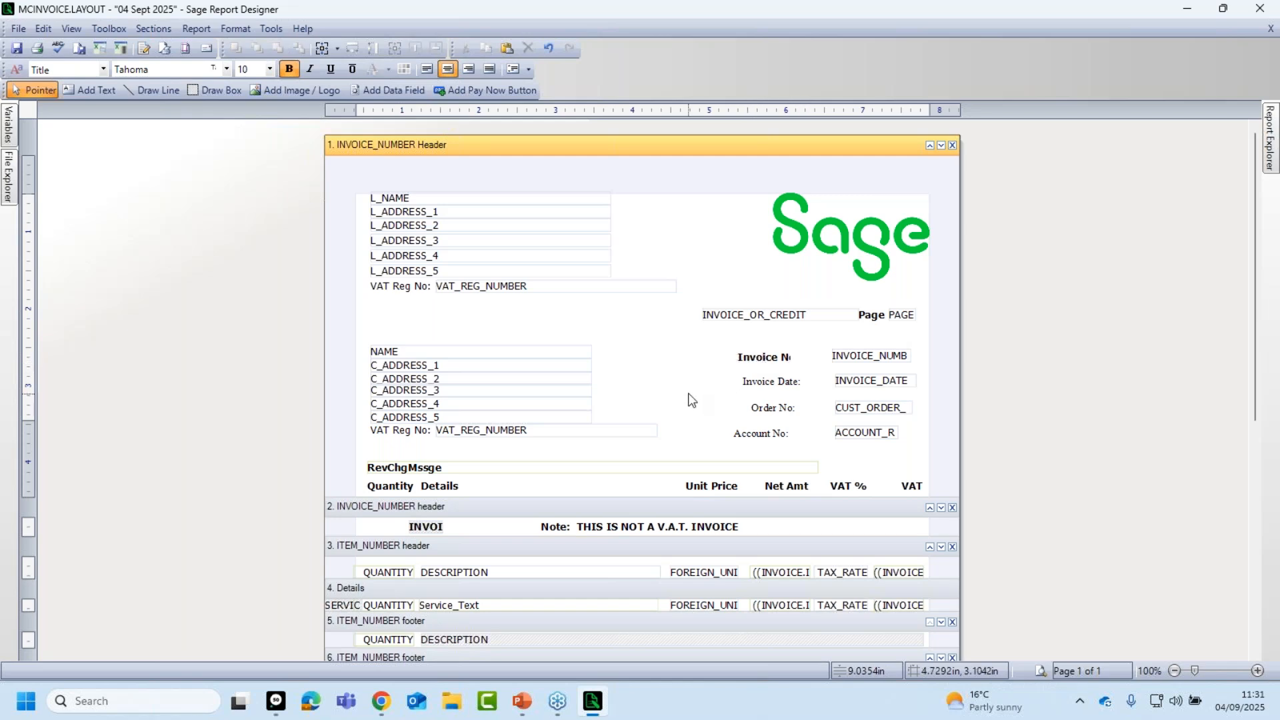
left_click(762, 365)
left_click(762, 364)
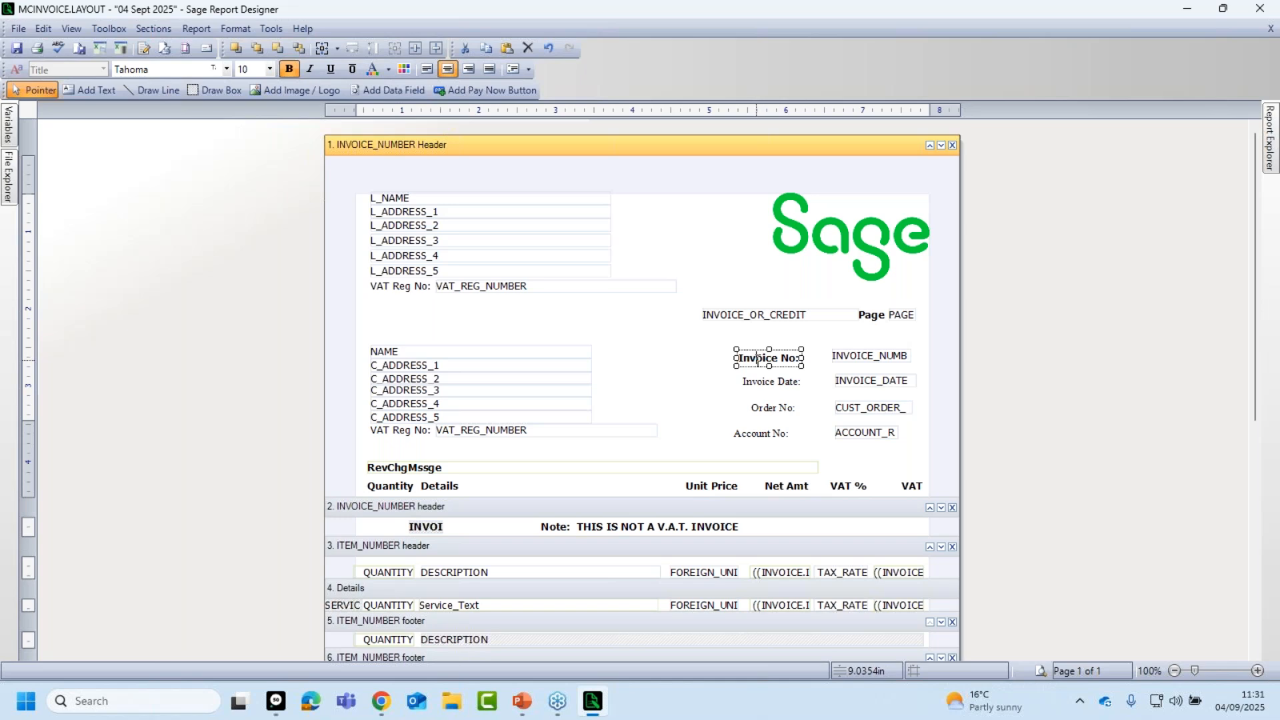
left_click(692, 393)
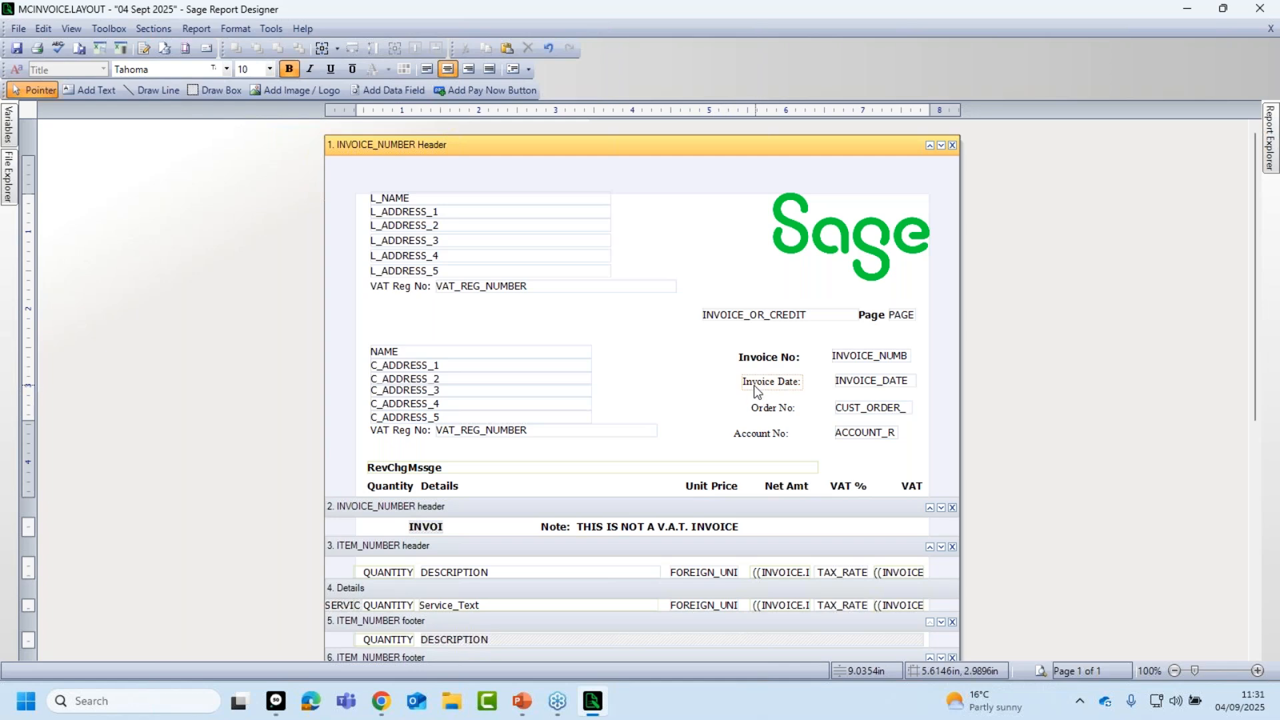
Apply the Title style to the Invoice Date:, Order No: and Account No: labels together.
left_click_drag(717, 376, 824, 456)
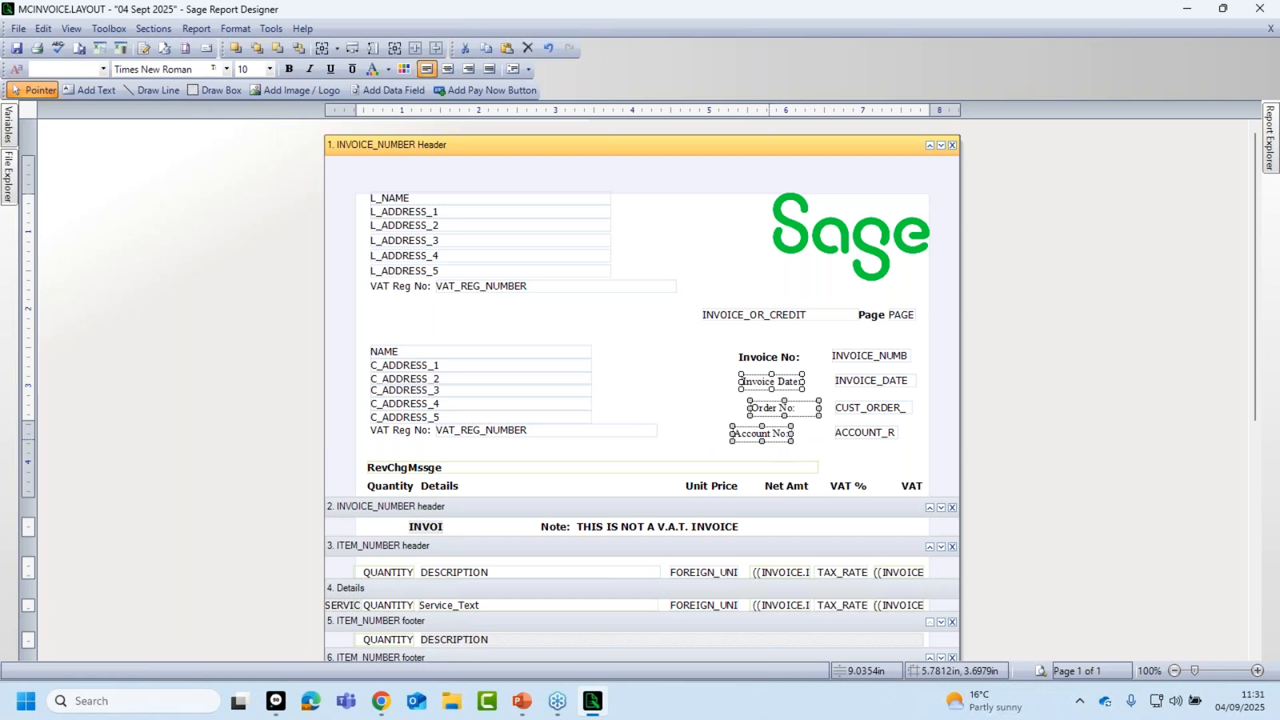
left_click(707, 377)
left_click(759, 384)
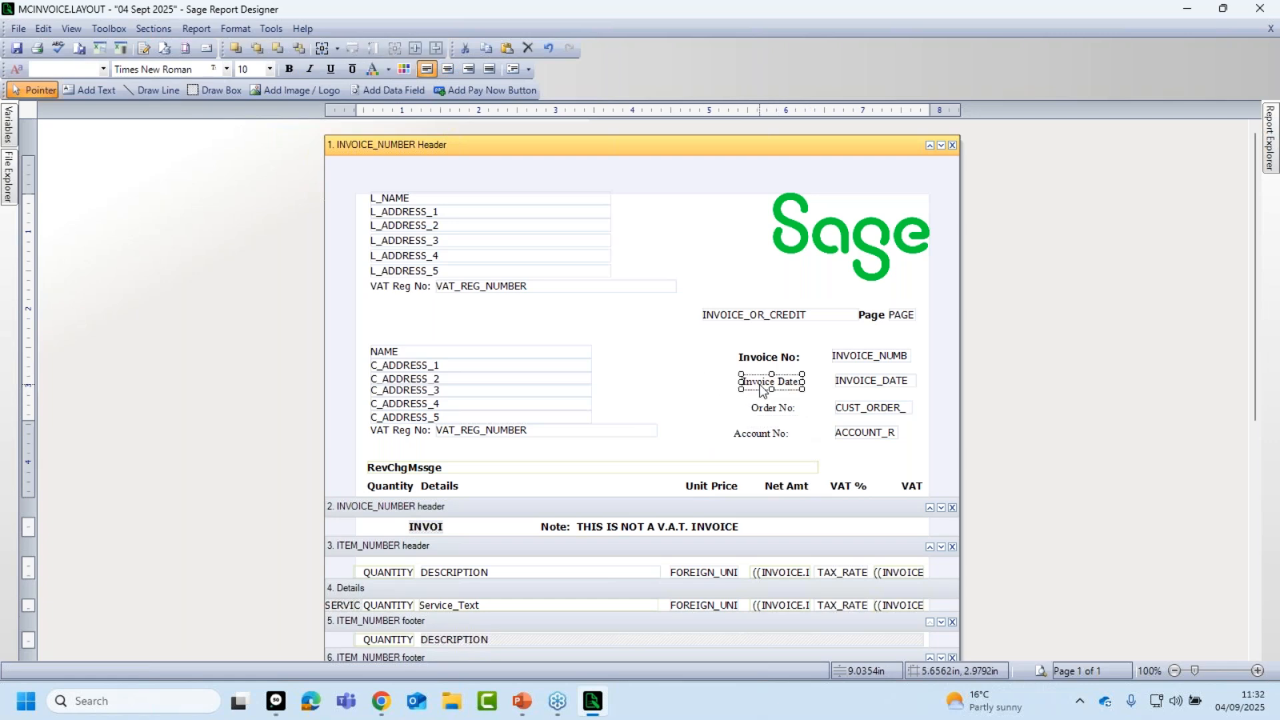
left_click(784, 410, "shift")
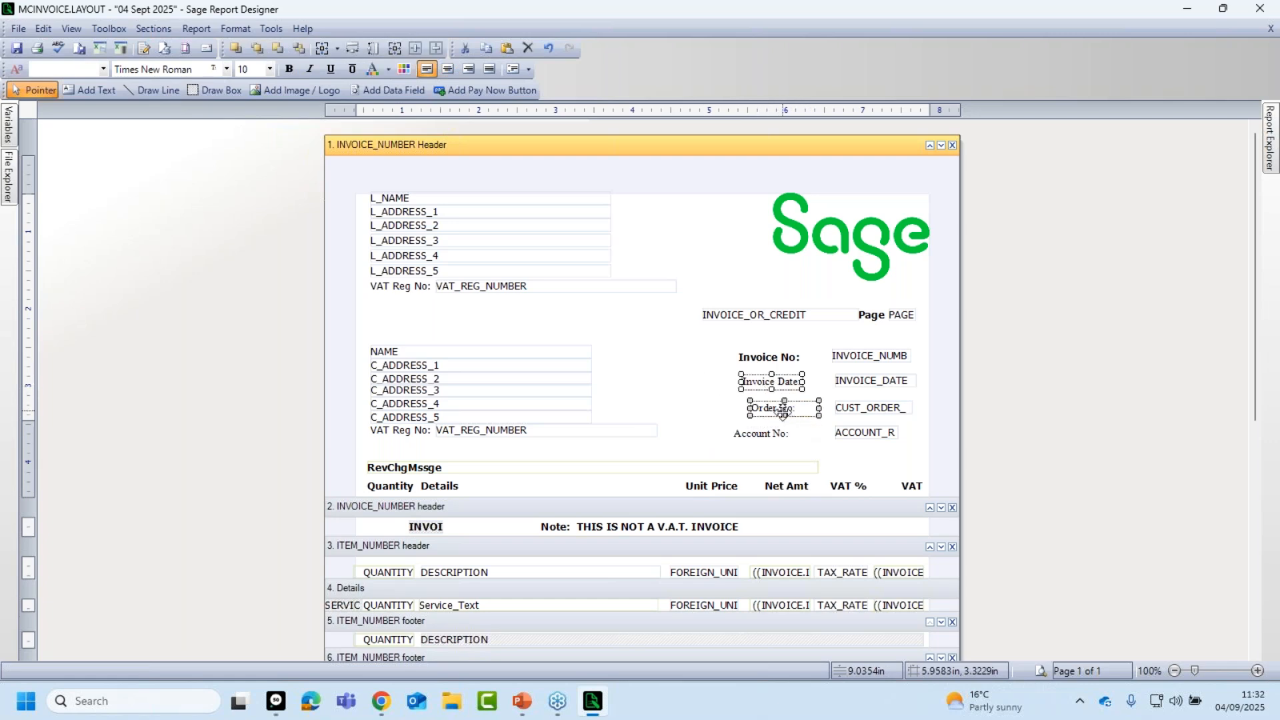
left_click(770, 435, "shift")
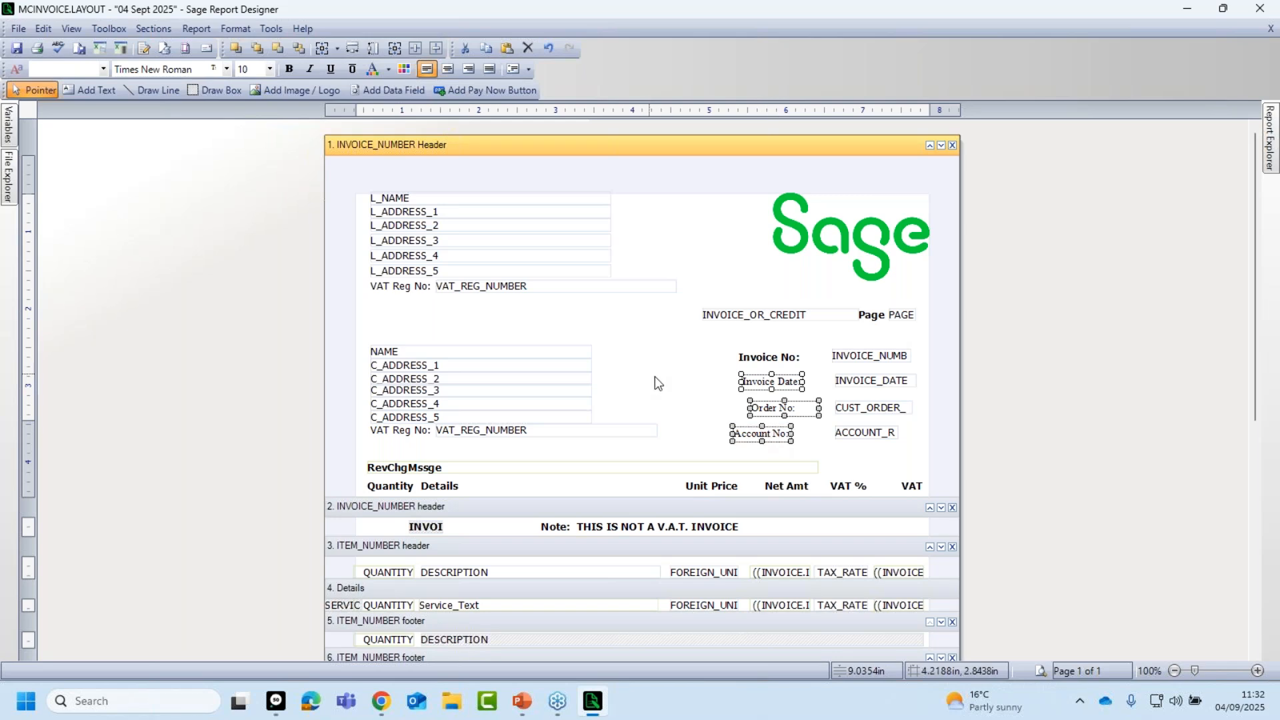
left_click(102, 69)
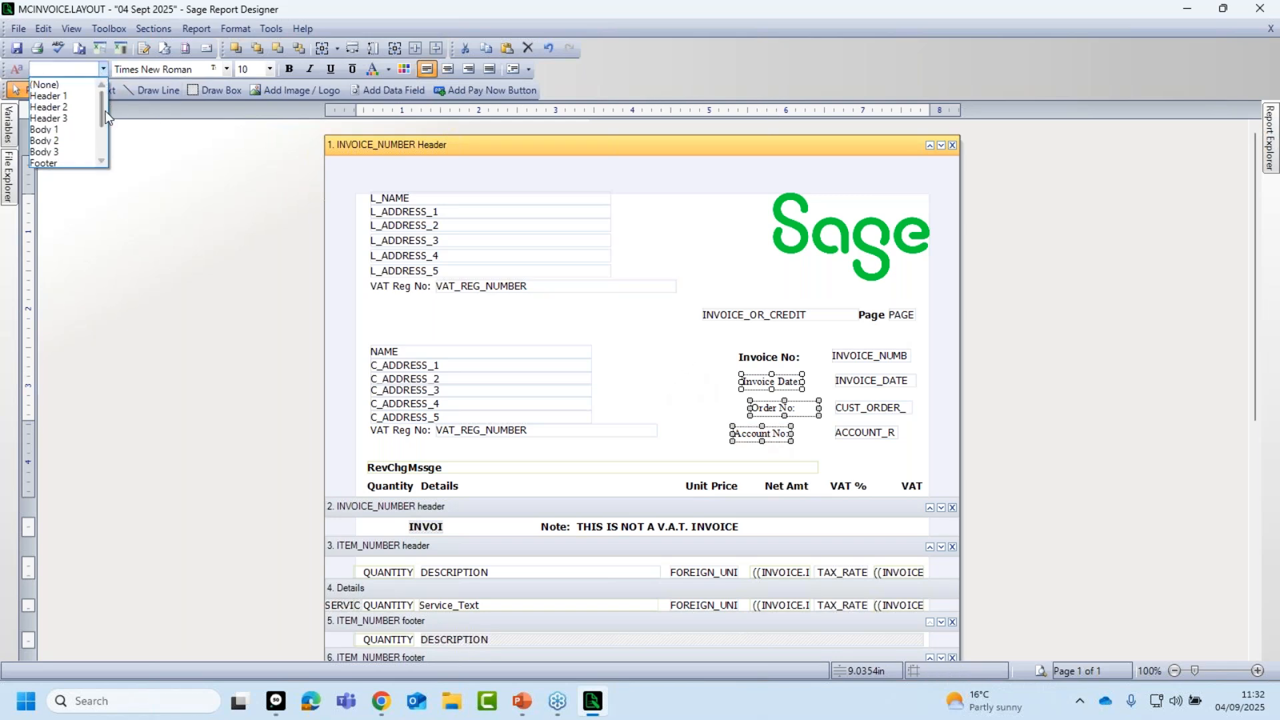
left_click_drag(101, 113, 102, 138)
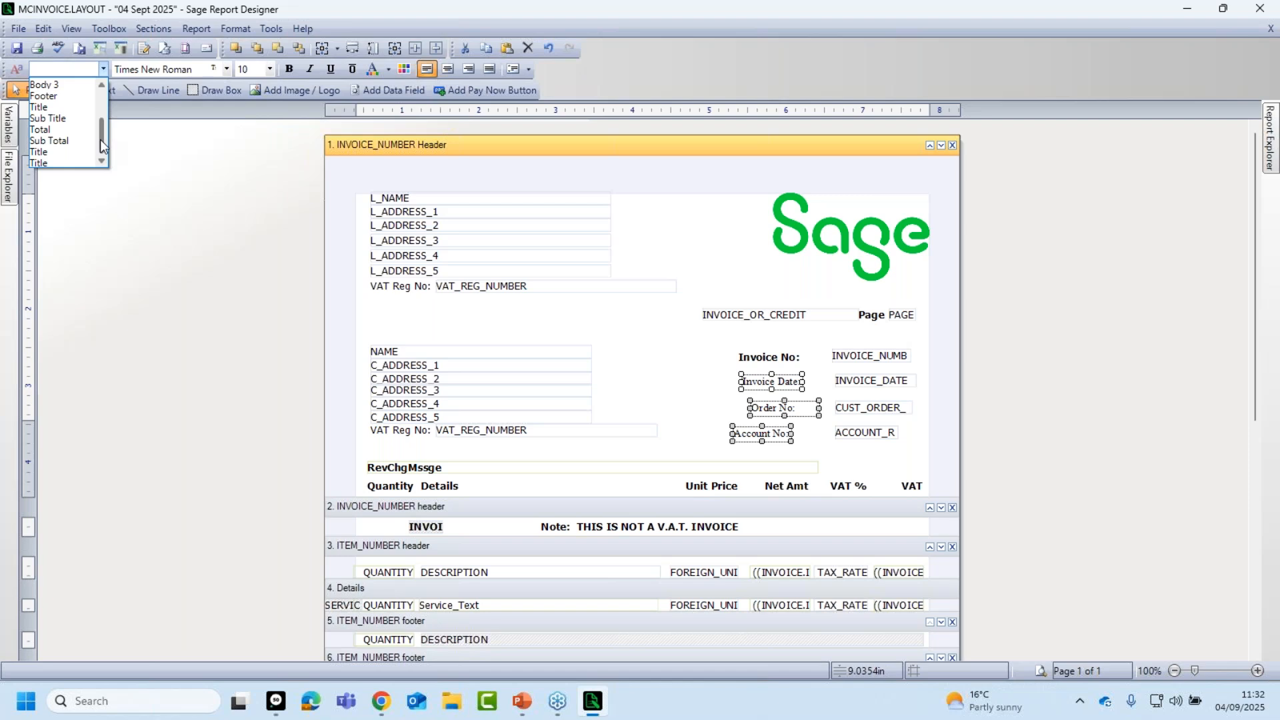
left_click(54, 164)
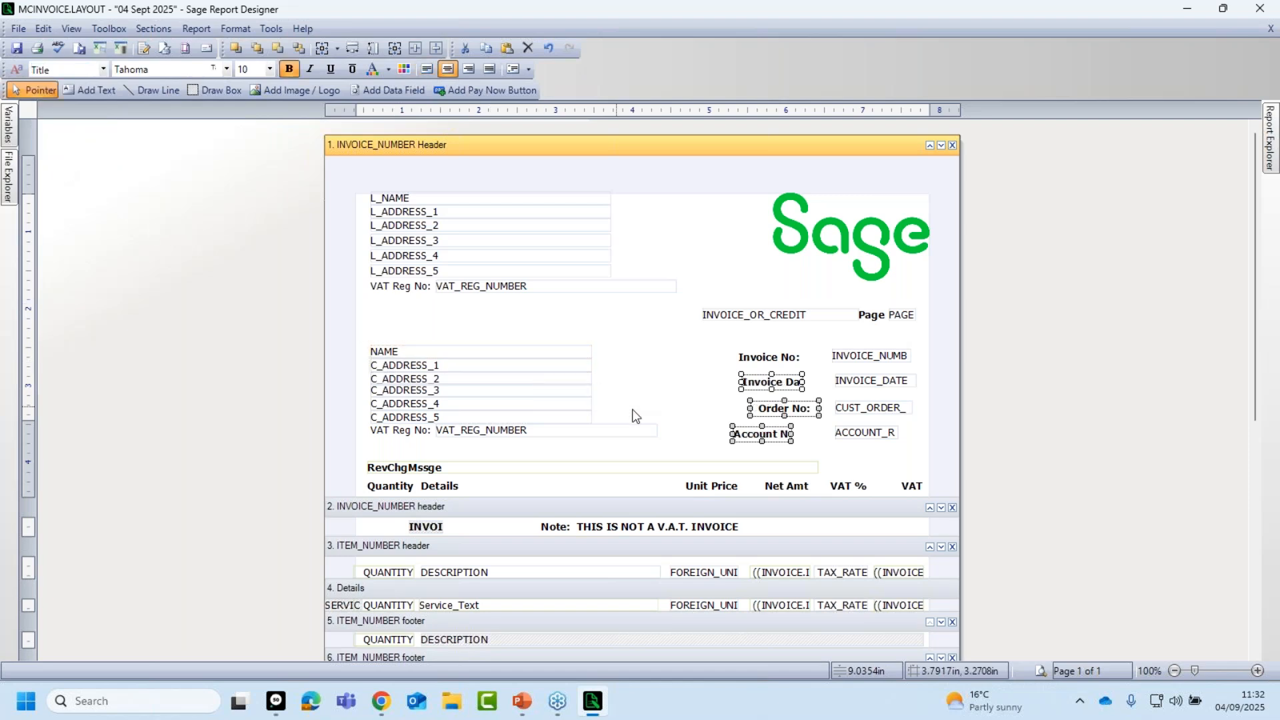
left_click(822, 429)
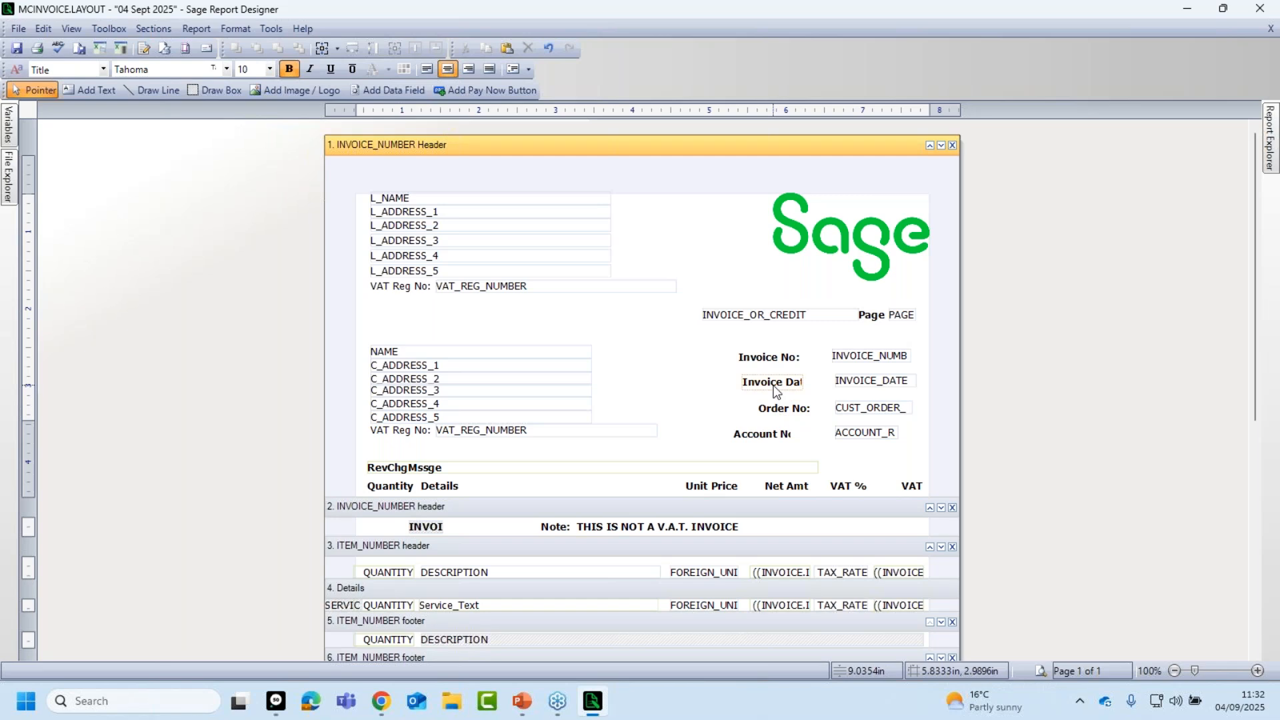
left_click(759, 360)
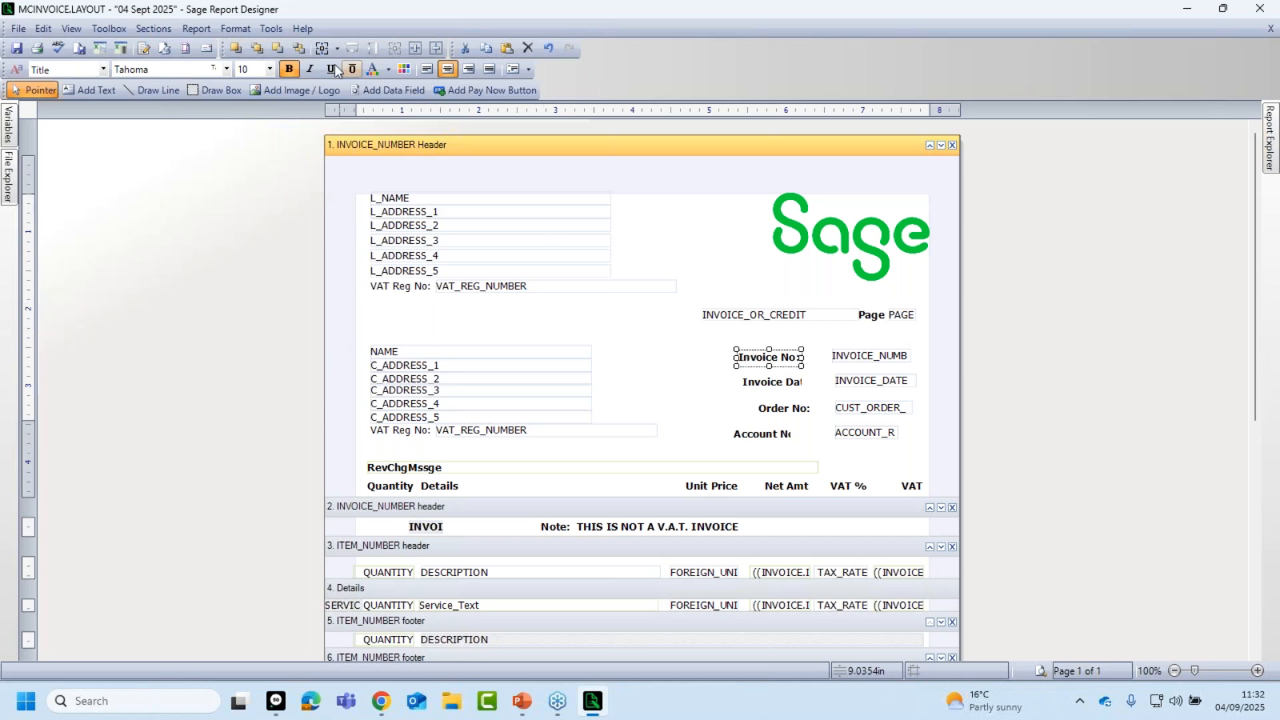
Make the Invoice No: label italic, declining the Title style update prompt.
left_click(311, 69)
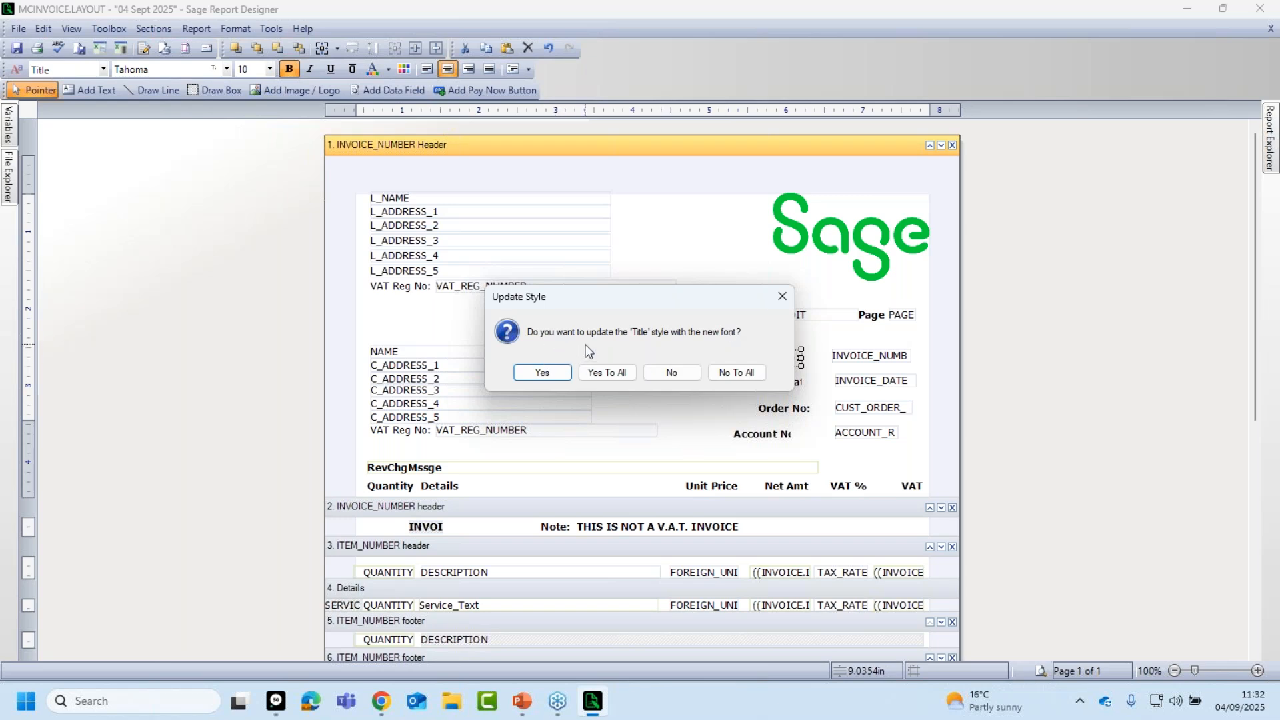
left_click(782, 296)
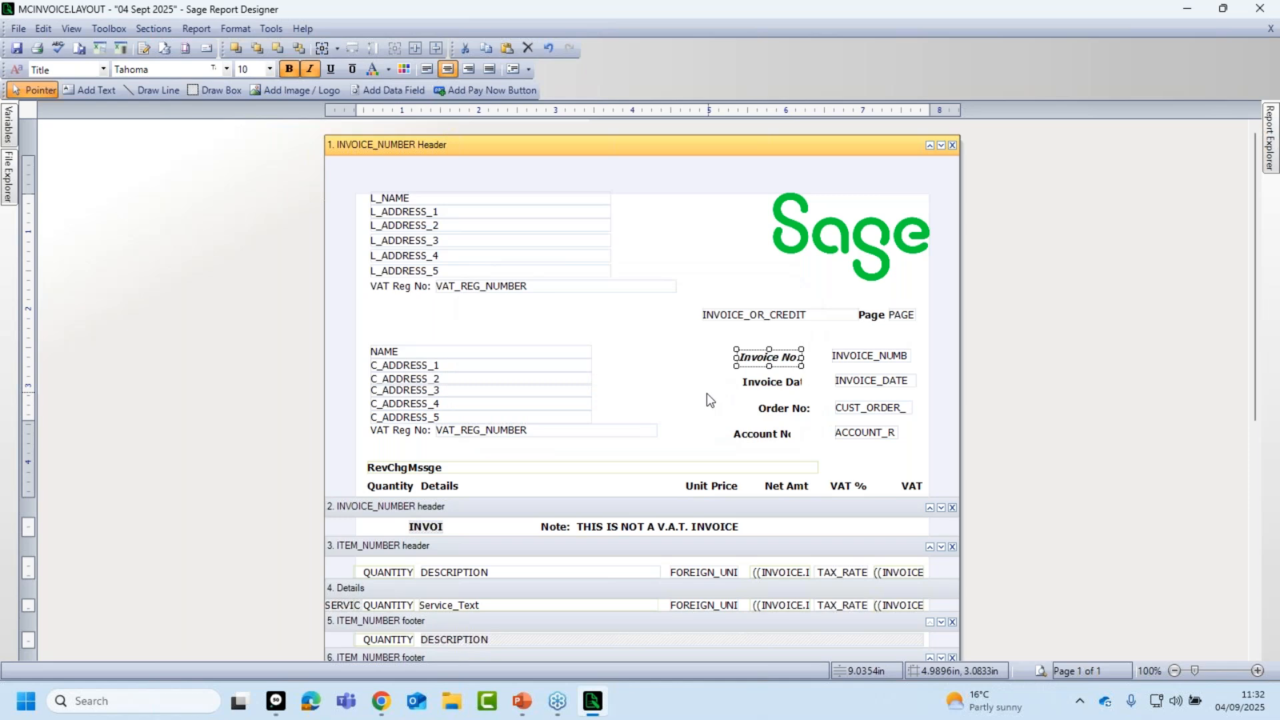
left_click(103, 69)
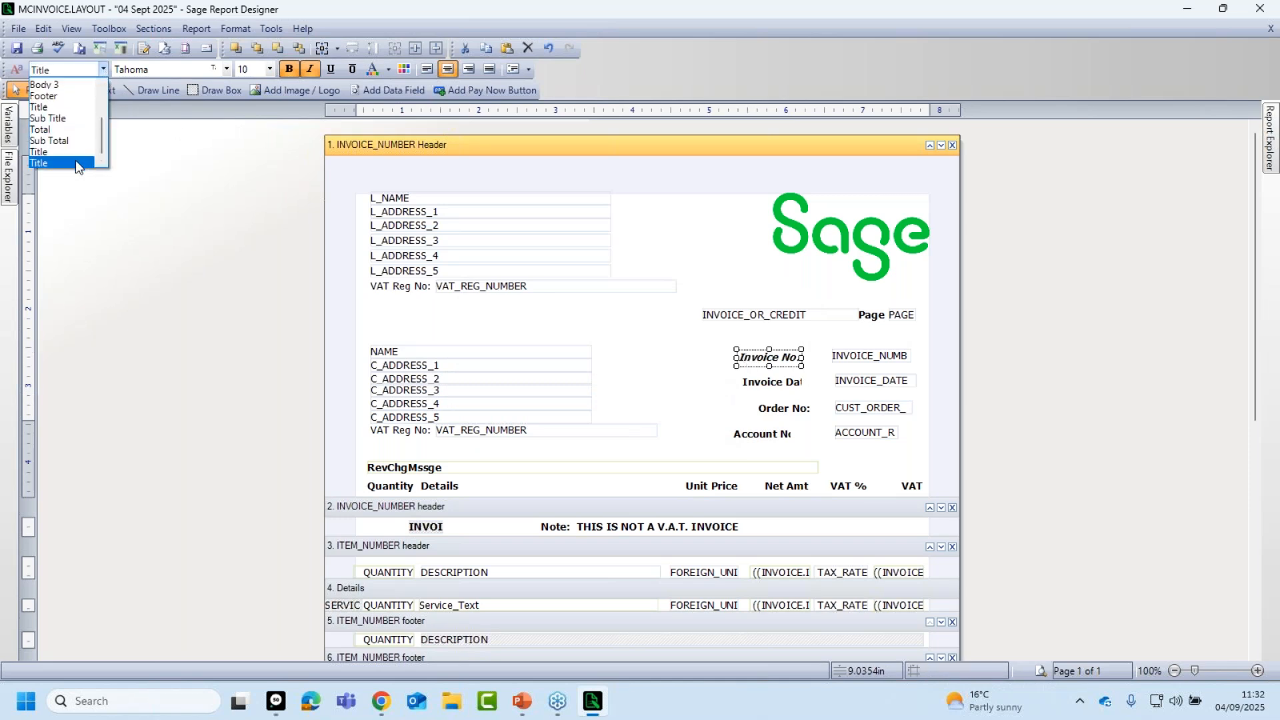
Reapply Title to Invoice No:, show Invoice Date: and Account No: fully, then preview the invoice.
left_click(75, 160)
left_click(167, 251)
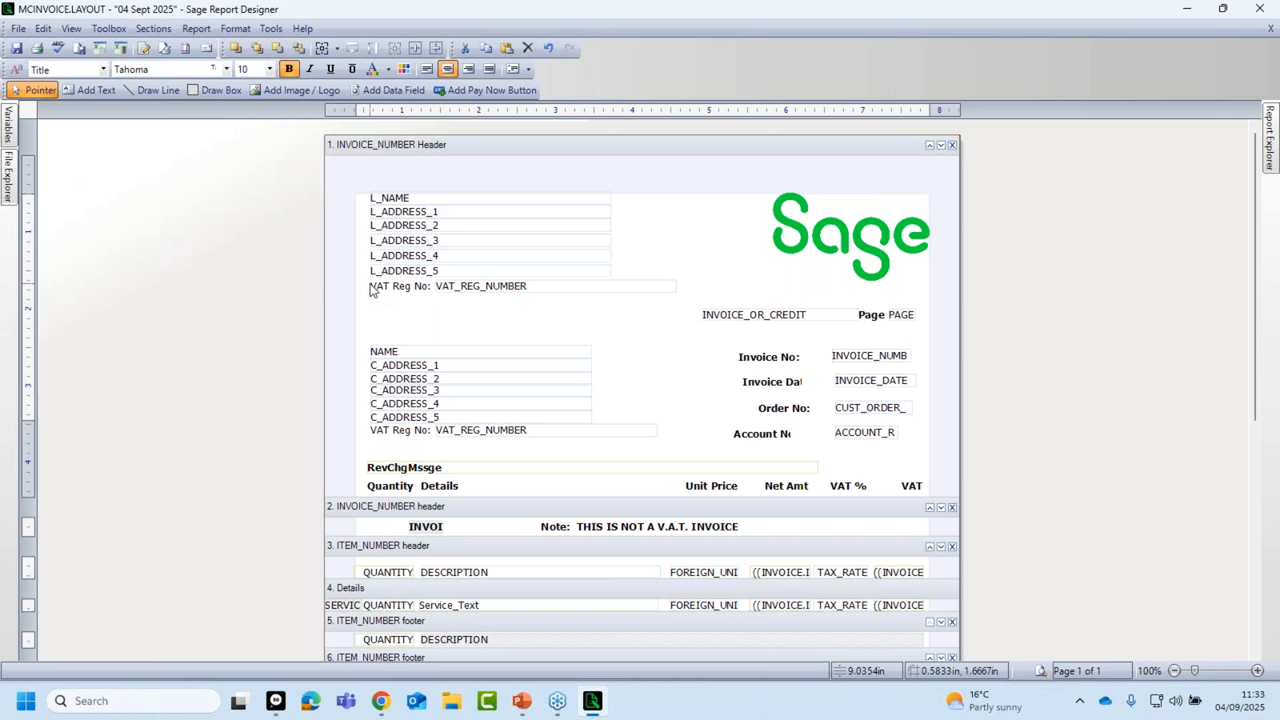
left_click(793, 389)
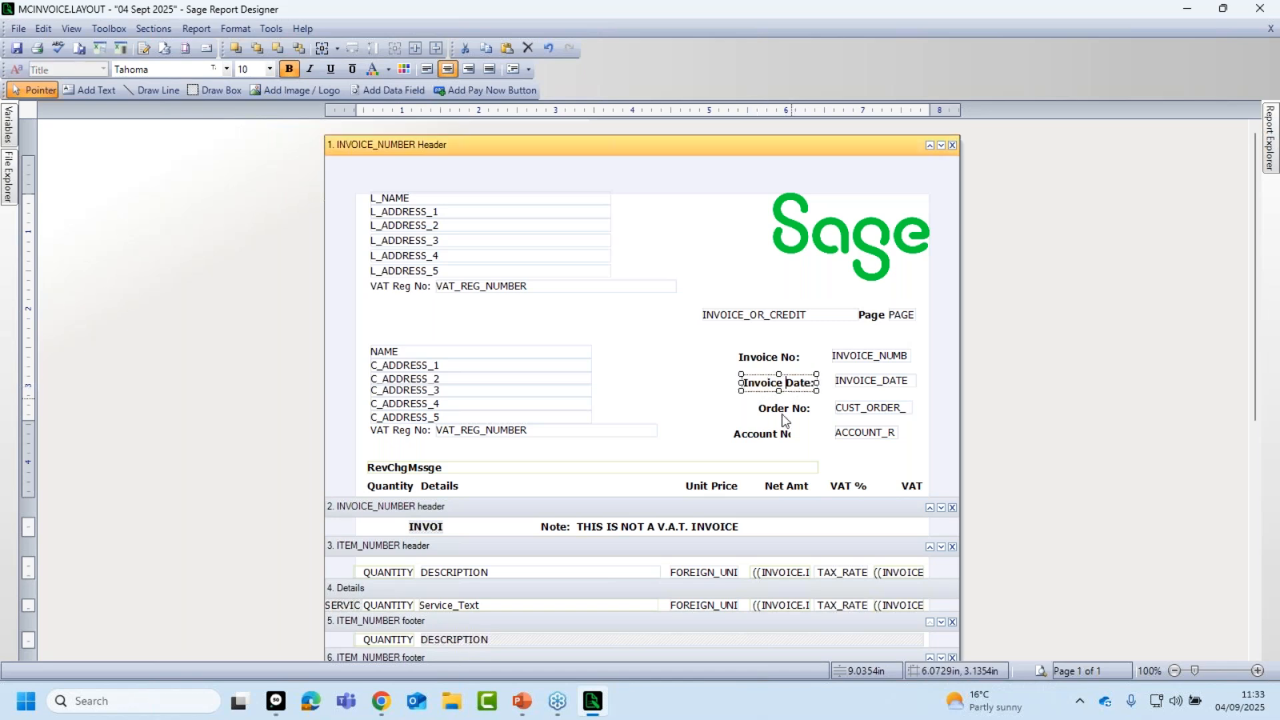
left_click(766, 440)
left_click(756, 435)
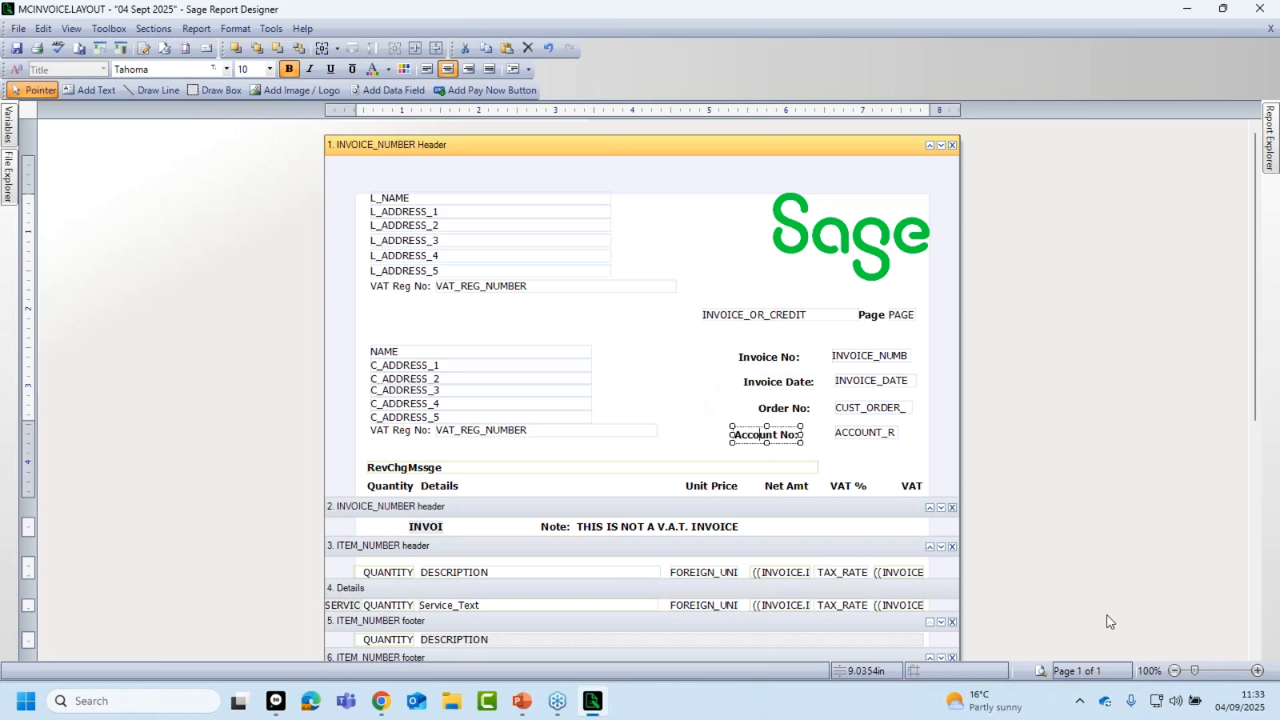
left_click(1041, 671)
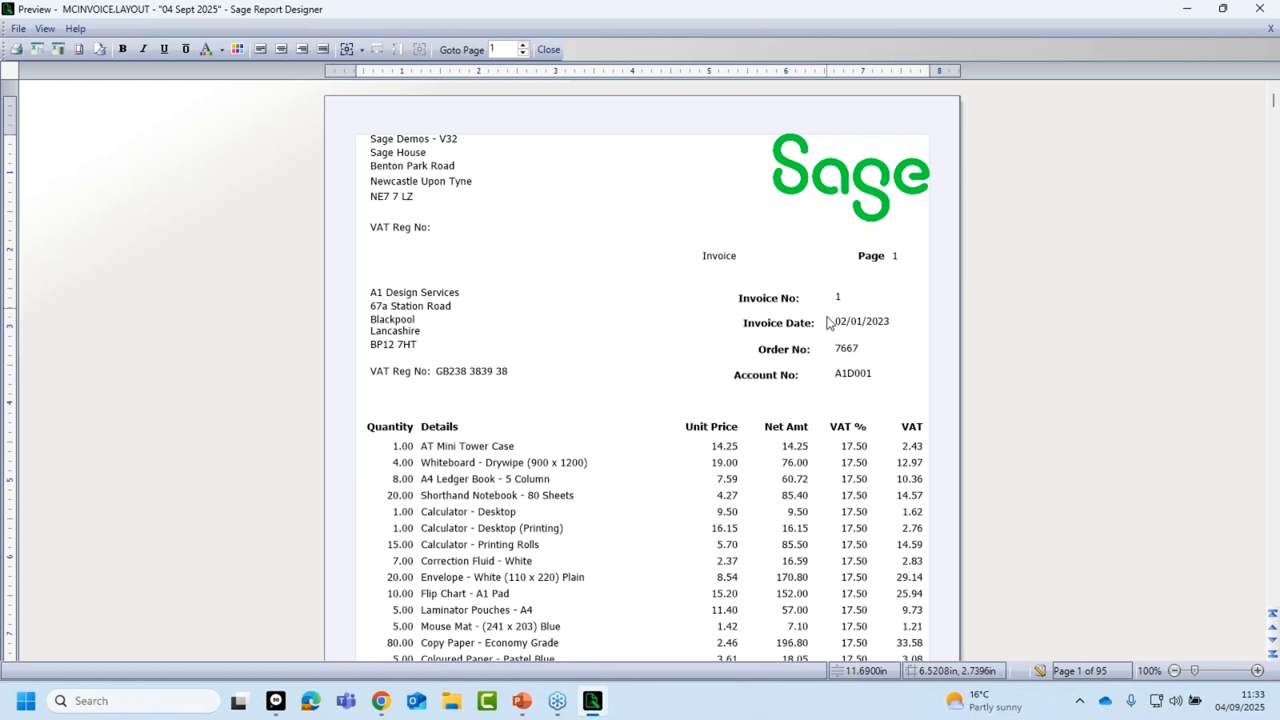
Close the real-data invoice preview to return to the MCINVOICE.LAYOUT design view.
left_click(1043, 671)
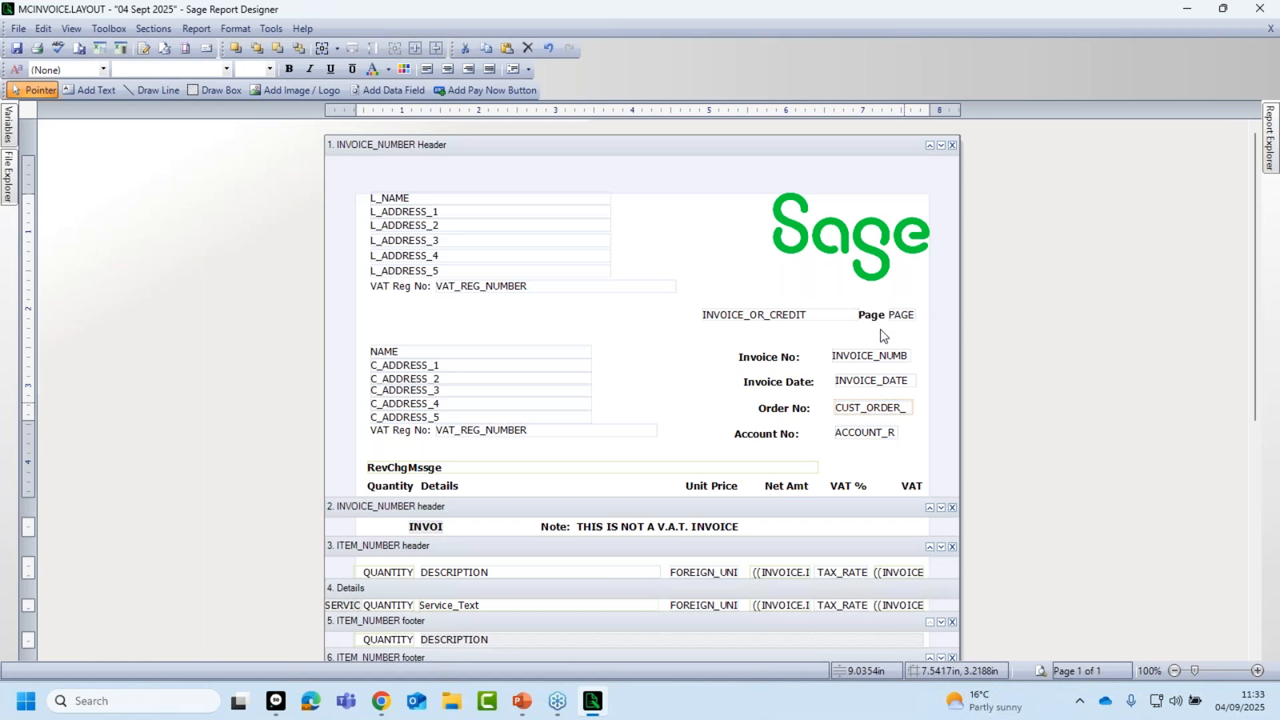
Move the Invoice No: label left so it sits aligned beside INVOICE_NUMB.
left_click(767, 357)
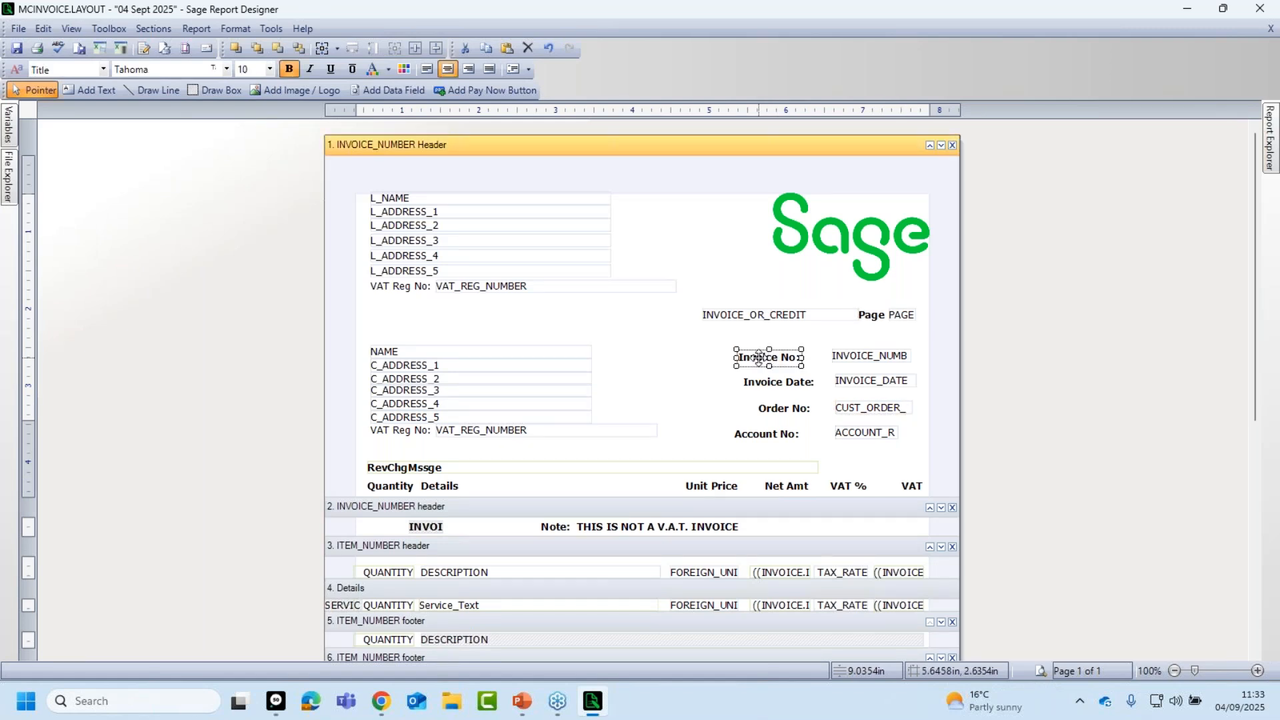
mouse_move(759, 358)
left_mouse_down()
mouse_move(636, 354)
mouse_move(763, 334)
mouse_move(654, 340)
mouse_move(684, 367)
mouse_move(767, 370)
mouse_move(787, 344)
mouse_move(755, 357)
mouse_move(783, 358)
left_mouse_up()
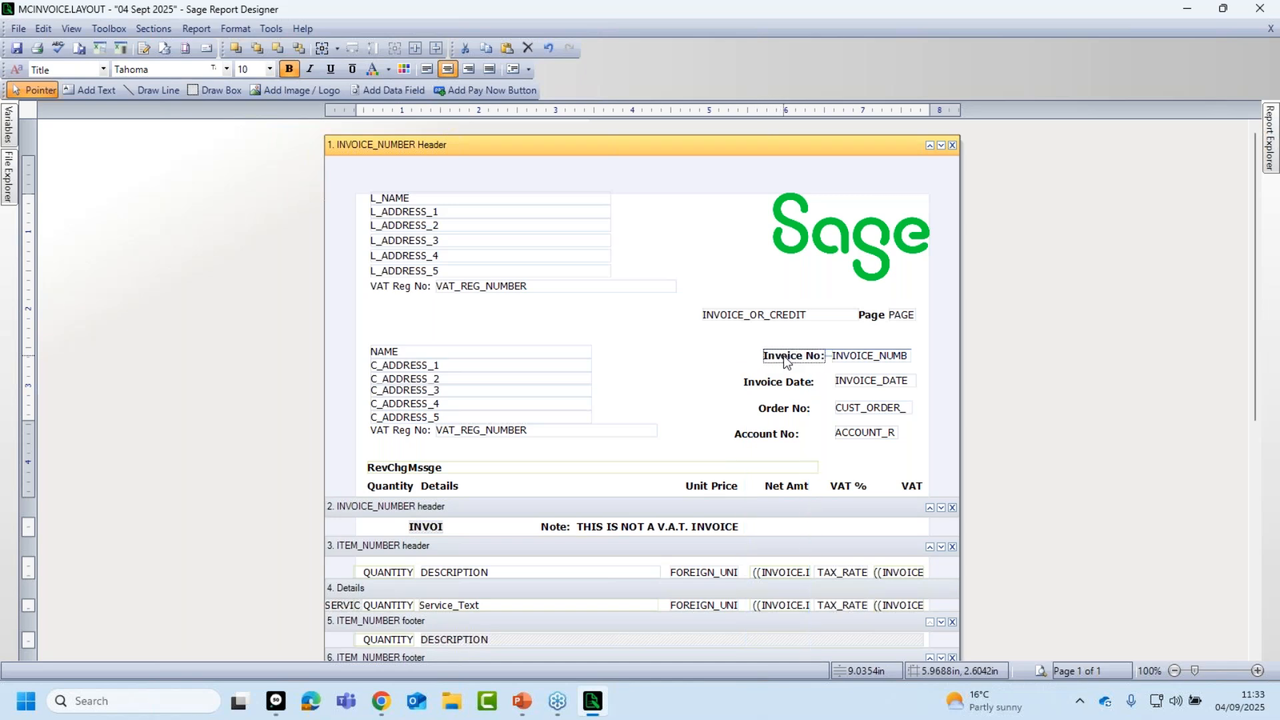
mouse_move(785, 355)
left_mouse_down()
mouse_move(779, 346)
mouse_move(785, 364)
left_mouse_up()
left_click_drag(784, 357, 784, 360)
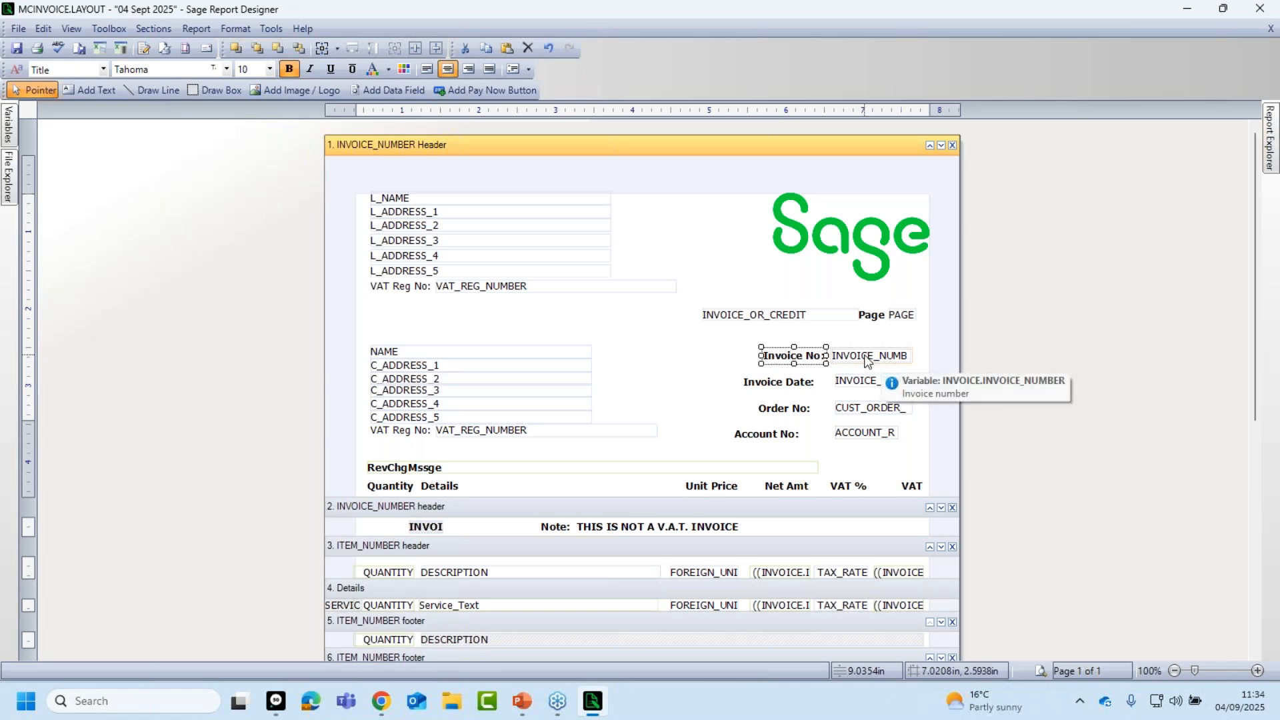
Move the Invoice Date: label down beside the INVOICE_DATE field.
left_click(707, 364)
left_click(760, 383)
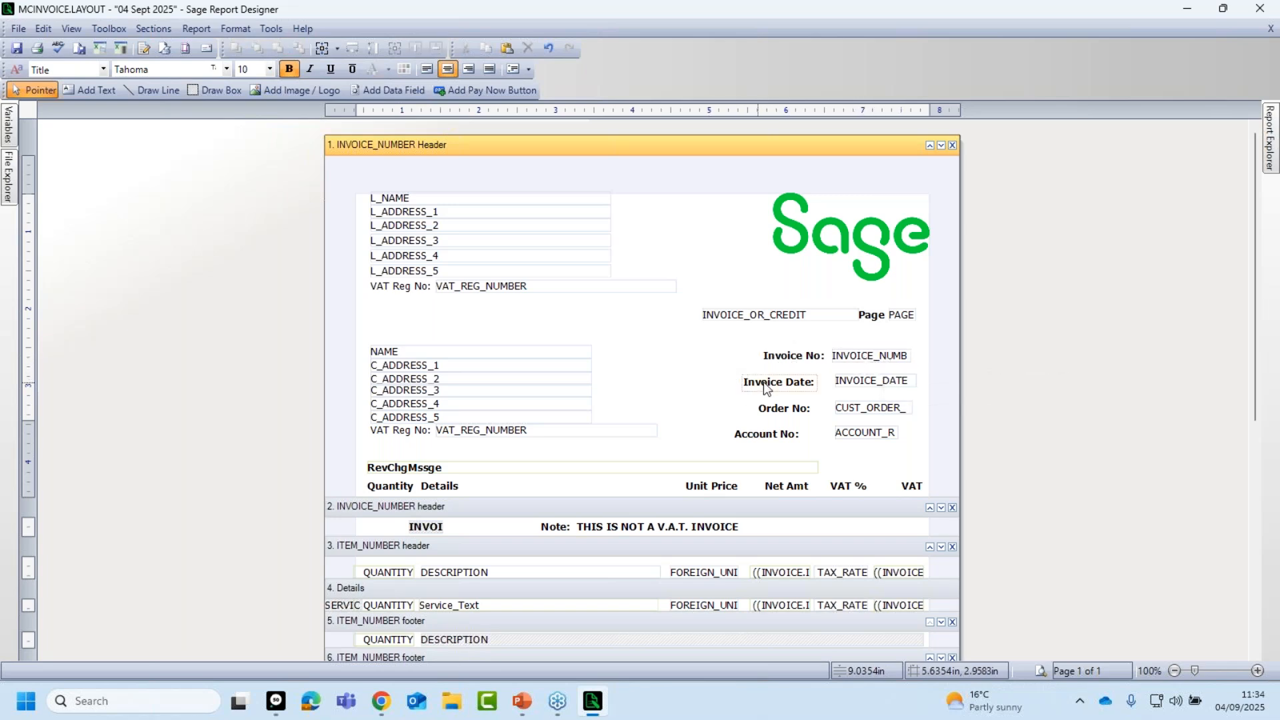
mouse_move(791, 380)
left_mouse_down()
mouse_move(813, 384)
mouse_move(789, 392)
left_mouse_up()
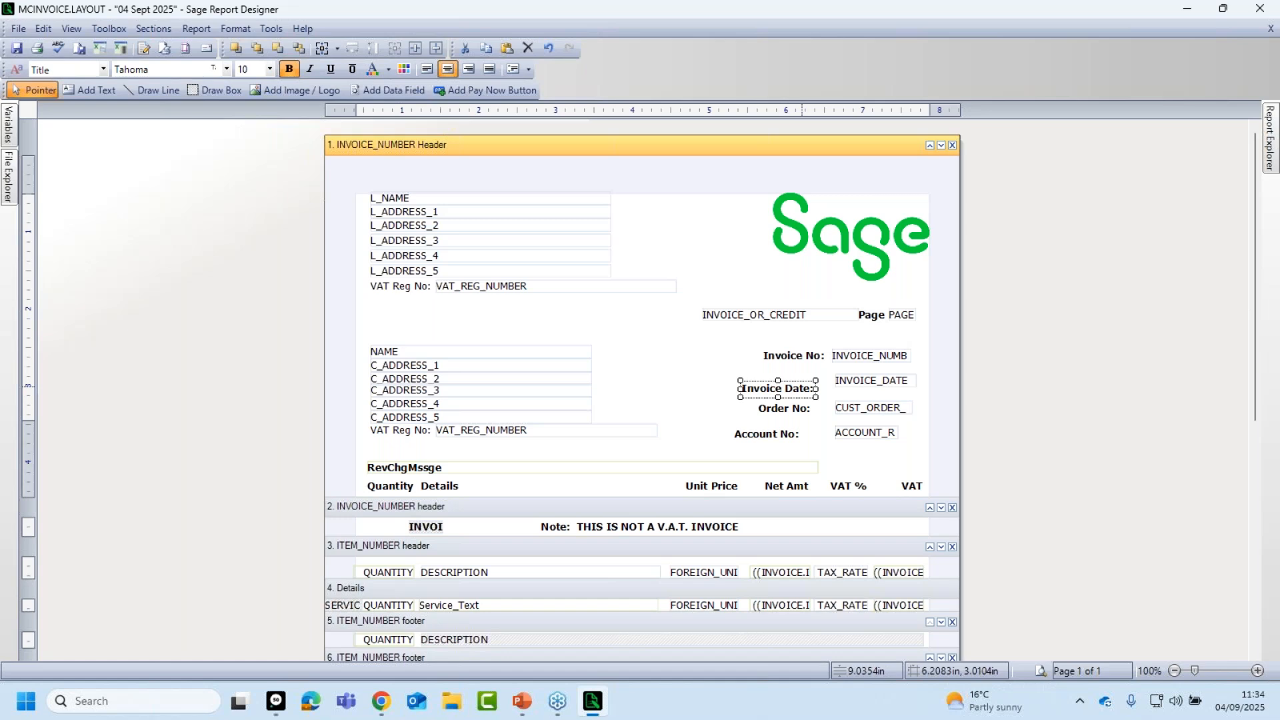
left_click(875, 384)
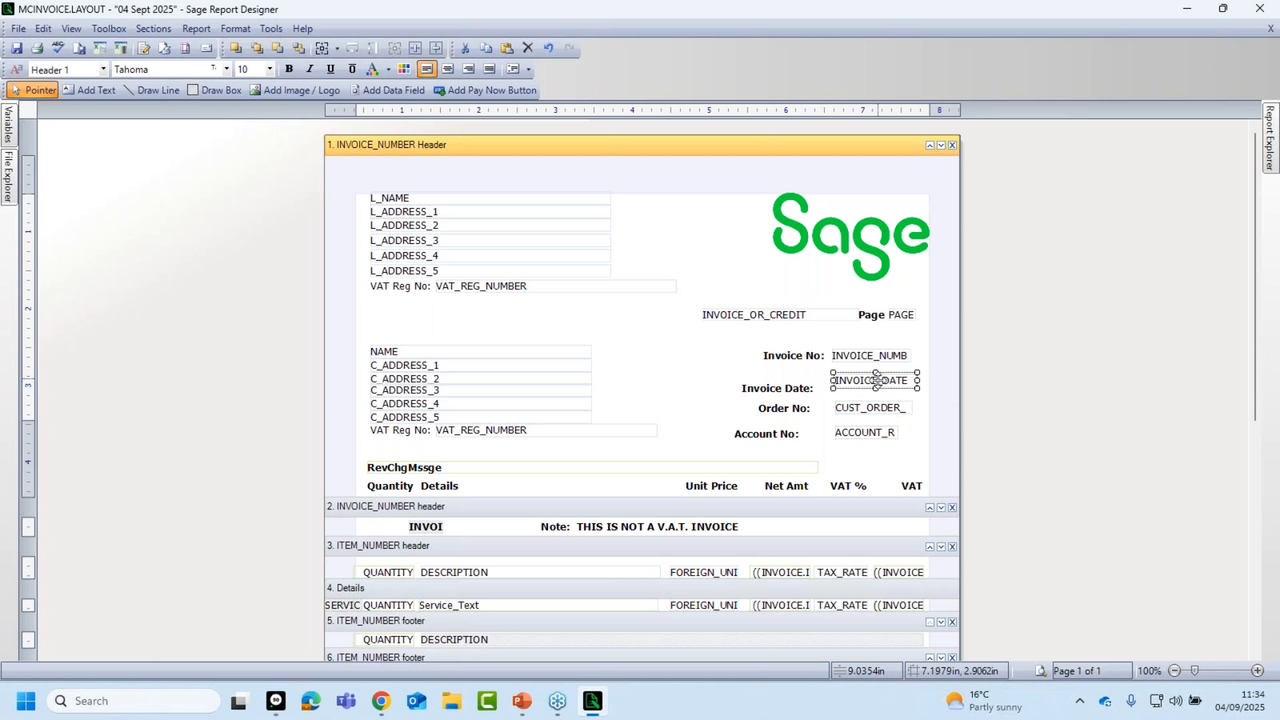
Top-align the Invoice Date: label with its INVOICE_DATE field.
left_click(774, 398, "shift")
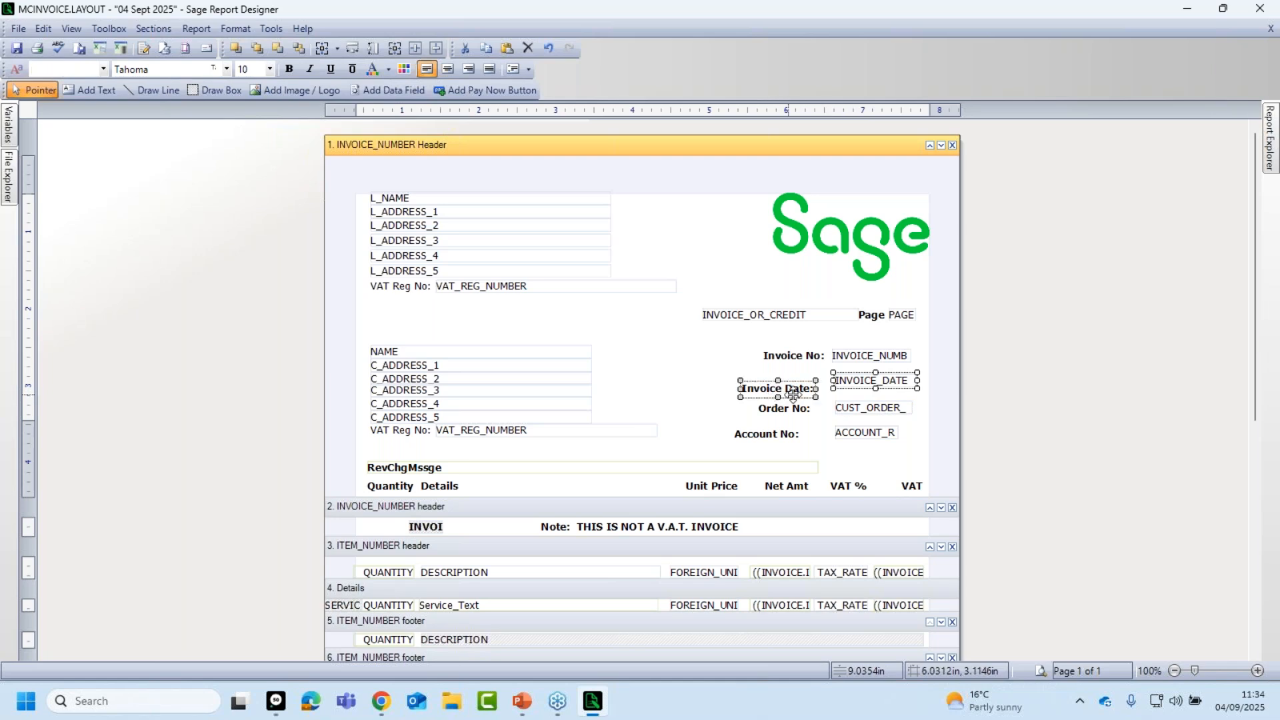
left_click(243, 32)
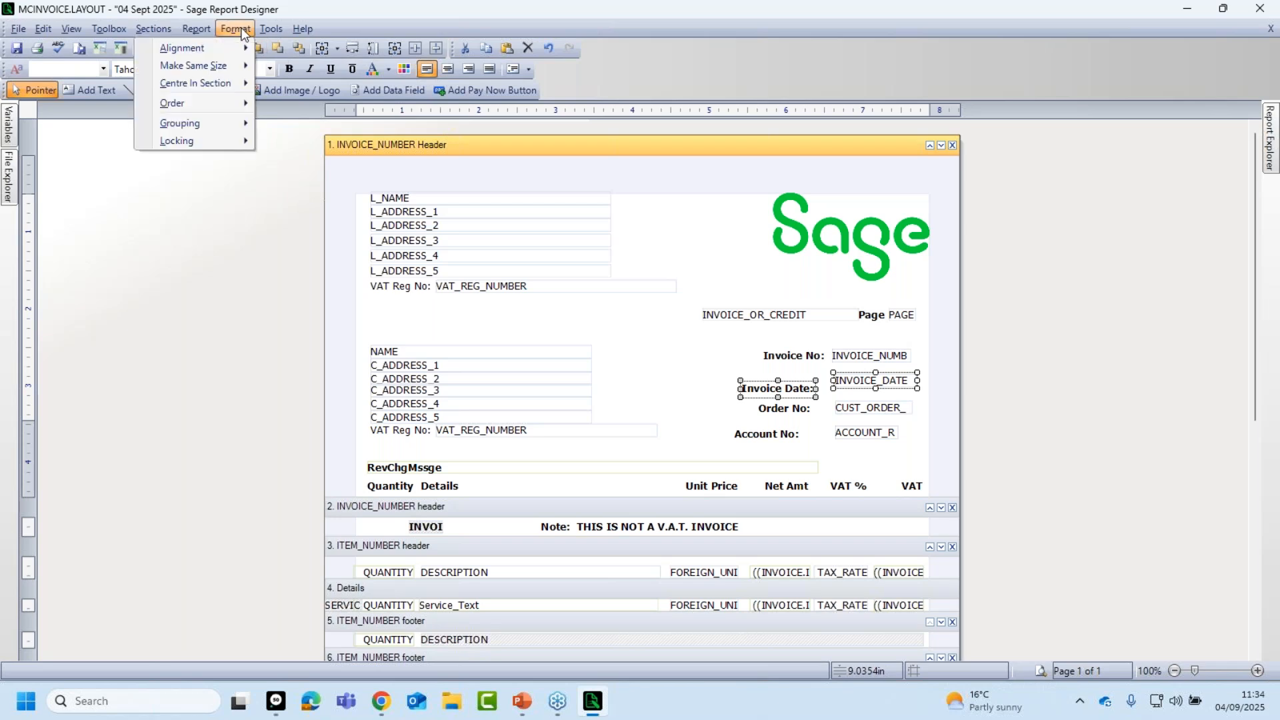
mouse_move(220, 50)
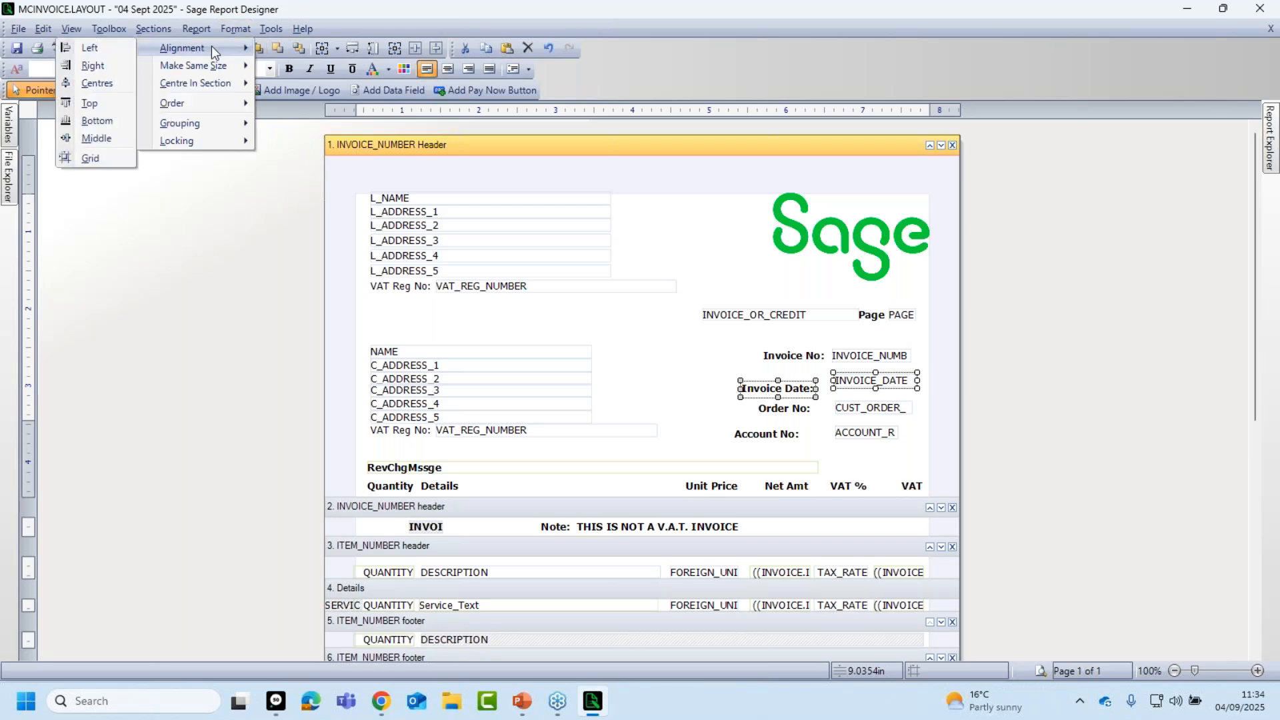
left_click(91, 103)
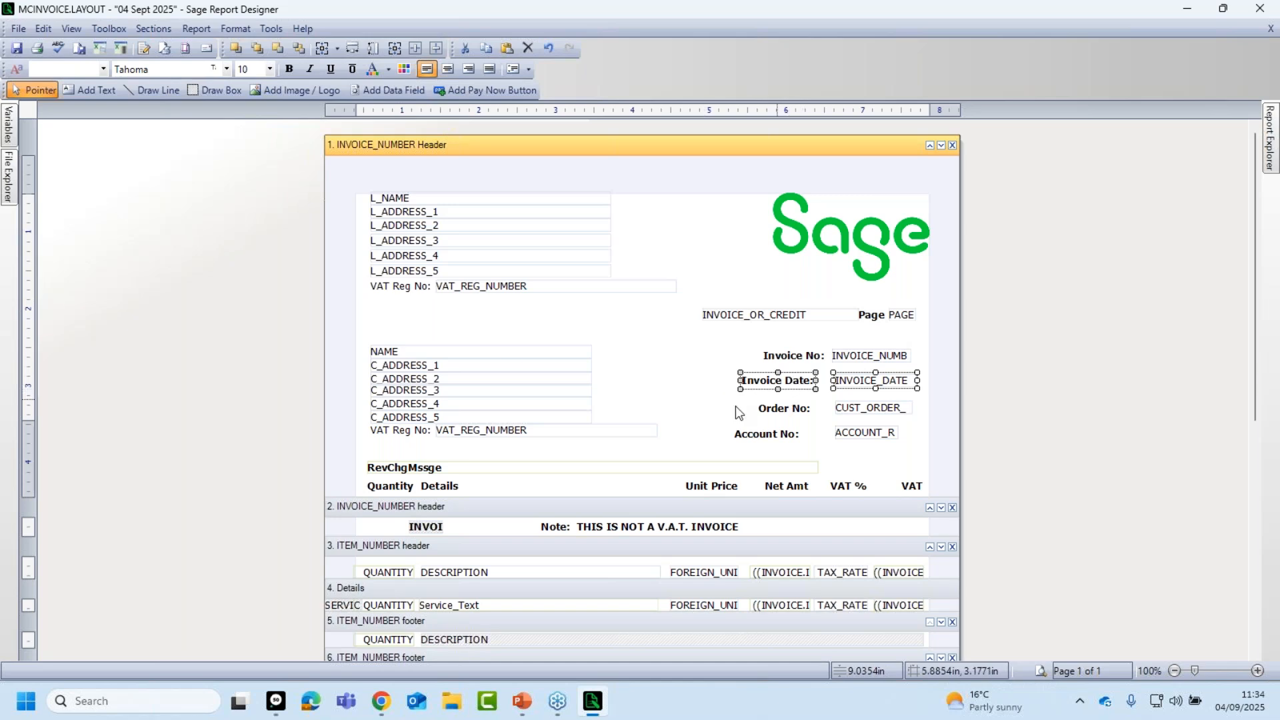
left_click(700, 418)
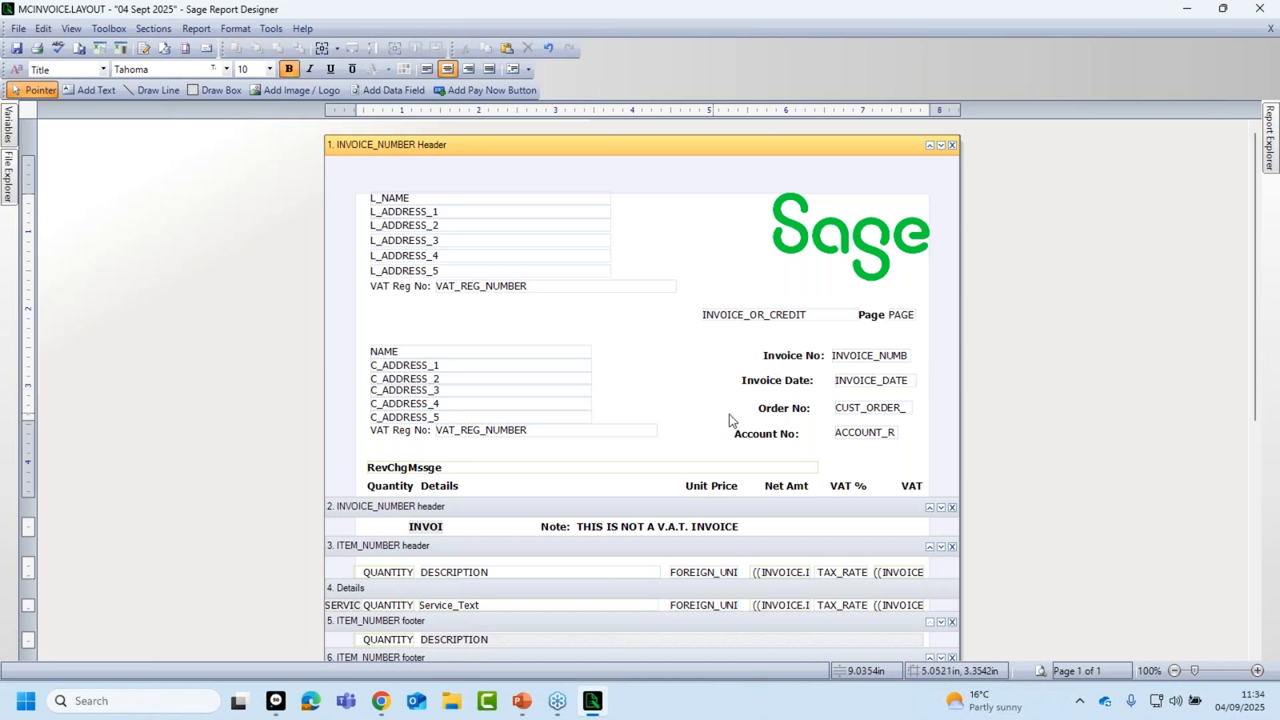
Top-align the Order No: label with the CUST_ORDER_ field.
left_click(867, 408)
left_click(777, 410, "ctrl")
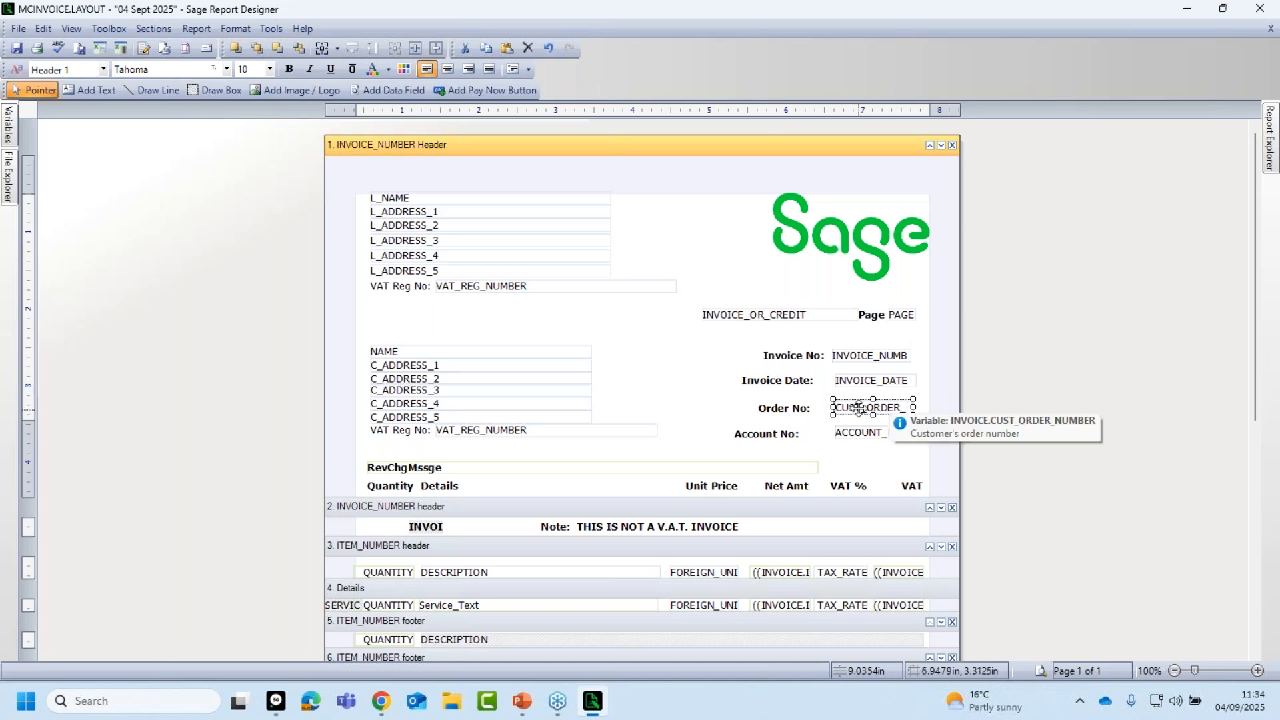
left_click(792, 415, "shift")
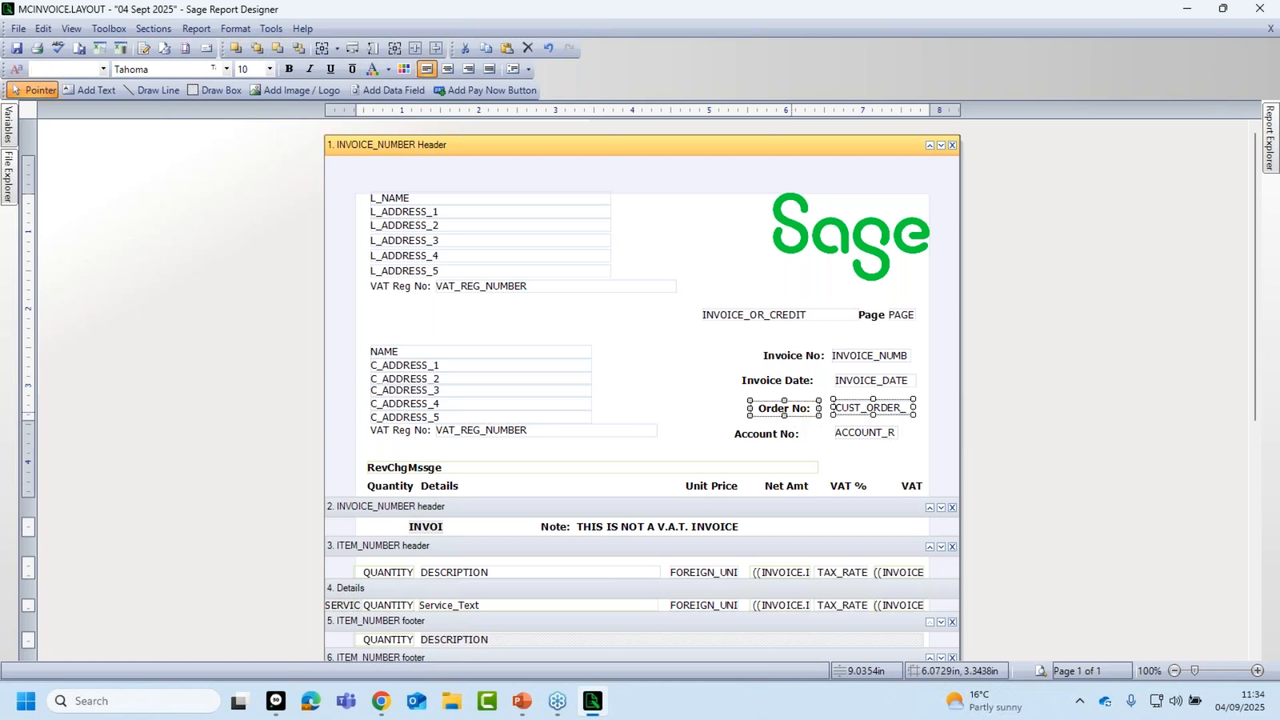
left_click(187, 28)
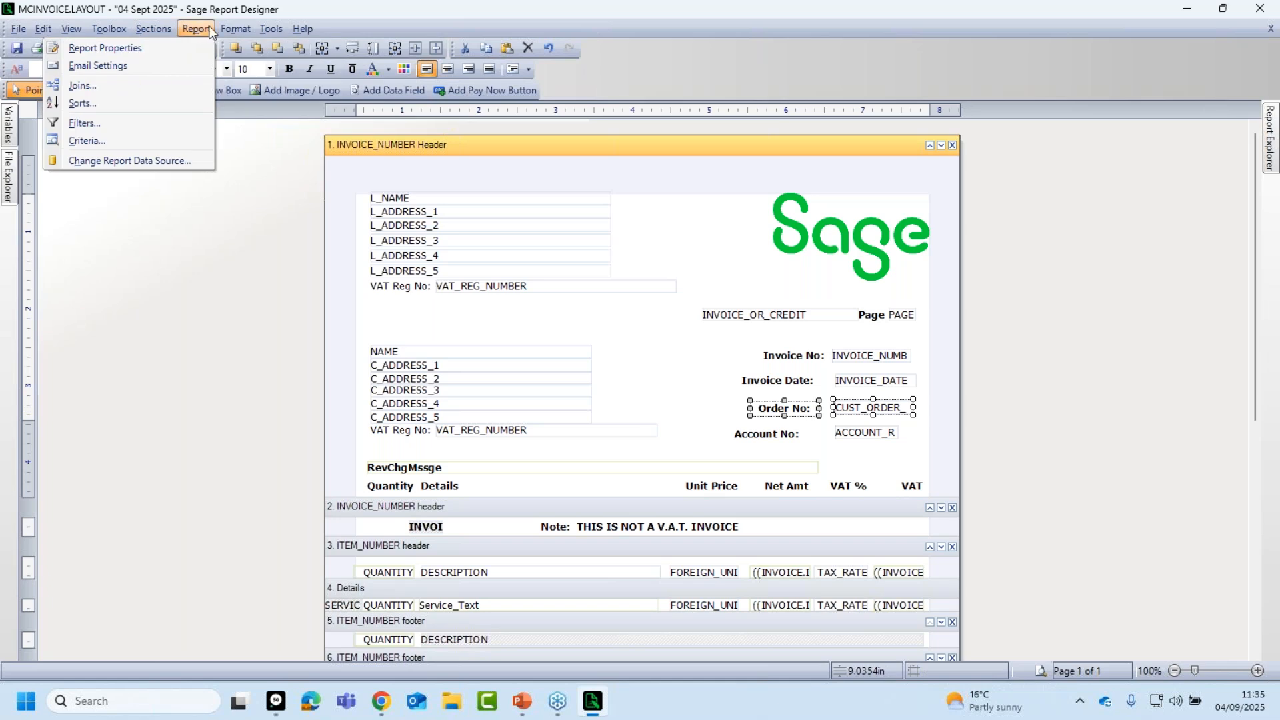
mouse_move(235, 29)
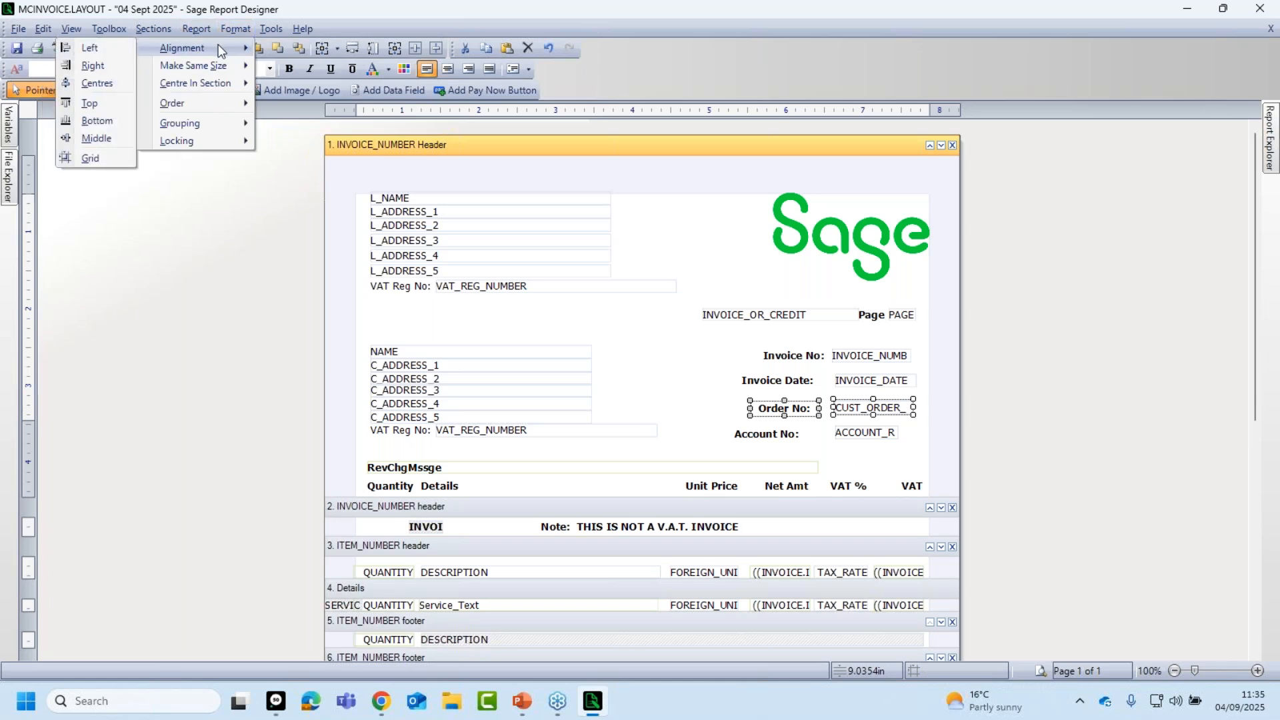
left_click(98, 105)
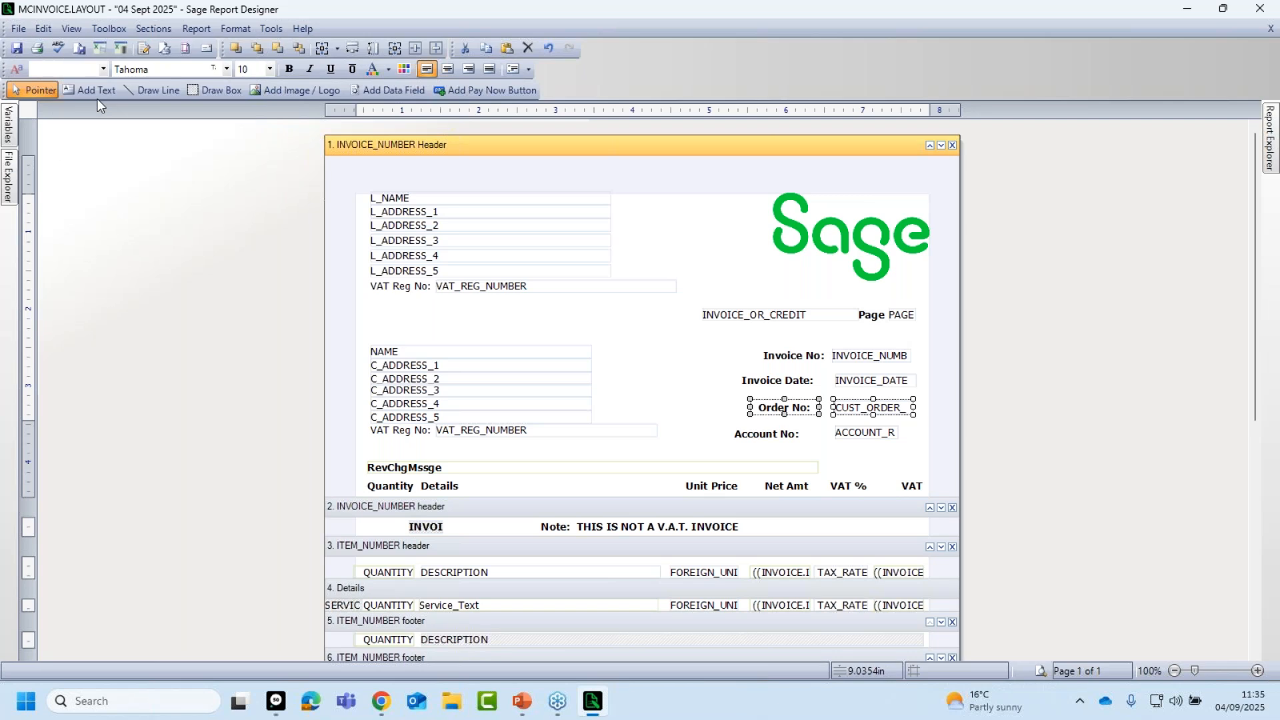
left_click(891, 458)
Top-align the Account No: label with the ACCOUNT_R field.
left_click(863, 435)
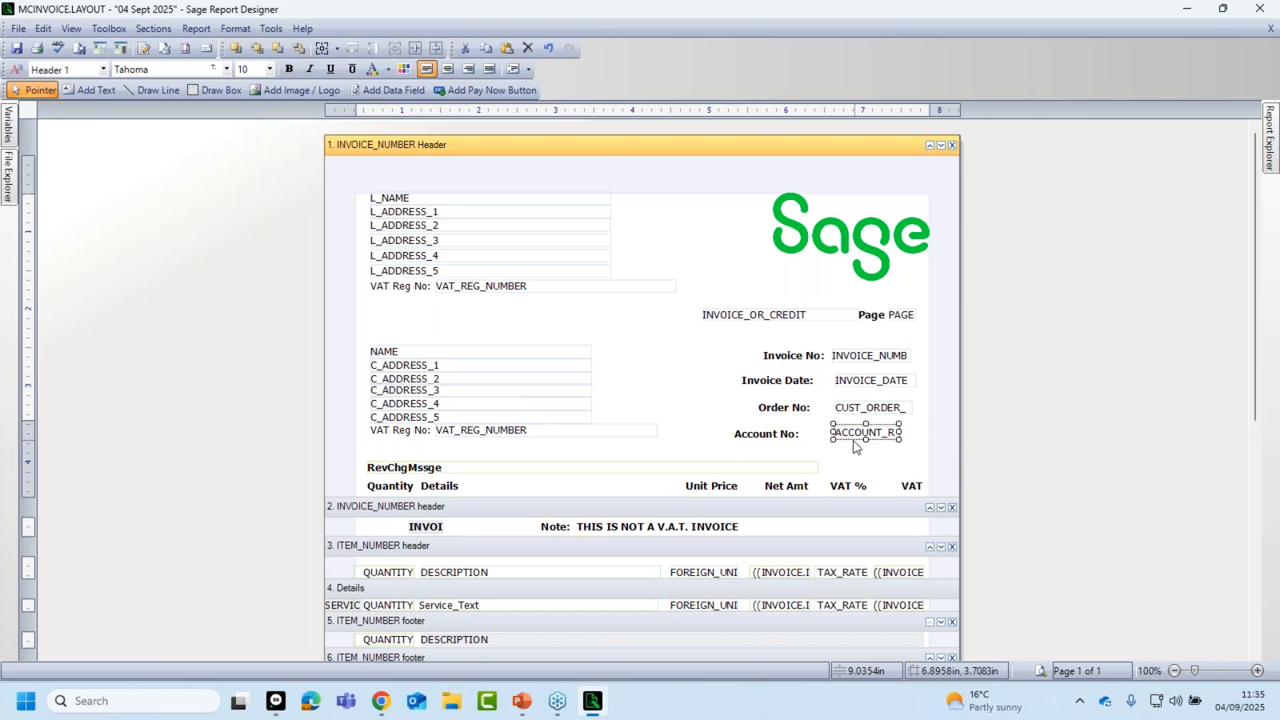
left_click(778, 437, "shift")
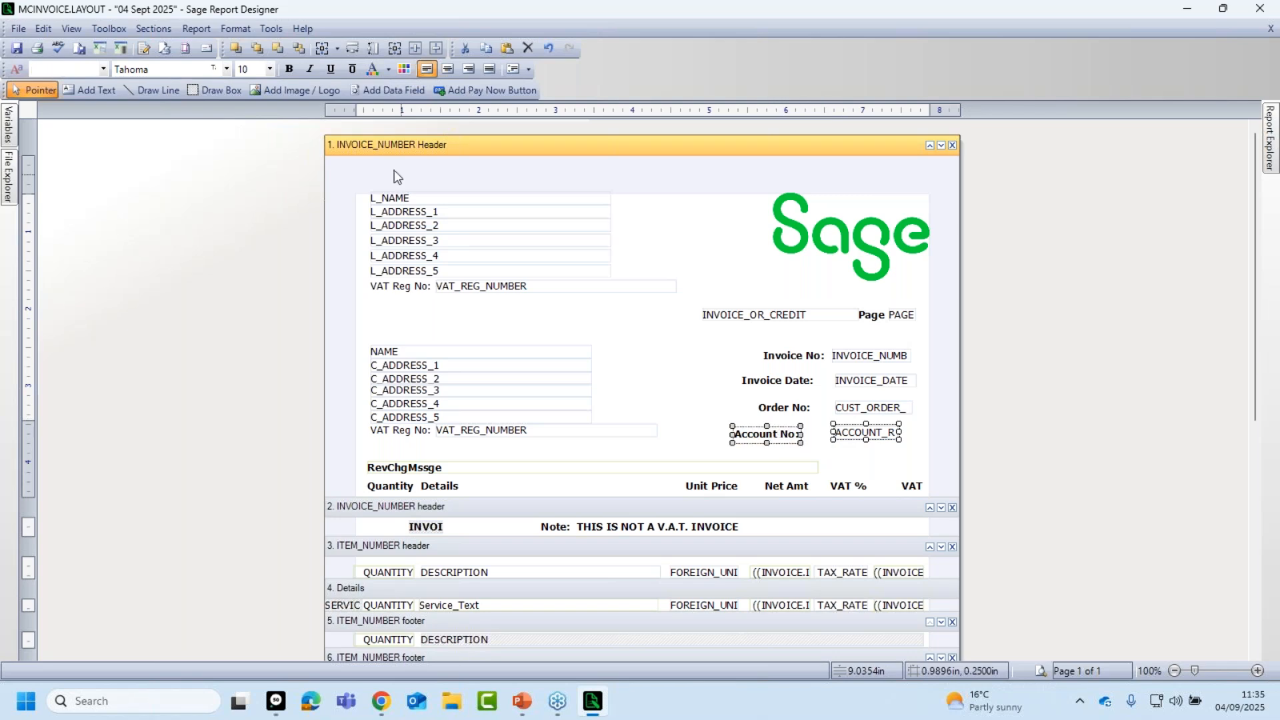
left_click(232, 30)
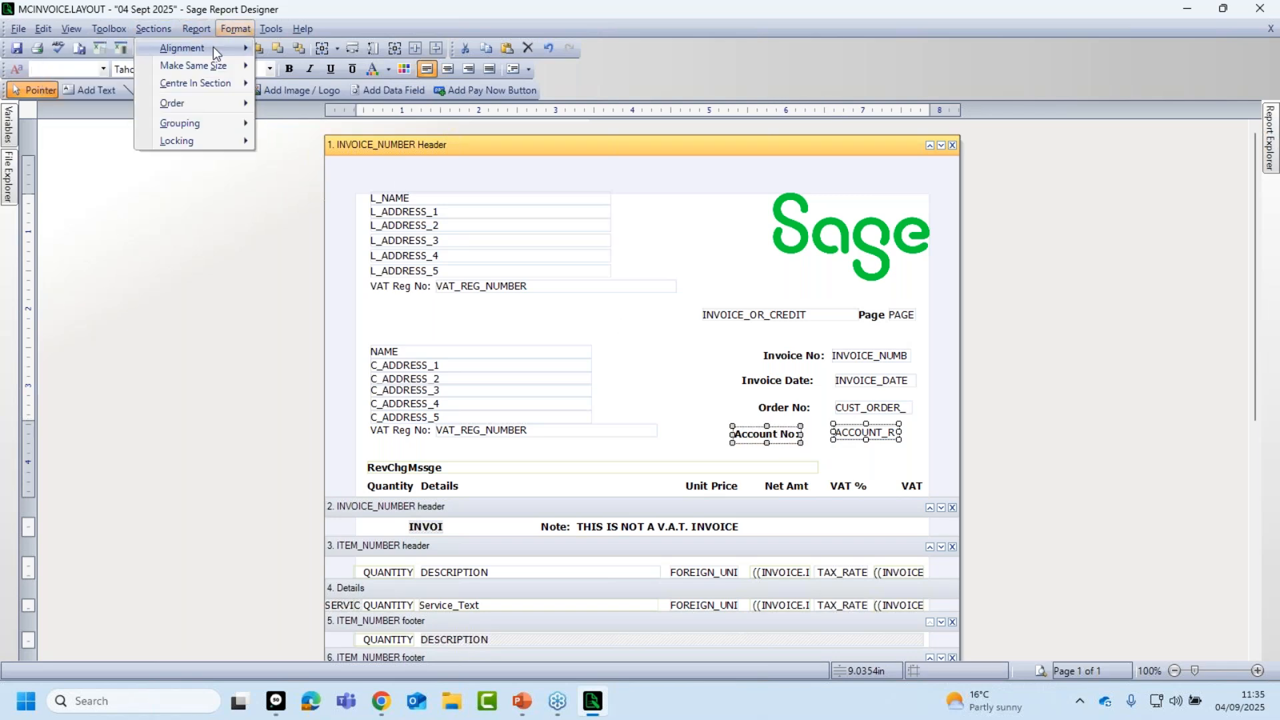
mouse_move(212, 47)
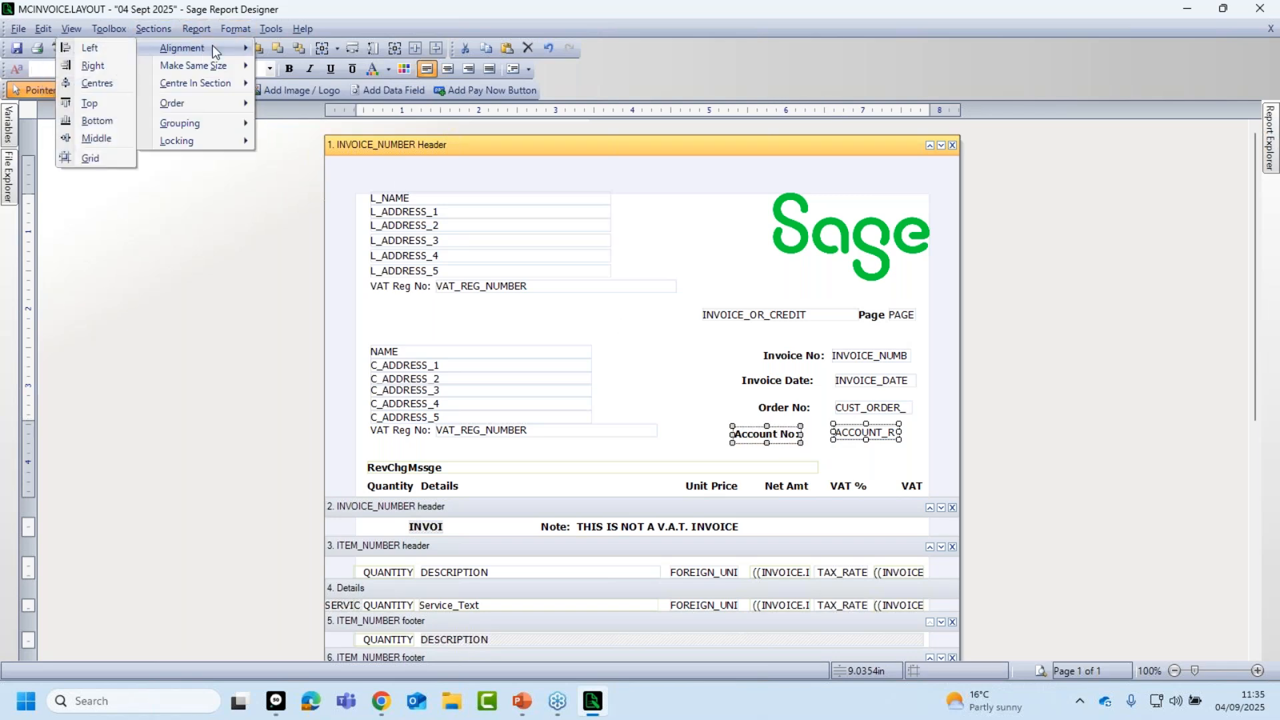
left_click(95, 101)
left_click(667, 358)
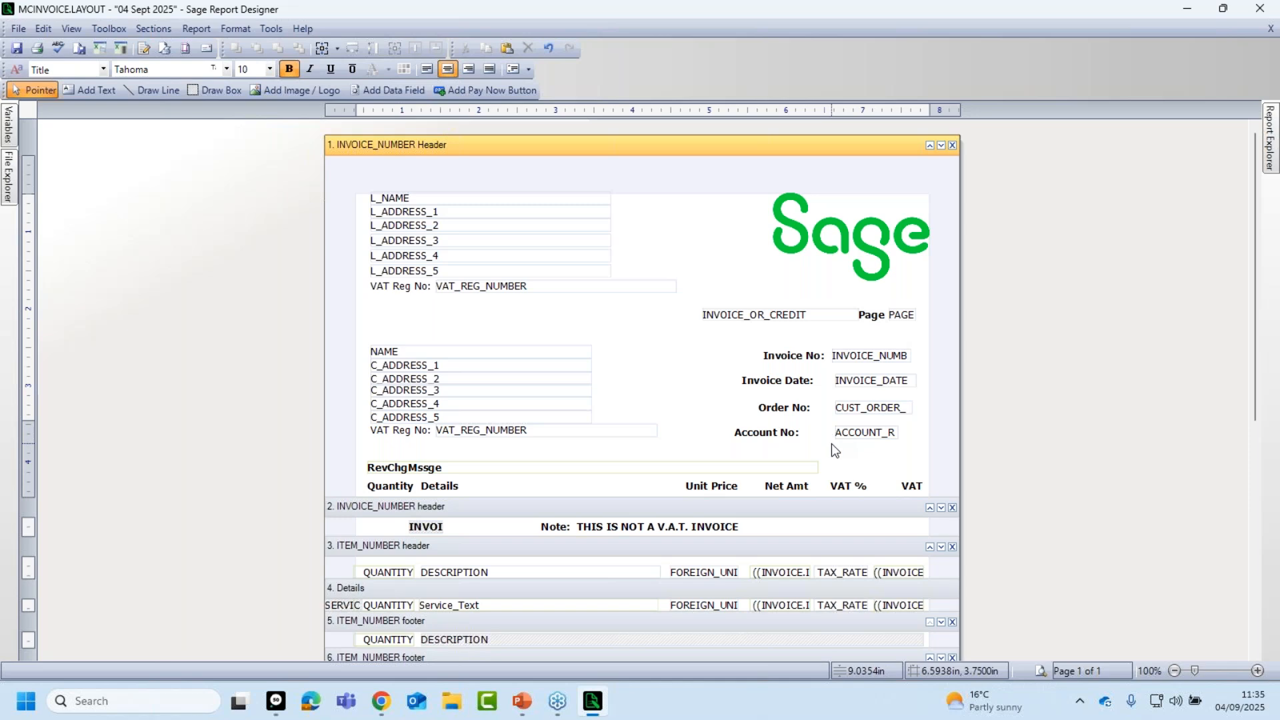
Nudge the Invoice No: and Invoice Date: labels closer to their fields.
left_click(819, 360)
left_click_drag(805, 355, 810, 356)
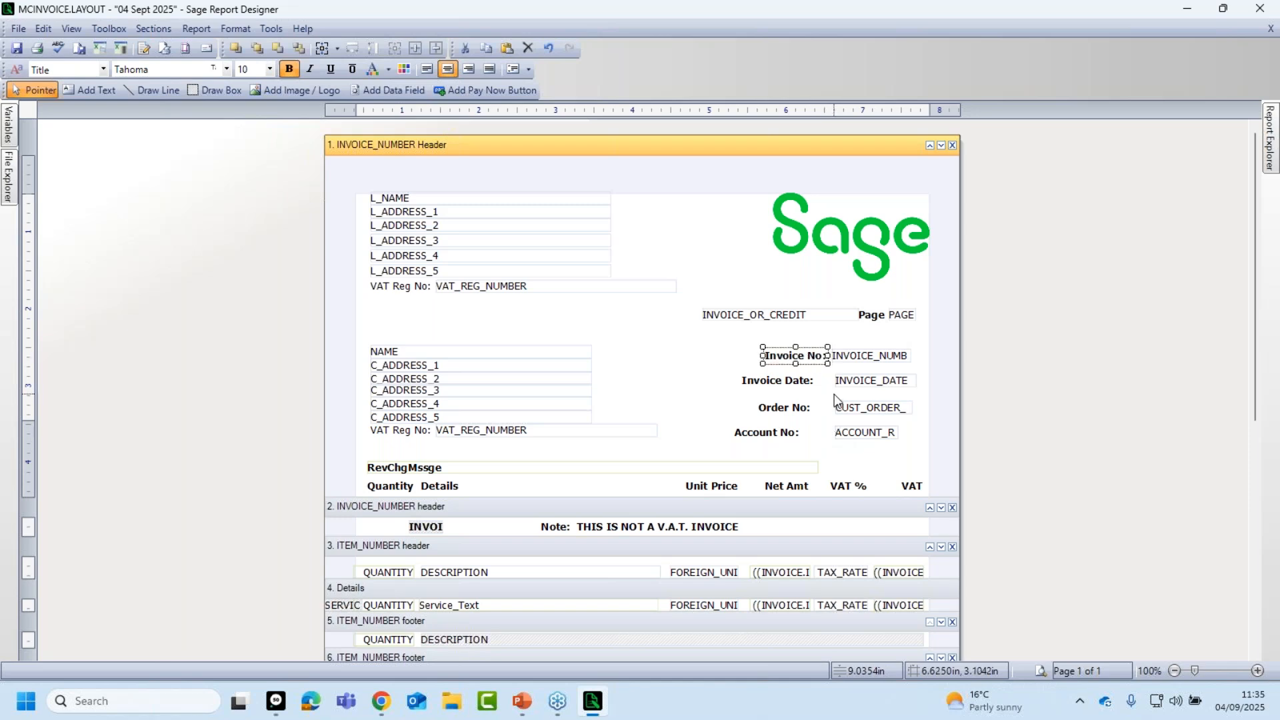
left_click(827, 371)
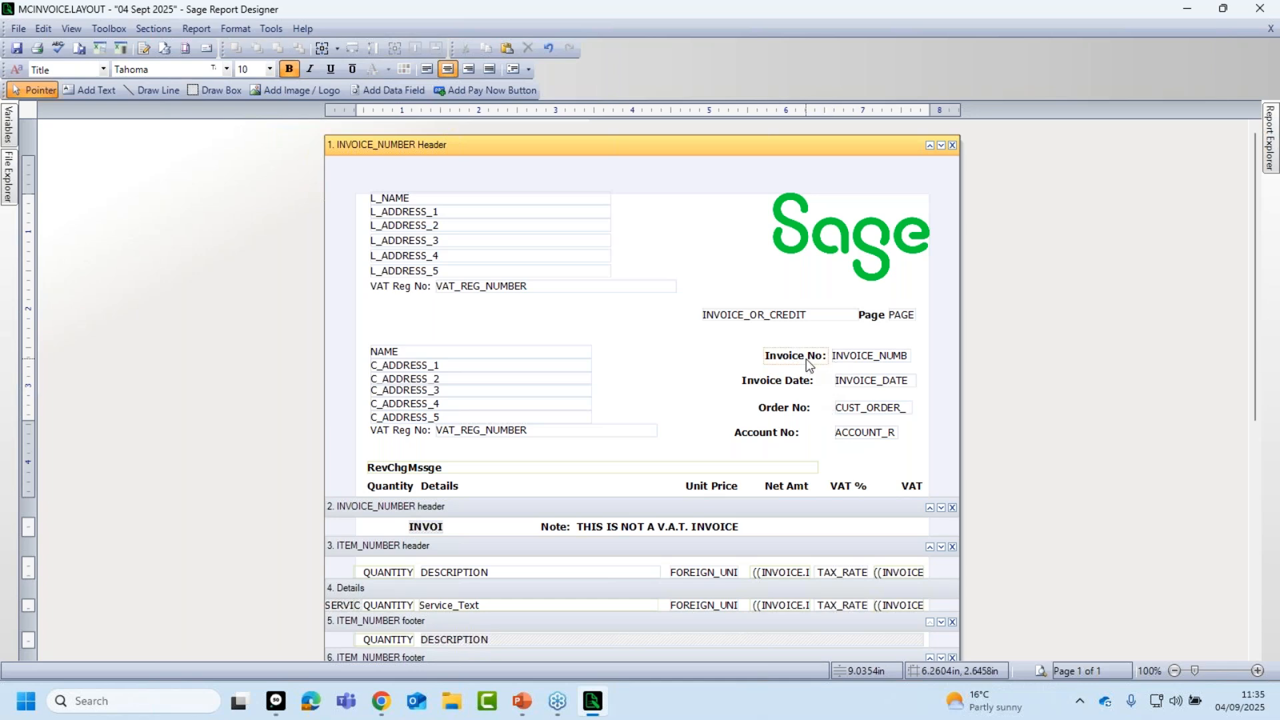
left_click(801, 381)
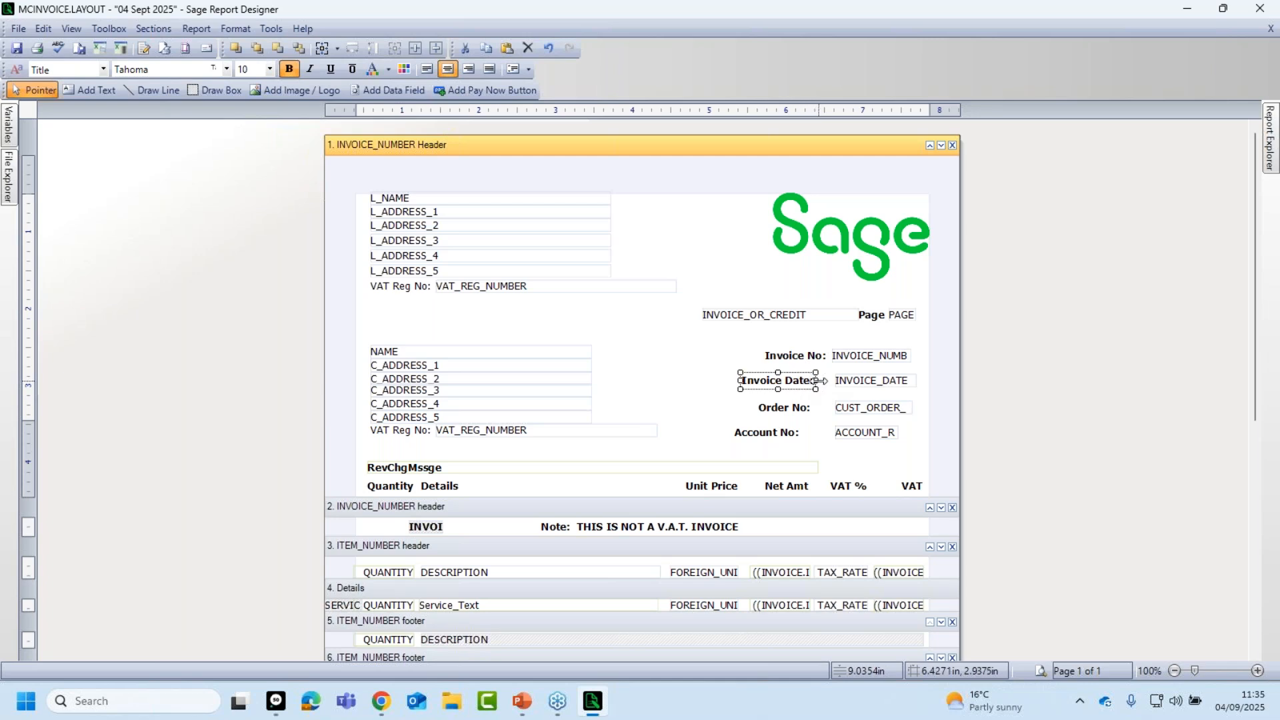
left_click_drag(825, 387, 812, 390)
Line up the Invoice No:, Invoice Date:, Order No: and Account No: labels along their right edges.
left_click(725, 362)
left_click(782, 359)
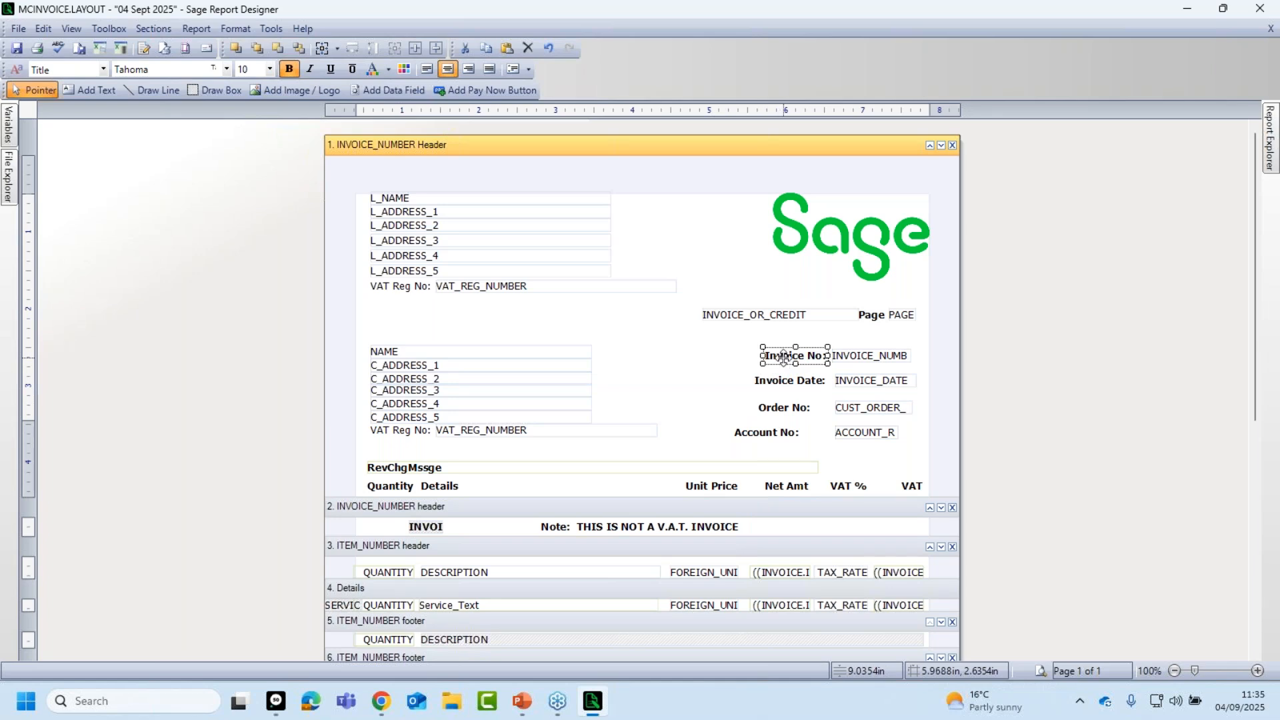
left_click(791, 381, "shift")
left_click(785, 408, "shift")
left_click(789, 431, "shift")
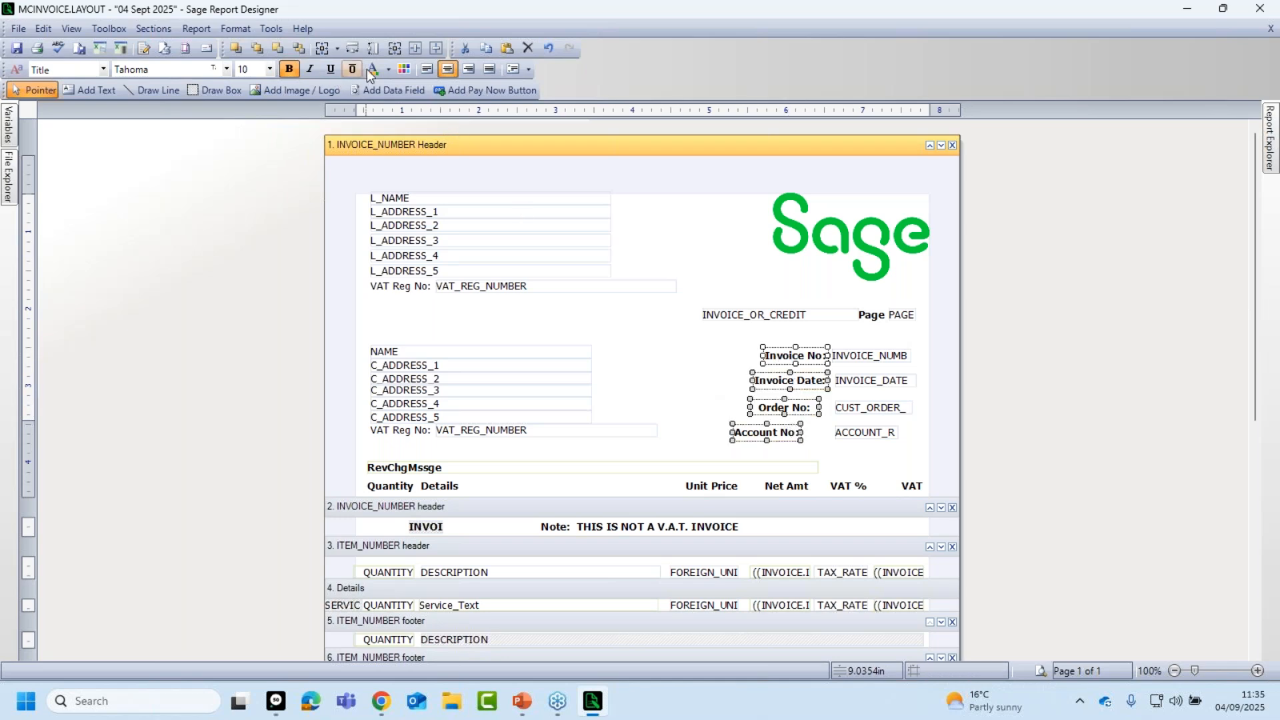
left_click(222, 27)
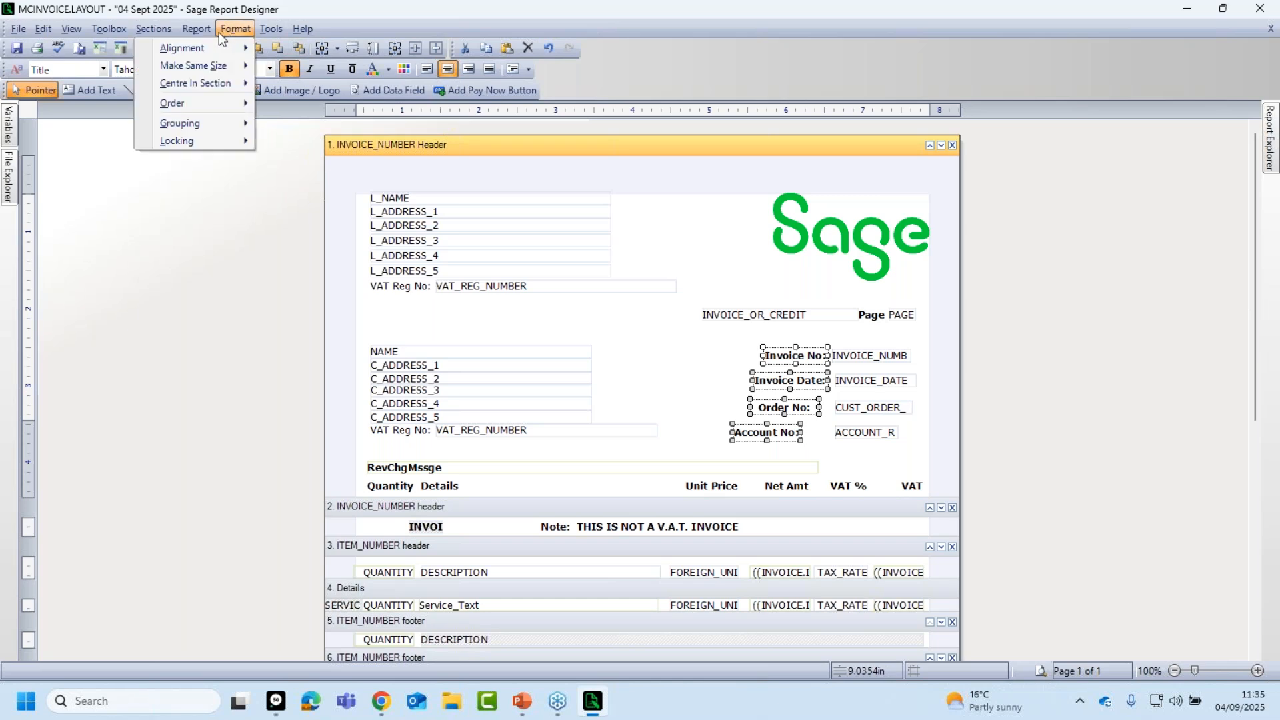
mouse_move(193, 51)
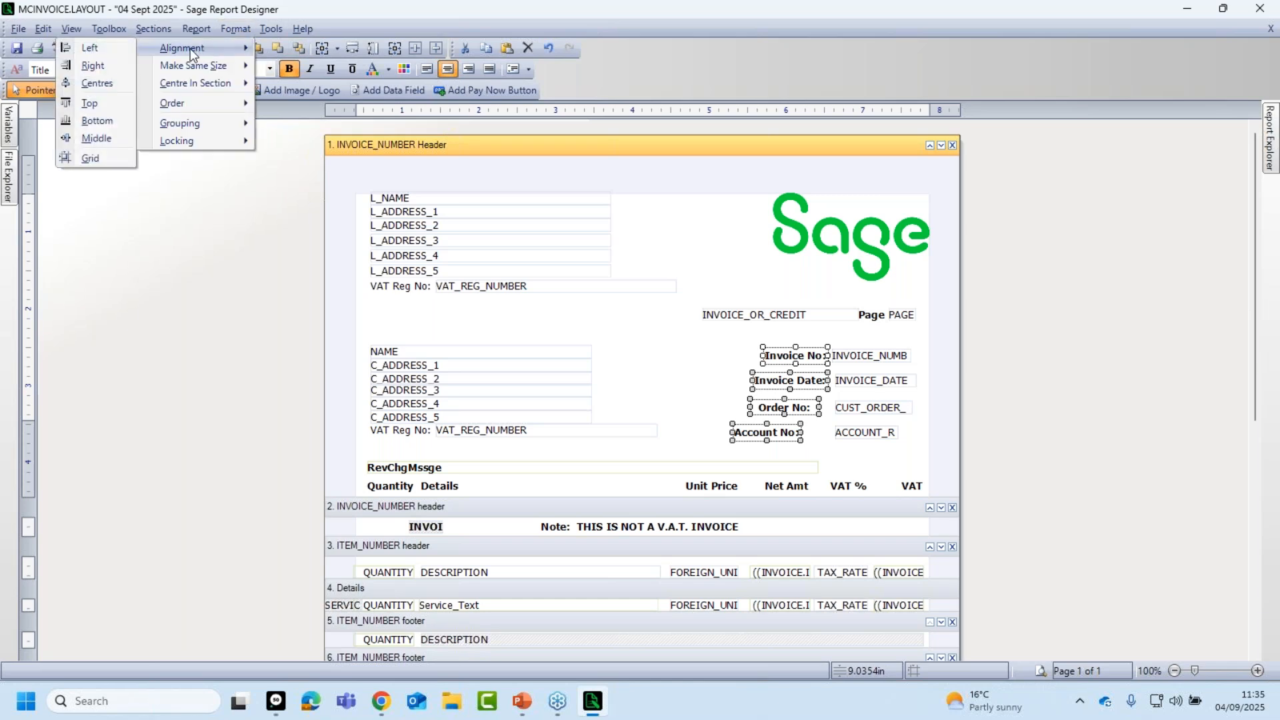
left_click(93, 65)
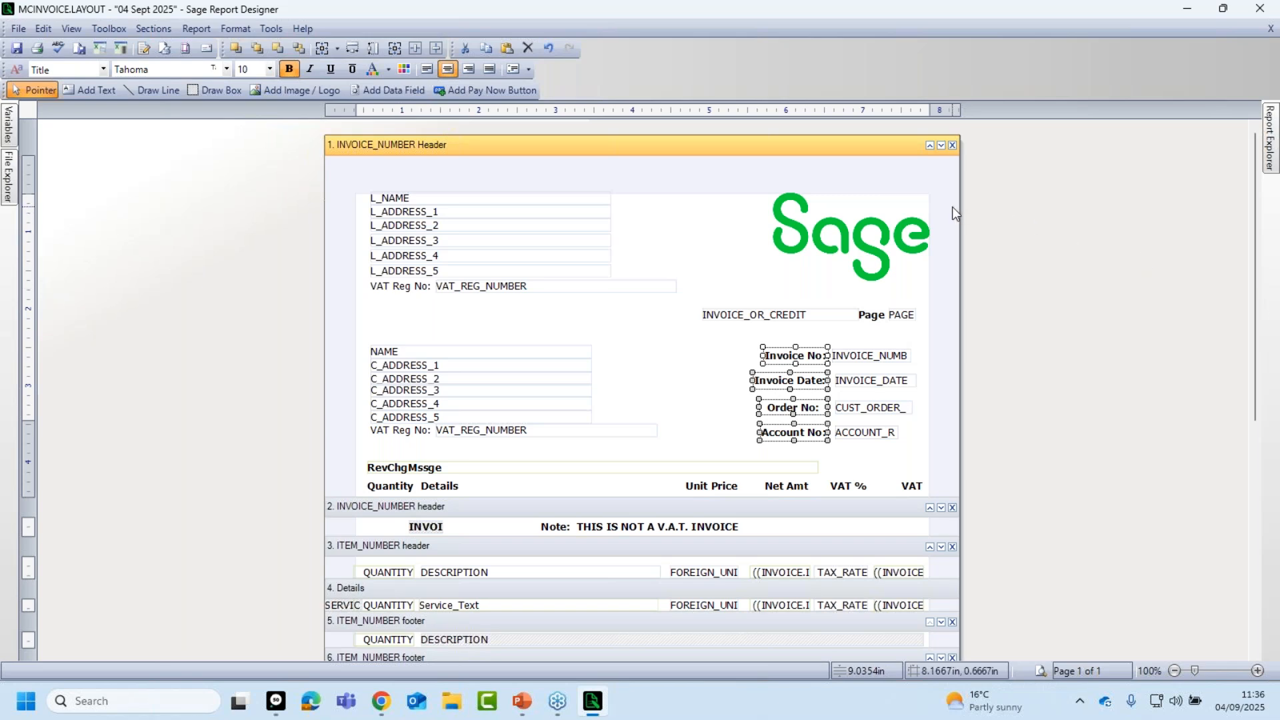
left_click(749, 276)
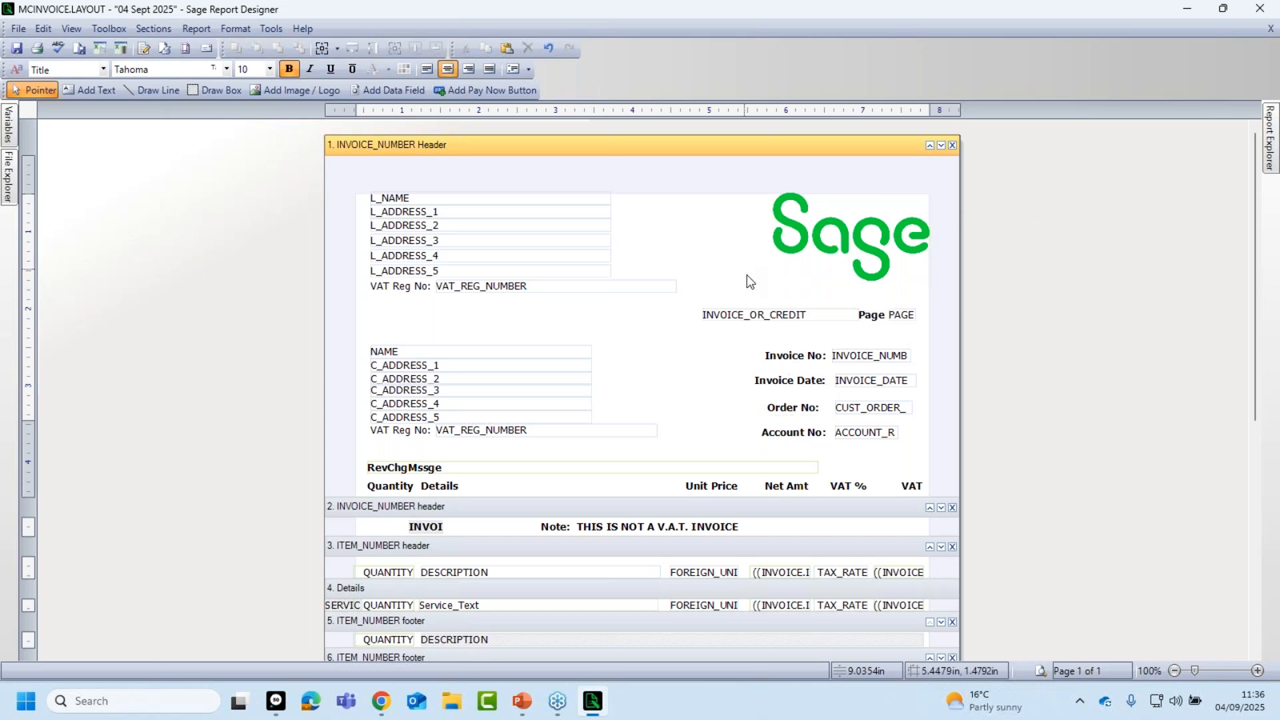
Right-align the Order No: label text without updating the Title style.
left_click(801, 412)
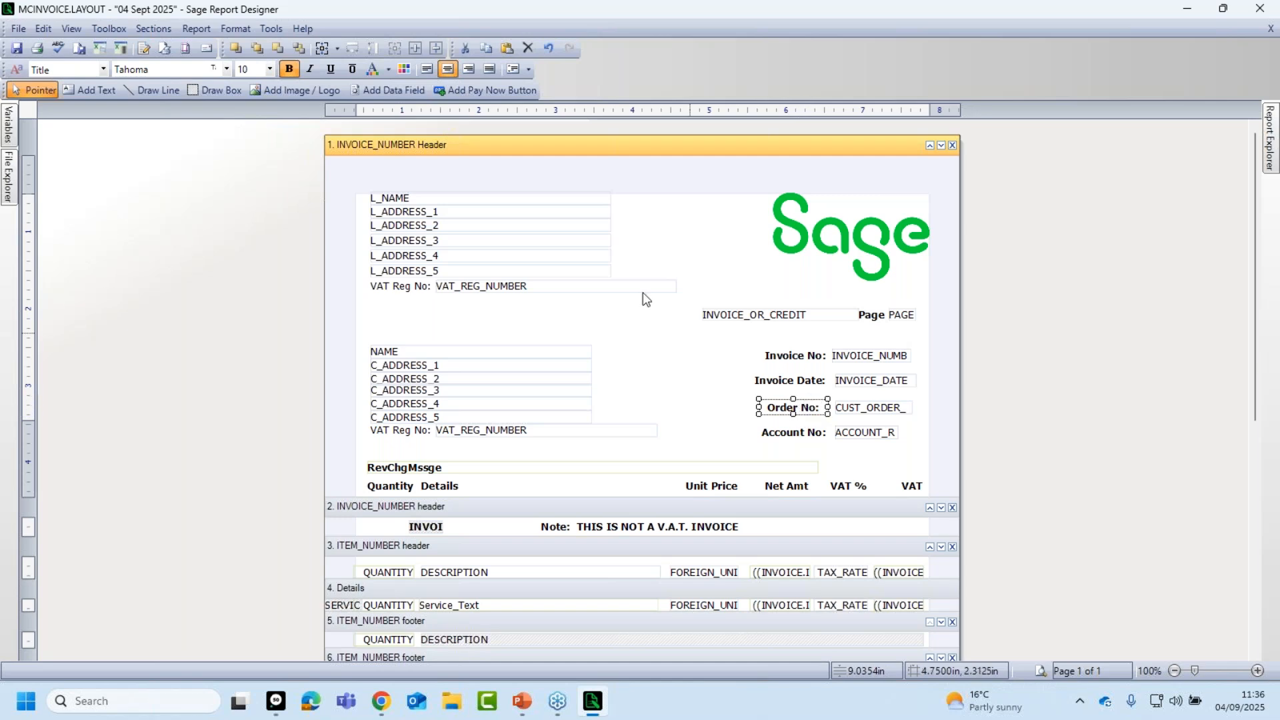
left_click(471, 67)
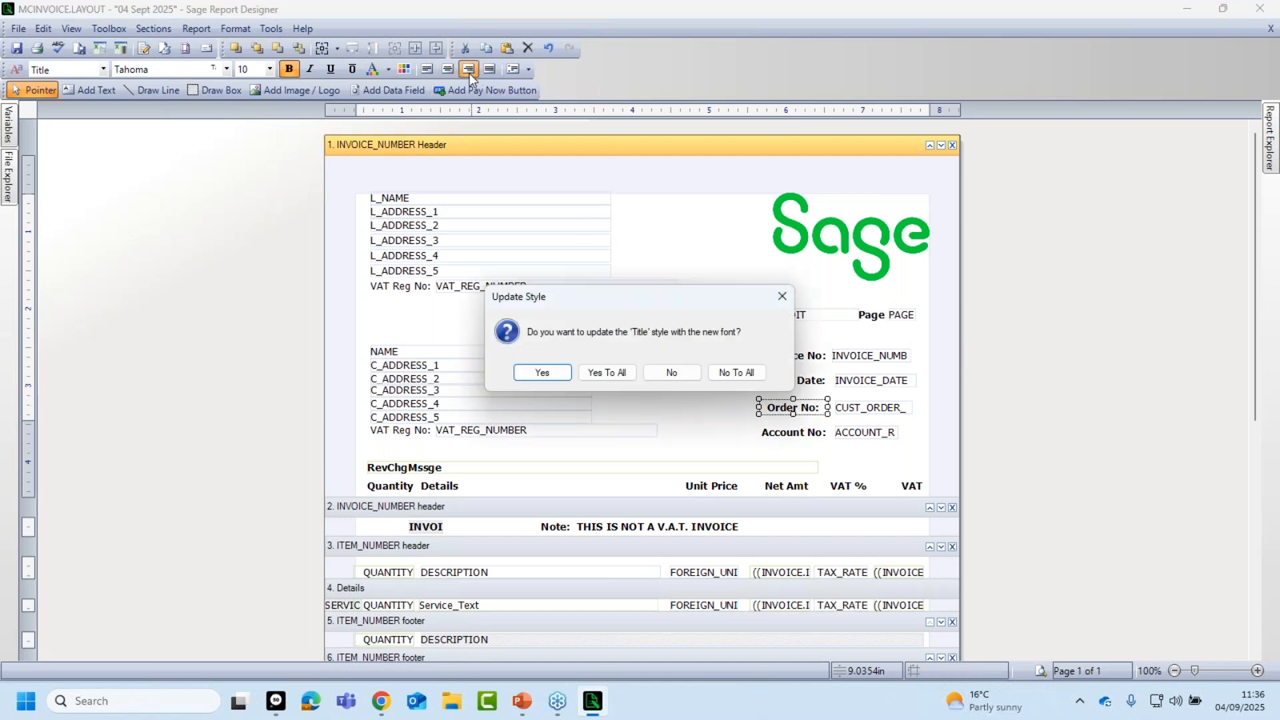
left_click(663, 372)
left_click(819, 447)
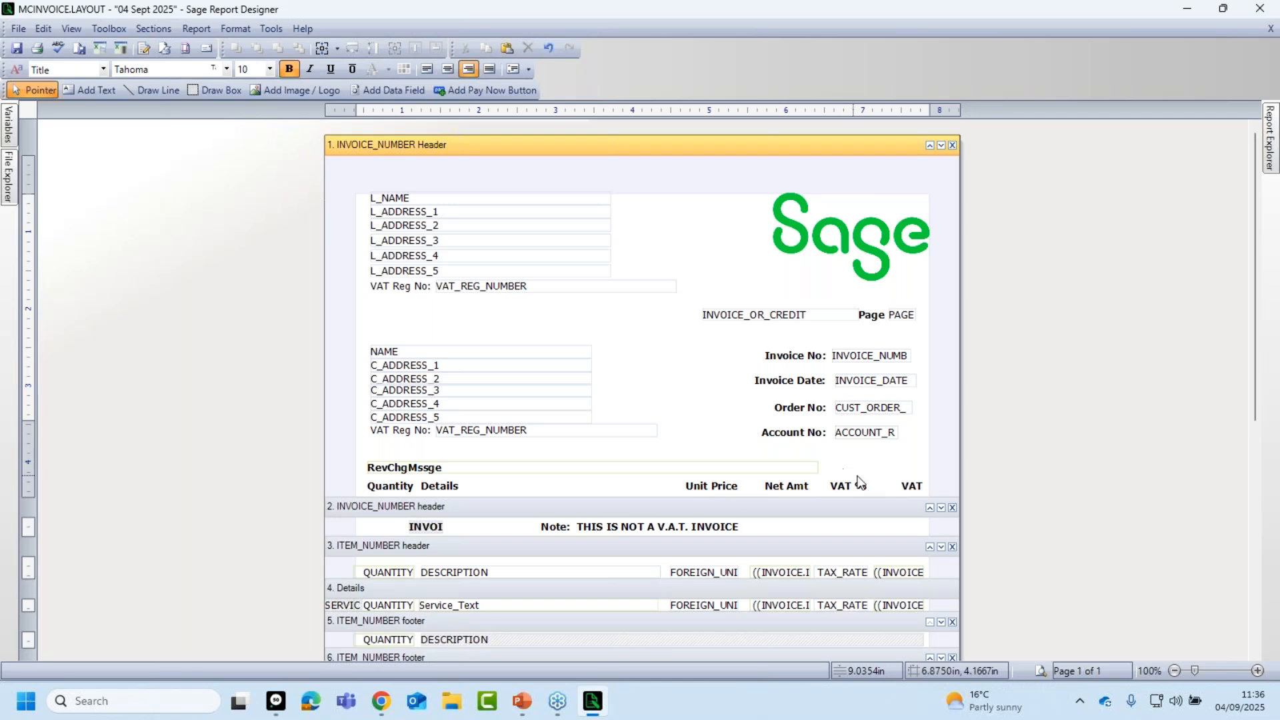
left_click(1041, 670)
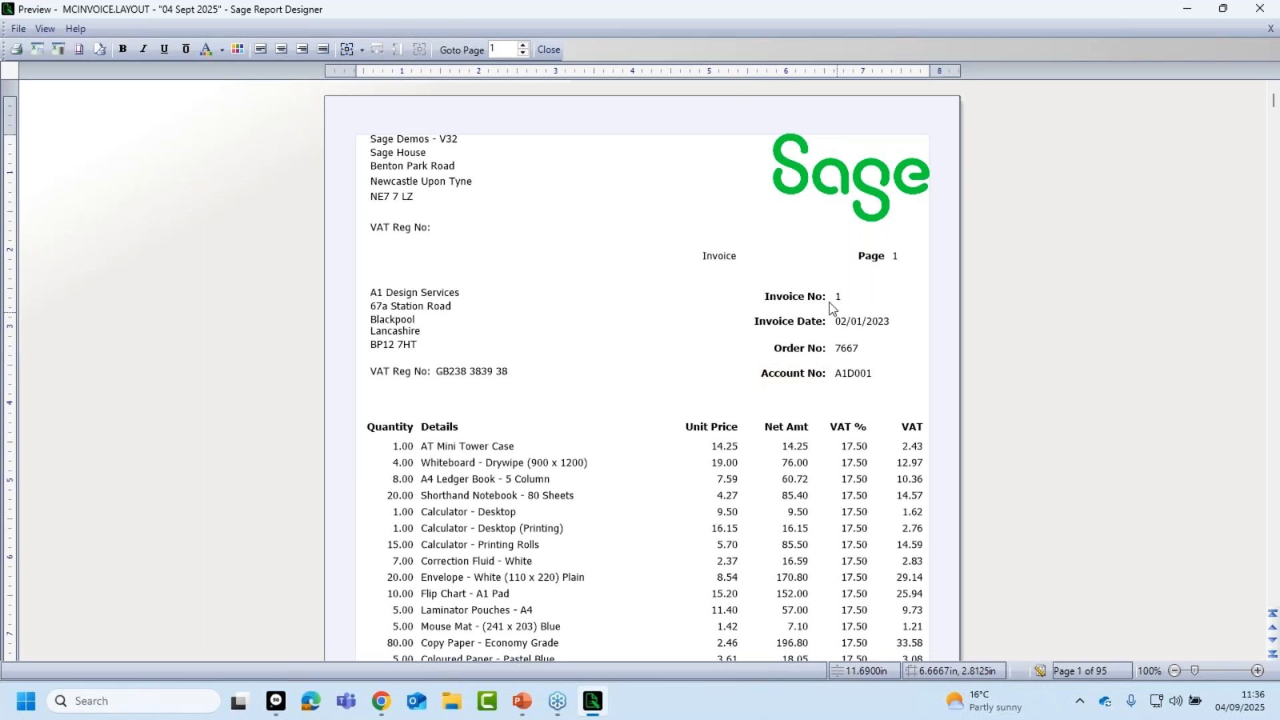
left_click(1039, 670)
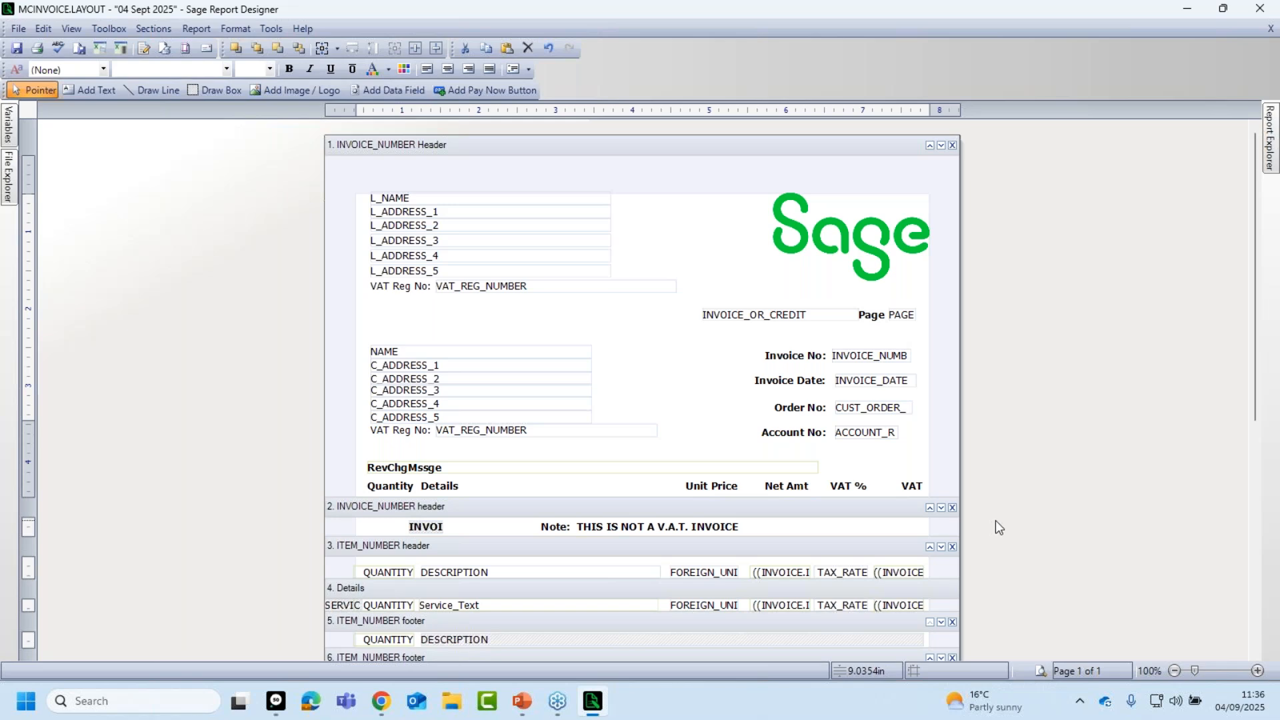
Delete the DEL_NAME and DEL_ADDRESS_1 through DEL_ADDRESS_5 fields from section 12.
left_click_drag(1256, 283, 1259, 561)
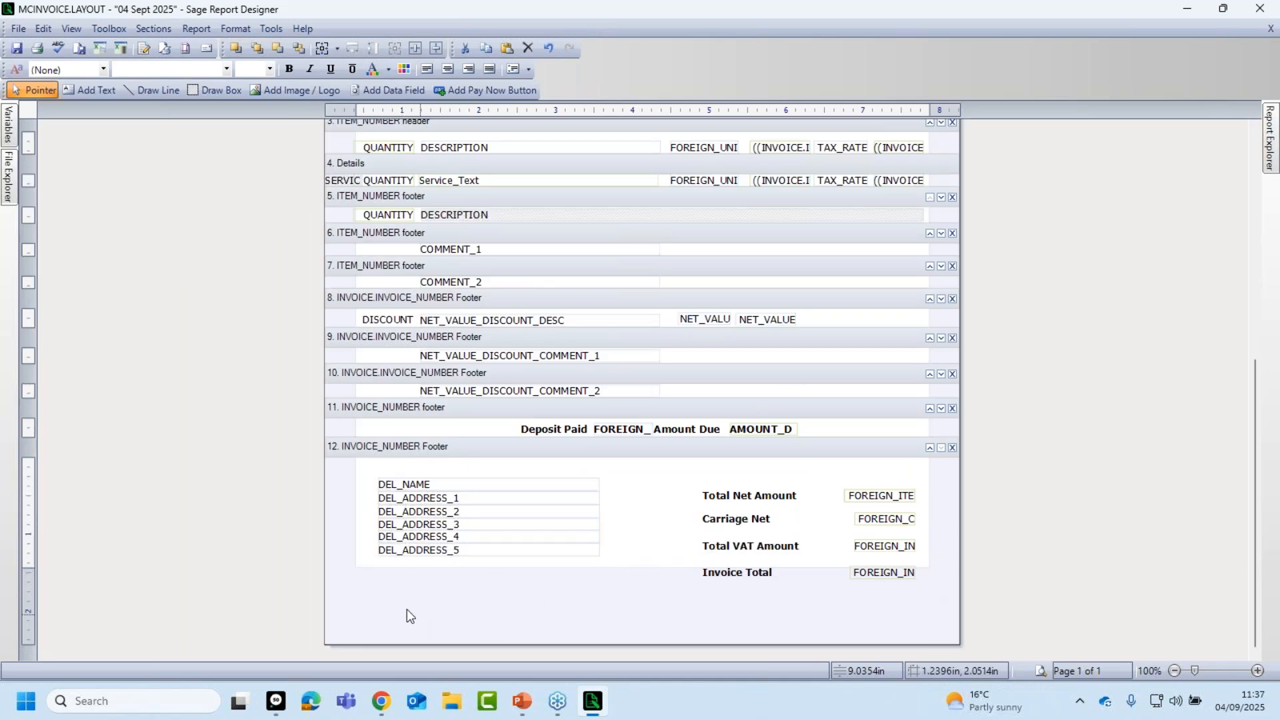
left_click(480, 487)
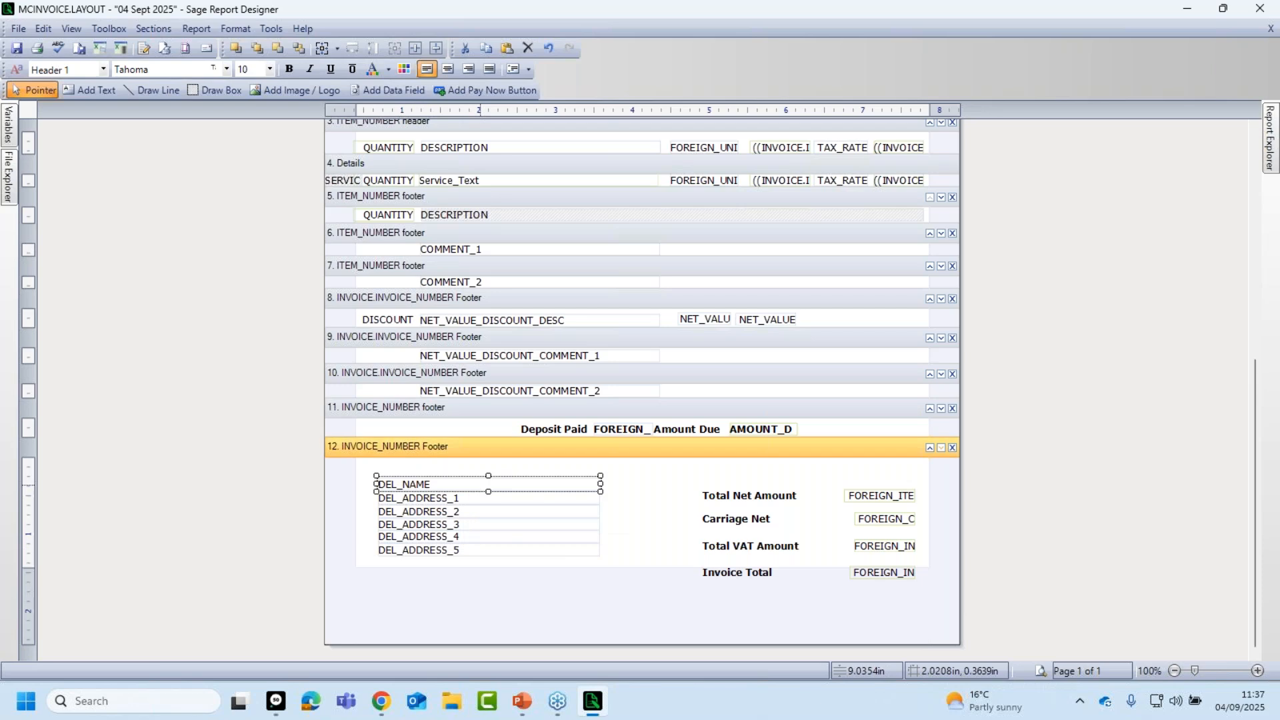
key("Delete")
left_click(480, 498)
key("Delete")
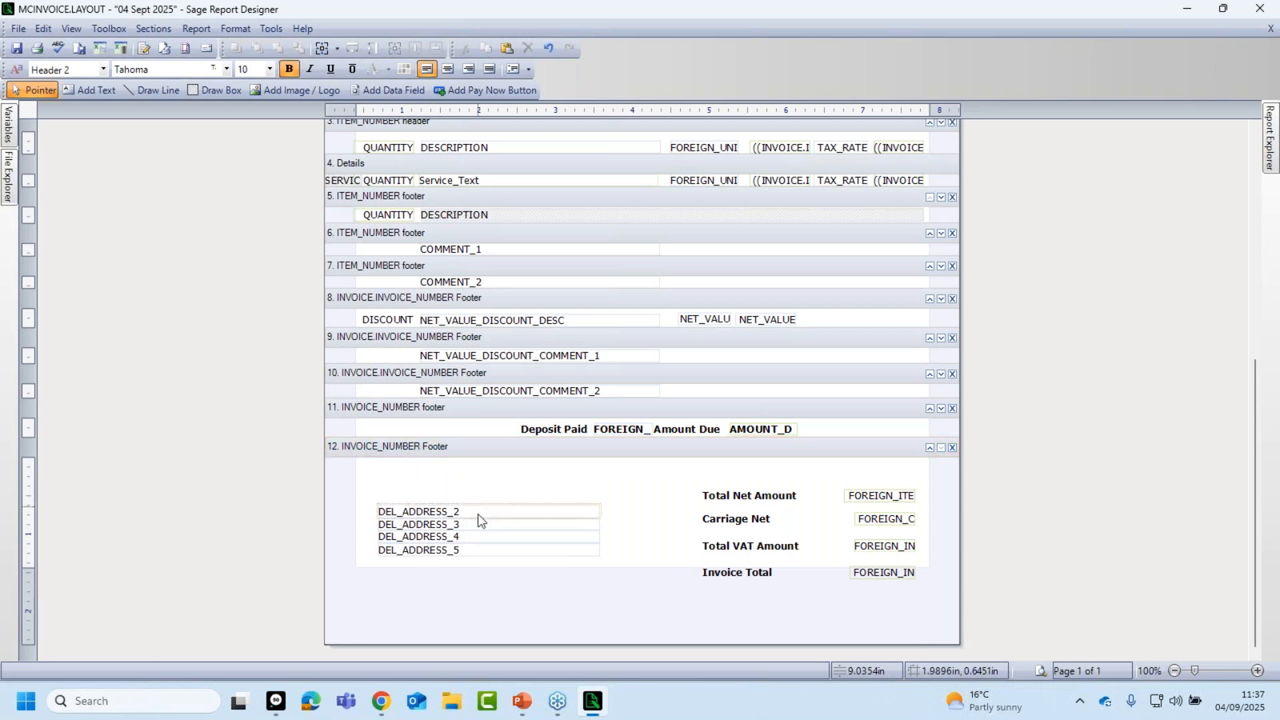
left_click(480, 511)
key("Delete")
left_click(480, 524)
key("Delete")
left_click(480, 537)
key("Delete")
left_click(483, 554)
key("Delete")
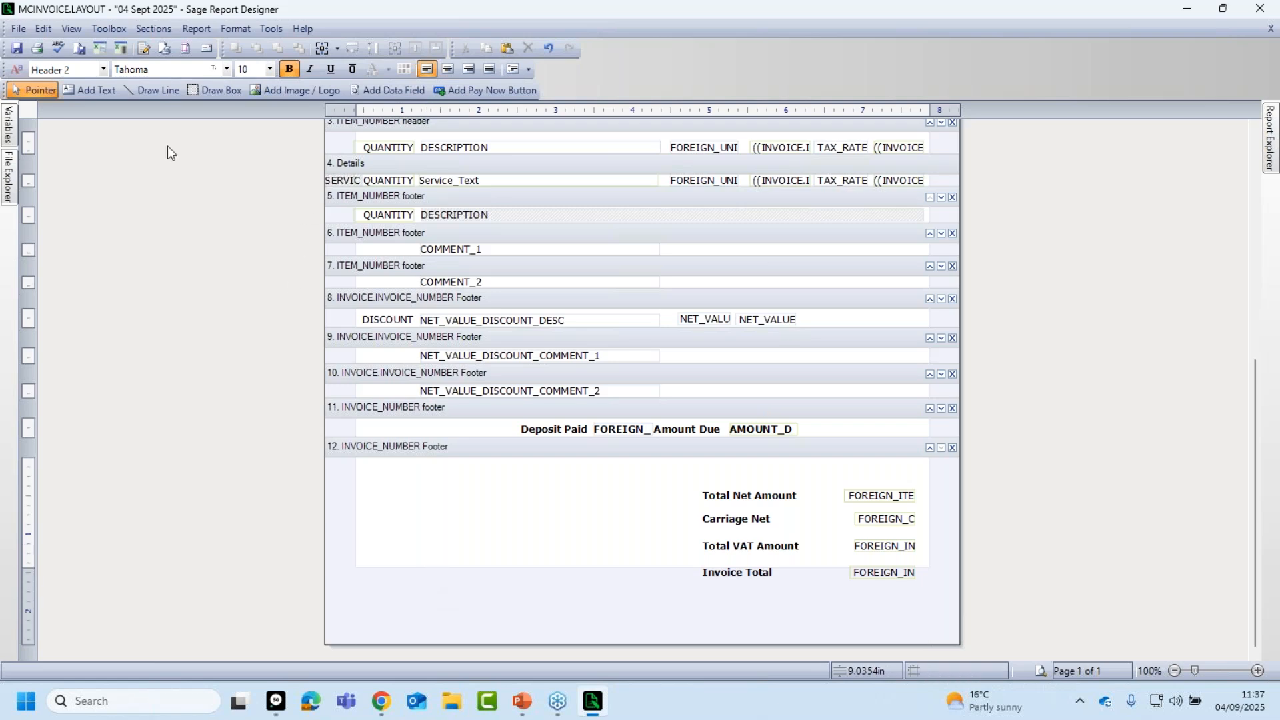
Add a footer text block left of the totals: 'To pay us online:', 'Bank - Lloyds', 'Sort code: 121212', 'Account No - 12345678'.
left_click(96, 90)
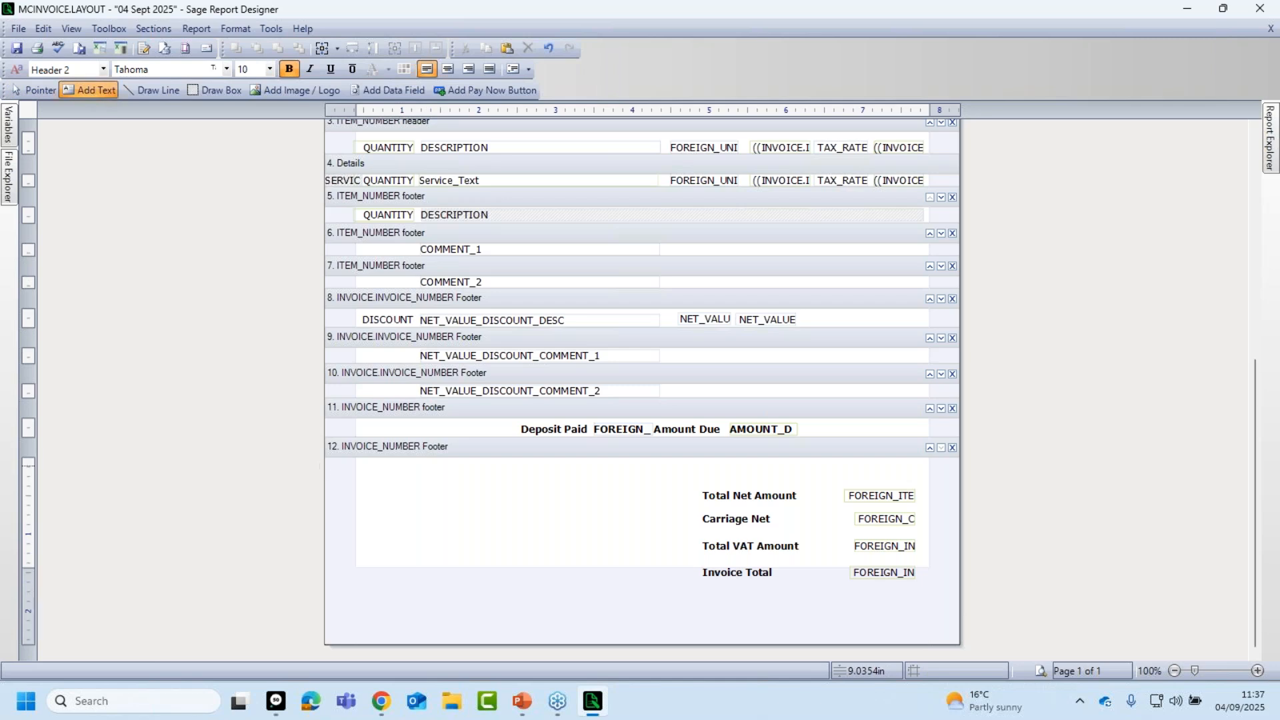
left_click(371, 493)
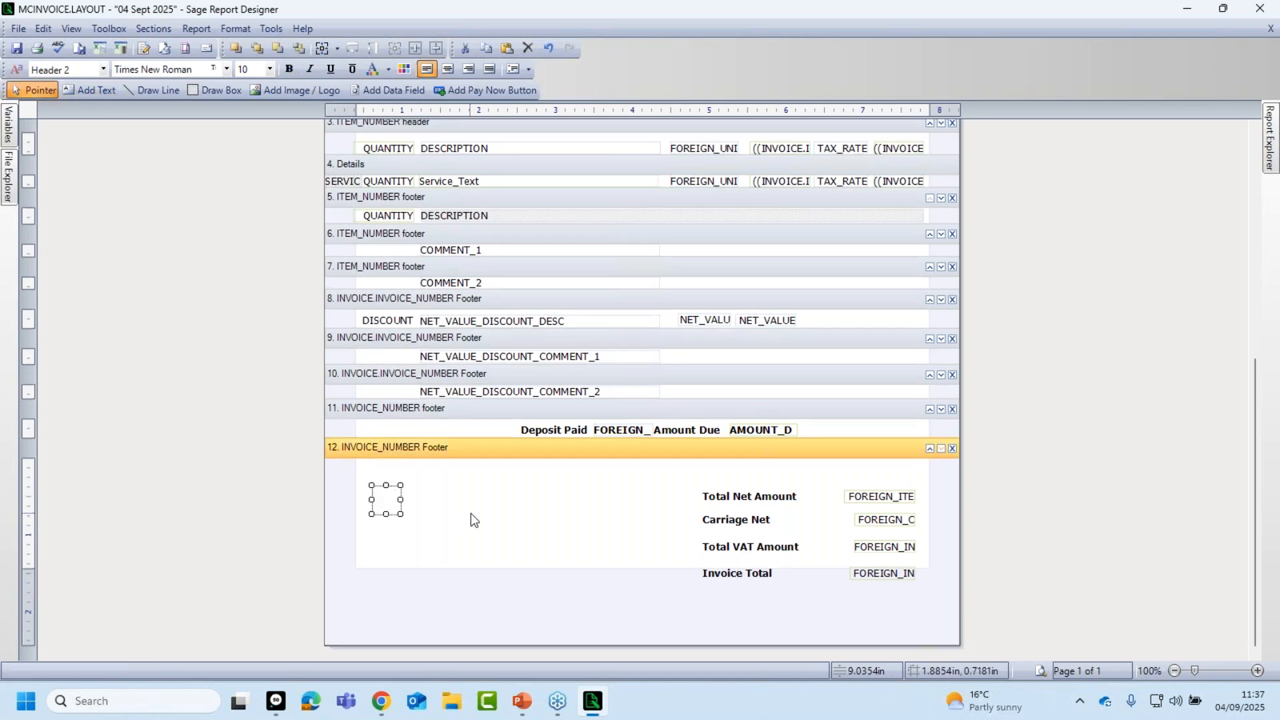
type("To pay us online")
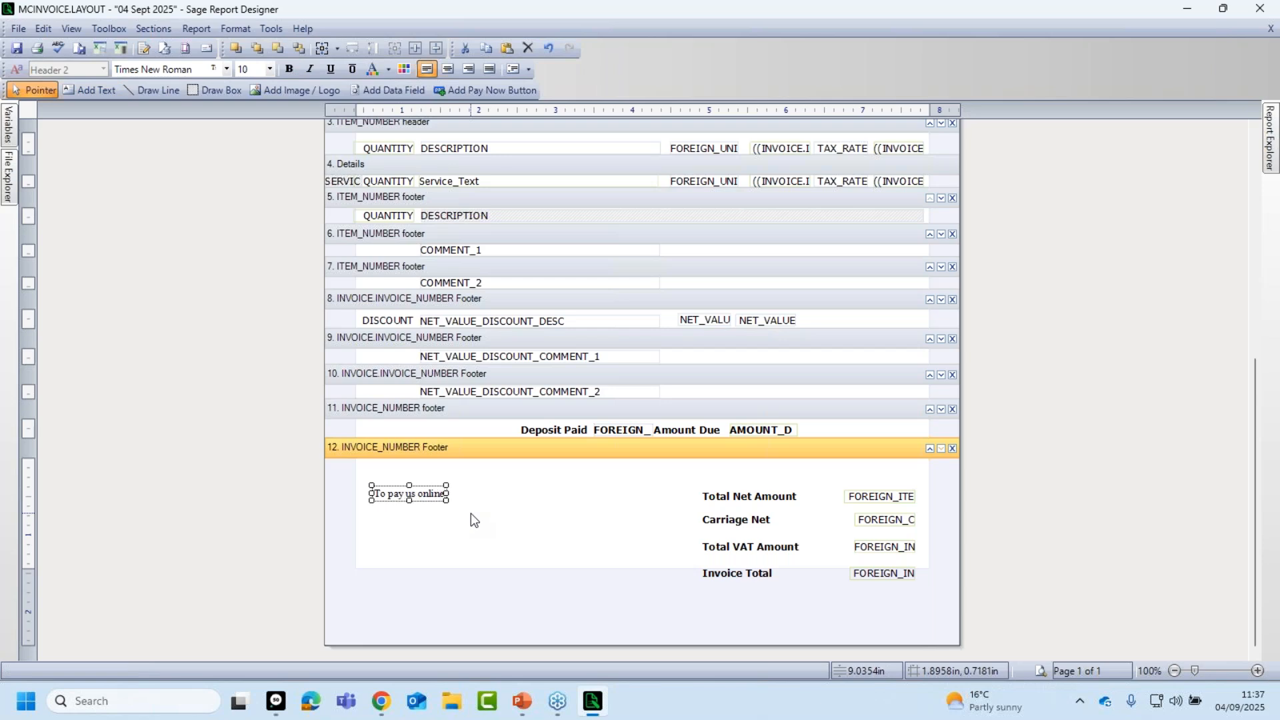
type(":")
key("Return")
type("Bank ")
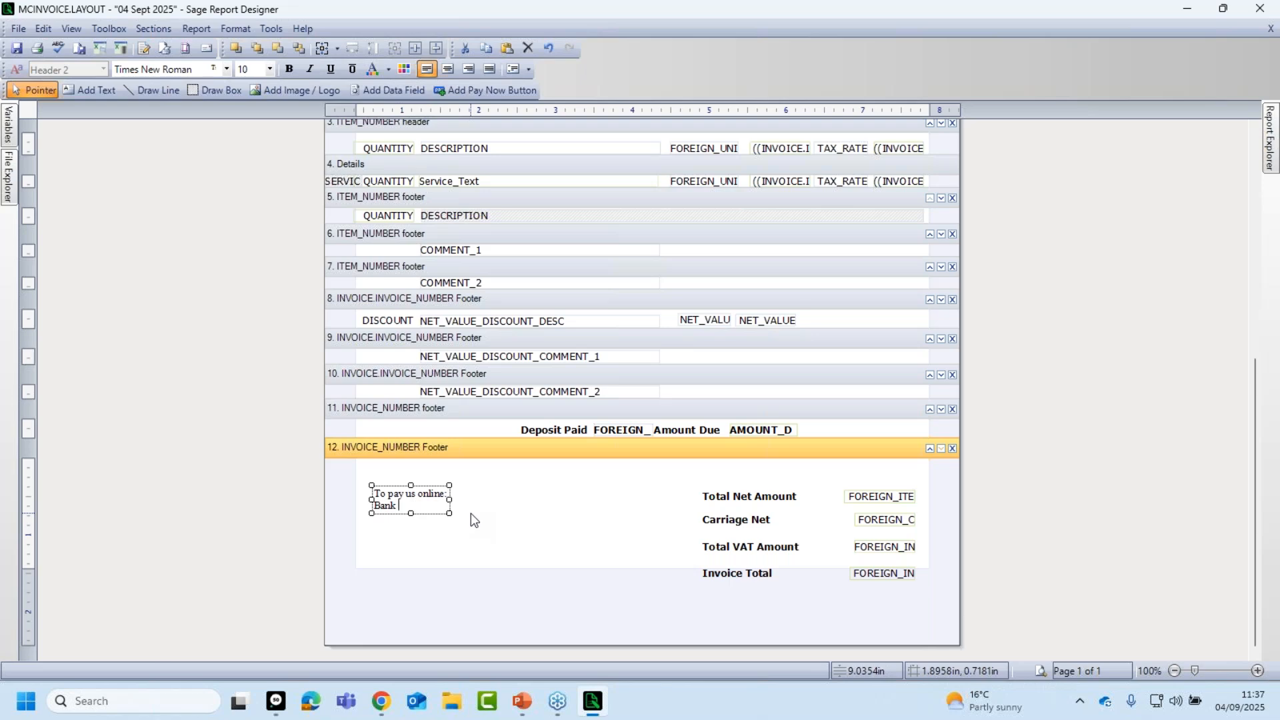
type("- Lloyds")
key("Return")
type("Sort")
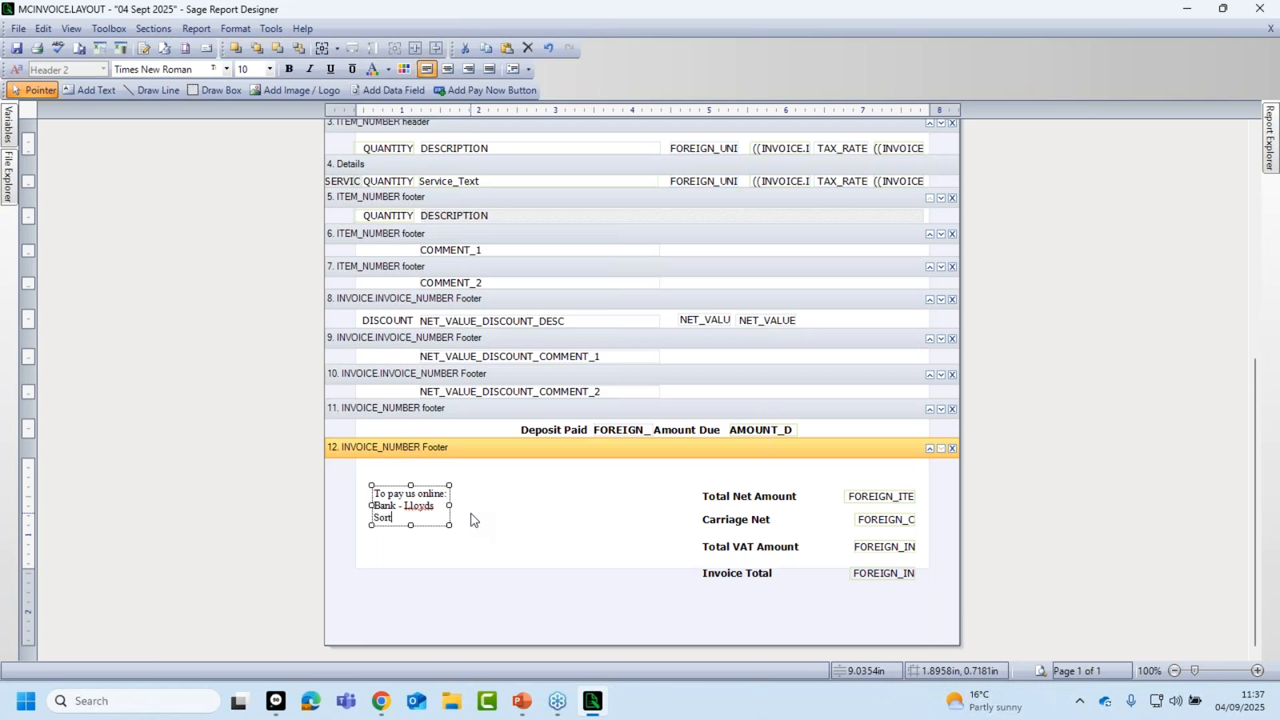
type(" code: 121212")
key("Return")
type("Account No - 12345678")
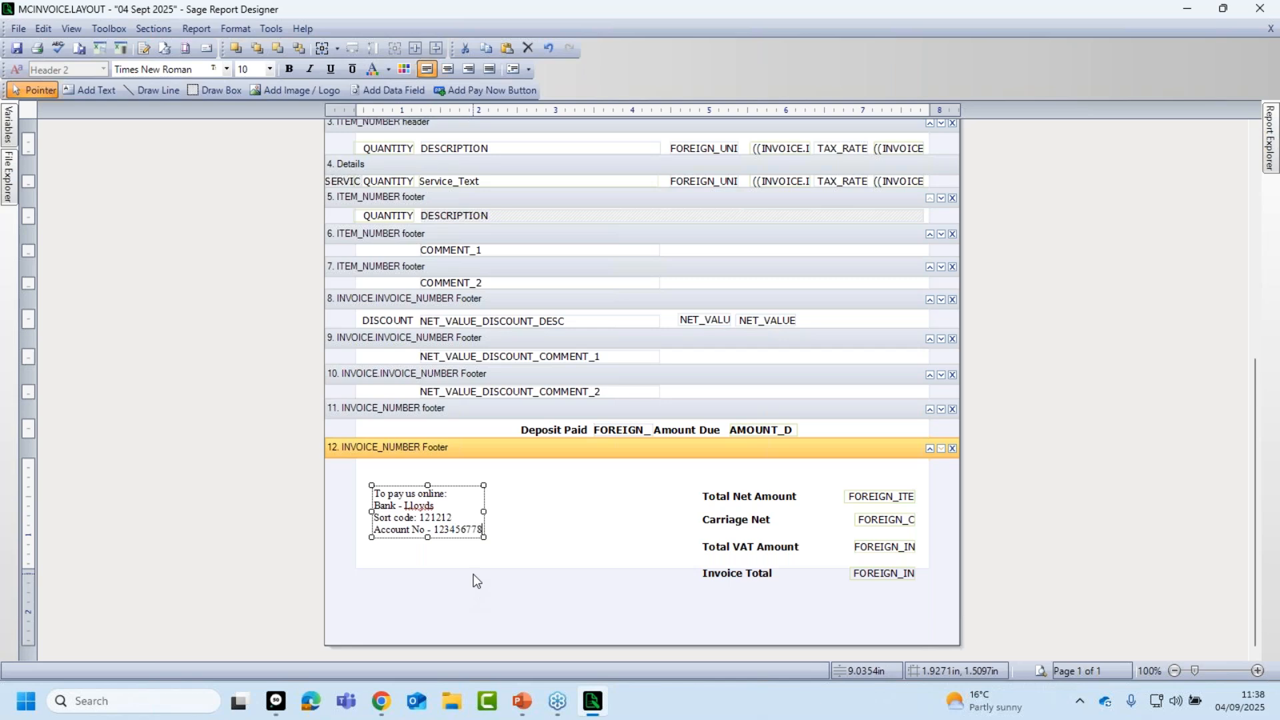
left_click(615, 520)
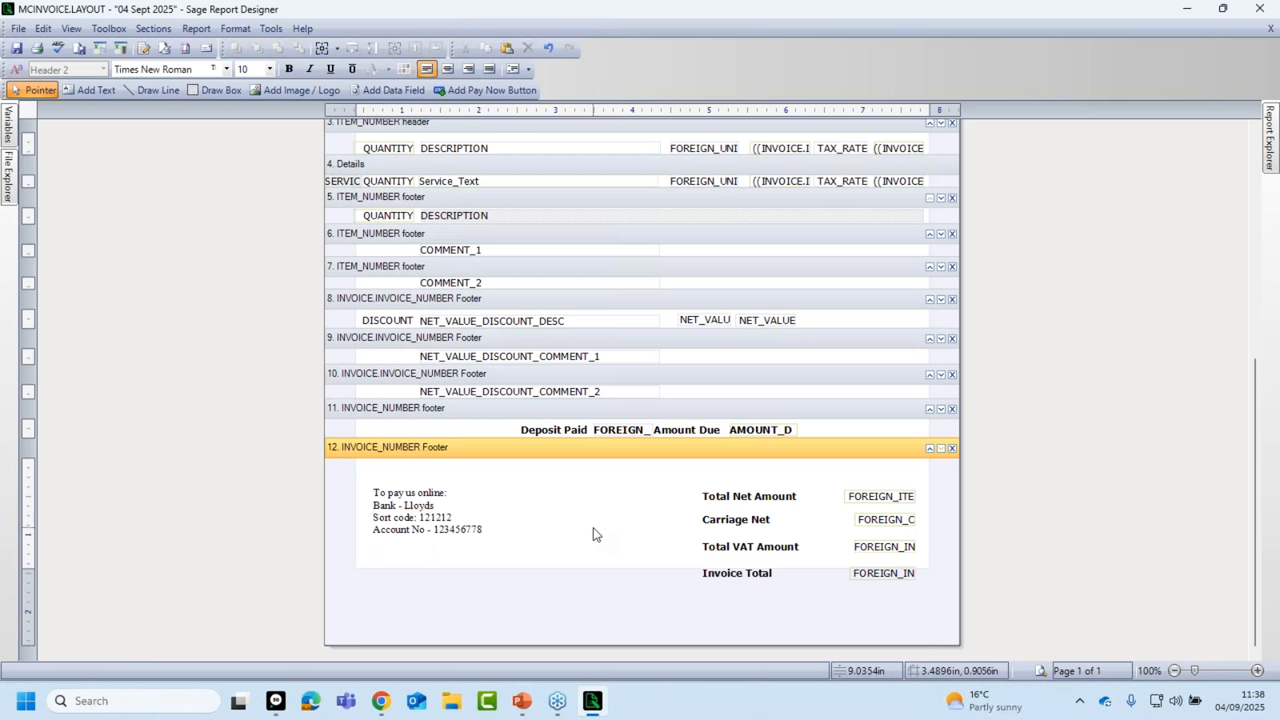
mouse_move(430, 532)
left_mouse_down()
mouse_move(507, 552)
mouse_move(414, 550)
mouse_move(446, 519)
mouse_move(421, 508)
mouse_move(417, 519)
left_mouse_up()
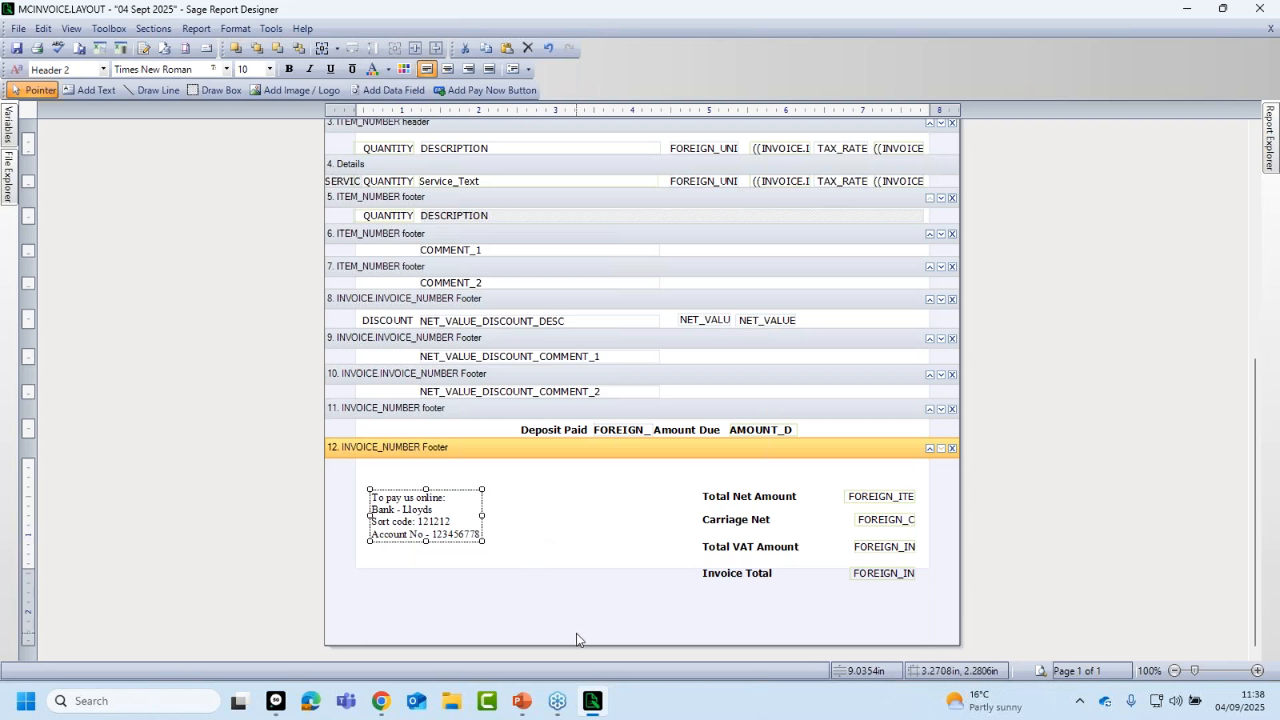
Deselect the bank details block and scroll back up to the top of the layout.
left_click(603, 572)
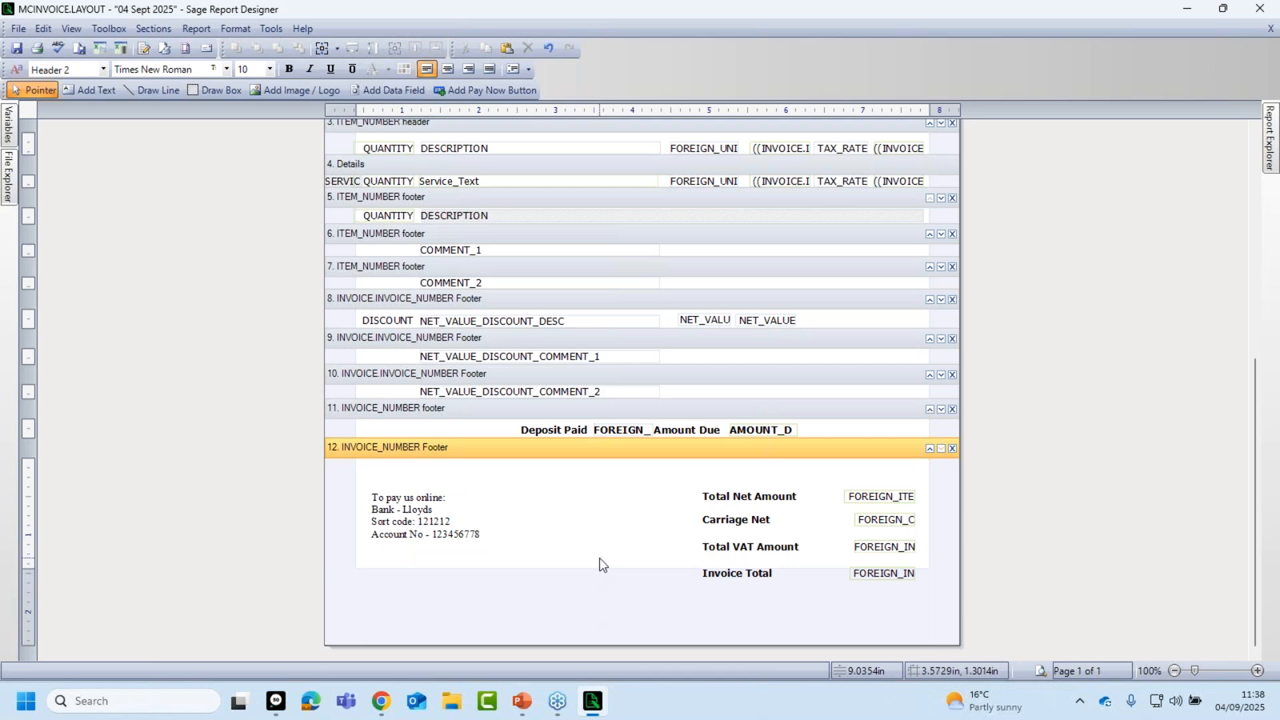
scroll(600, 564, "up", 10)
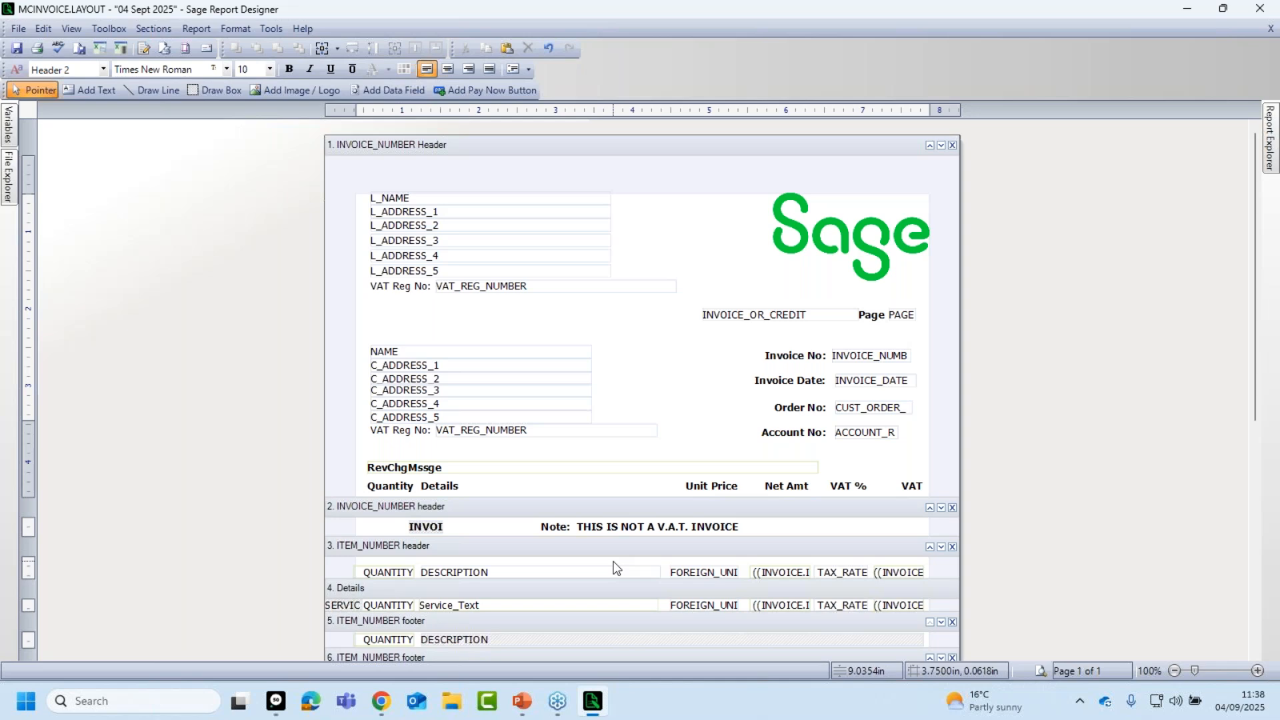
Save the layout, close Report Designer, and preview the 04 Sept 2025 layout full-screen before closing it.
left_click(16, 48)
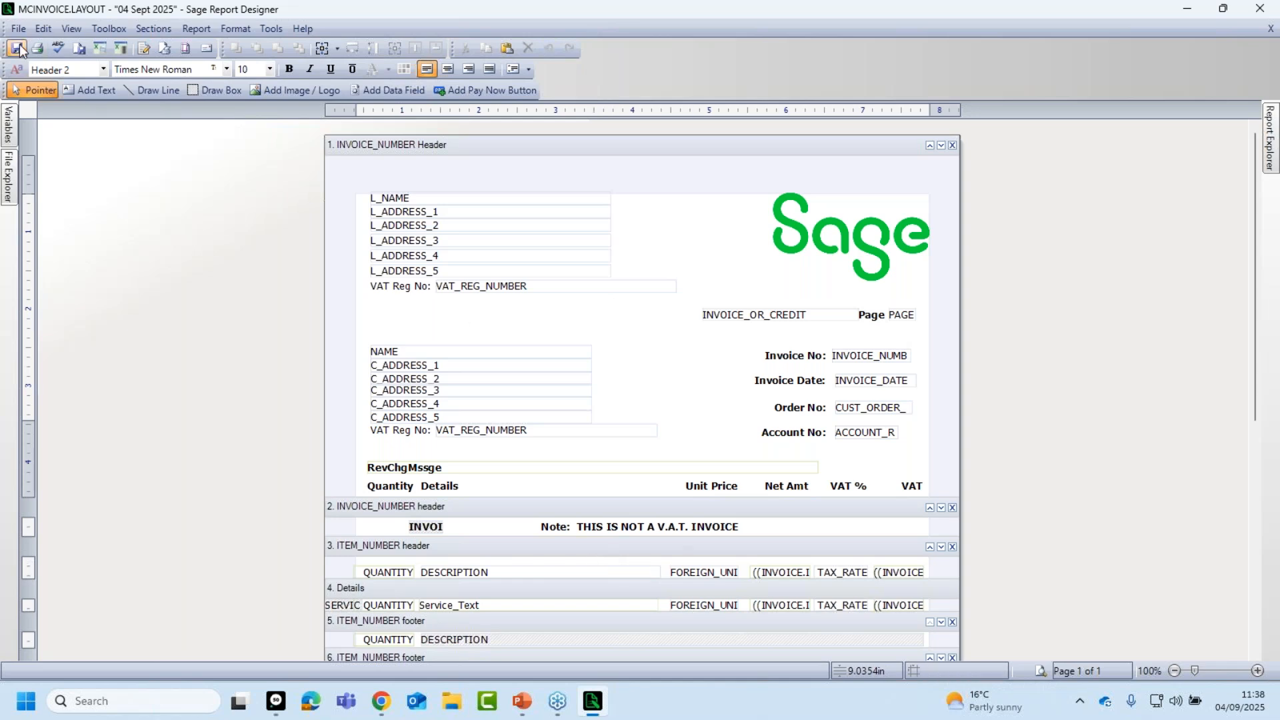
left_click(1261, 9)
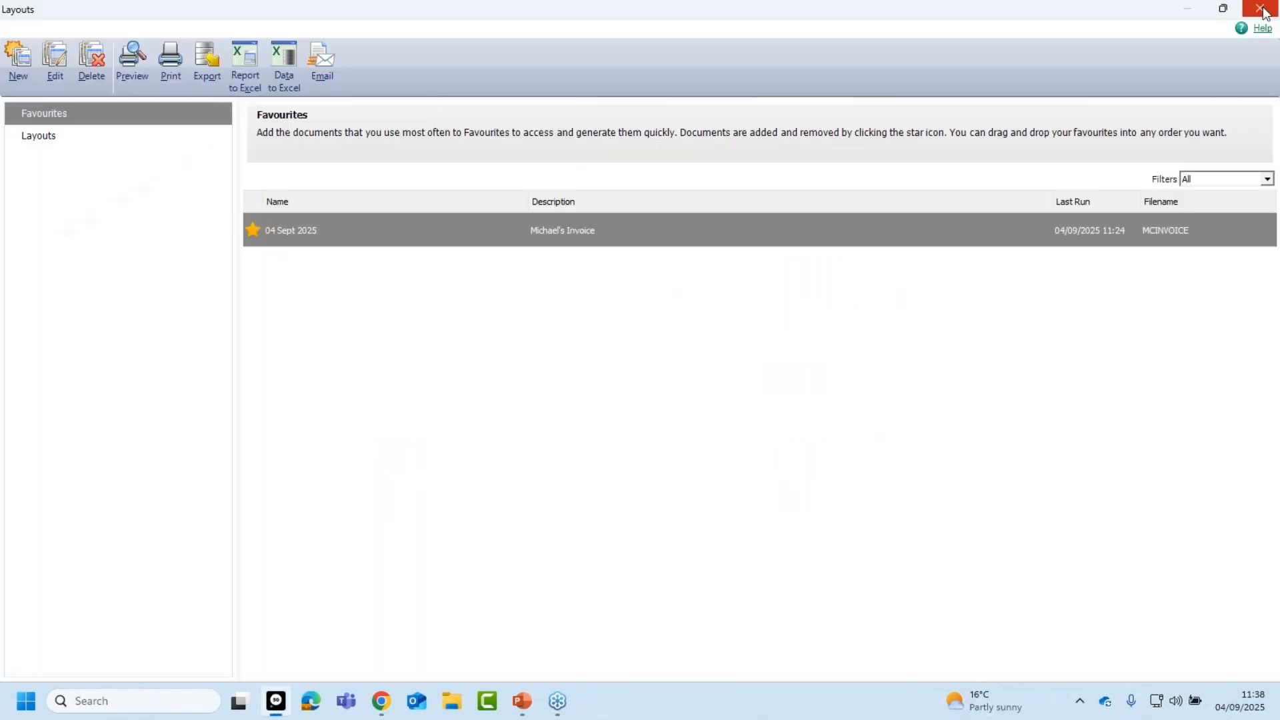
left_click(132, 59)
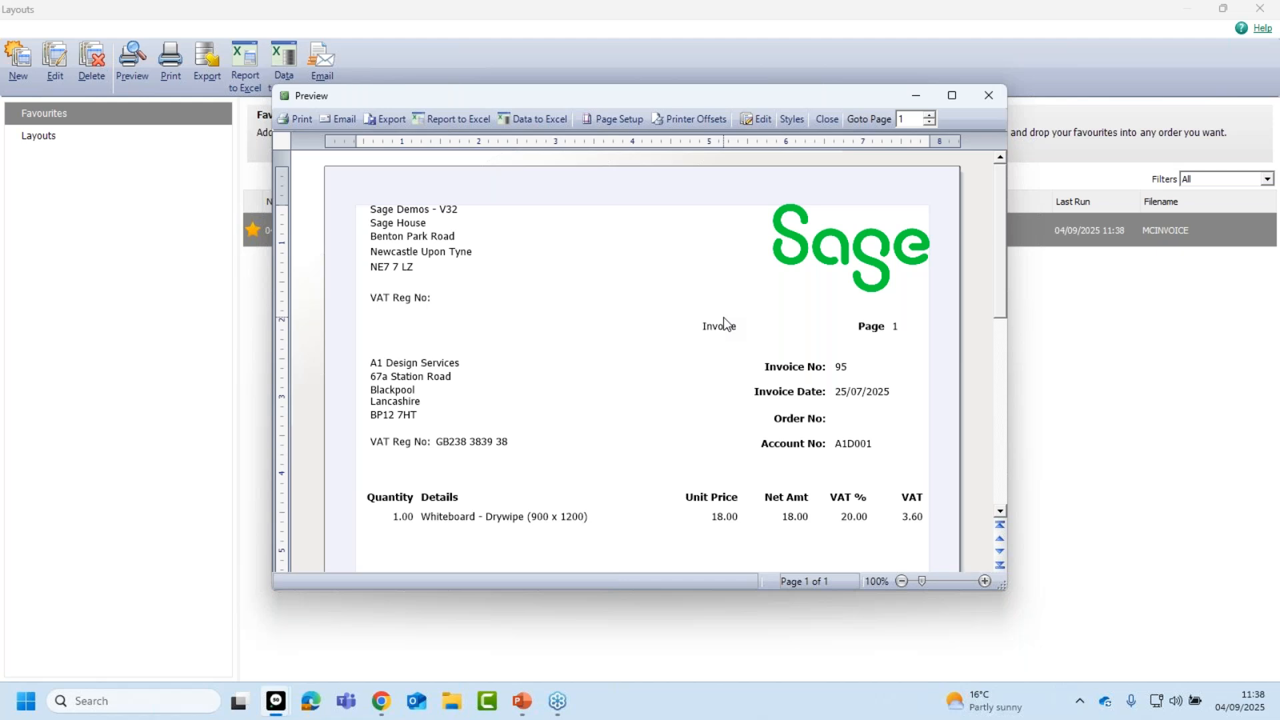
left_click(953, 98)
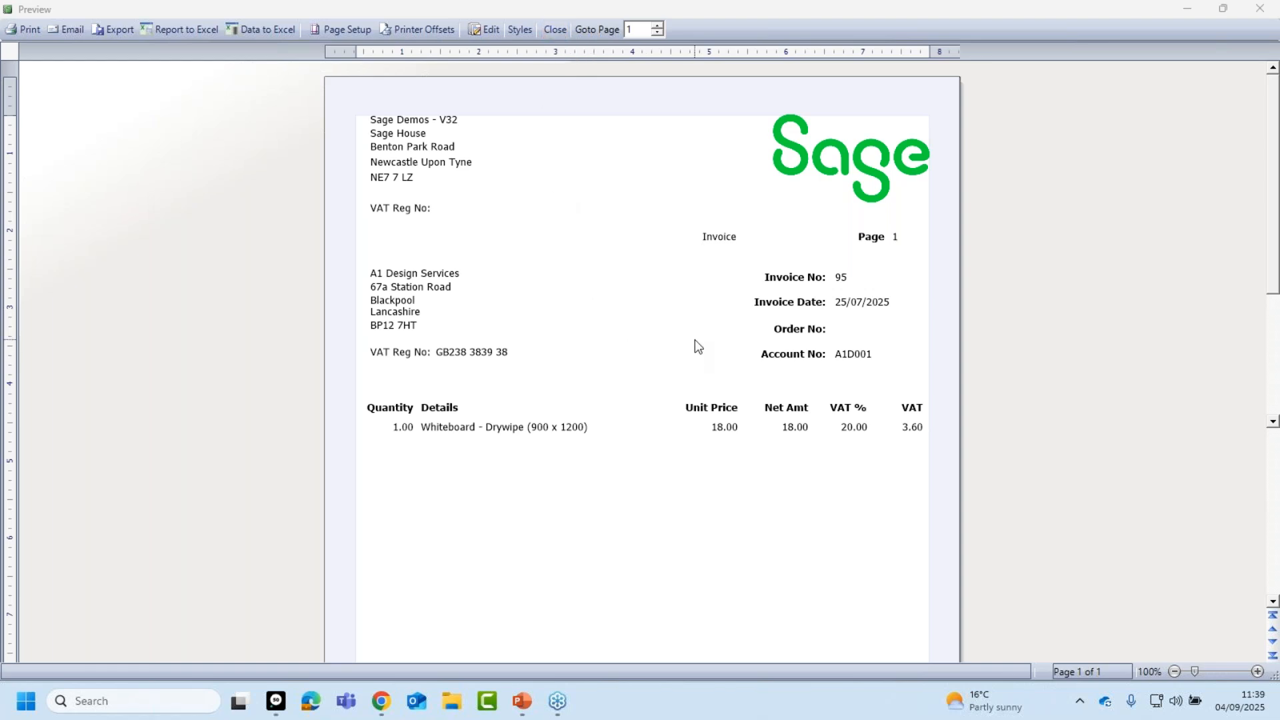
left_click(552, 30)
mouse_move(595, 245)
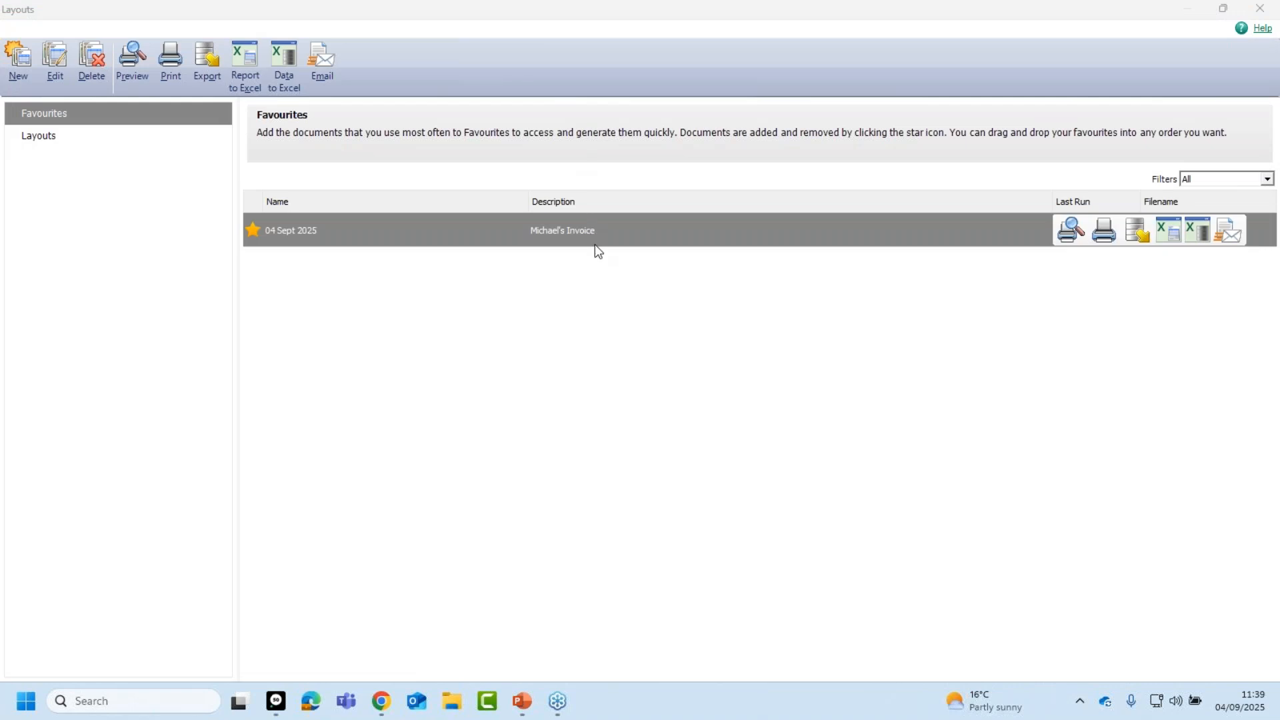
Reopen the 04 Sept 2025 layout for editing and preview it with sample invoice data.
left_click(59, 66)
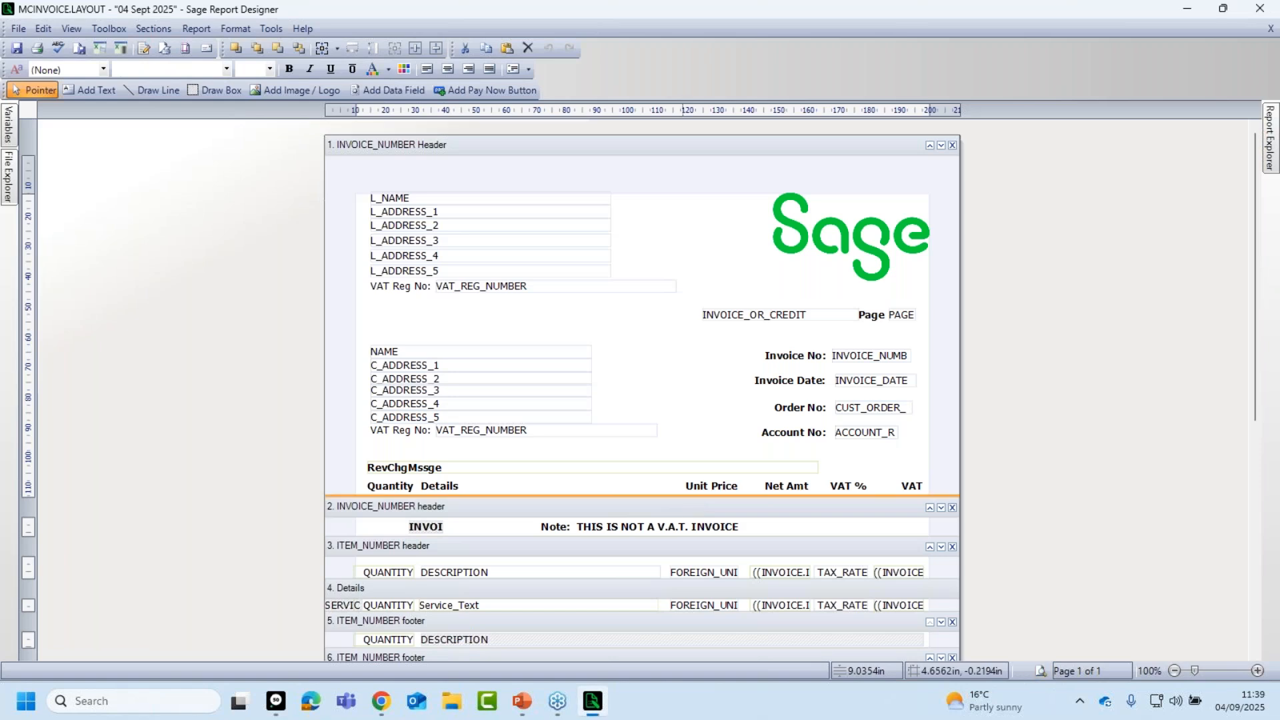
left_click(1039, 672)
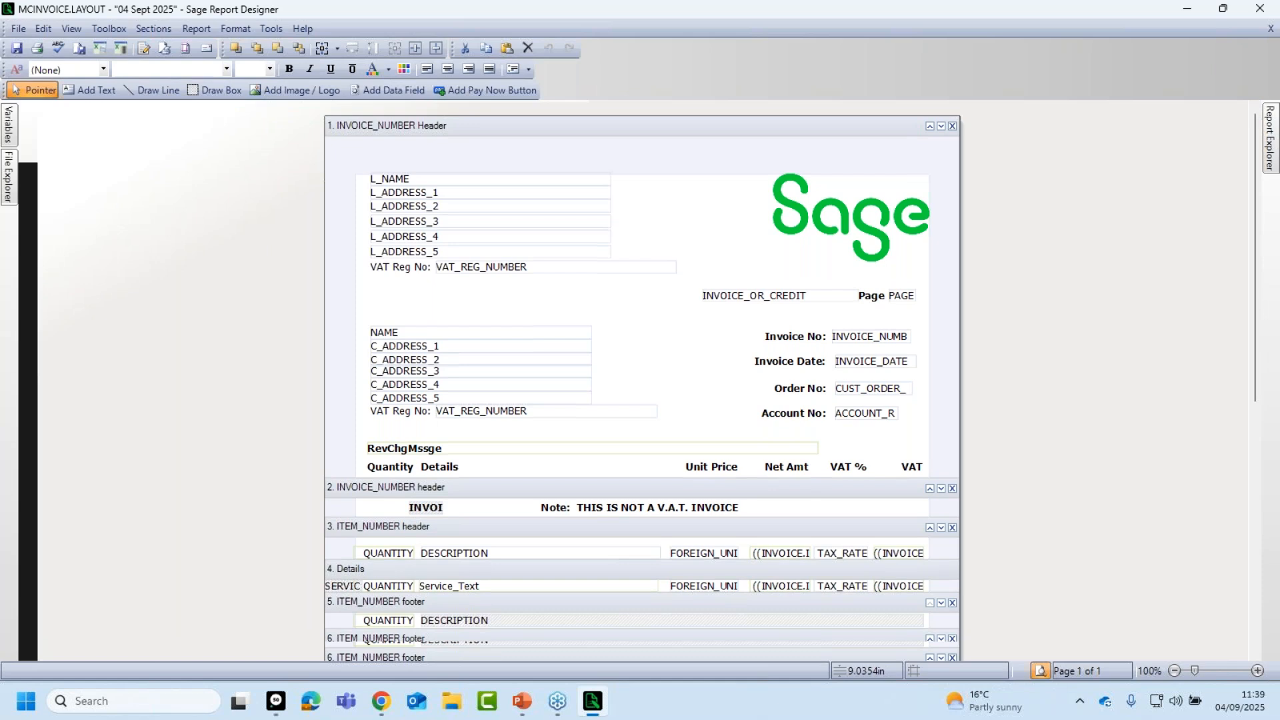
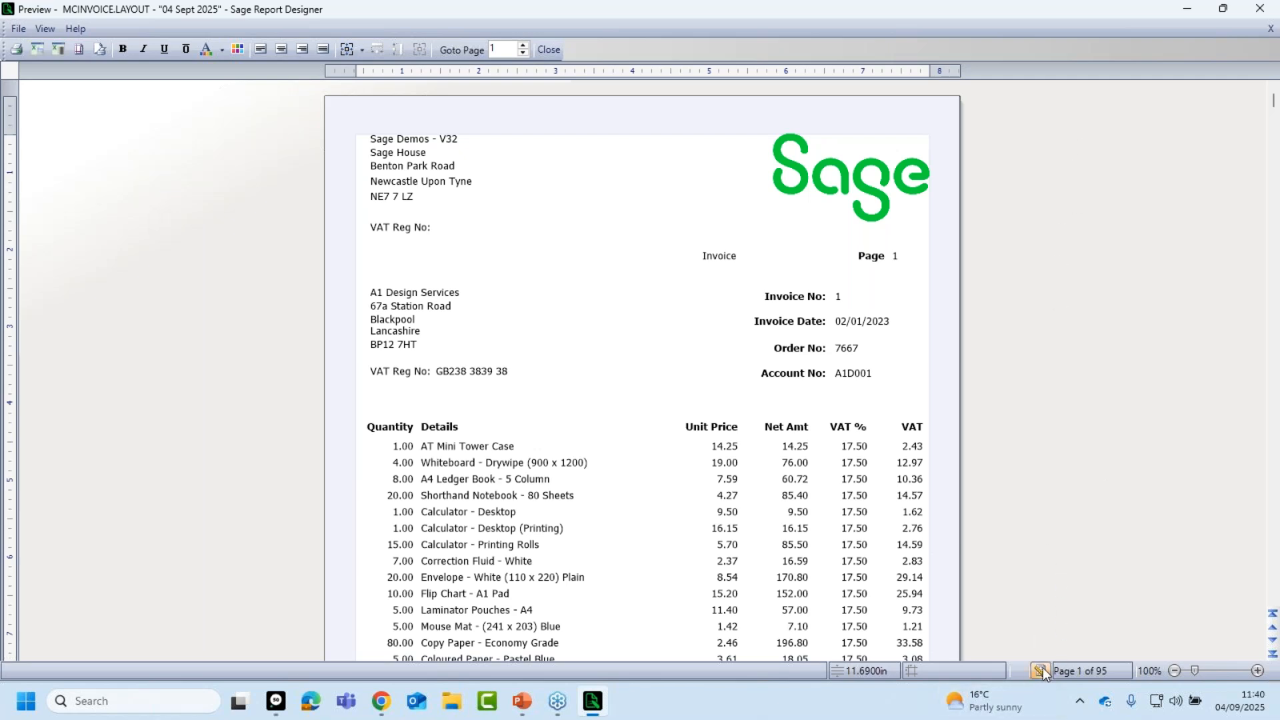
Close the invoice preview and the Layouts window to return to the invoices and credits list.
left_click(1261, 9)
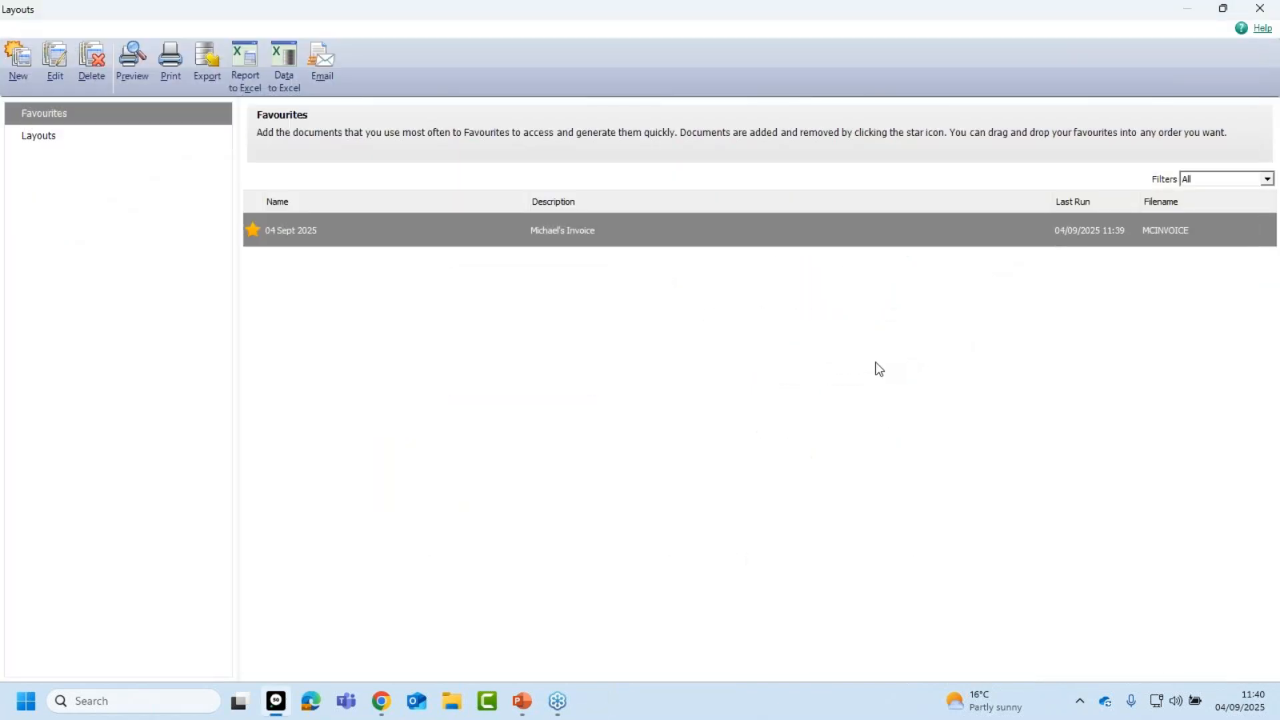
mouse_move(450, 241)
left_click(1261, 9)
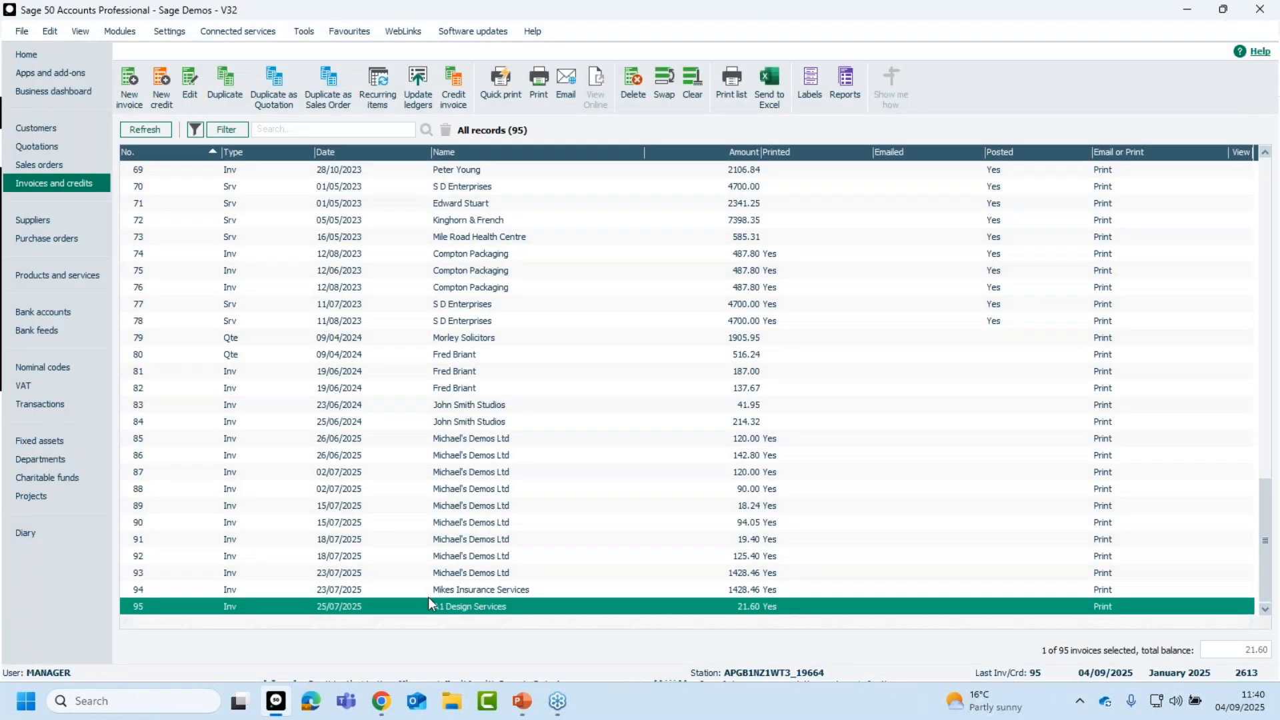
Add invoice 94 to the selection and preview invoices 94 and 95 full-screen with the 04 Sept 2025 layout.
left_click(490, 592)
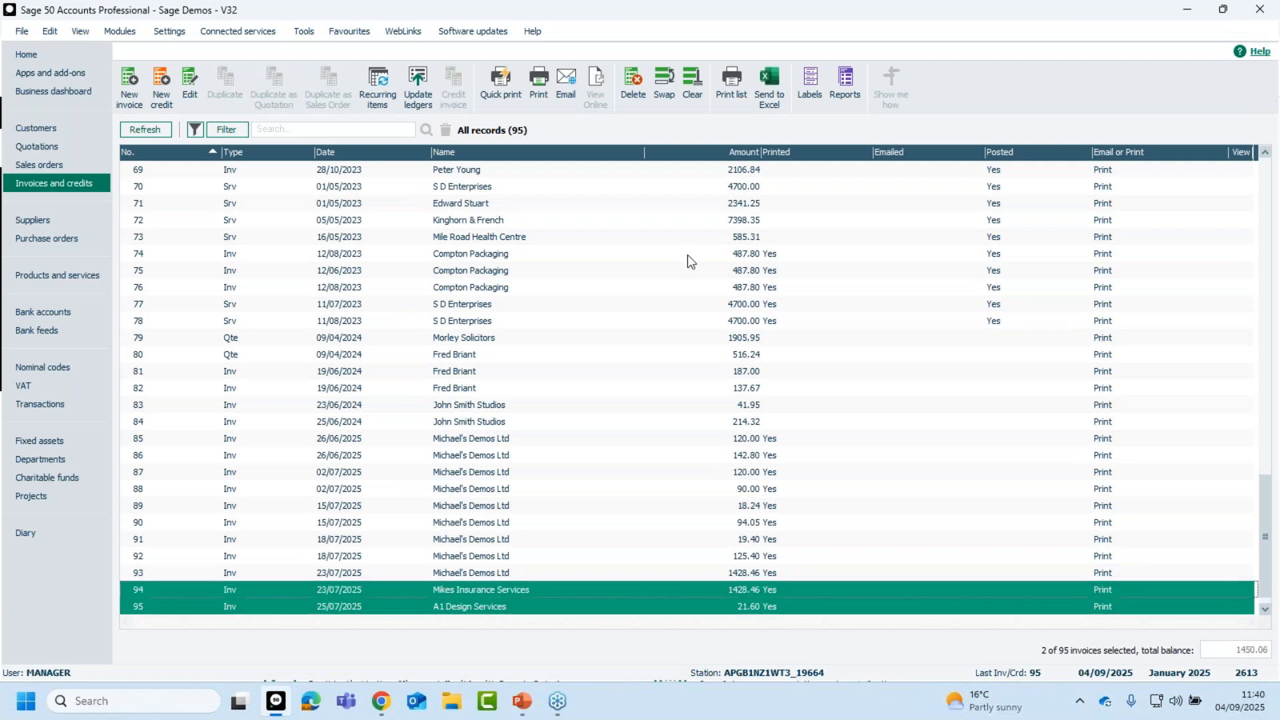
left_click(539, 82)
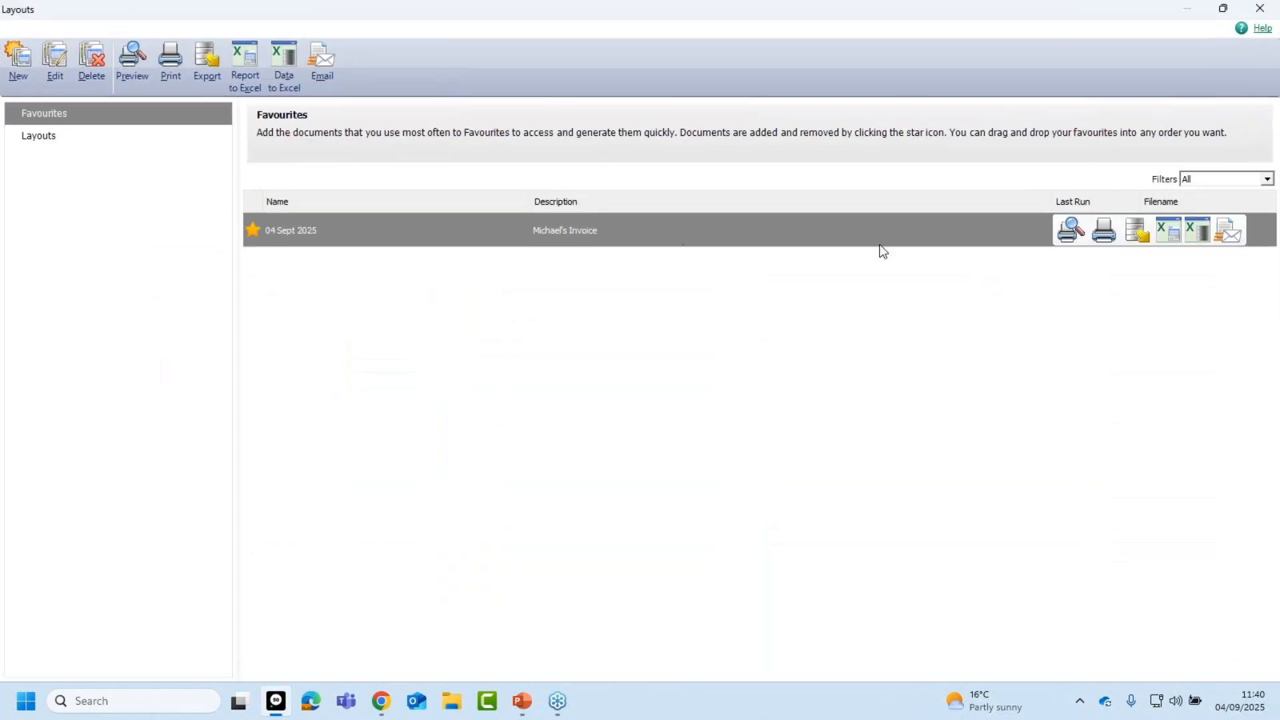
left_click(1071, 230)
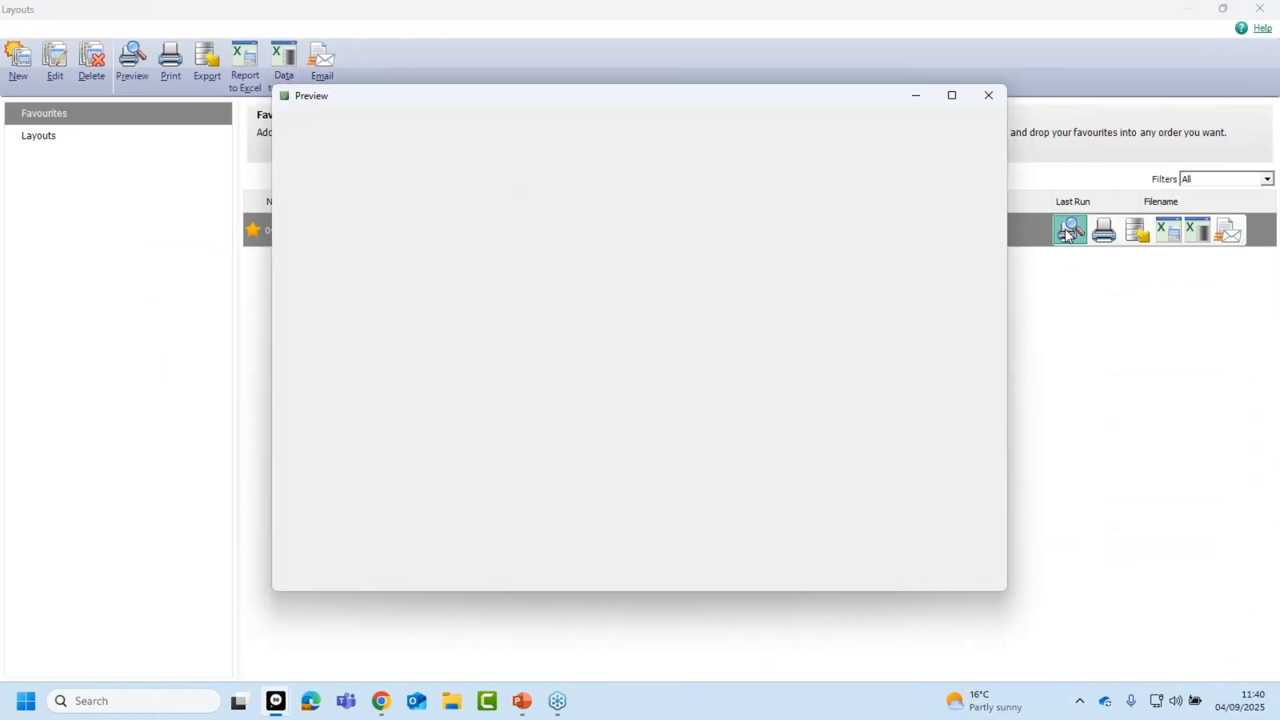
left_click(952, 97)
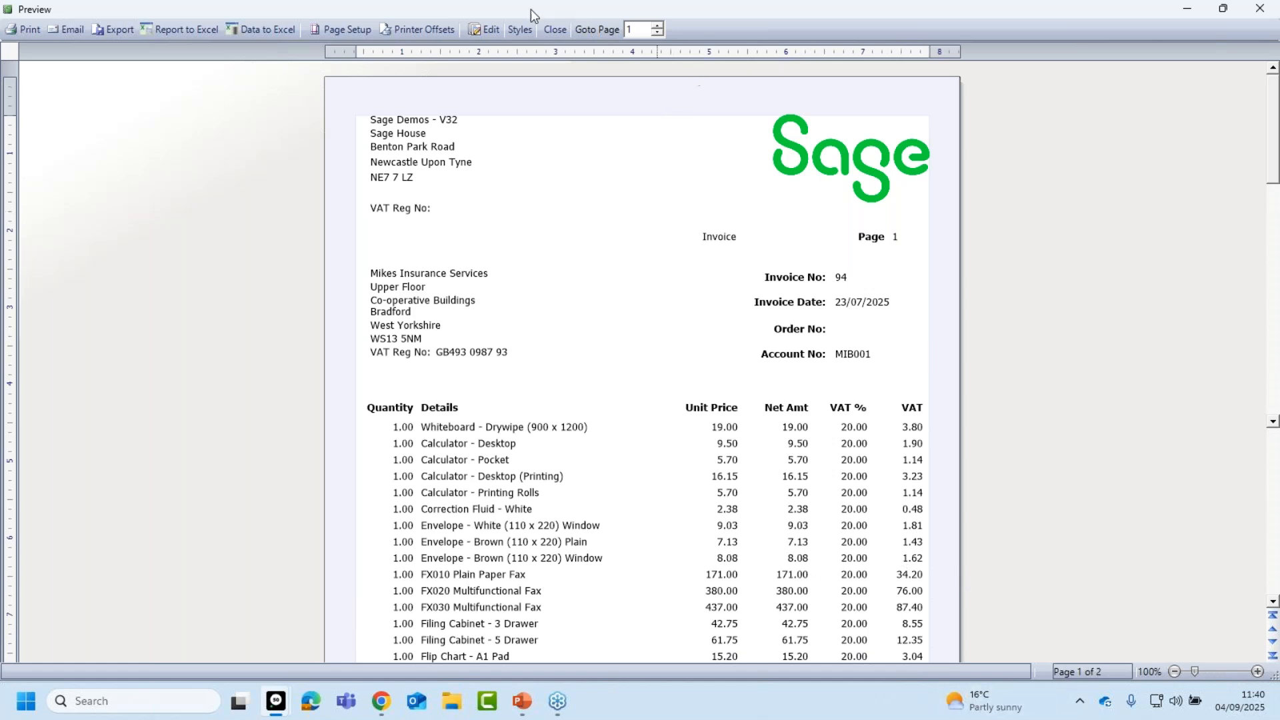
left_click(551, 30)
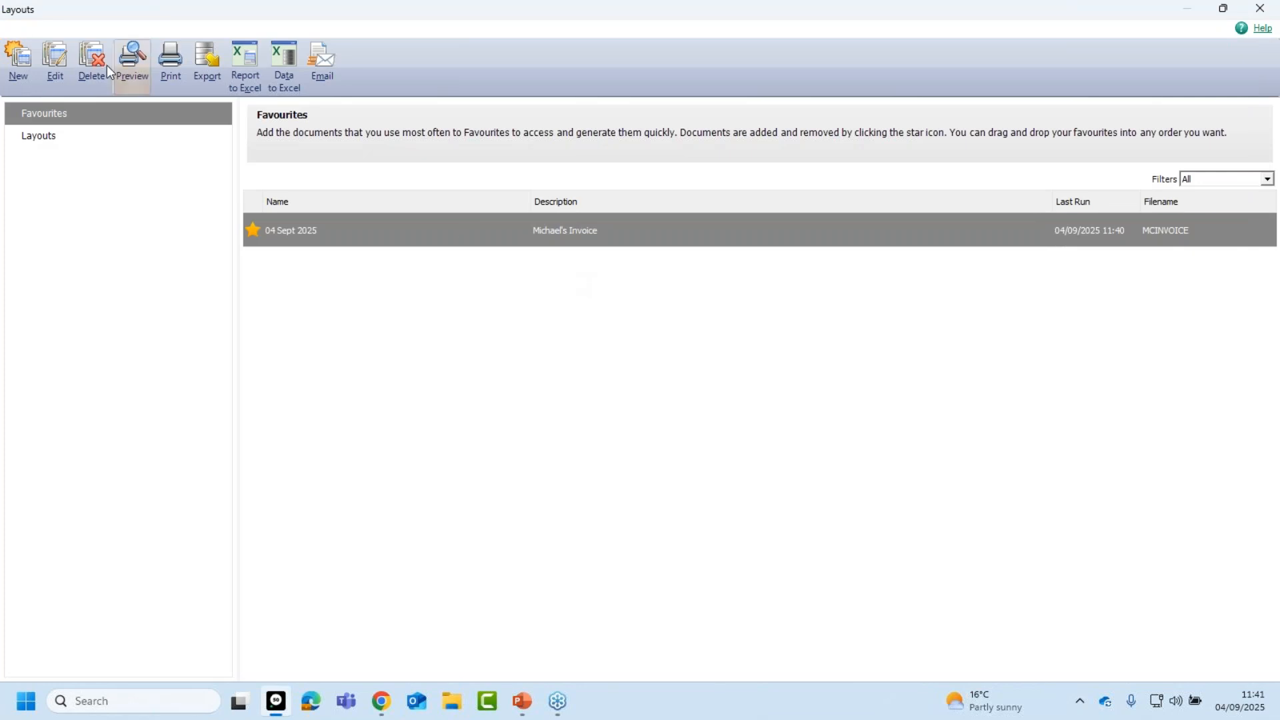
Reopen the 04 Sept 2025 layout (MCINVOICE.LAYOUT) in Report Designer for editing.
left_click(54, 64)
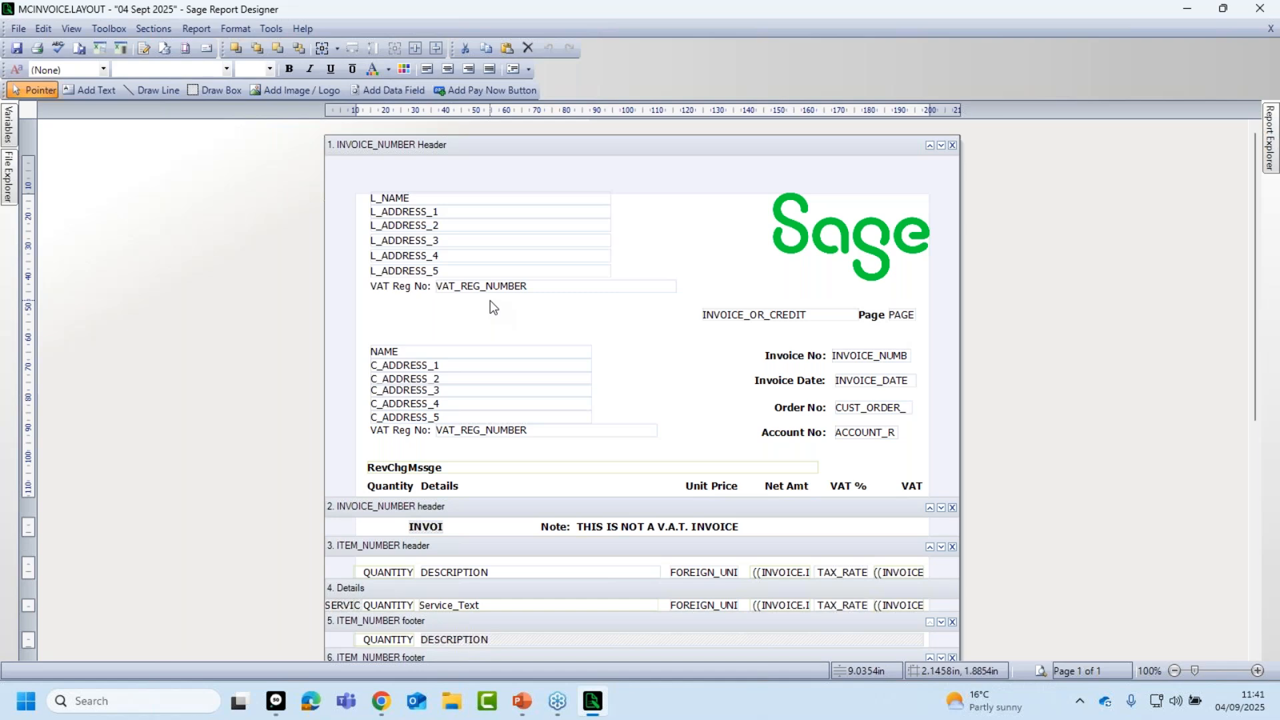
left_click(395, 87)
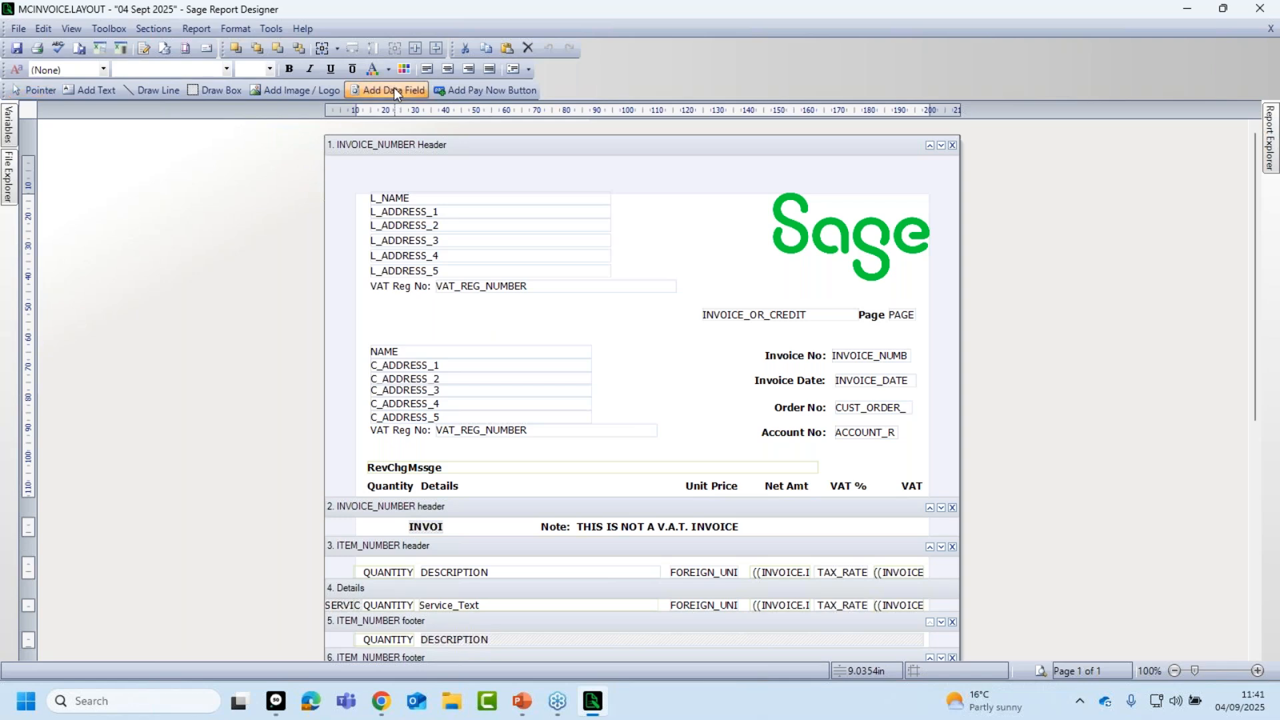
Add a data field below VAT Reg No bound to the COMPANY TELEPHONE variable.
left_click(434, 302)
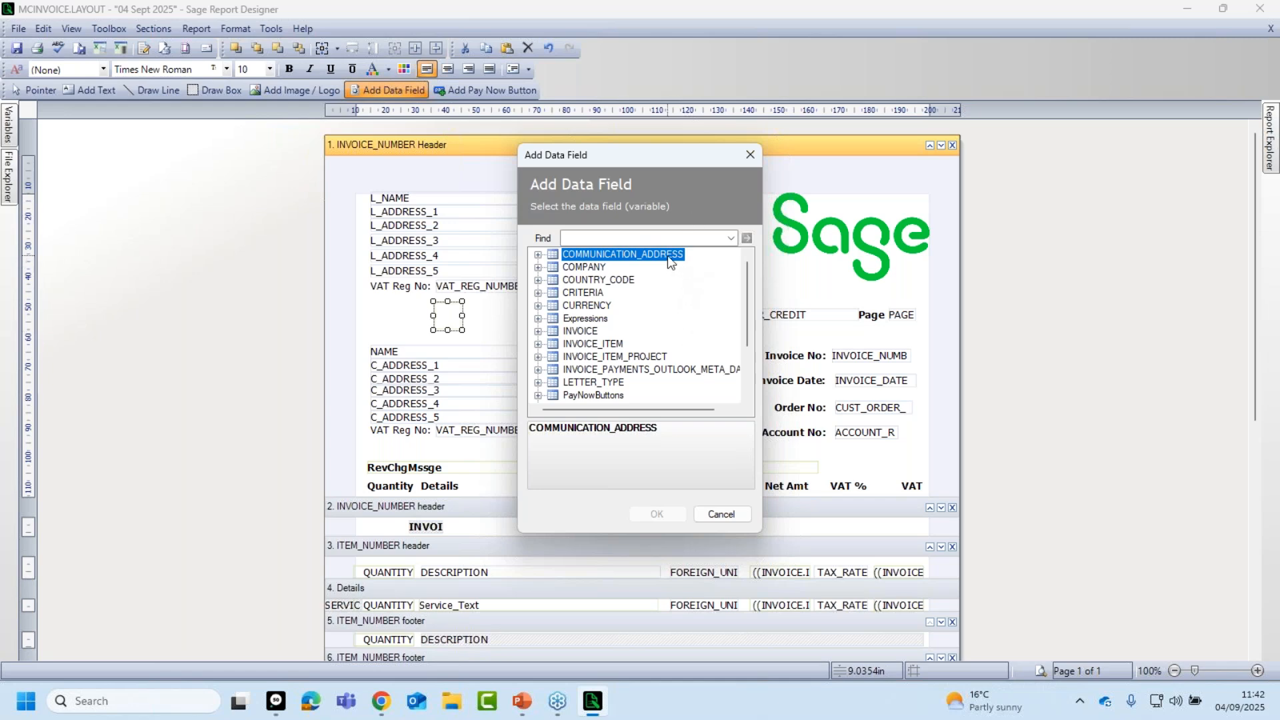
left_click(585, 269)
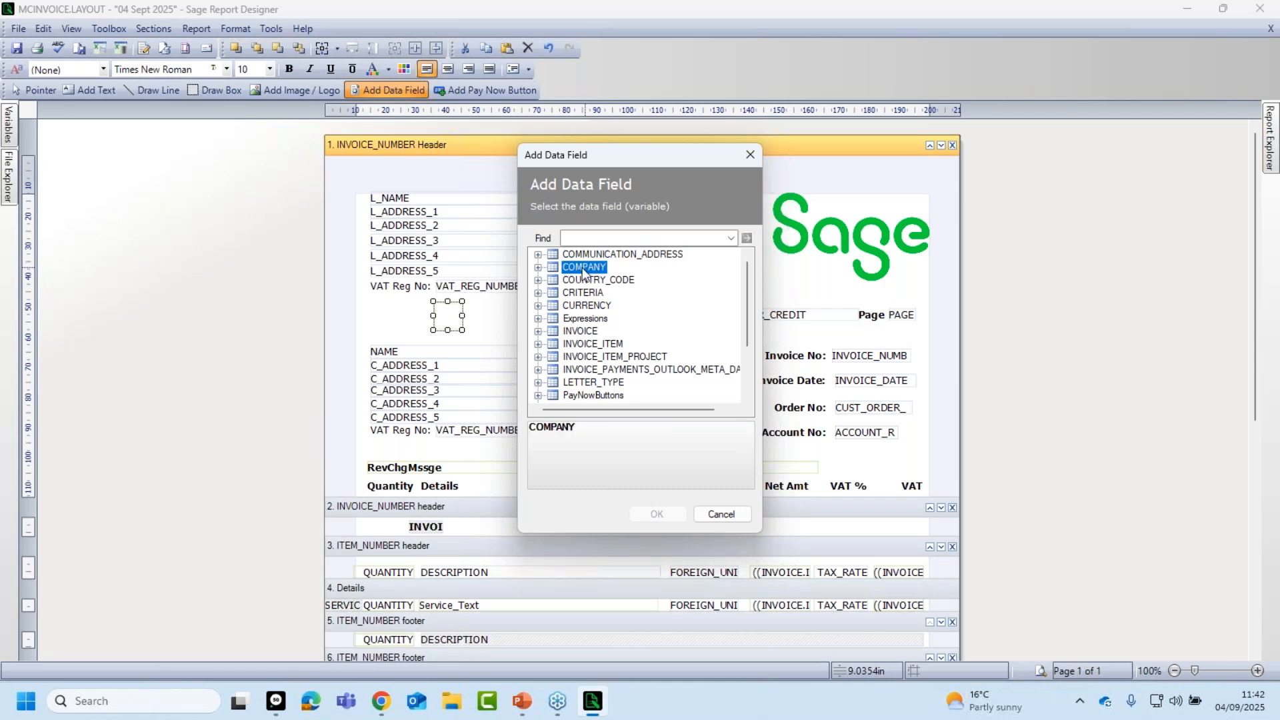
left_click(539, 269)
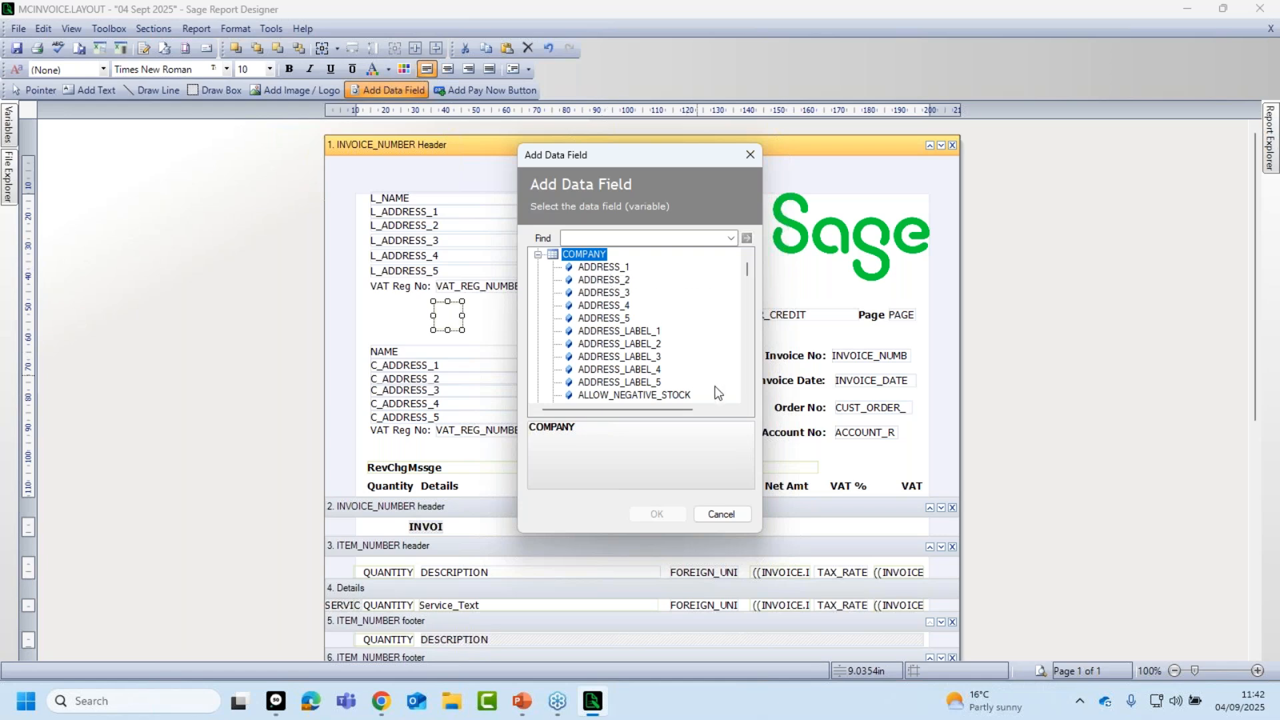
left_click_drag(746, 273, 759, 384)
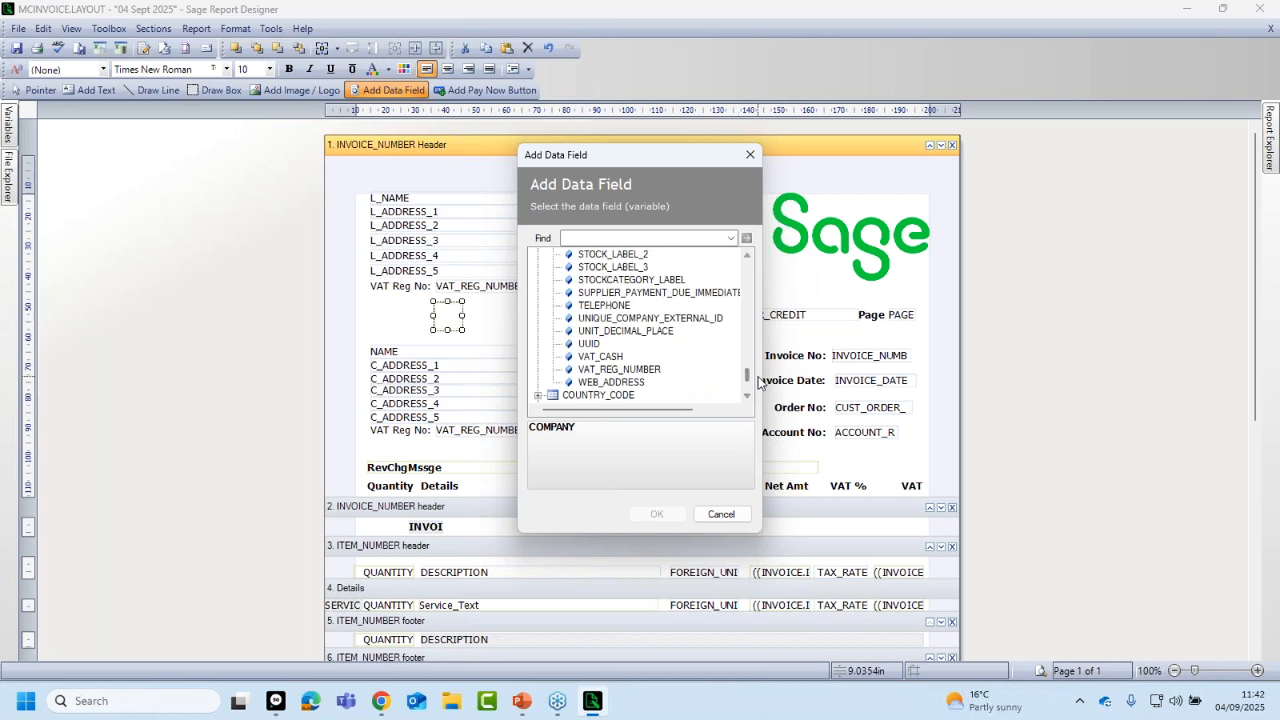
left_click(598, 309)
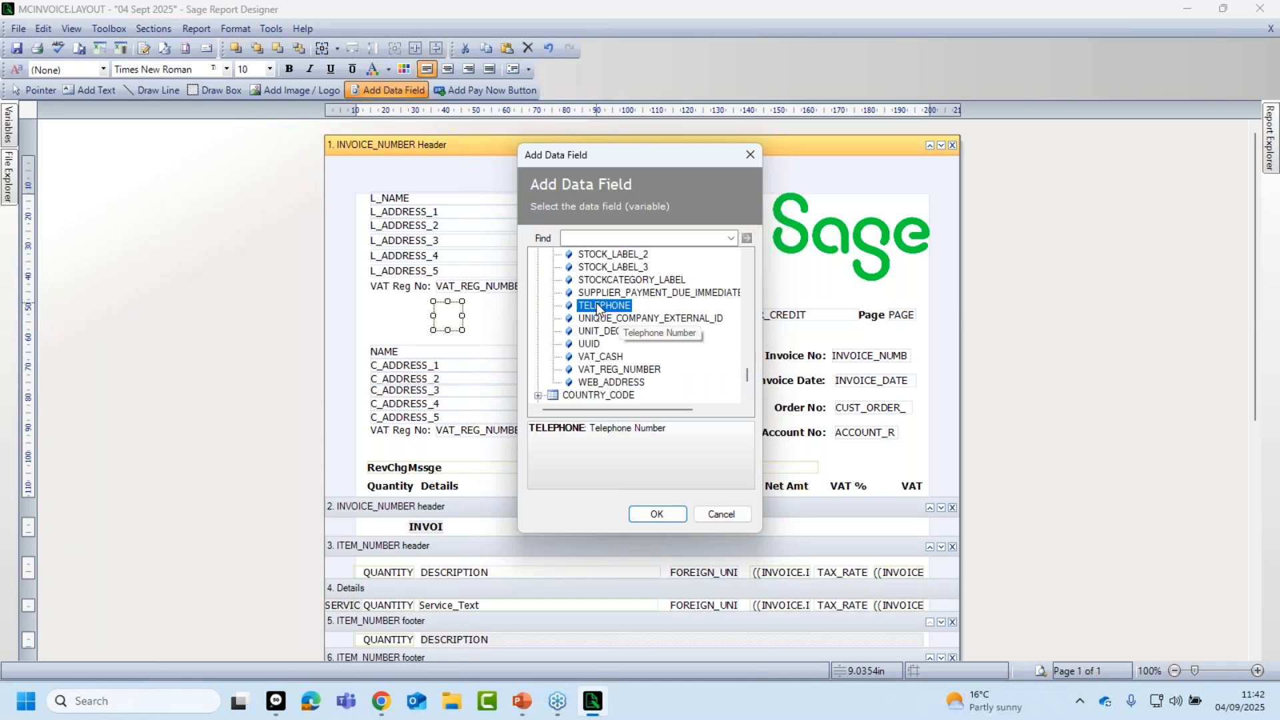
left_click(650, 514)
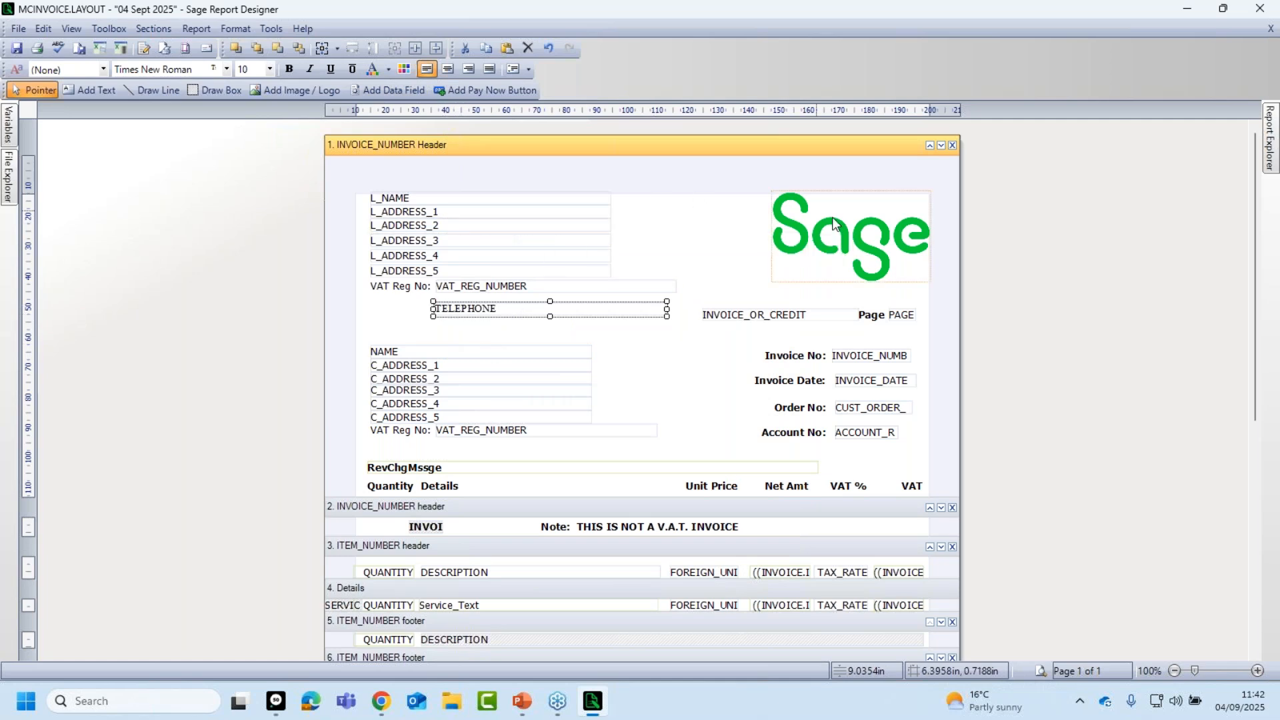
Move the TELEPHONE field up so it sits directly beneath the VAT Reg No line.
left_click(505, 340)
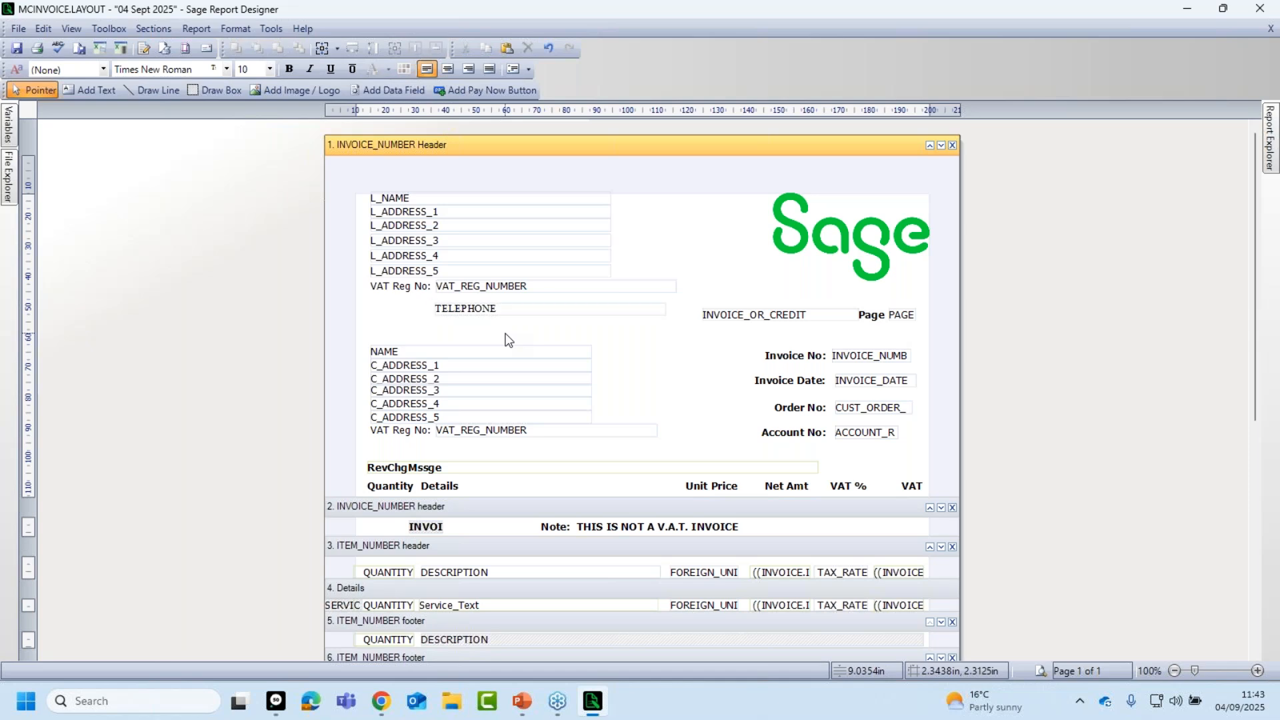
left_click(475, 312)
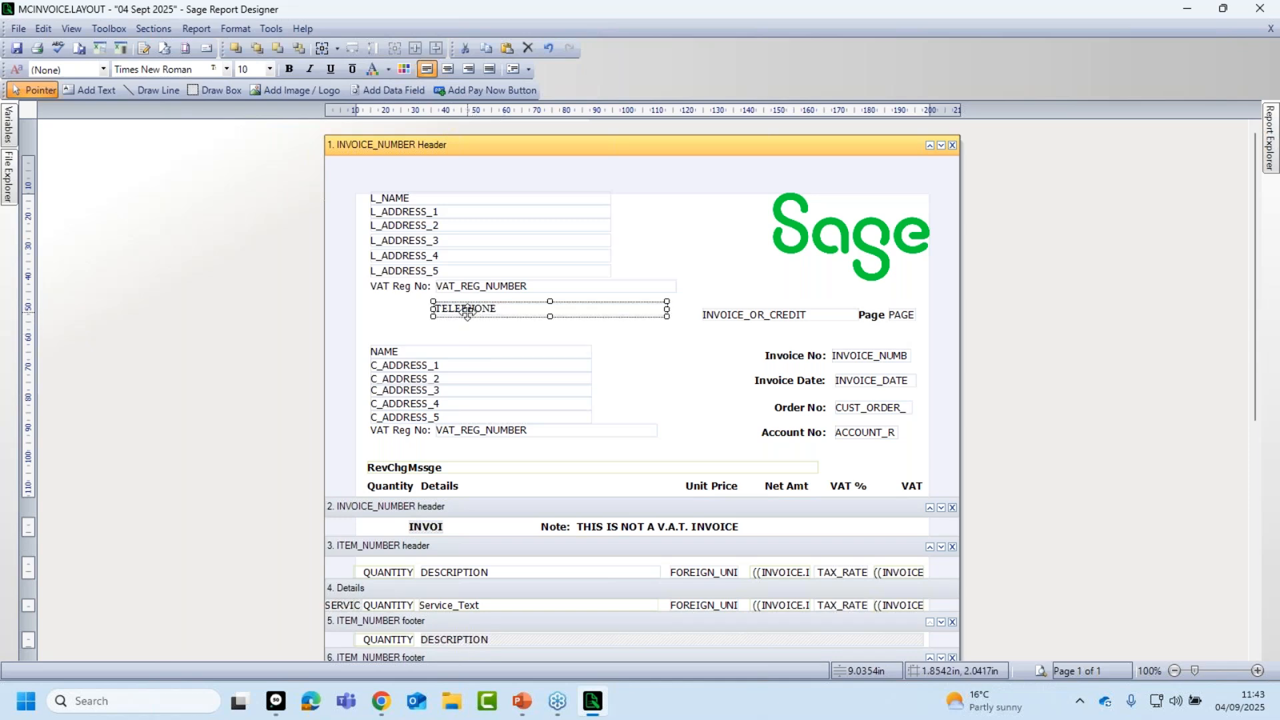
mouse_move(468, 320)
left_mouse_down()
mouse_move(507, 333)
mouse_move(471, 311)
left_mouse_up()
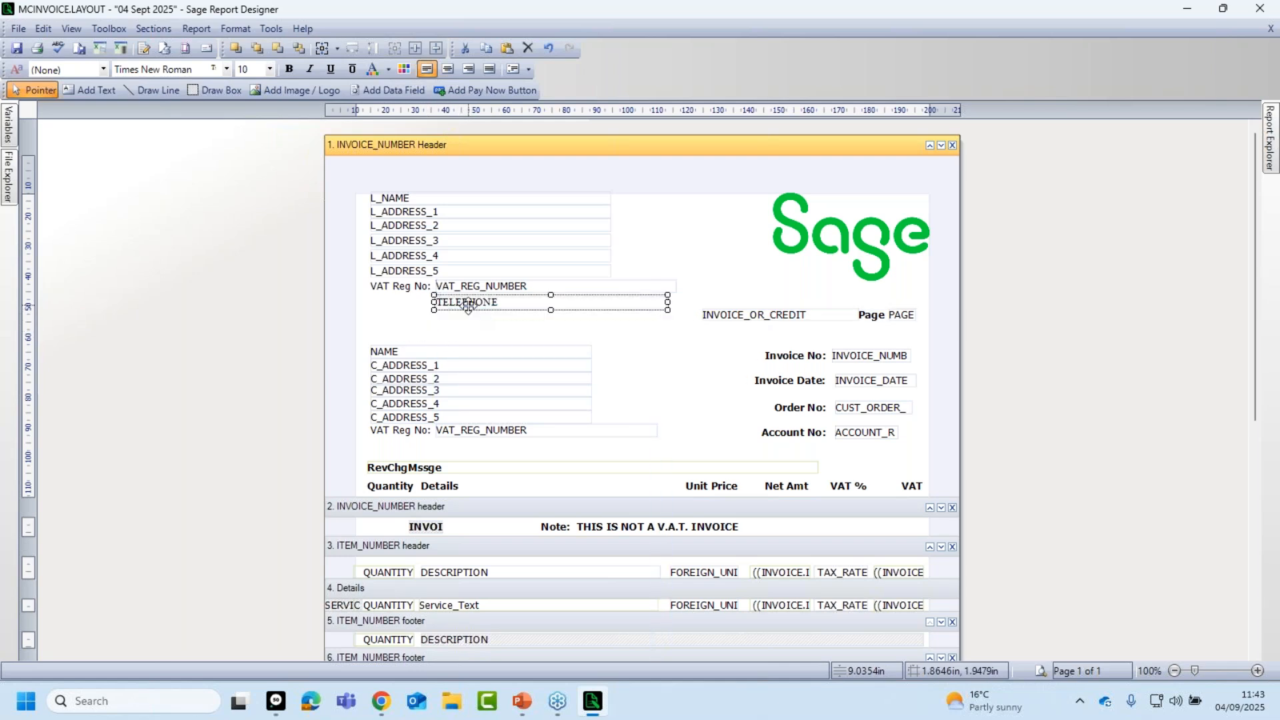
left_click(466, 327)
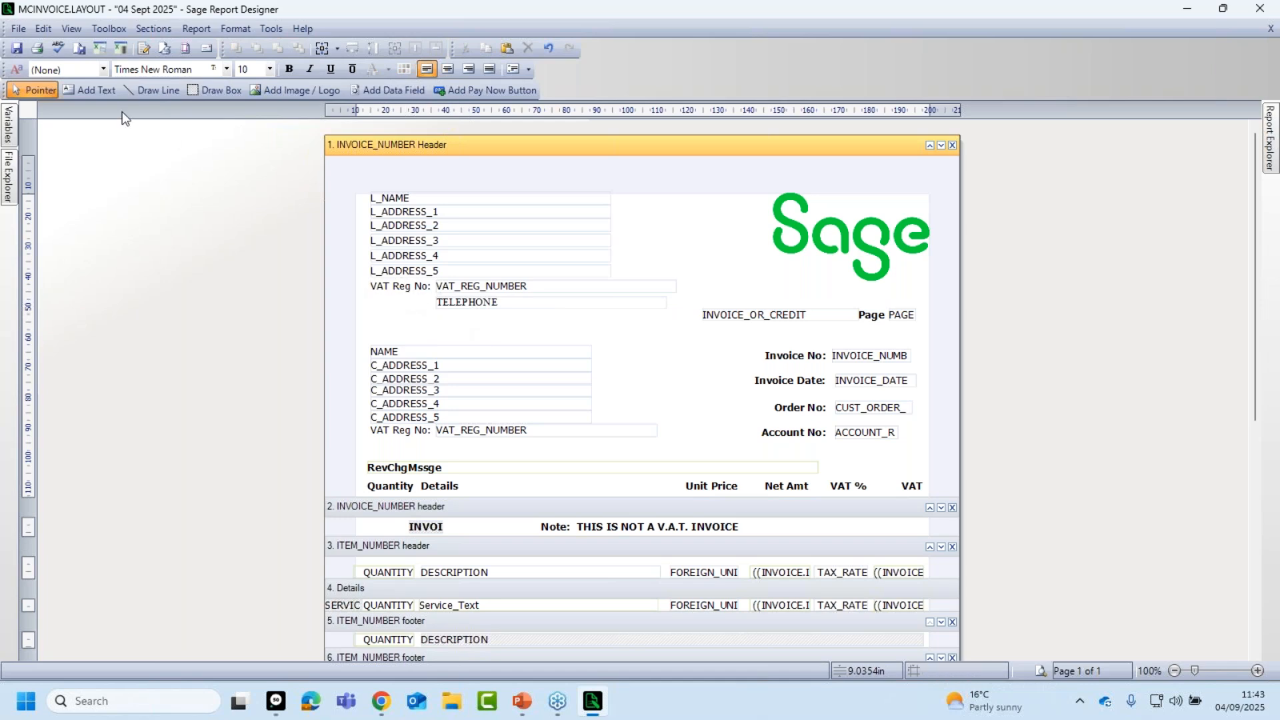
Add a 'Tel No:' text label and line it up to the left of the TELEPHONE field.
left_click(95, 91)
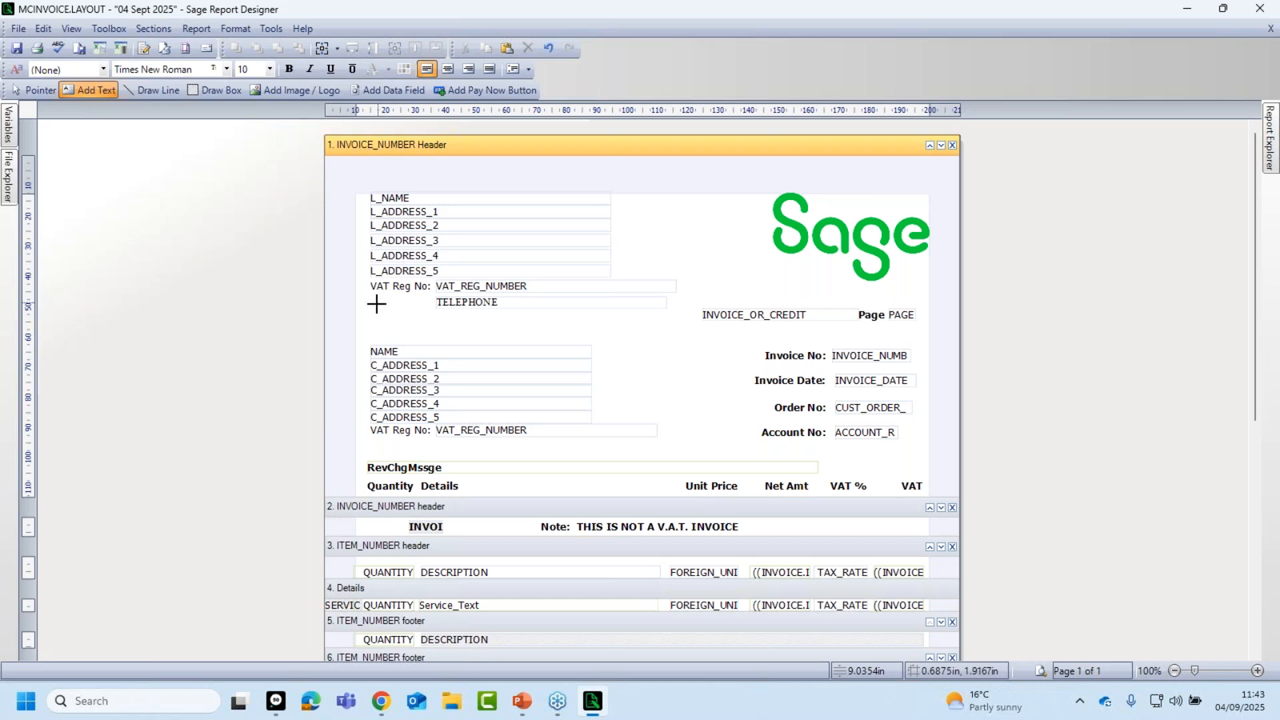
left_click_drag(374, 305, 402, 333)
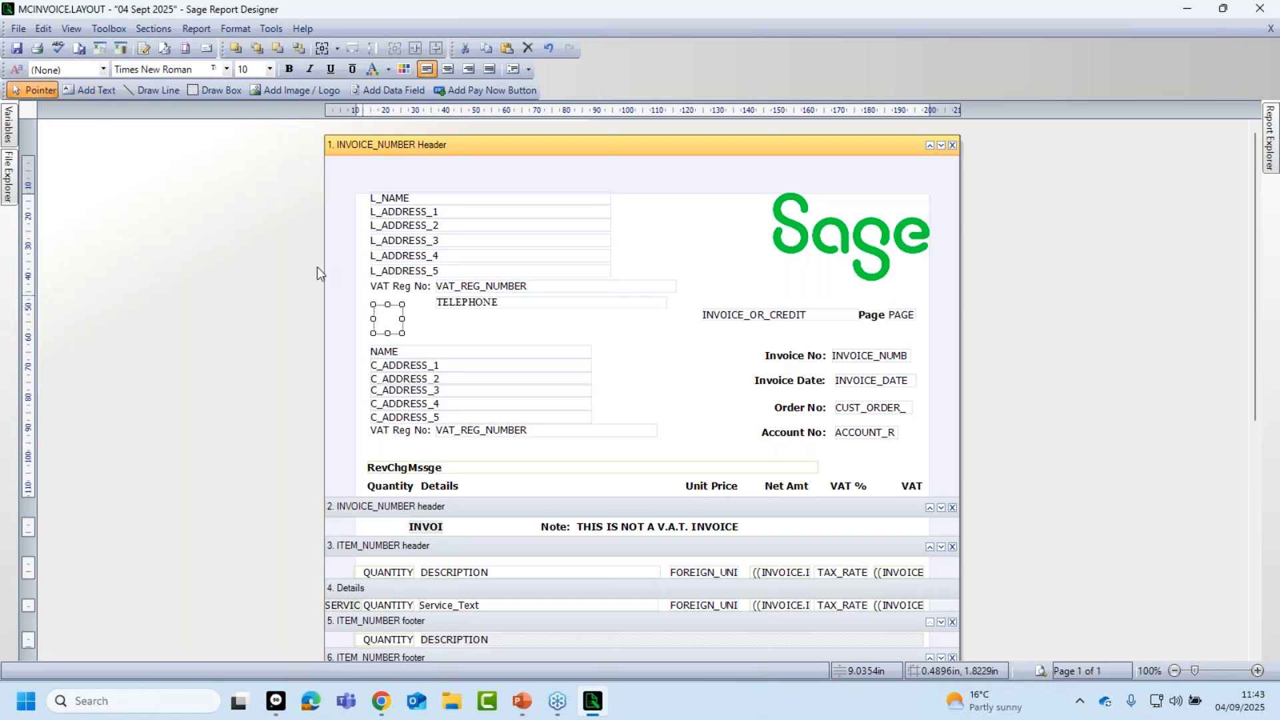
double_click(394, 320)
type("Tel No:")
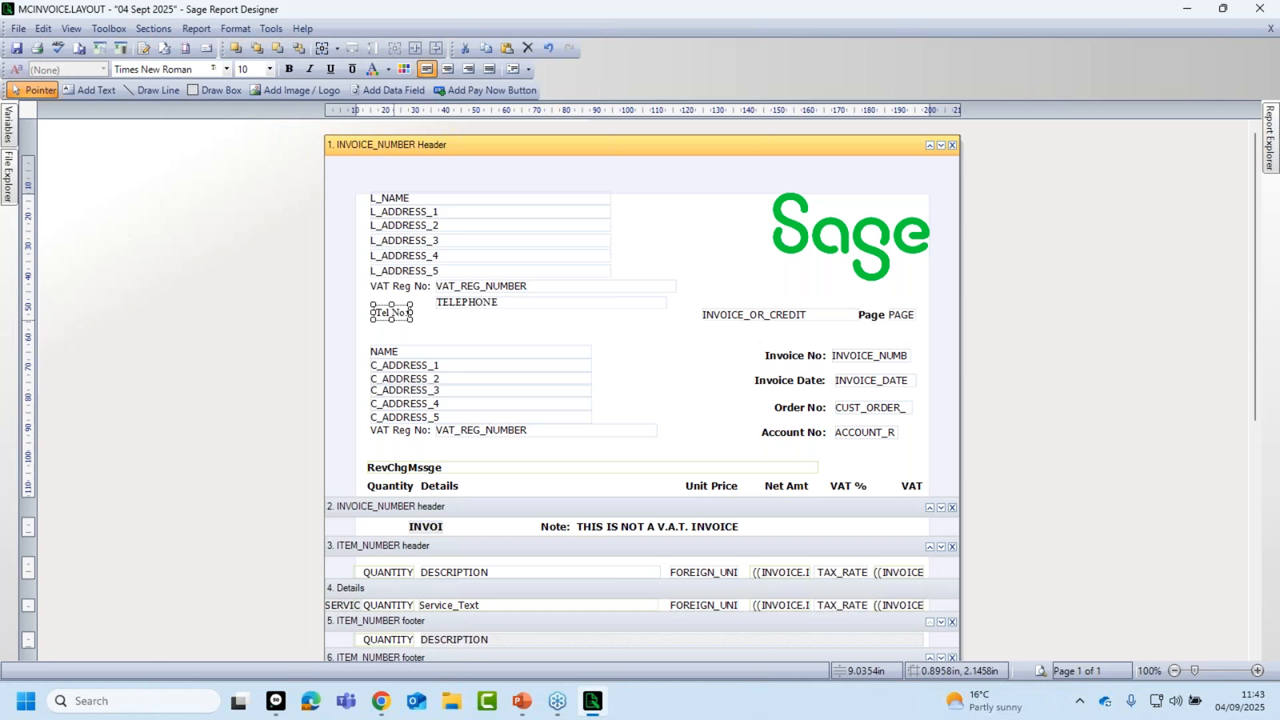
left_click(443, 323)
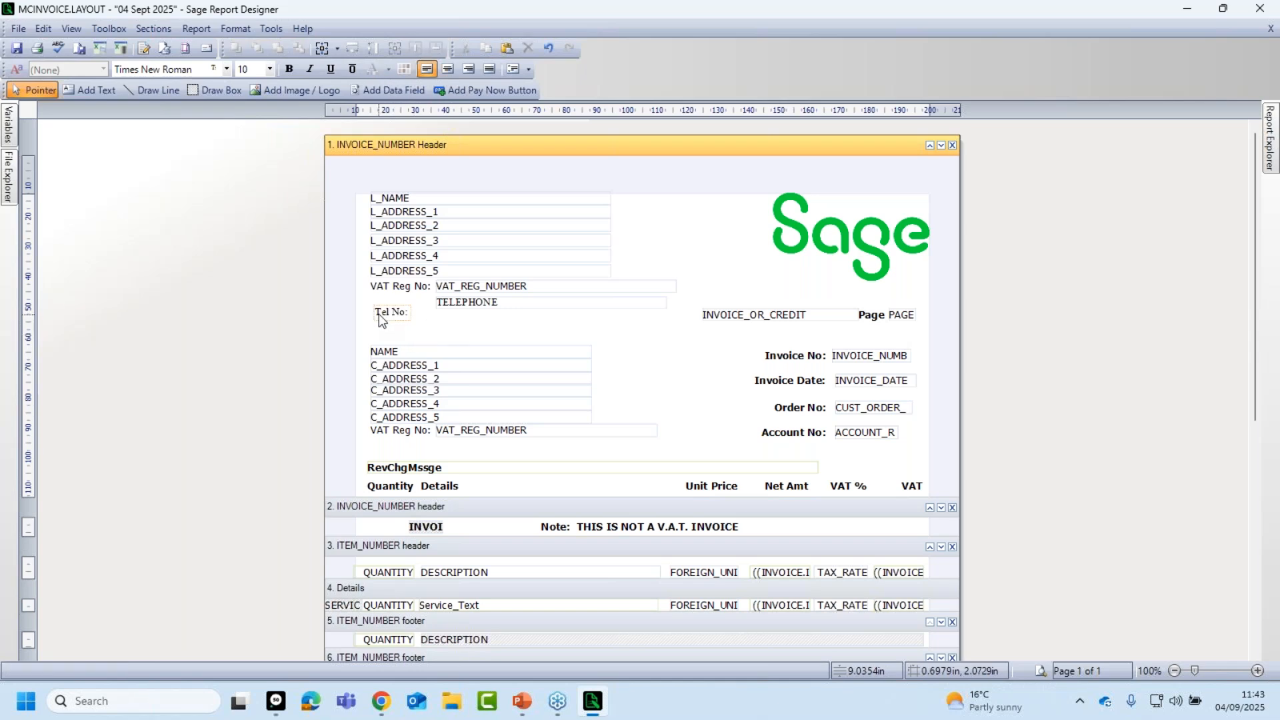
left_click(377, 318)
left_click_drag(377, 318, 380, 309)
left_click(444, 327)
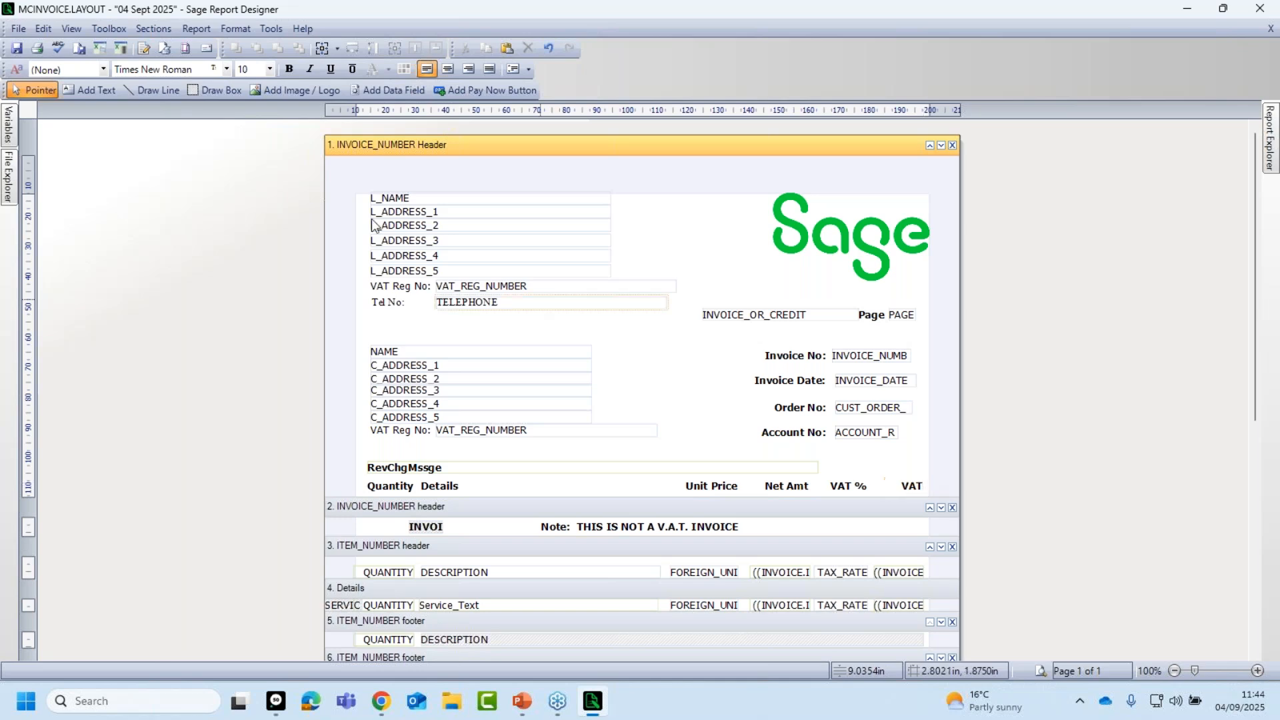
left_click(150, 90)
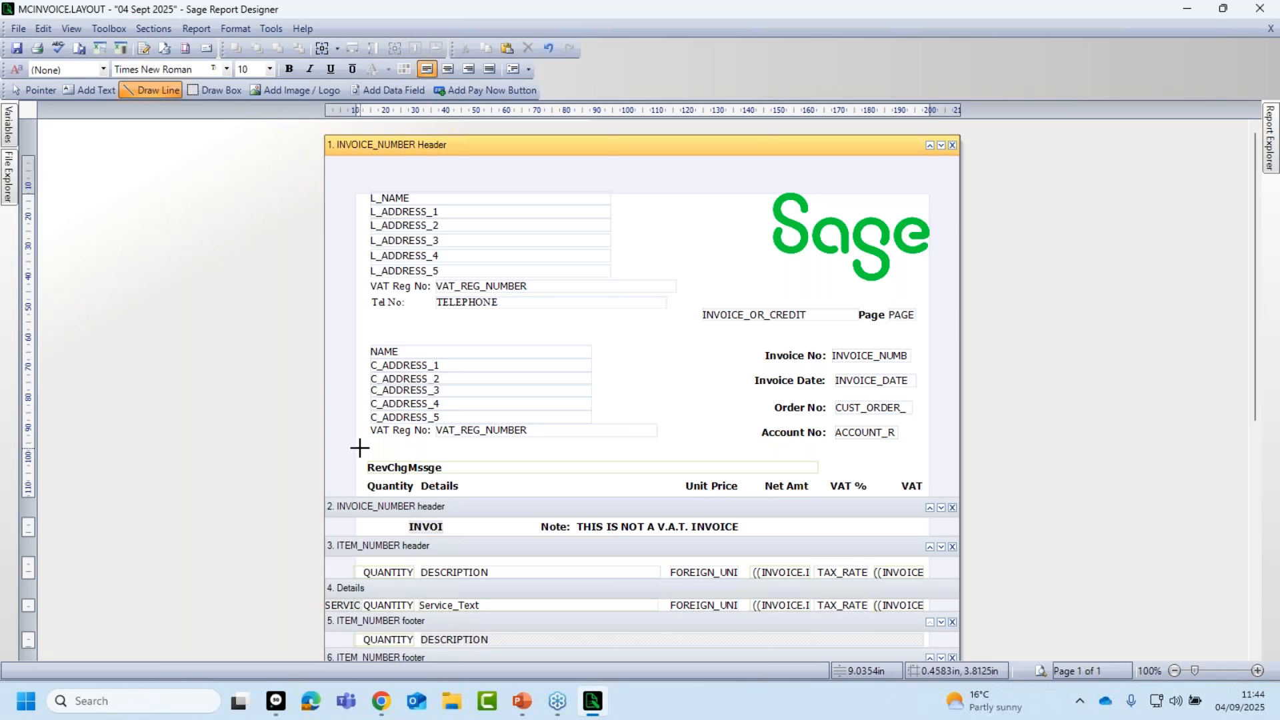
Draw a horizontal rule across the layout just below the Quantity and Details headings.
mouse_move(359, 448)
left_mouse_down()
mouse_move(914, 467)
mouse_move(923, 448)
left_mouse_up()
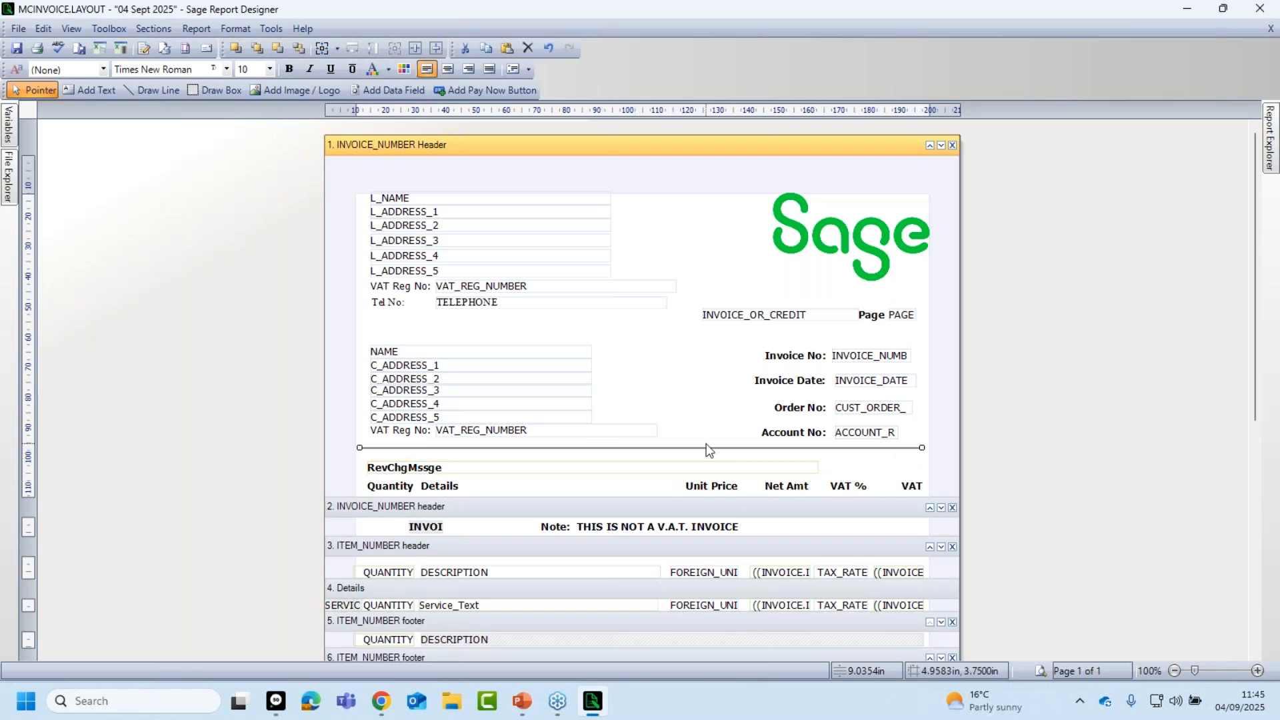
left_click(705, 403)
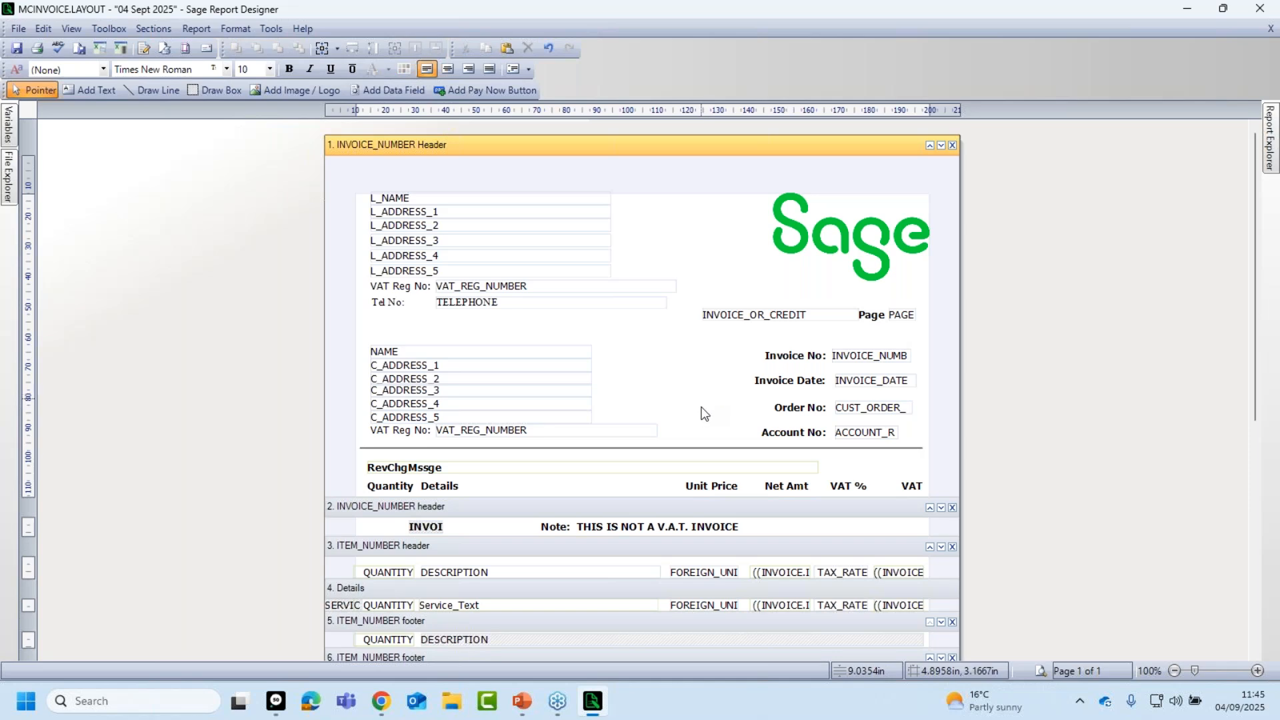
left_click(699, 447)
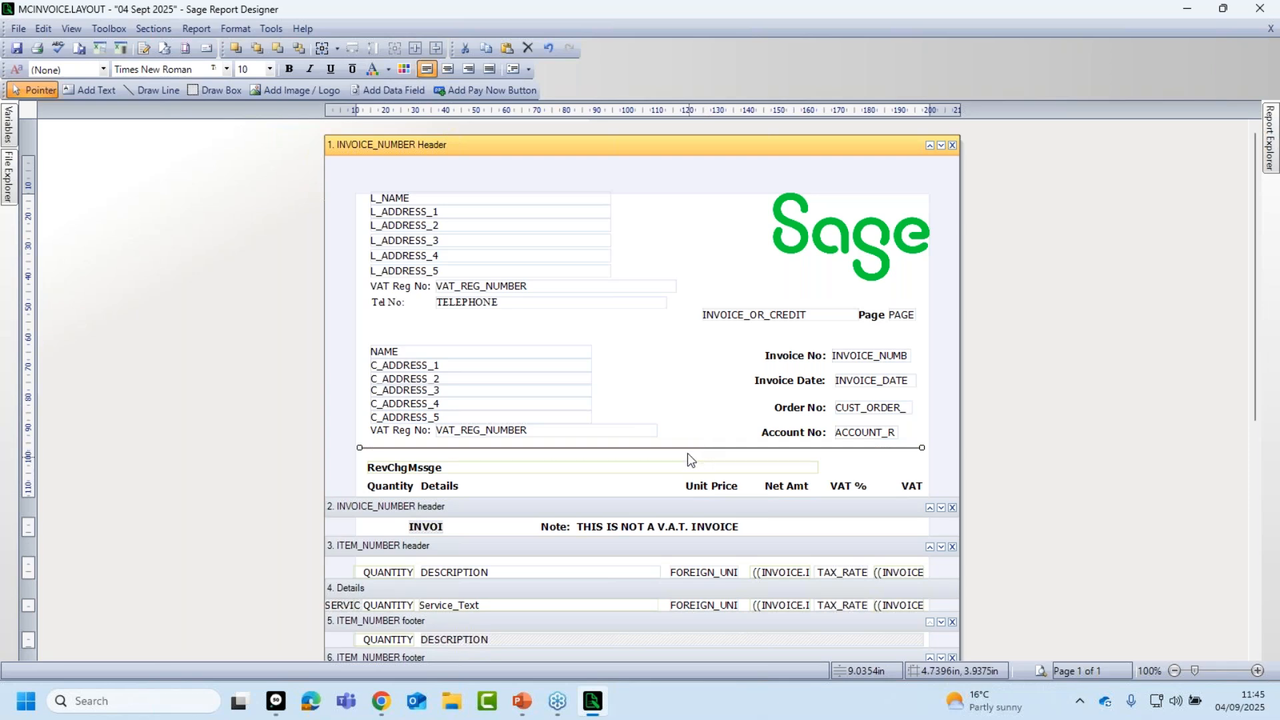
mouse_move(686, 448)
left_mouse_down()
mouse_move(689, 494)
mouse_move(687, 454)
left_mouse_up()
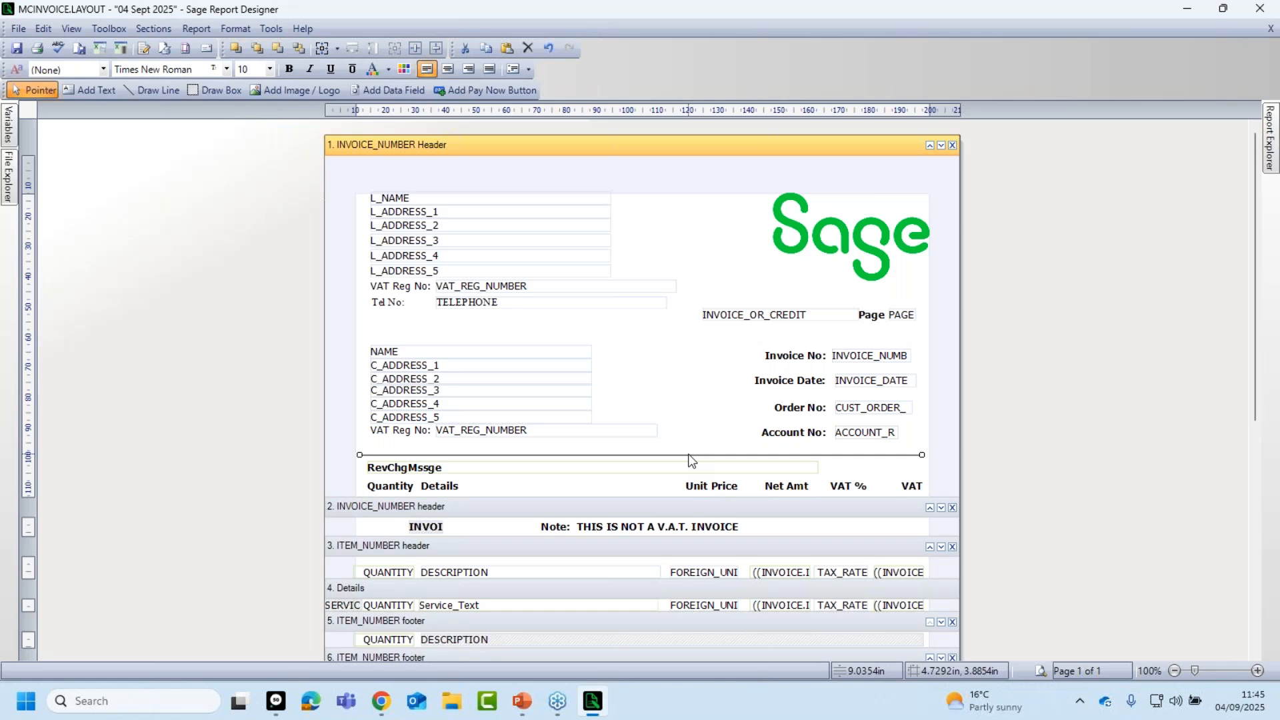
Nudge the rule three steps down and one right, then preview the invoice with real data.
key("Down")
key("Down")
key("Down")
key("Down")
key("Down")
key("Down")
key("Down")
key("Down")
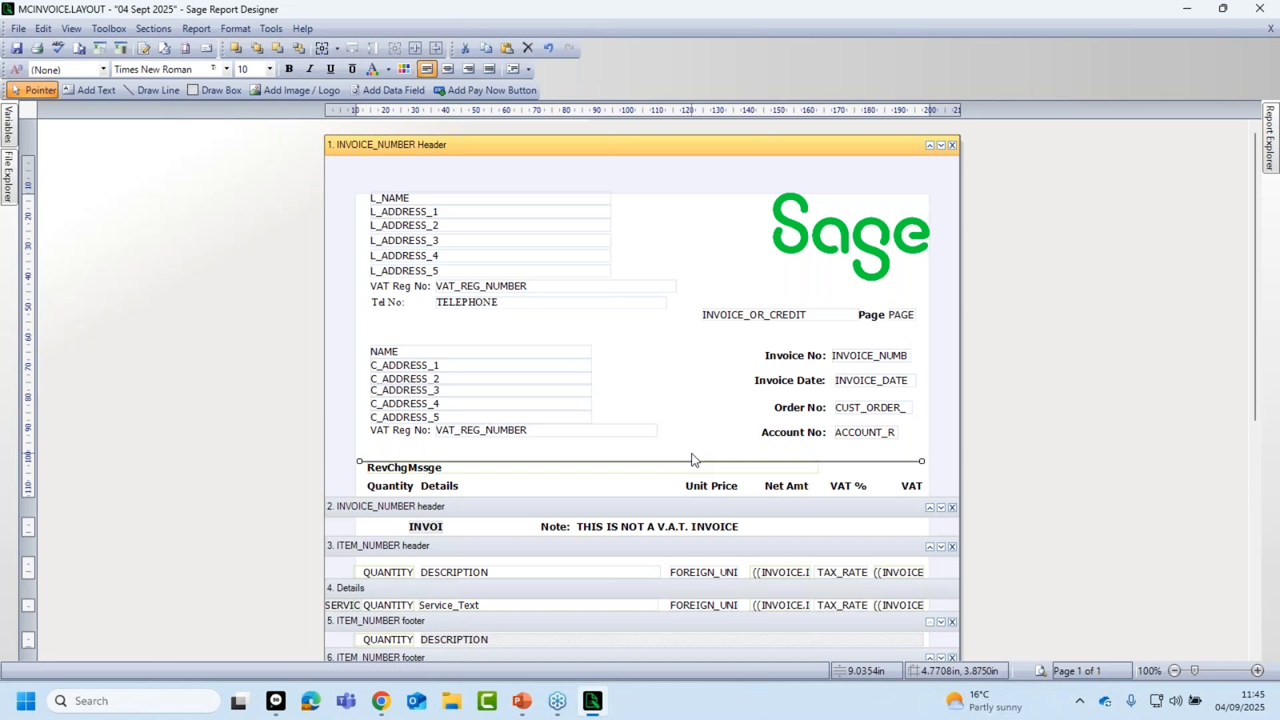
key("Down")
key("Down")
key("Down")
key("Down")
key("Down")
key("Down")
key("Down")
key("Down")
key("Down")
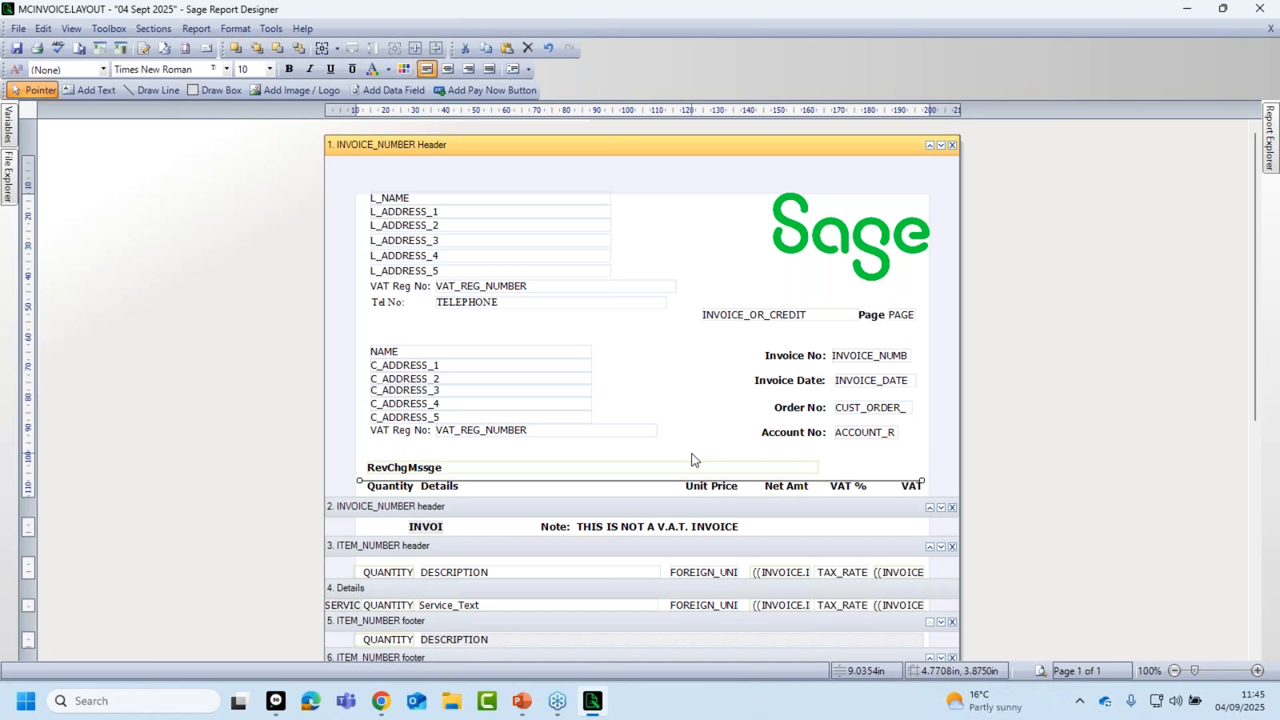
key("Down")
key("Down")
key("Down")
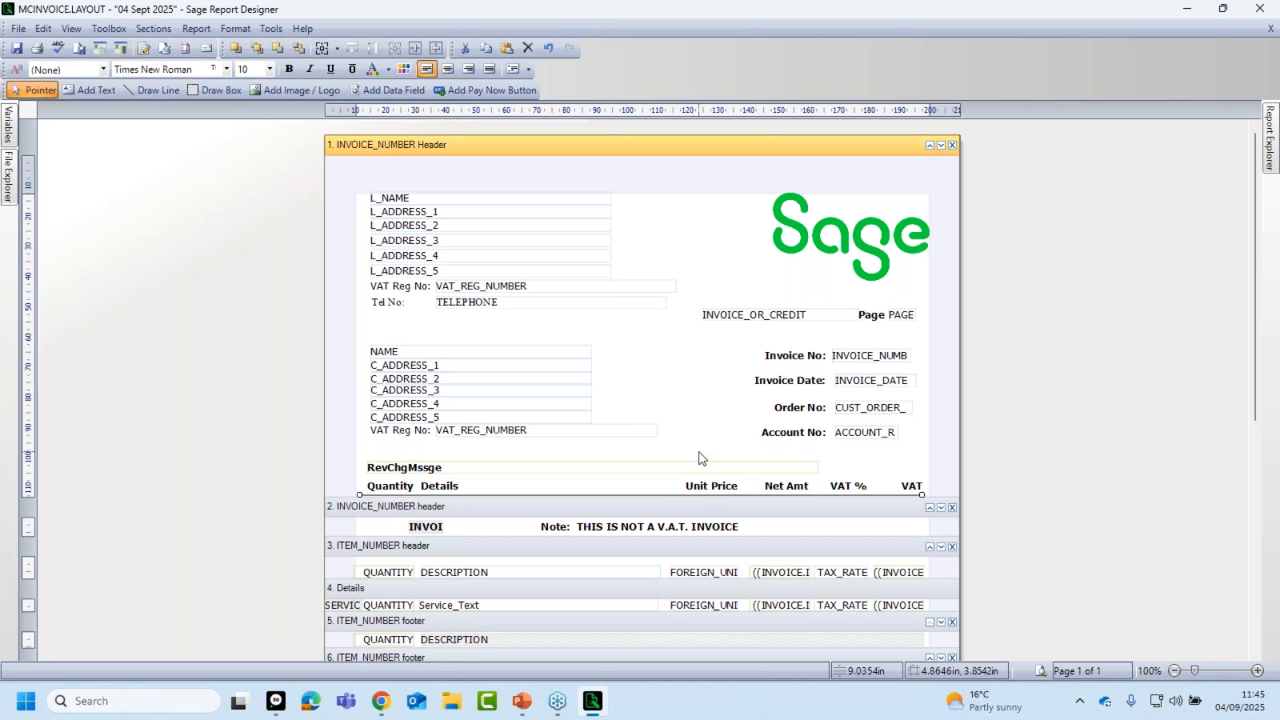
key("Right")
key("Right")
left_click(695, 396)
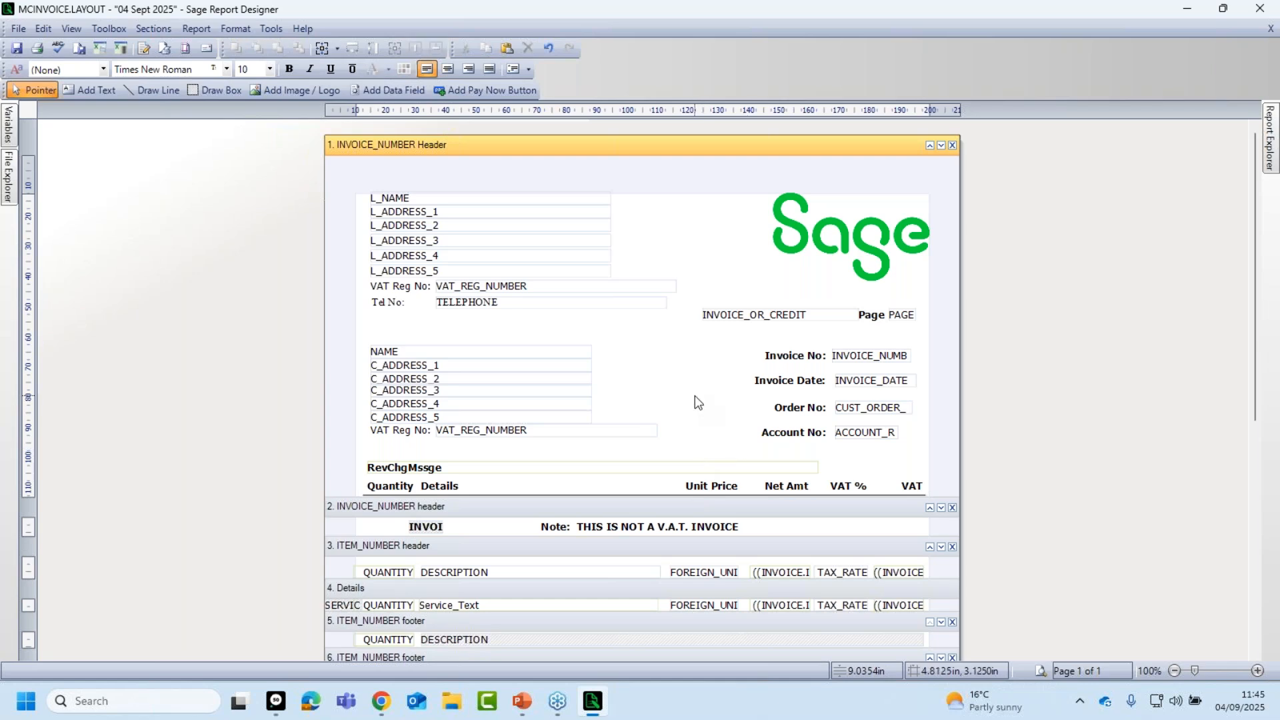
left_click(1039, 671)
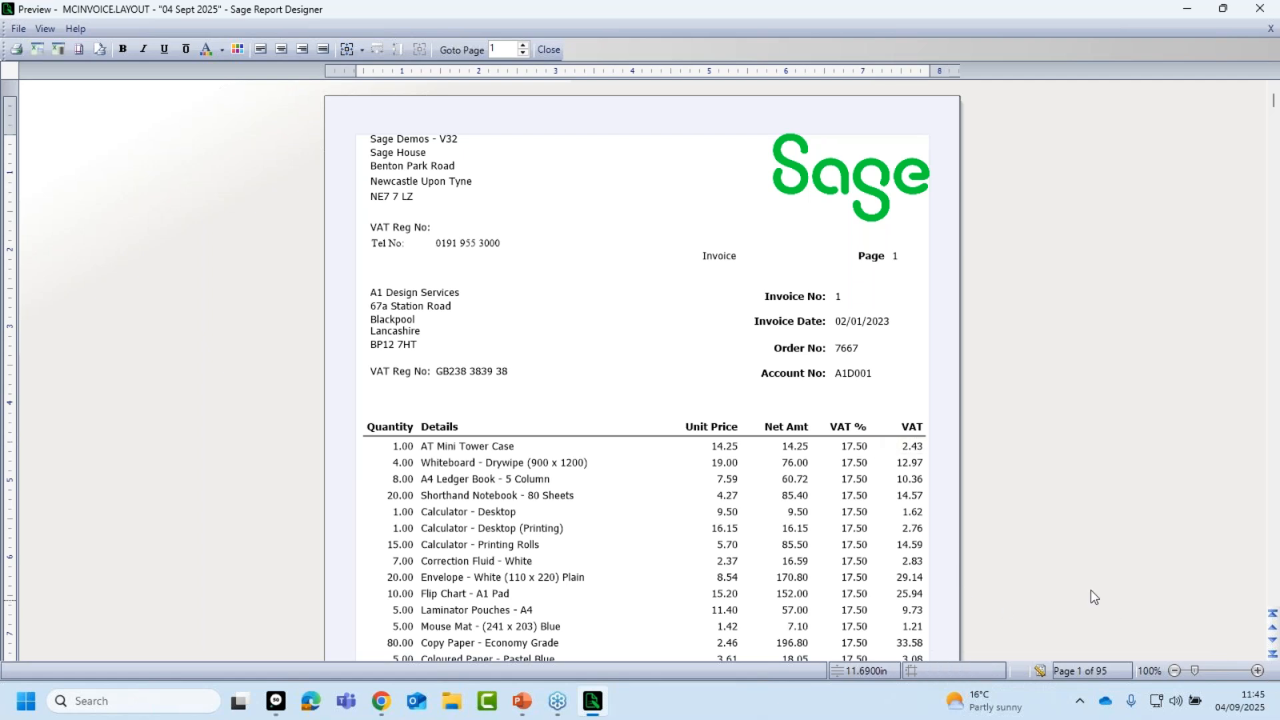
Close the preview to return to the MCINVOICE.LAYOUT design view.
left_click(548, 50)
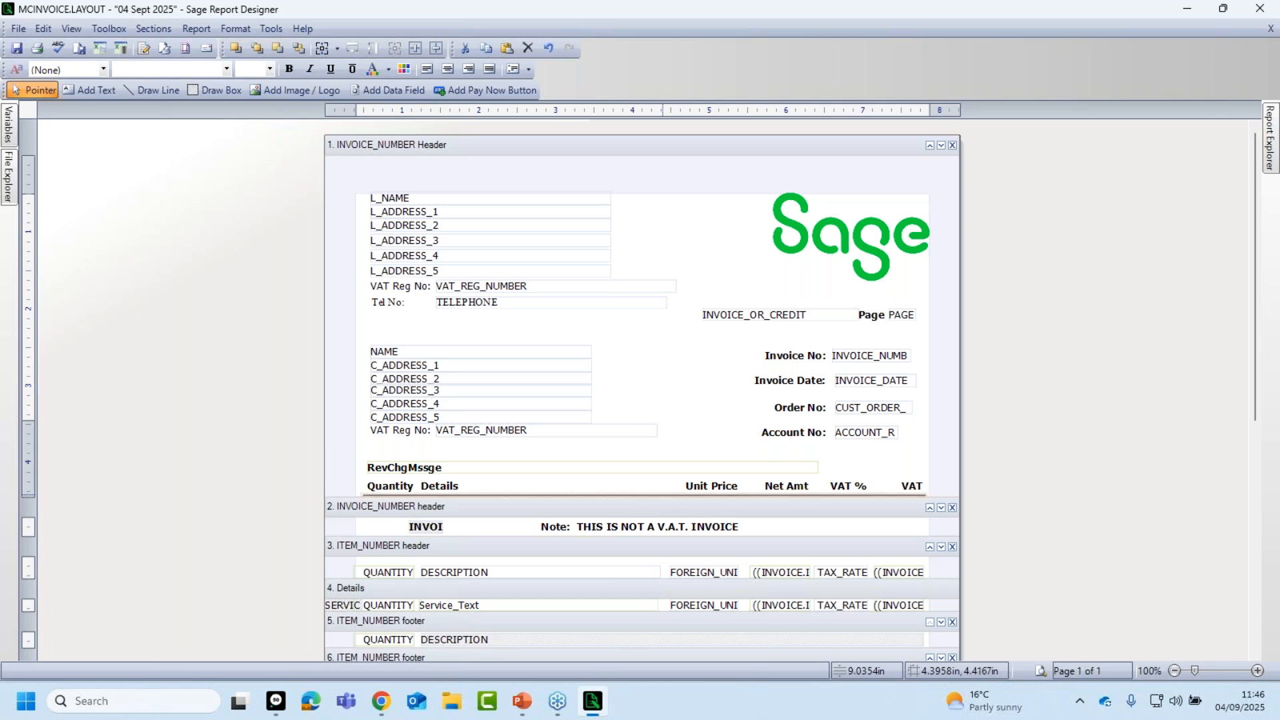
left_click(664, 496)
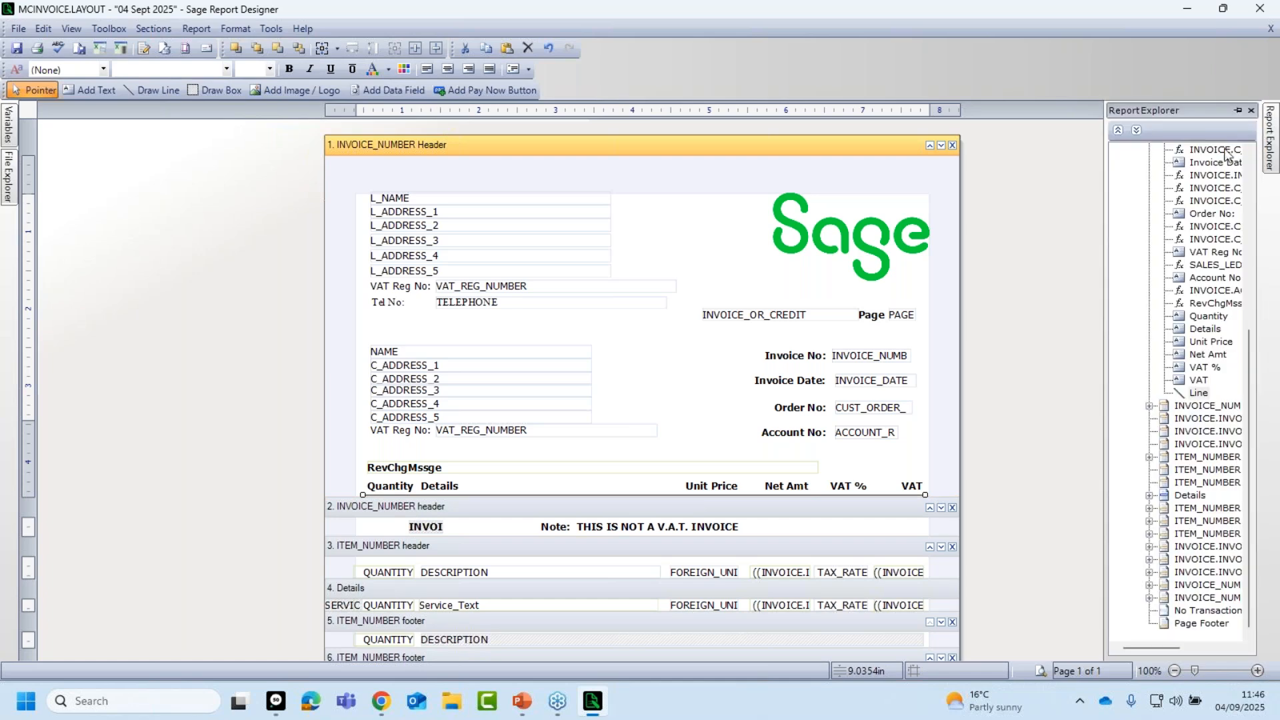
Show and widen the Properties panel to inspect the rule's solid black 1pt Line Style.
left_click(72, 29)
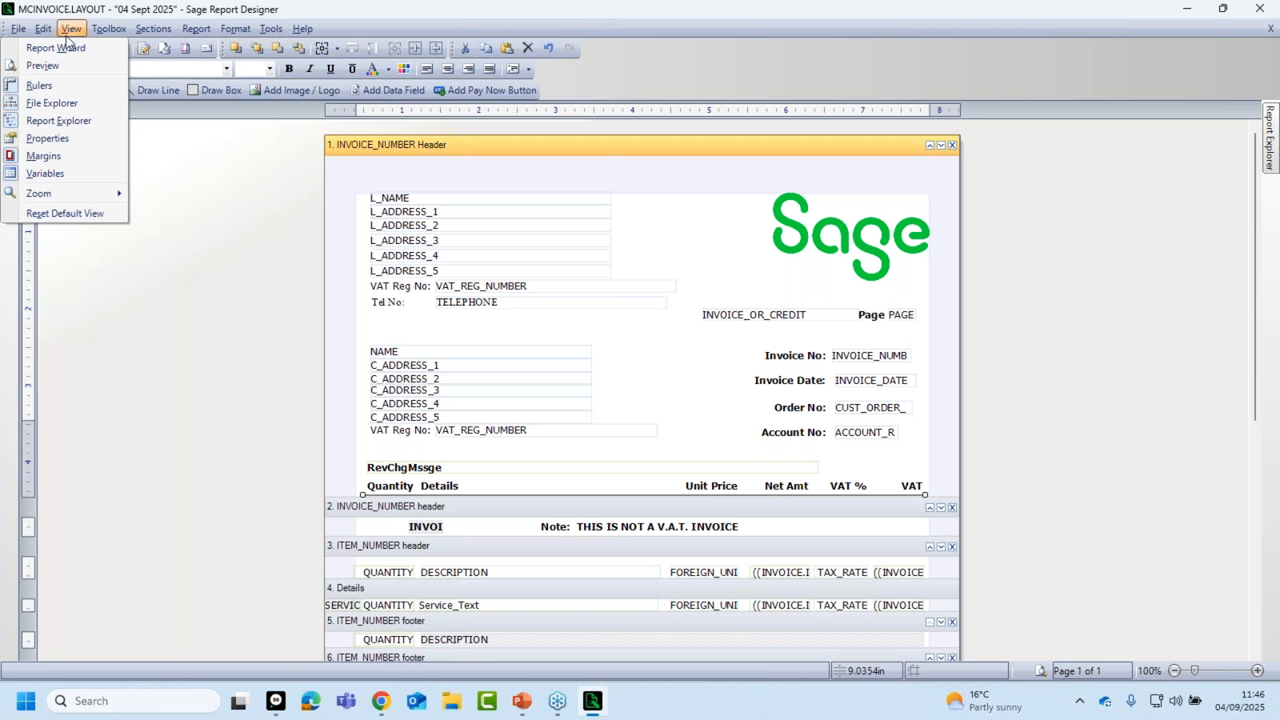
left_click(43, 141)
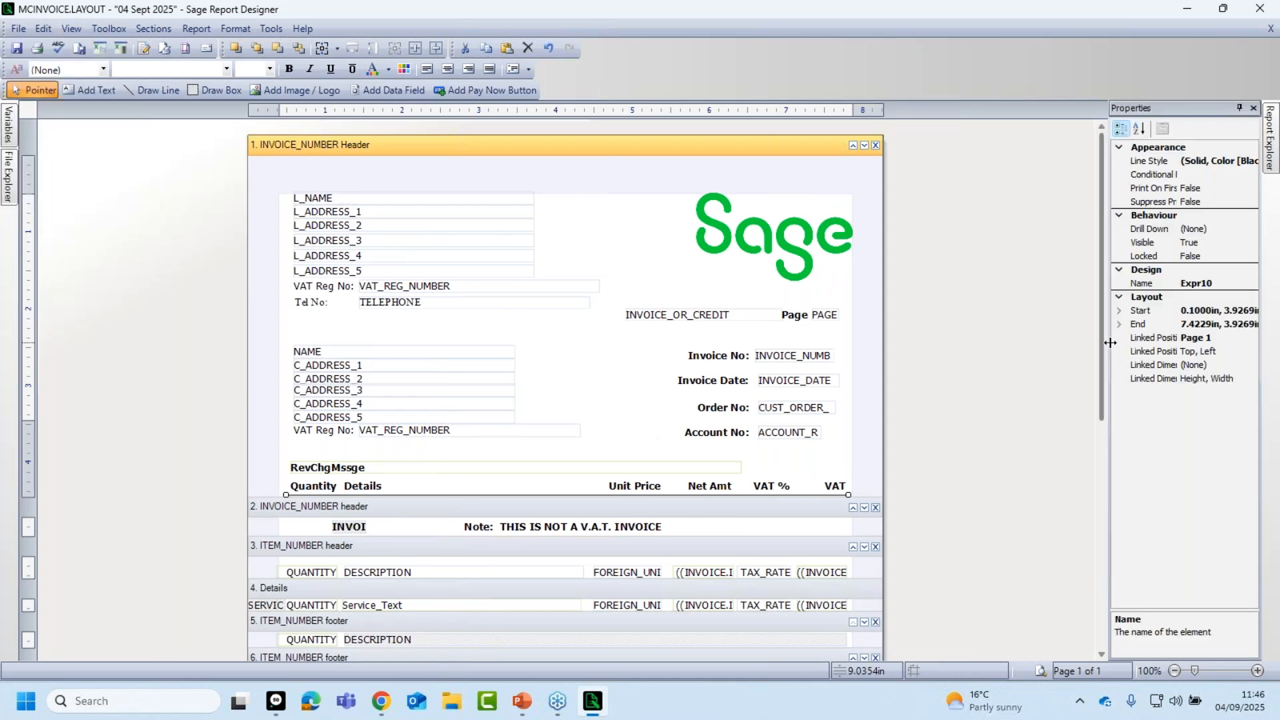
left_click_drag(1105, 342, 981, 343)
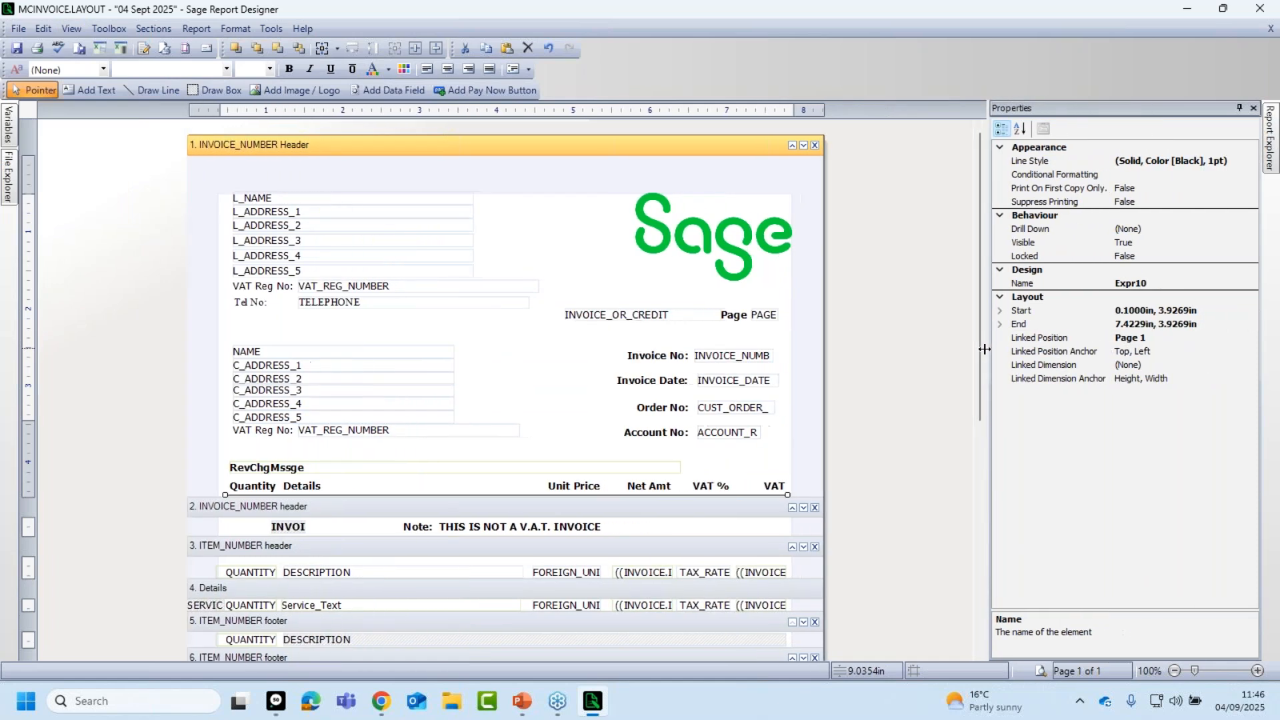
left_click(1147, 161)
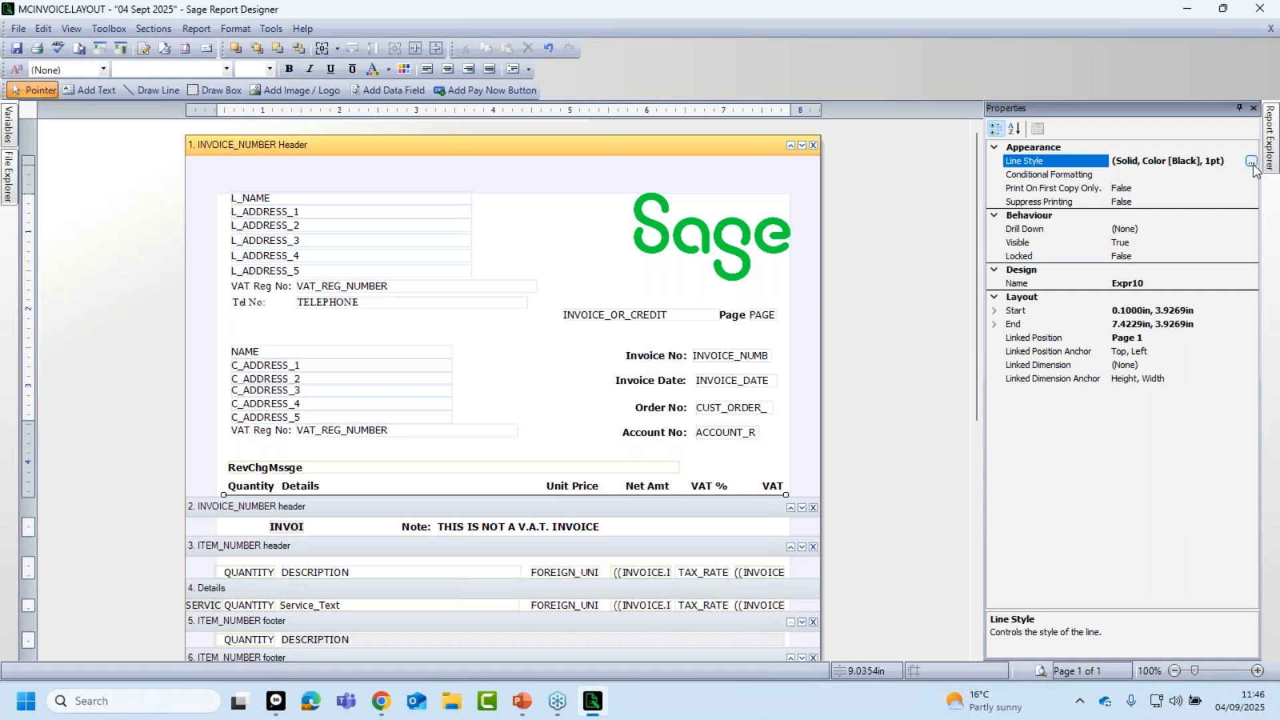
left_click(1252, 162)
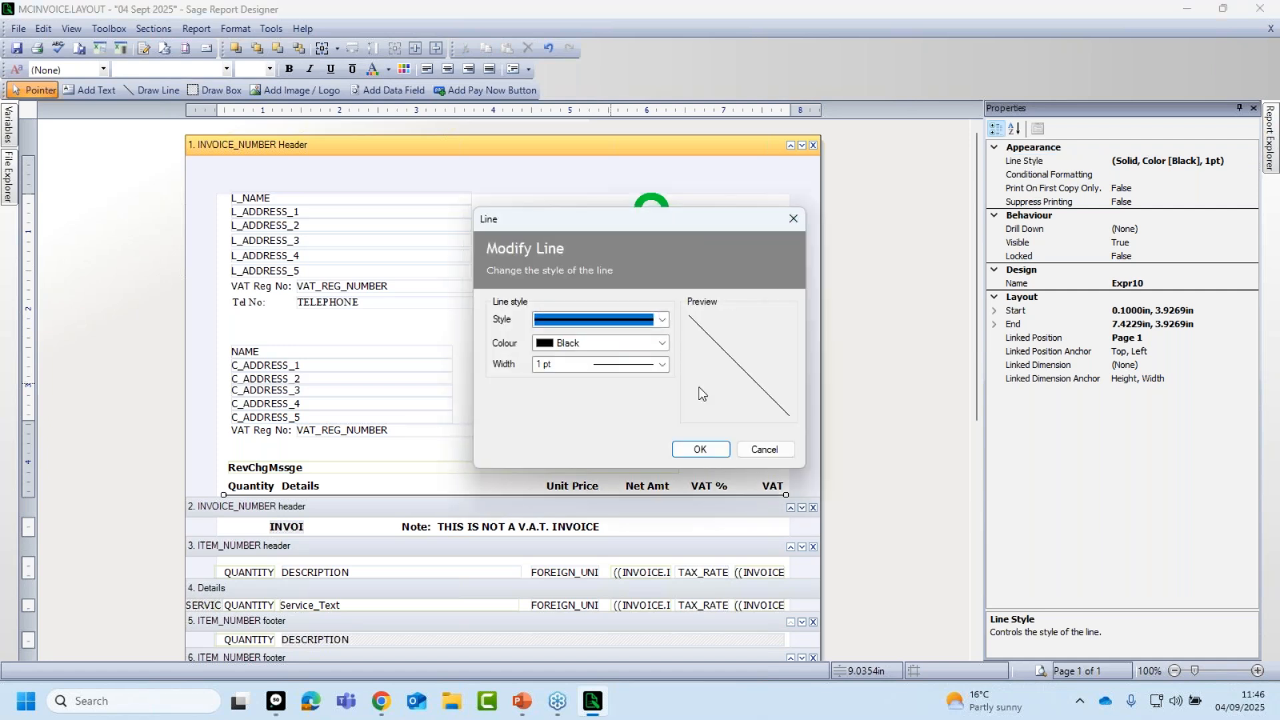
left_click(662, 343)
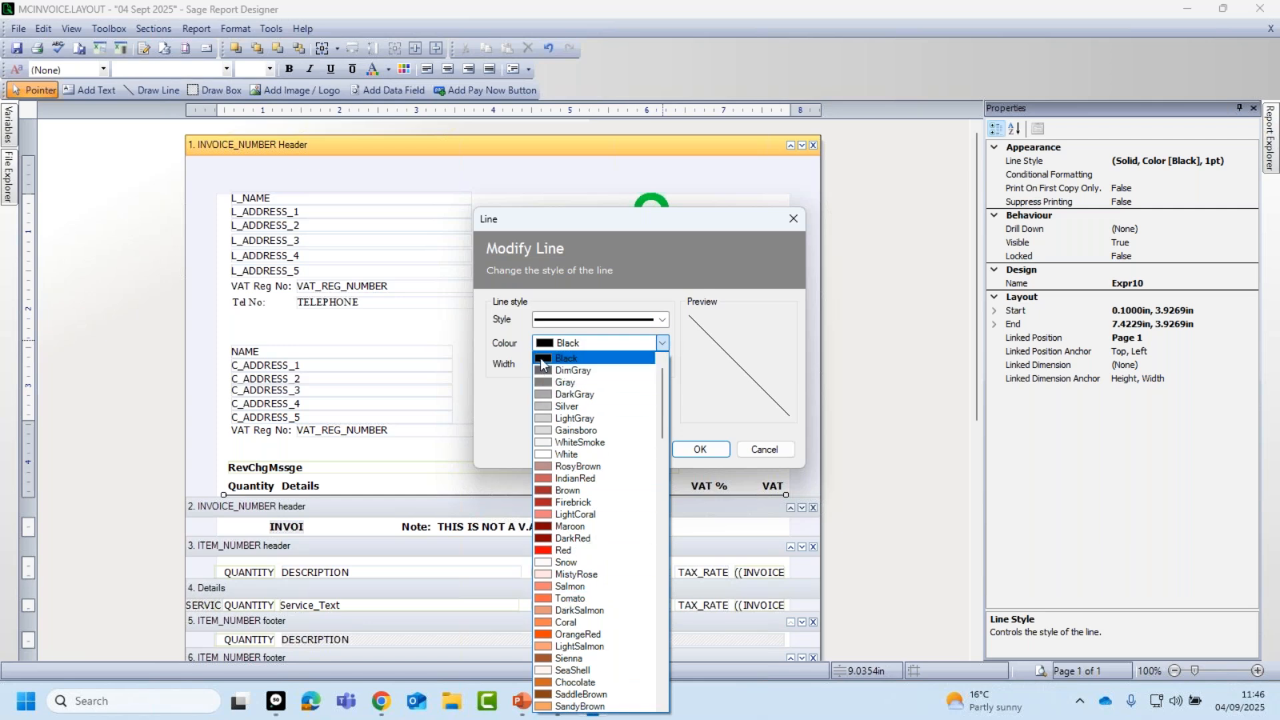
left_click(541, 359)
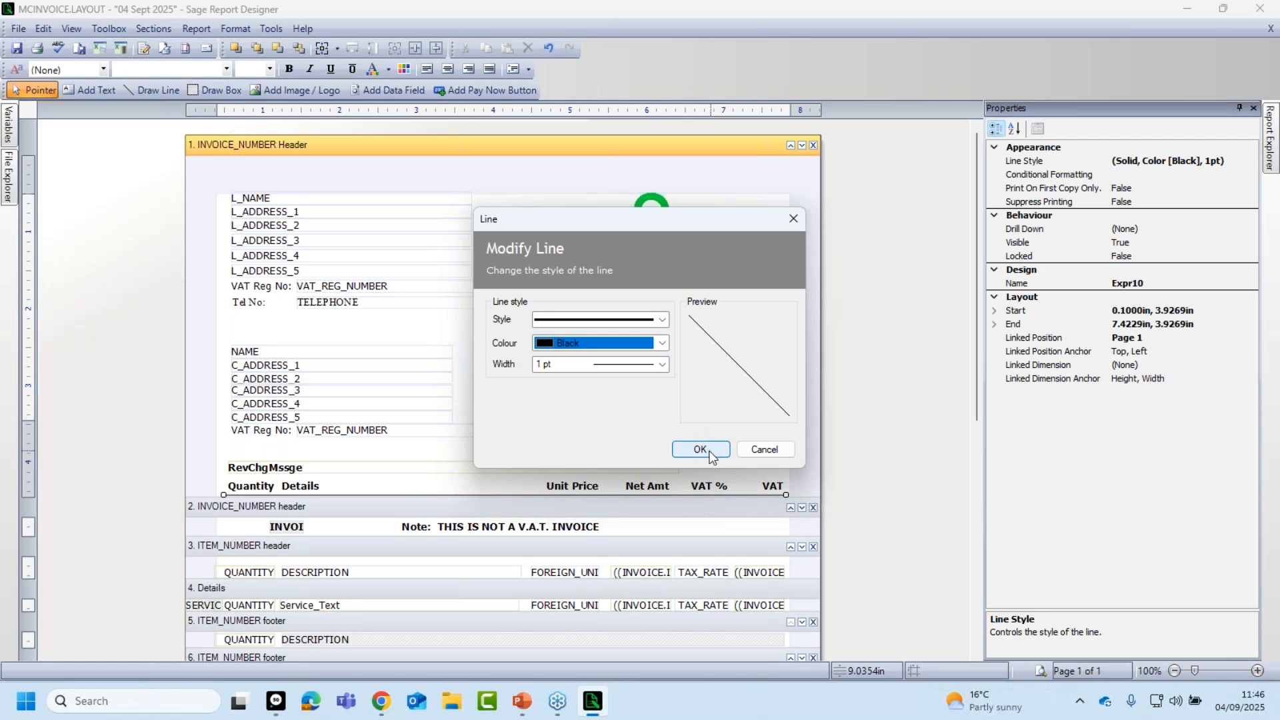
left_click(757, 448)
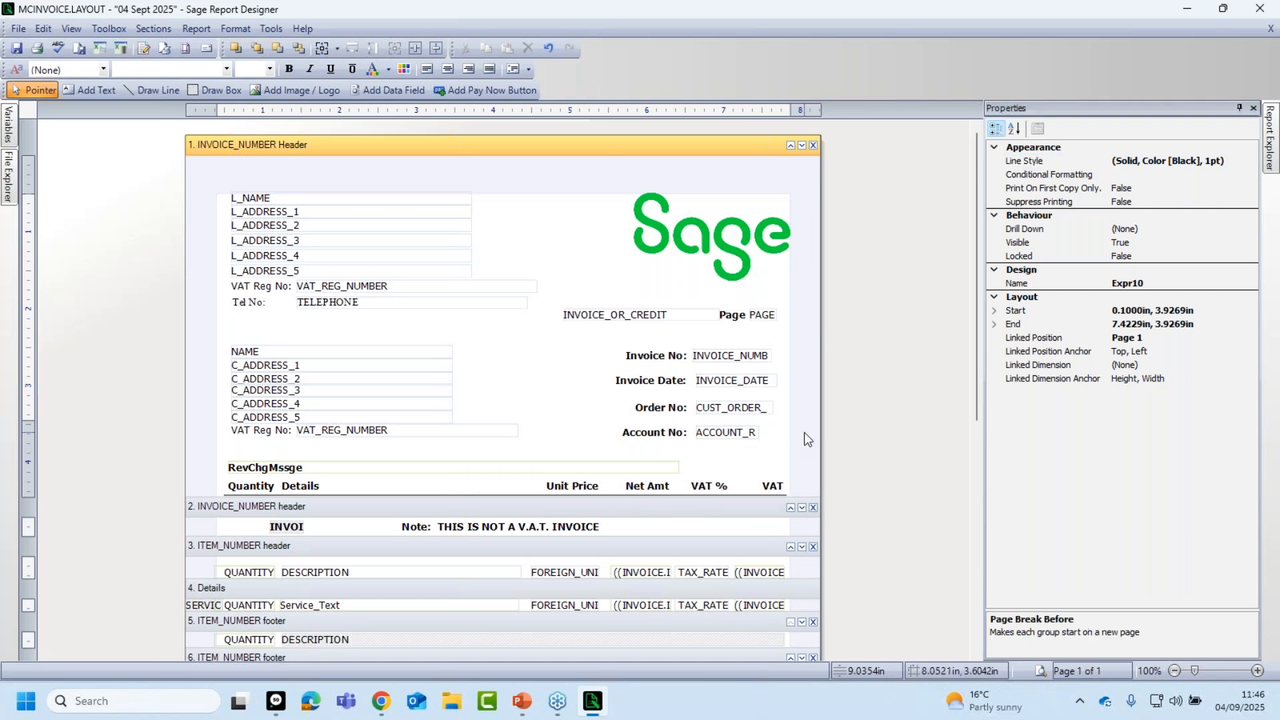
left_click(804, 432)
Auto-hide the Properties panel, deselect the rule, and get the Draw Box tool ready.
left_click(1240, 108)
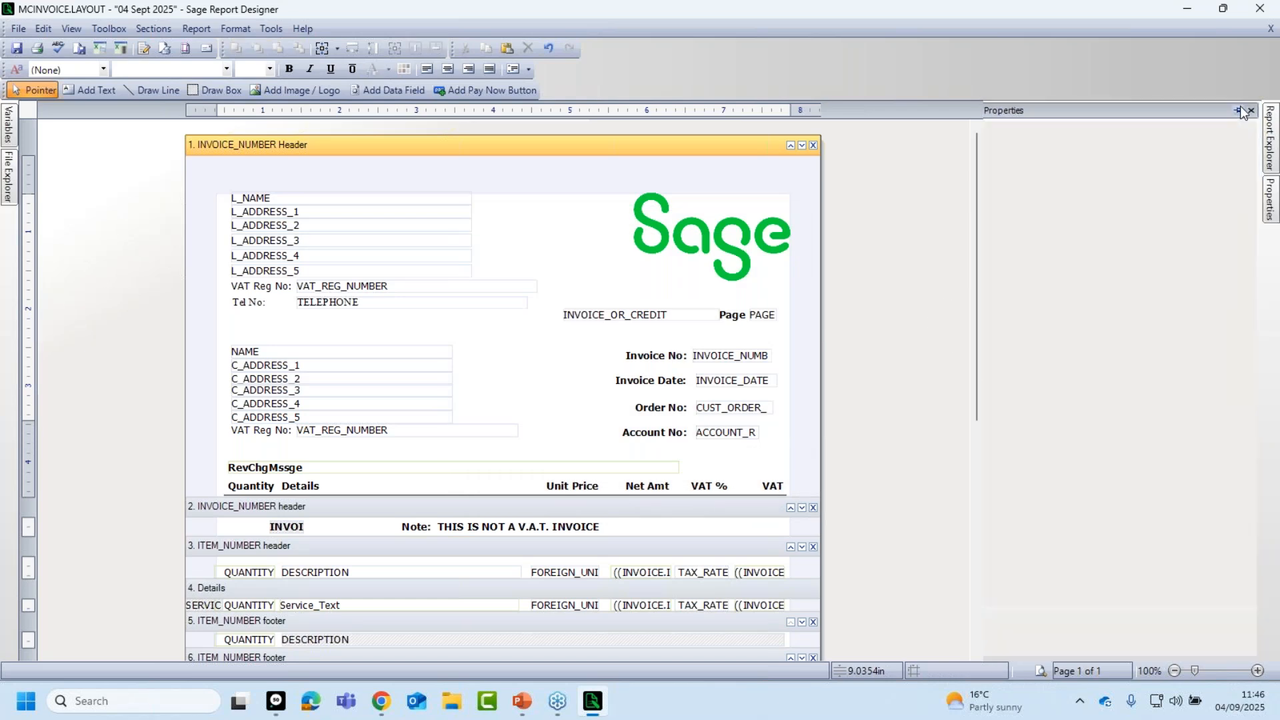
mouse_move(1269, 200)
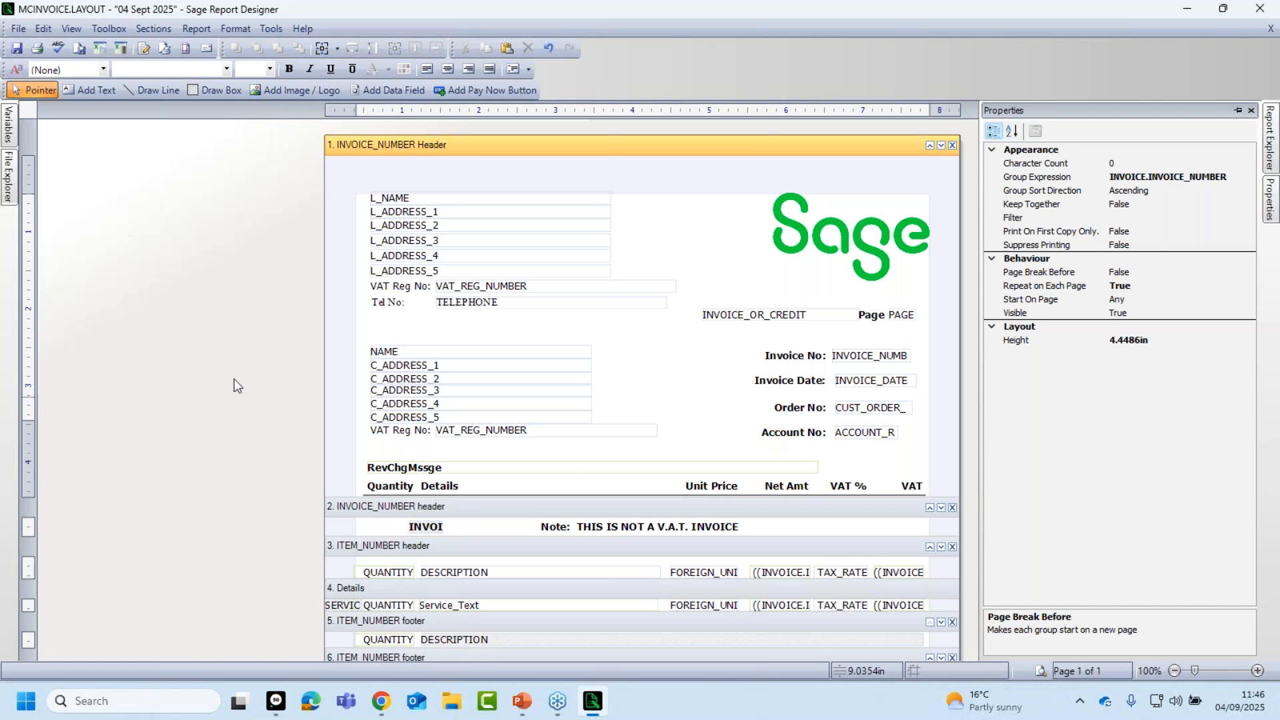
left_click(606, 495)
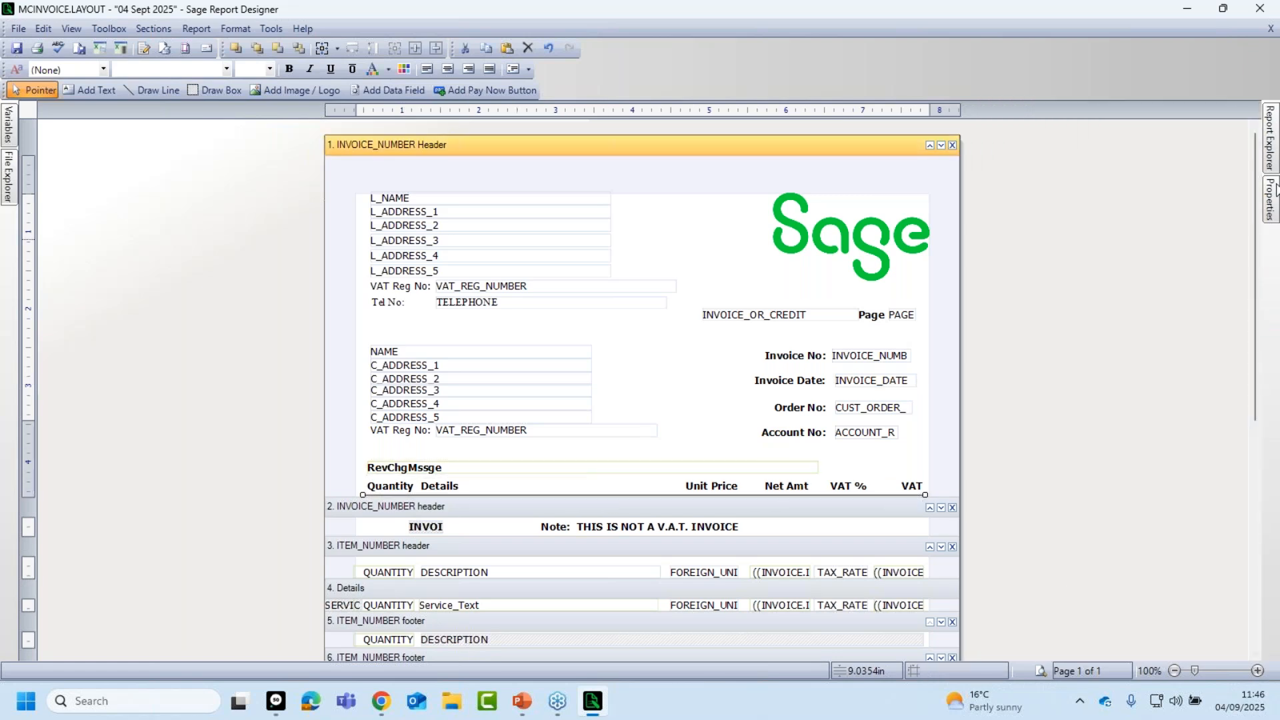
mouse_move(1272, 199)
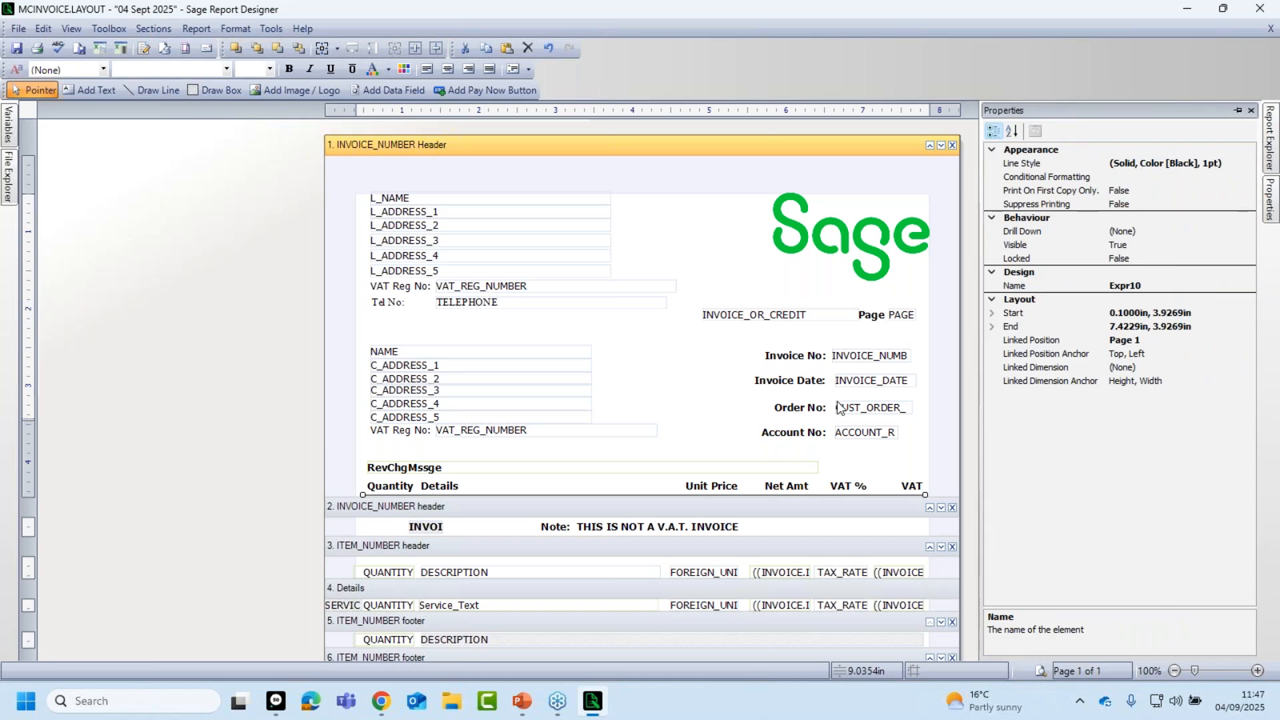
left_click(233, 399)
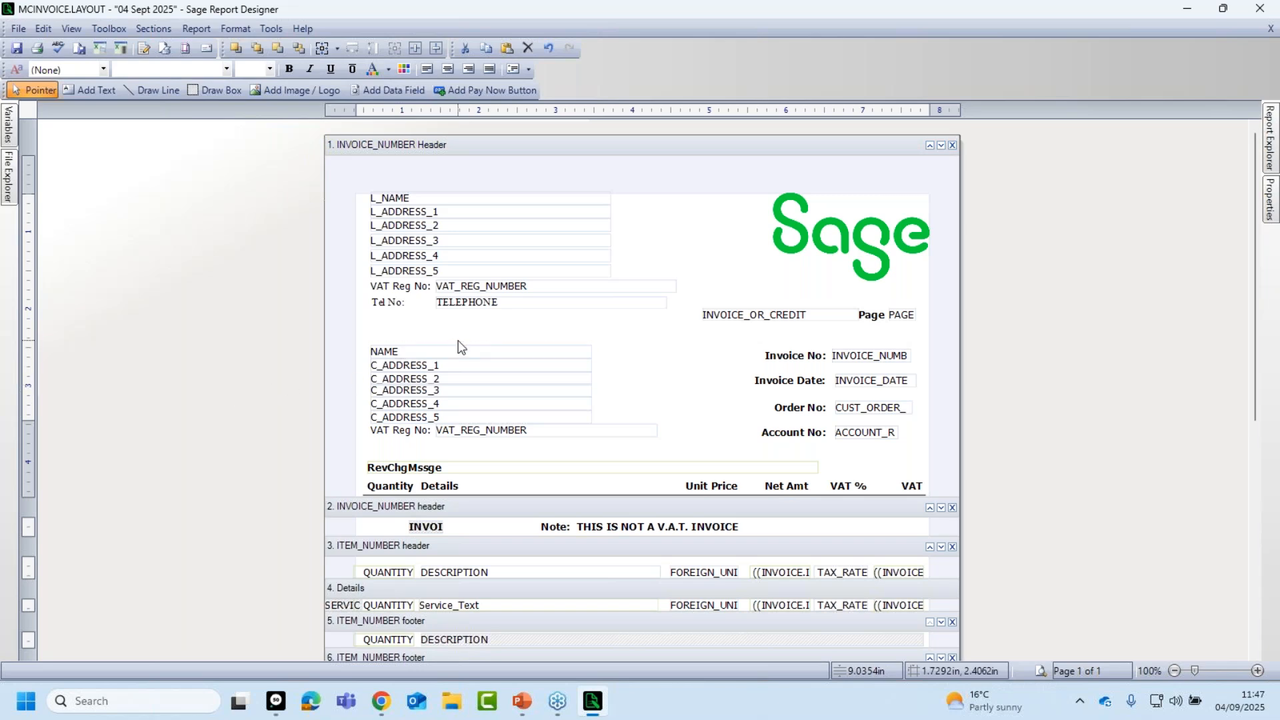
left_click(221, 89)
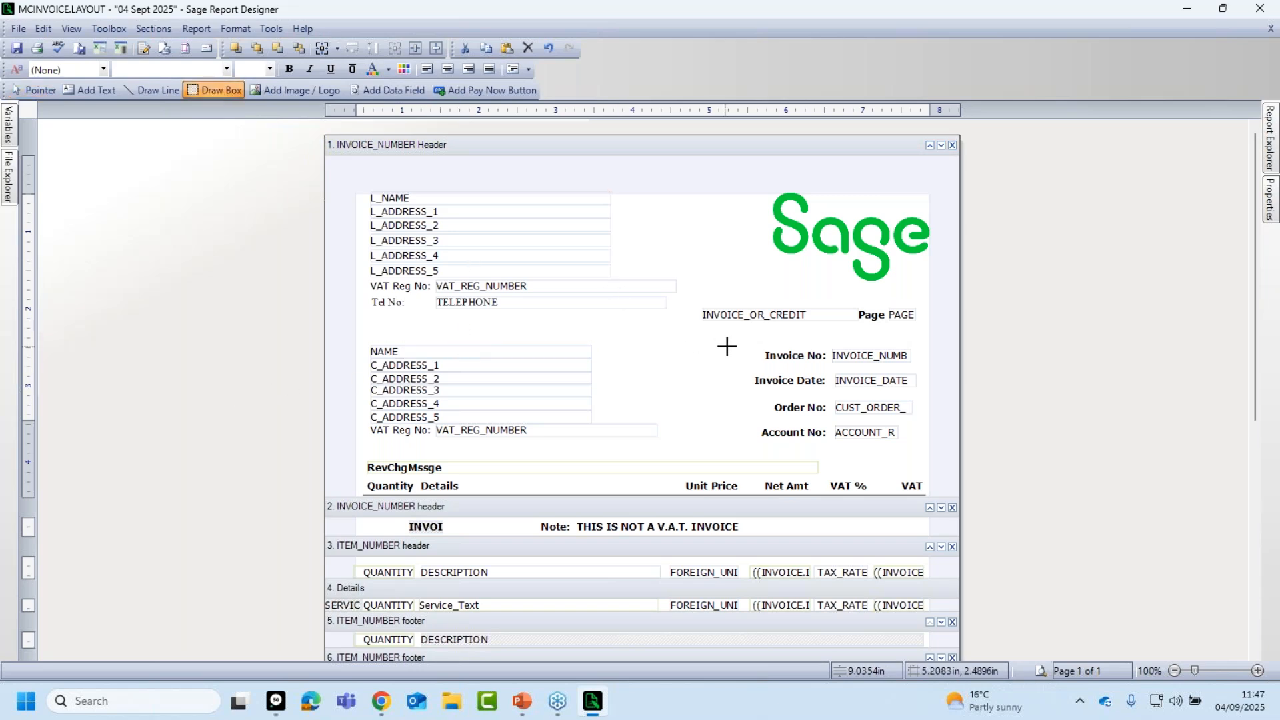
Draw a box around the Invoice No to Account No fields and show its properties.
left_click_drag(746, 345, 926, 446)
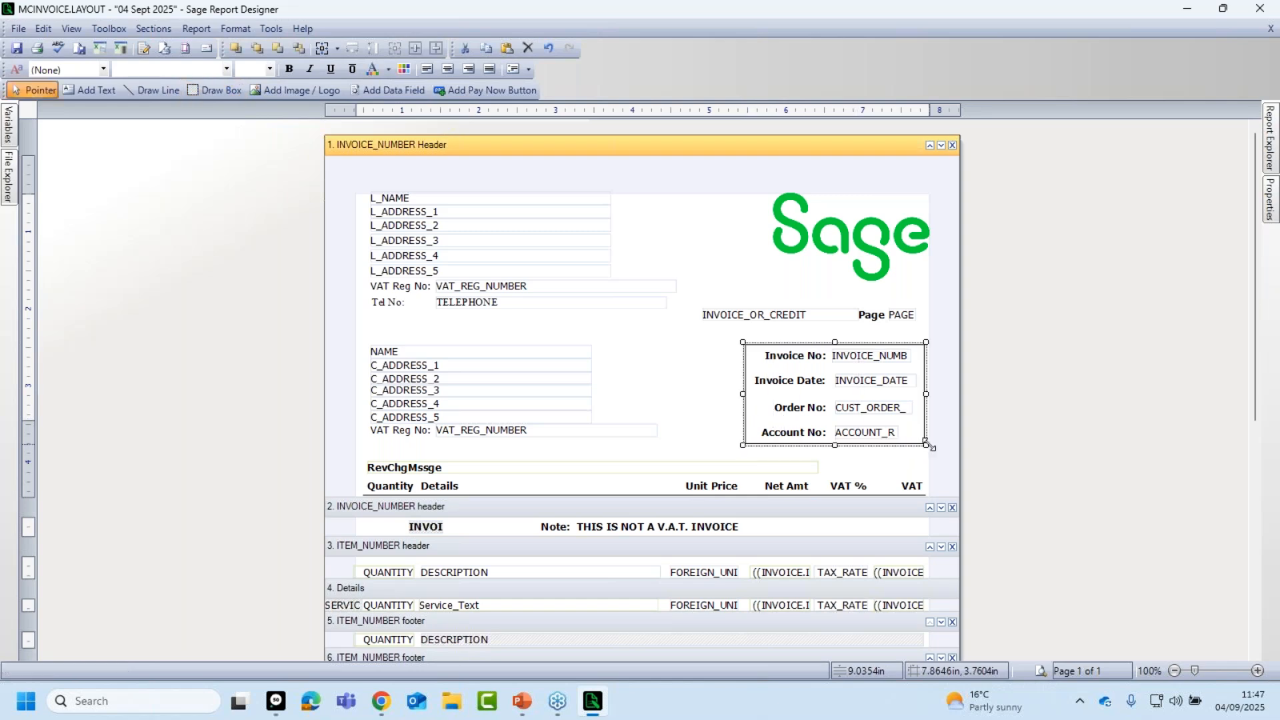
left_click(687, 393)
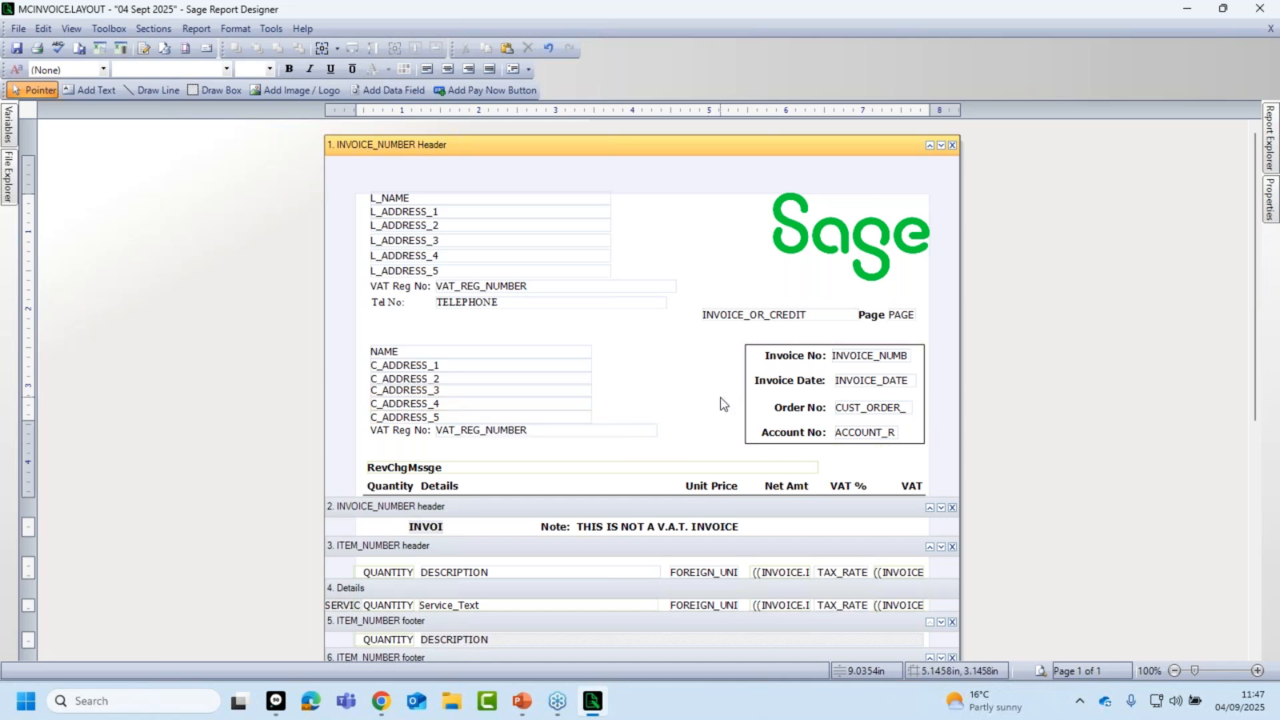
left_click(746, 407)
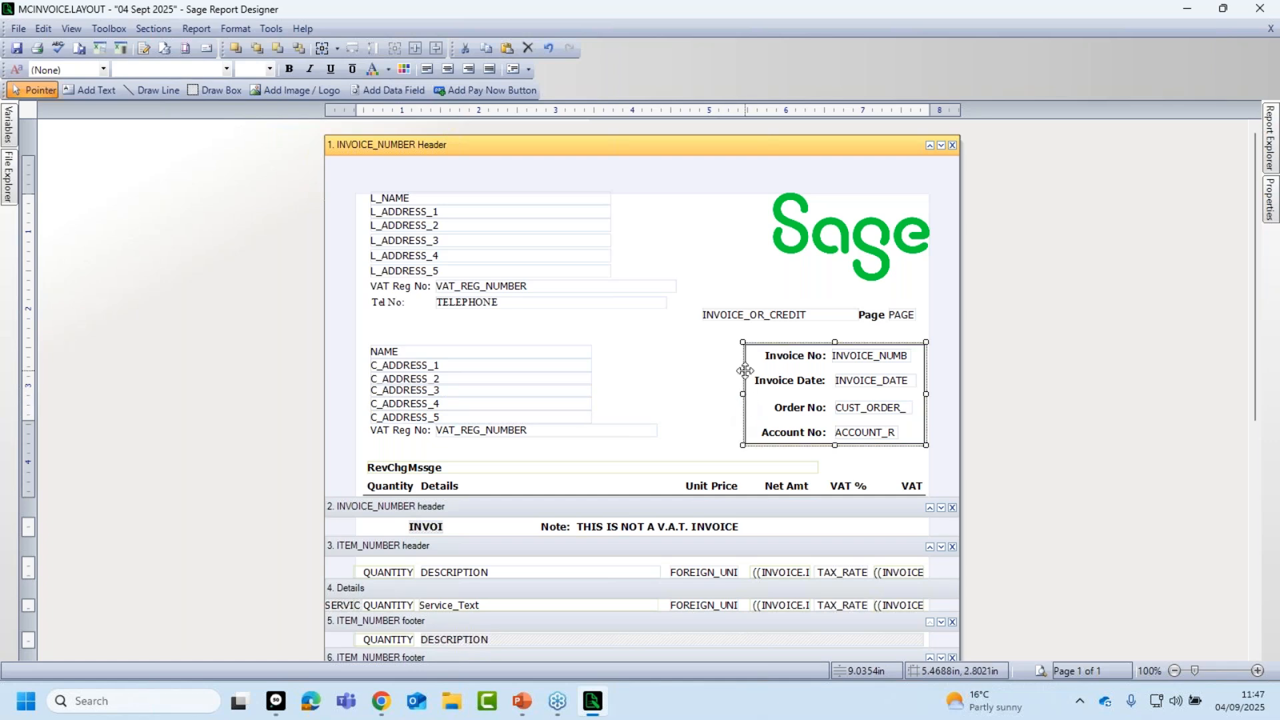
left_click(1272, 203)
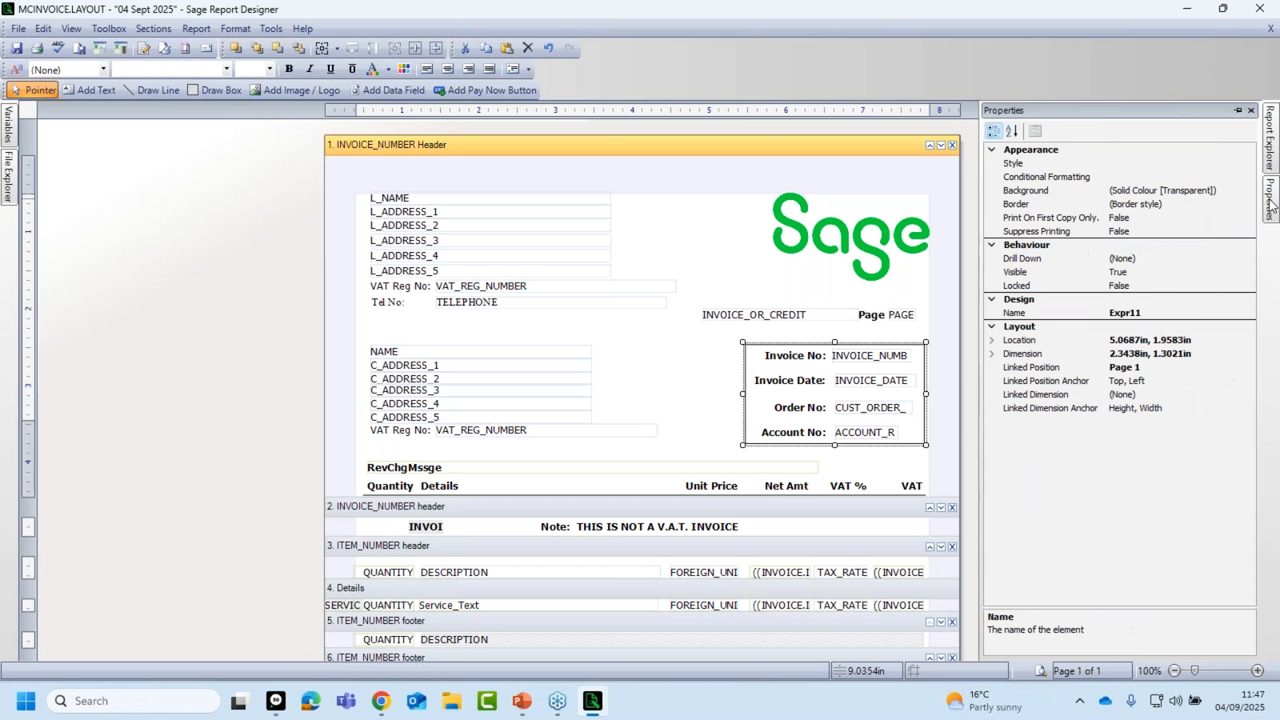
Check the box's border settings and close them without changes.
left_click(1140, 204)
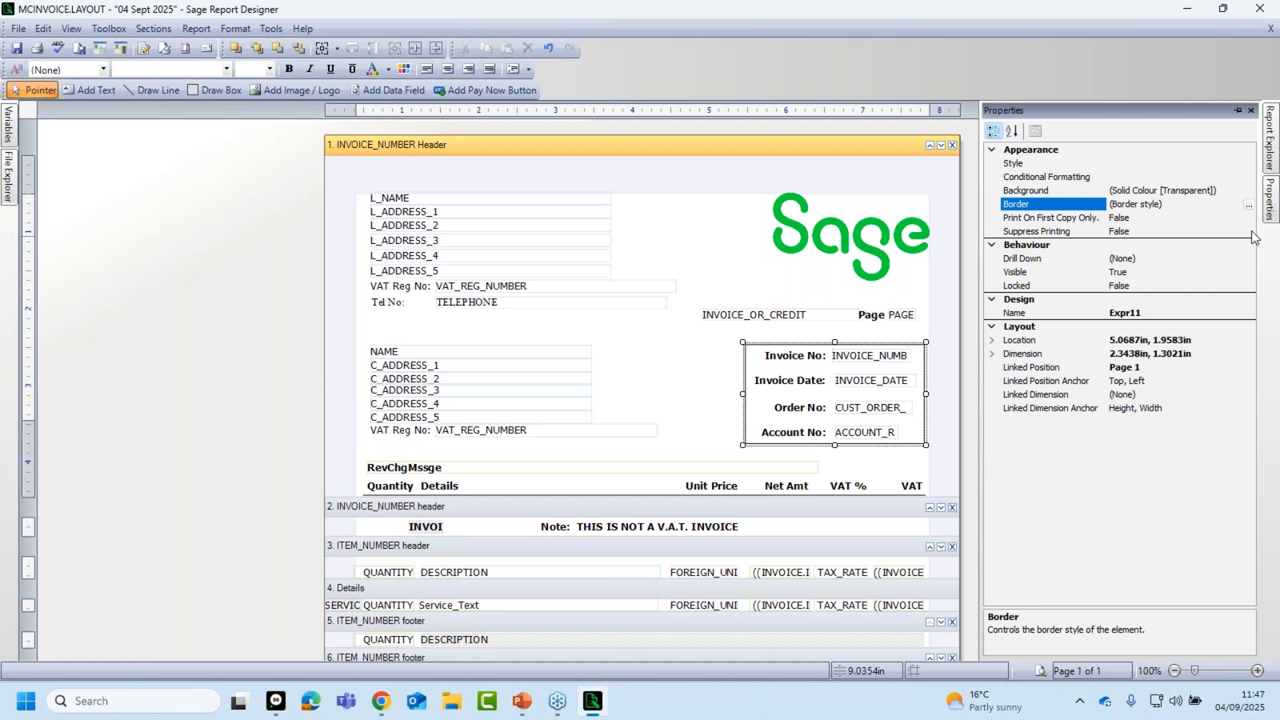
left_click(1249, 205)
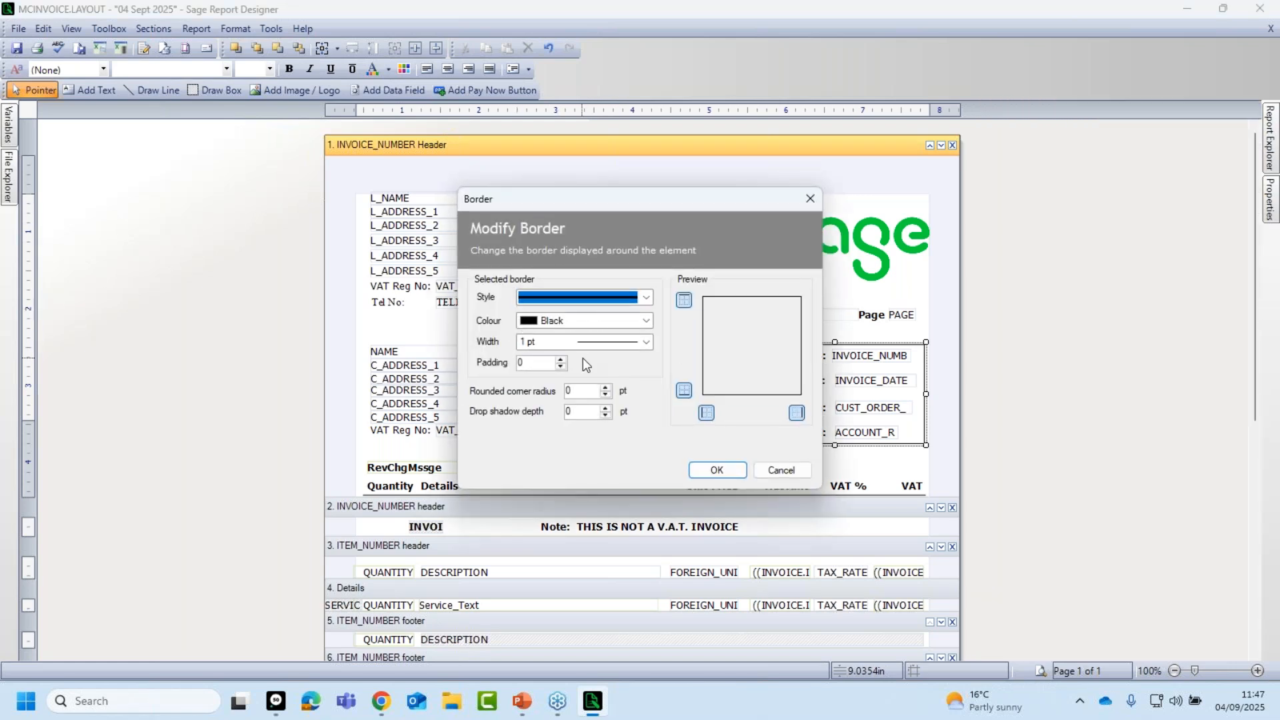
left_click(788, 472)
left_click(788, 471)
Give the invoice details box a MistyRose background, then deselect it.
mouse_move(1272, 200)
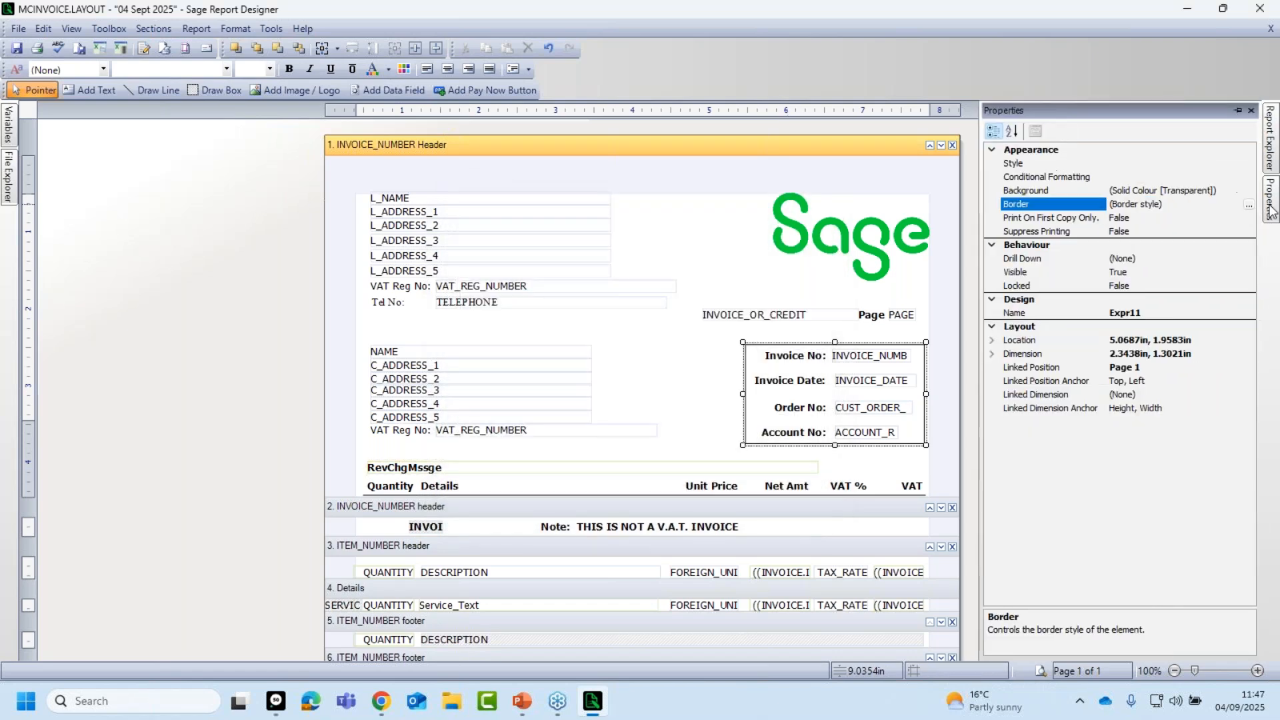
left_click(1045, 194)
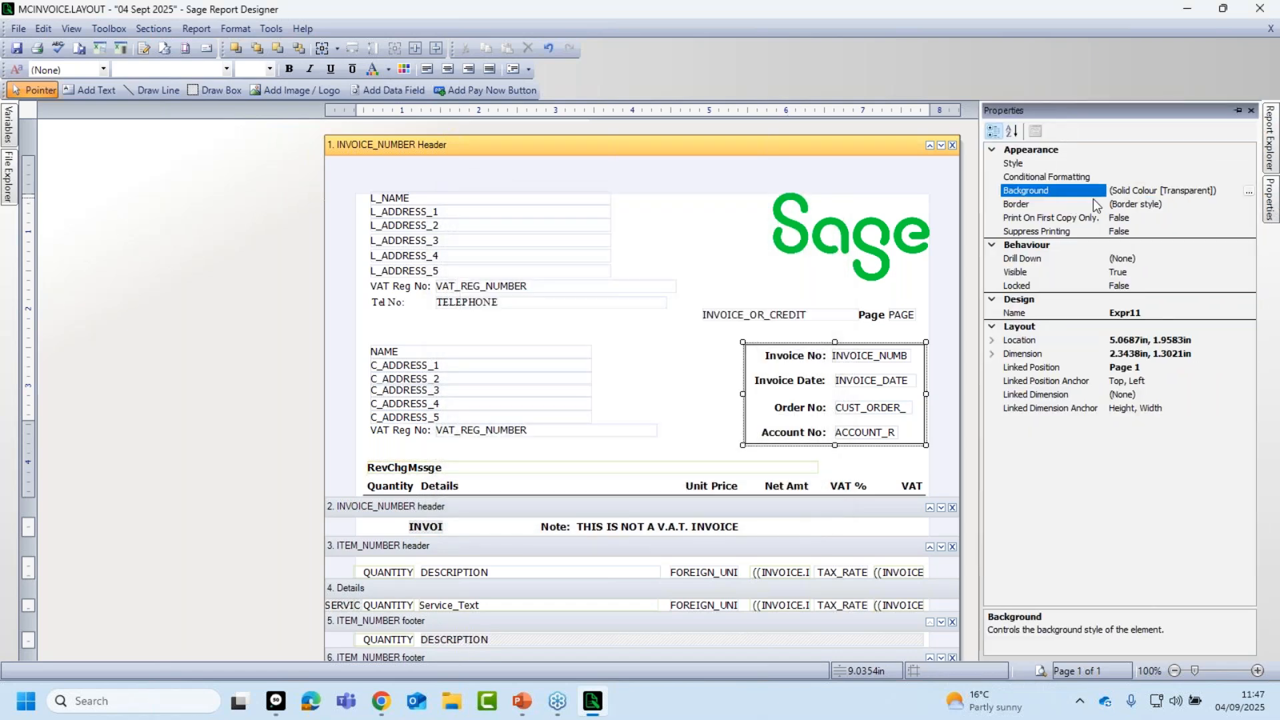
left_click(1248, 192)
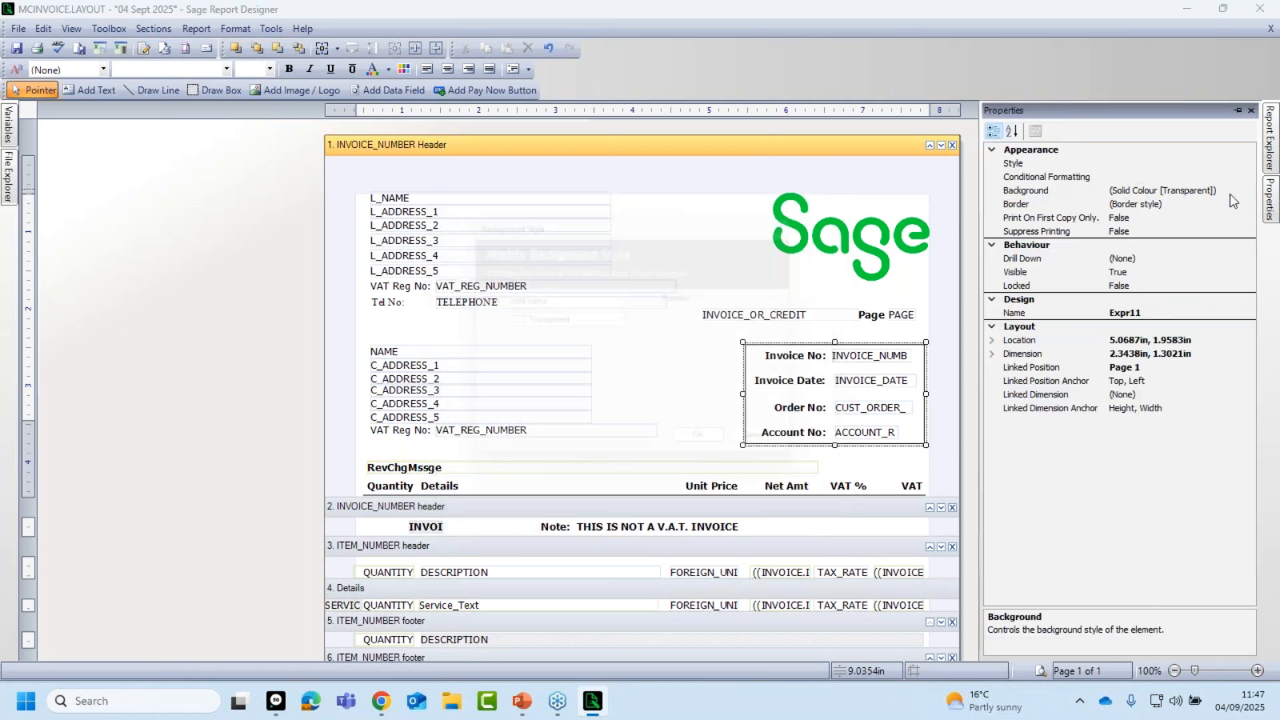
left_click(624, 320)
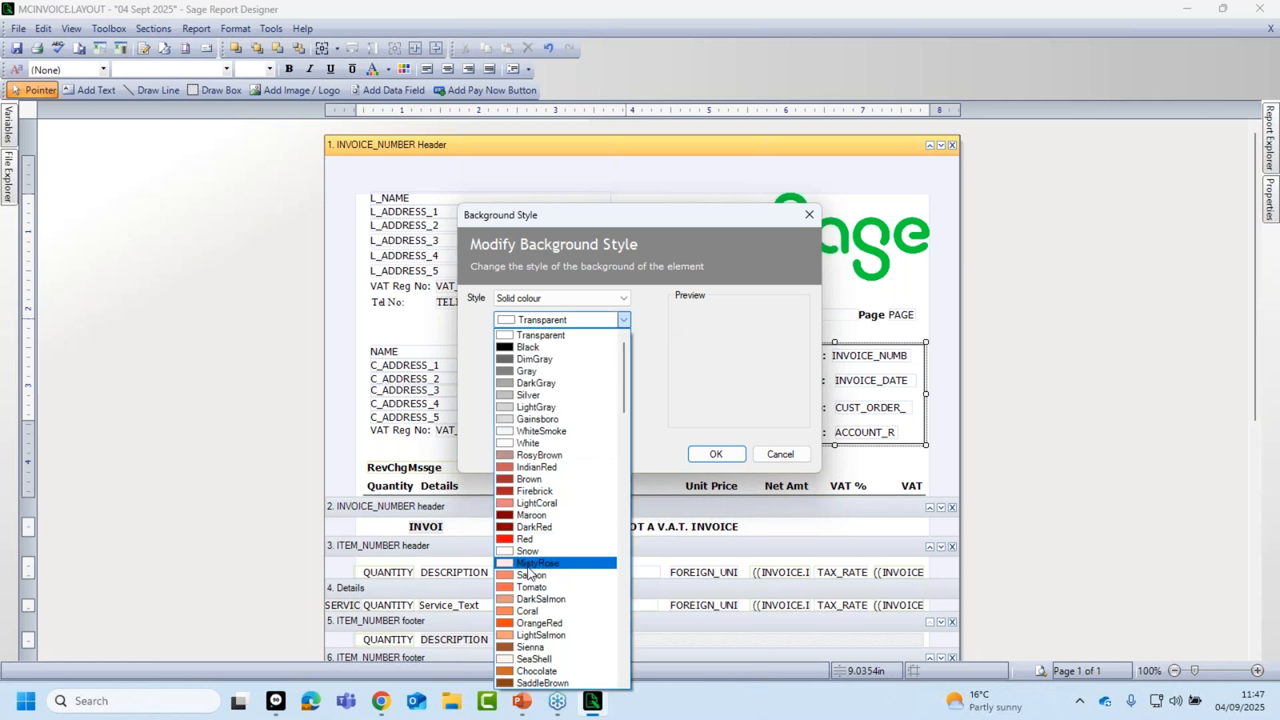
left_click(551, 564)
left_click(717, 457)
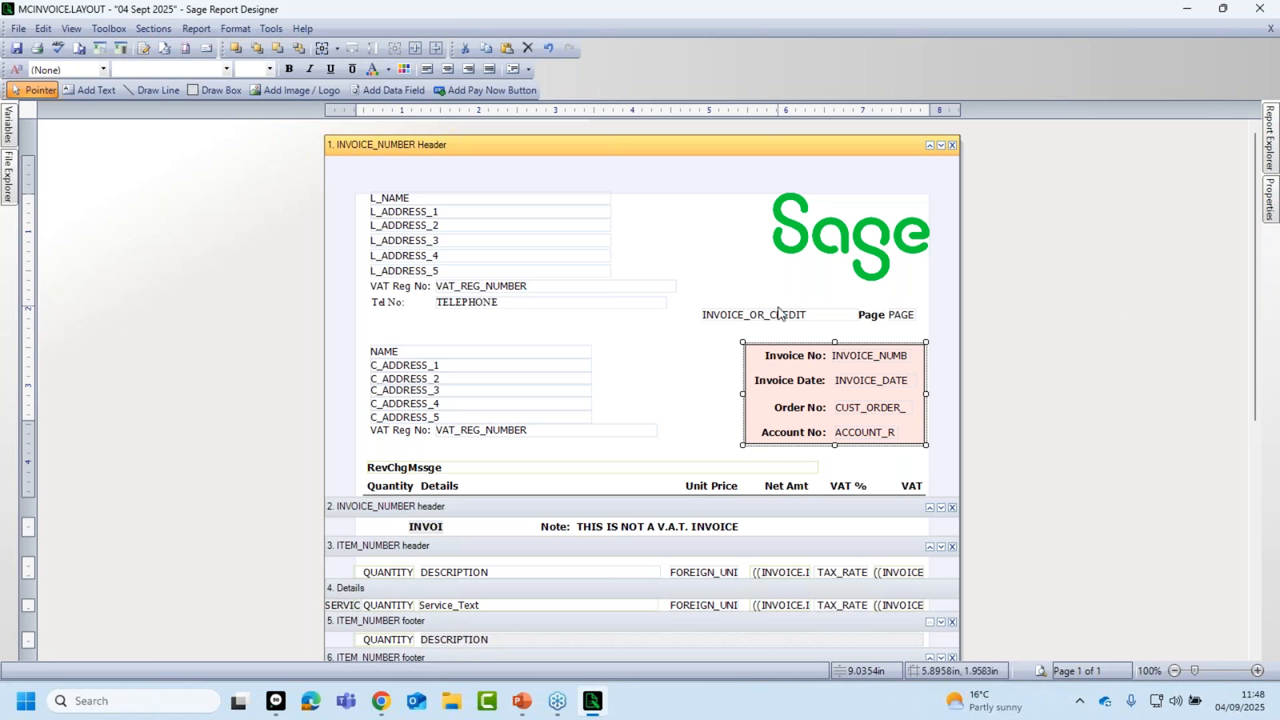
left_click(714, 419)
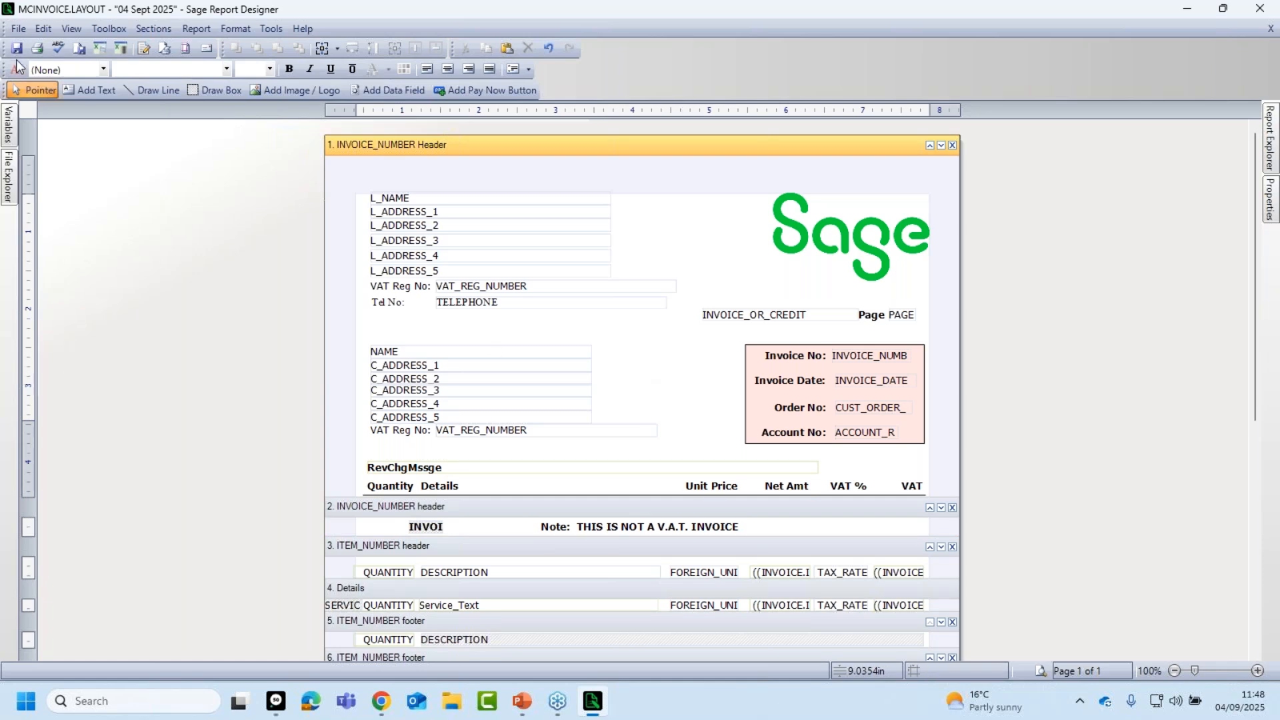
Open the watermark settings and enter 'Invoice' as the watermark text.
left_click(18, 29)
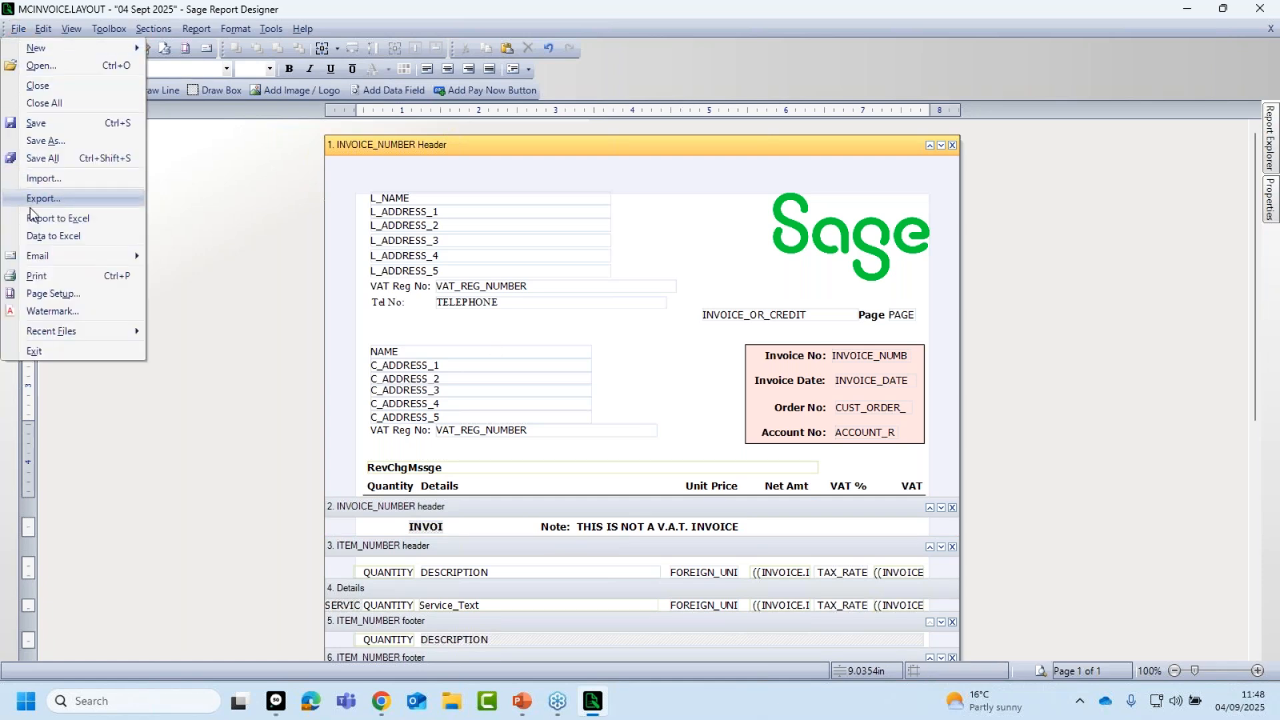
left_click(47, 317)
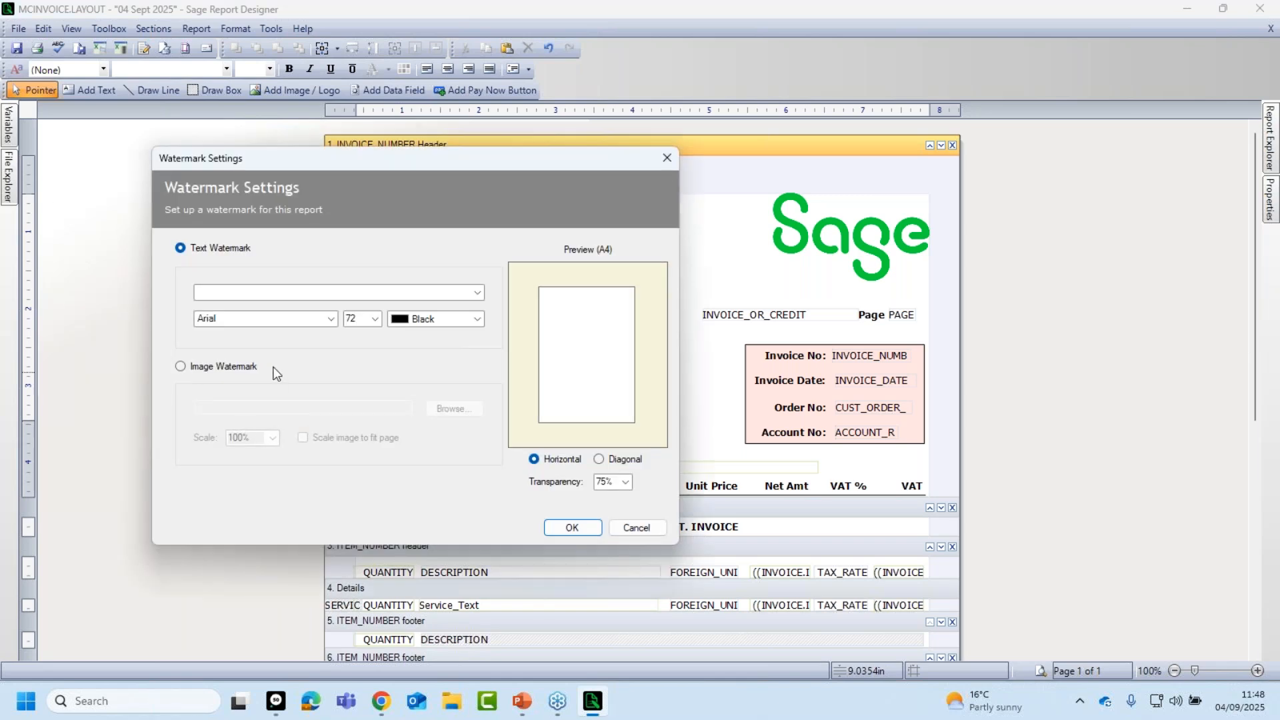
left_click(220, 292)
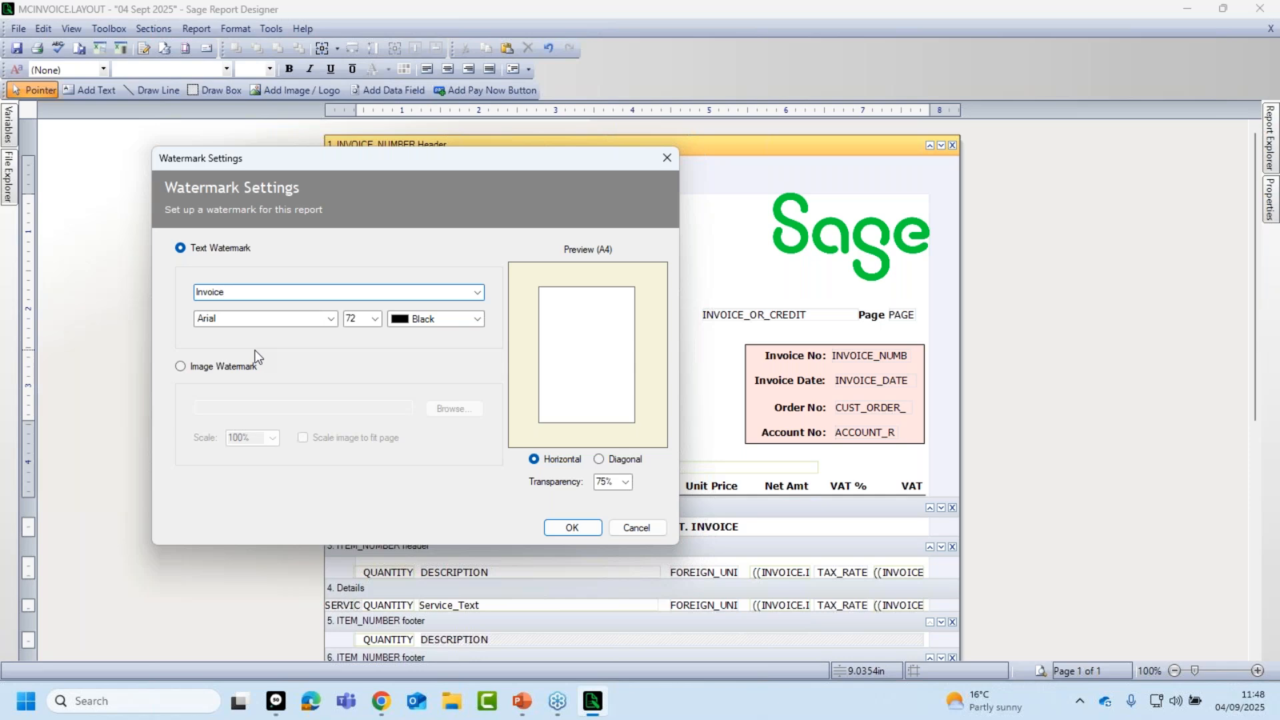
key("Tab")
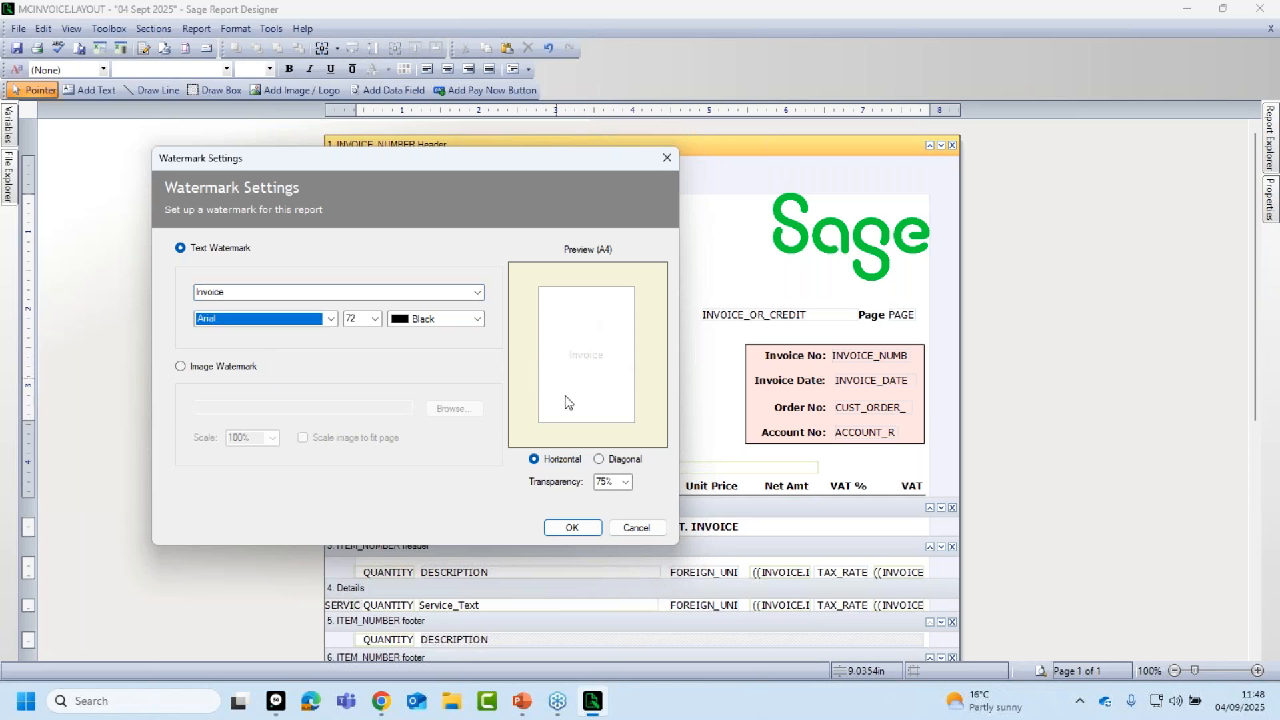
Make the watermark diagonal at 70% transparency and switch to an image watermark.
left_click(599, 460)
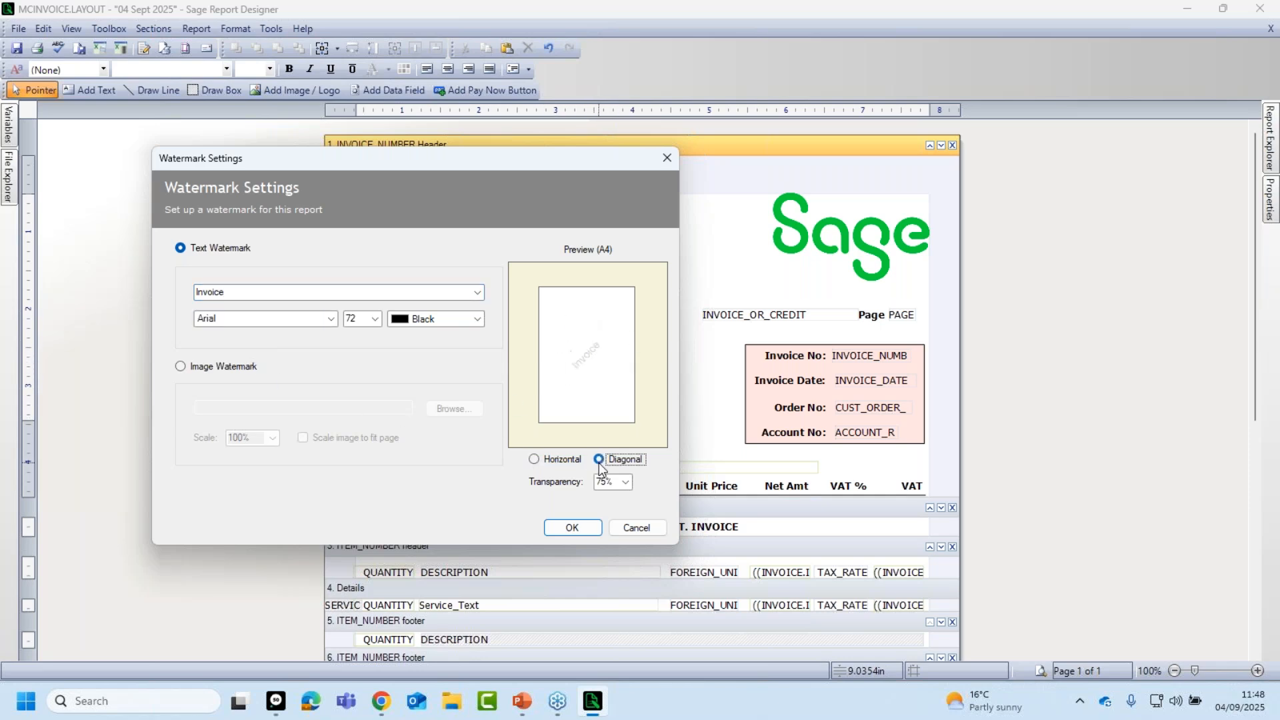
left_click(626, 483)
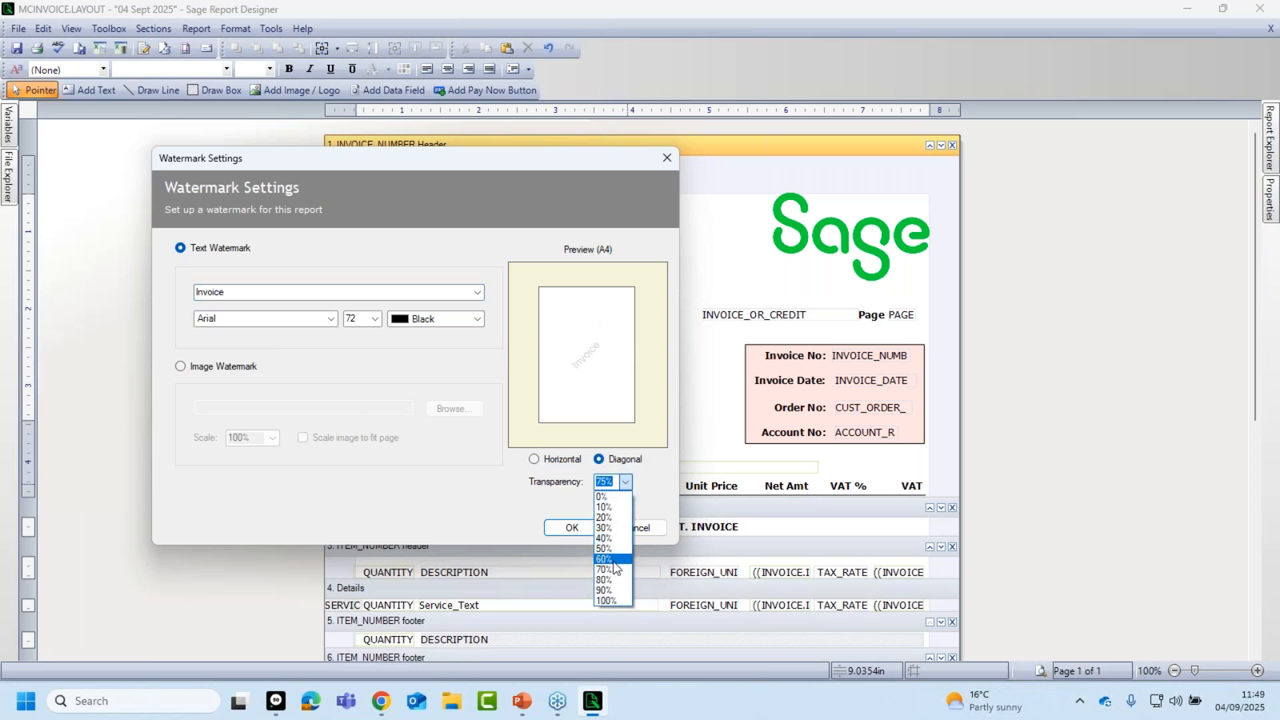
left_click(611, 528)
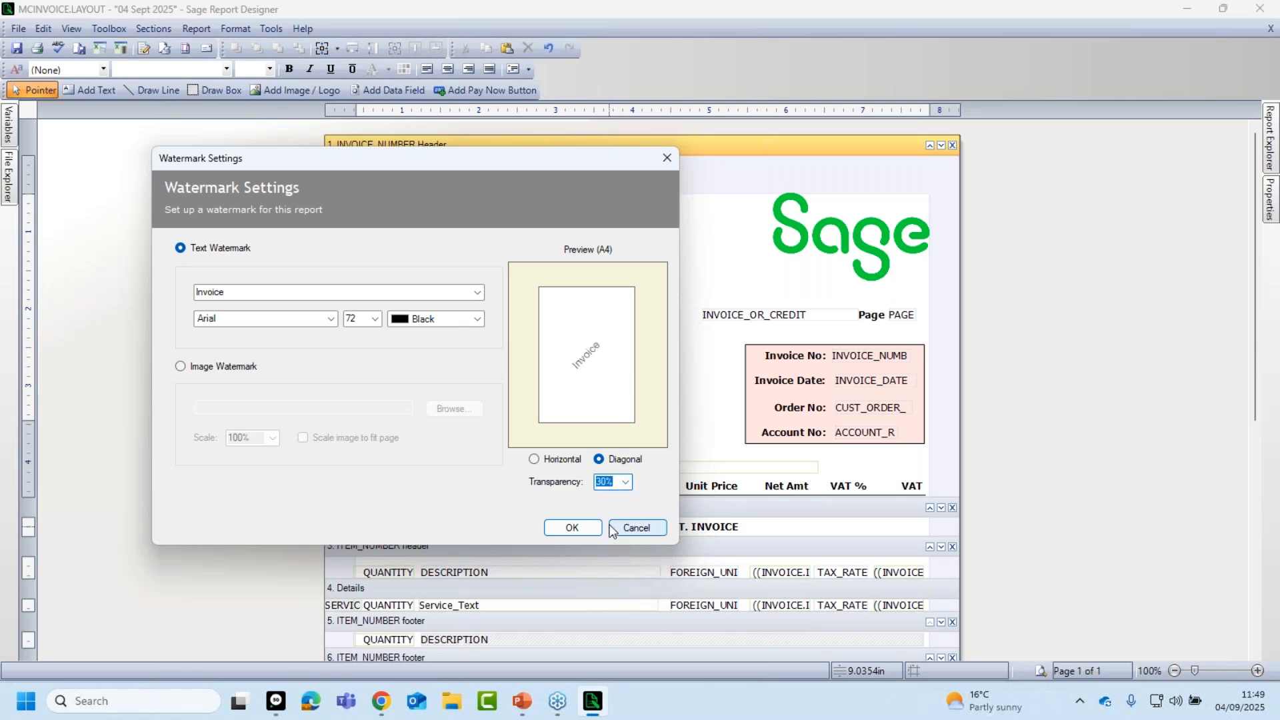
left_click(626, 483)
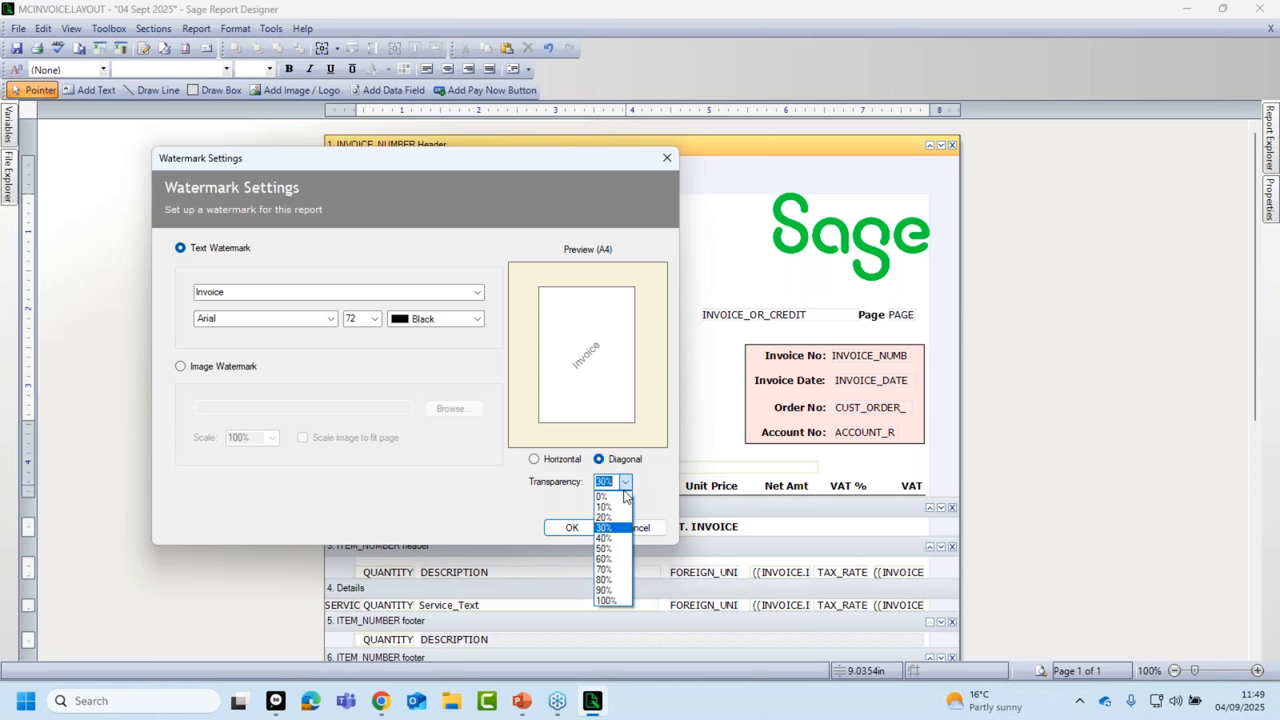
left_click(611, 571)
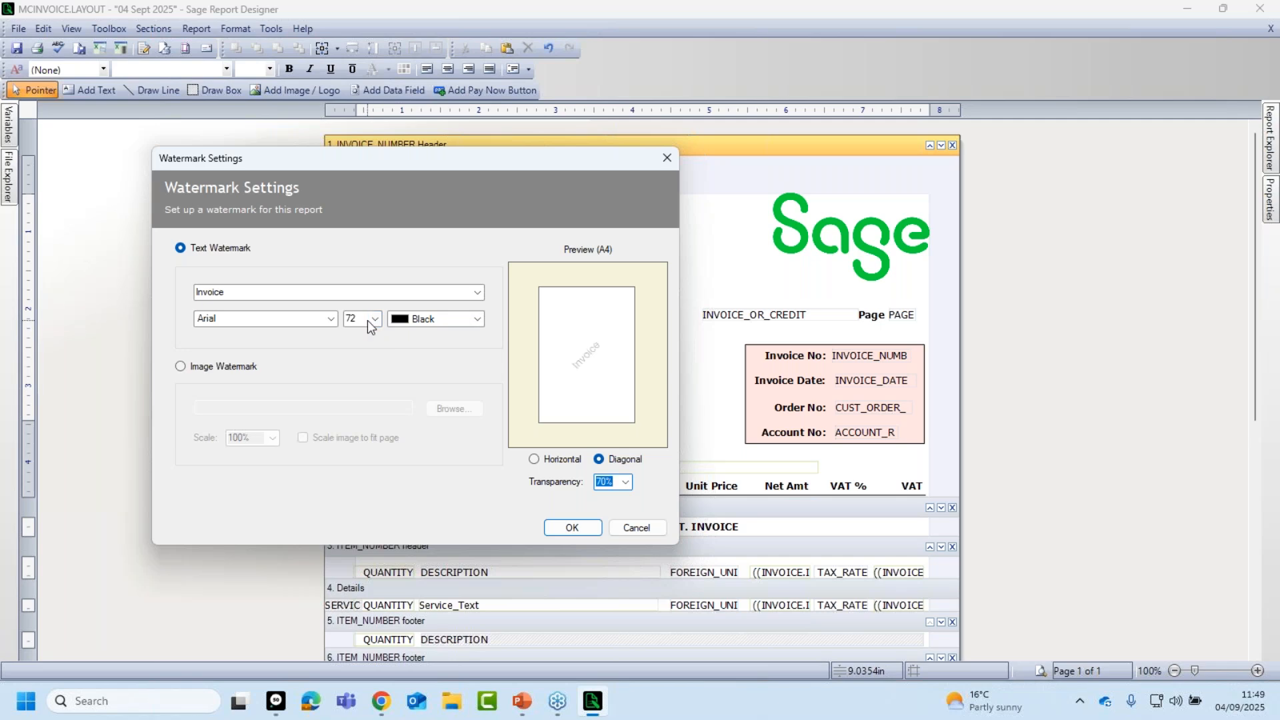
left_click(180, 368)
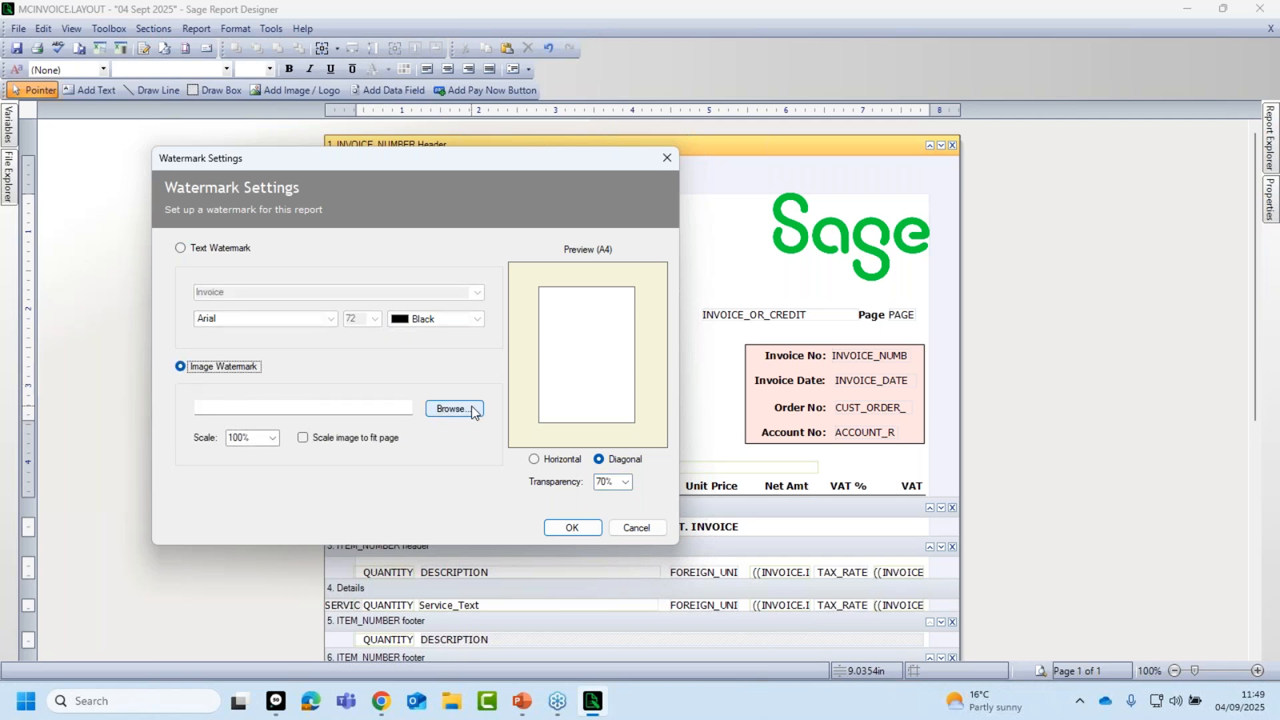
Use the Sage_Logo_Brilliant_Green PNG as the watermark, scaled to fit the page.
left_click(459, 409)
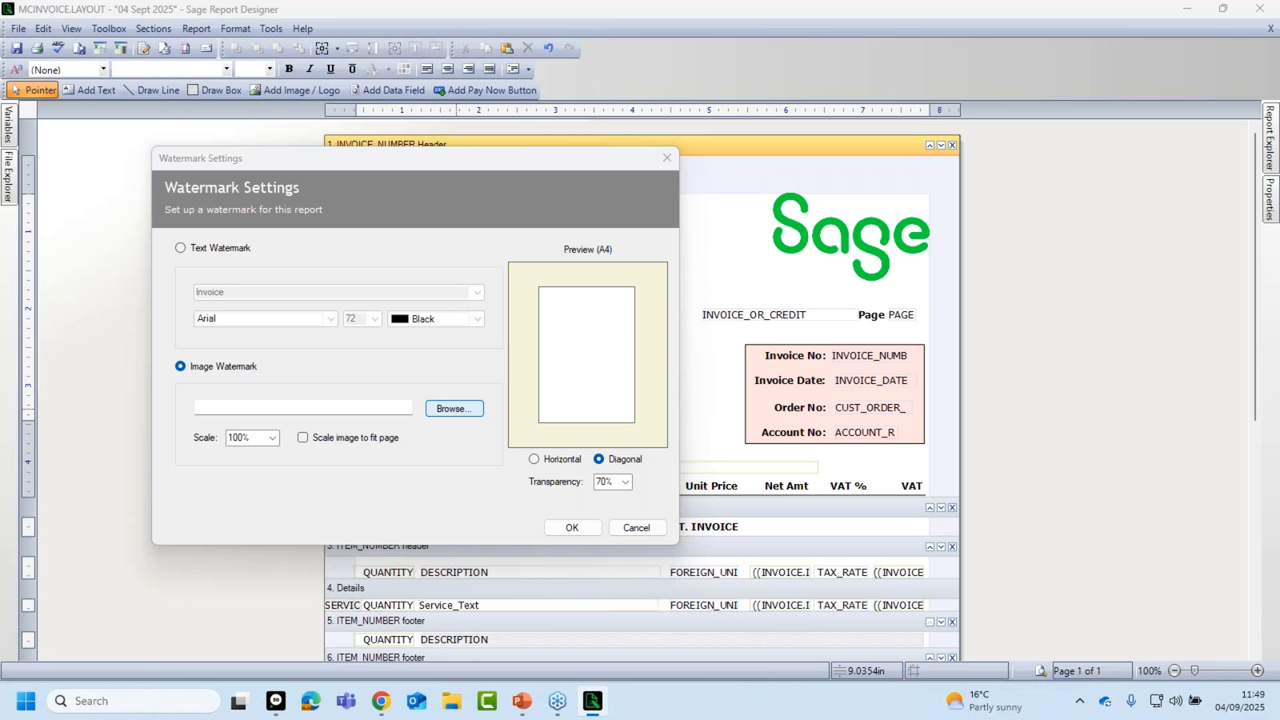
left_click(445, 281)
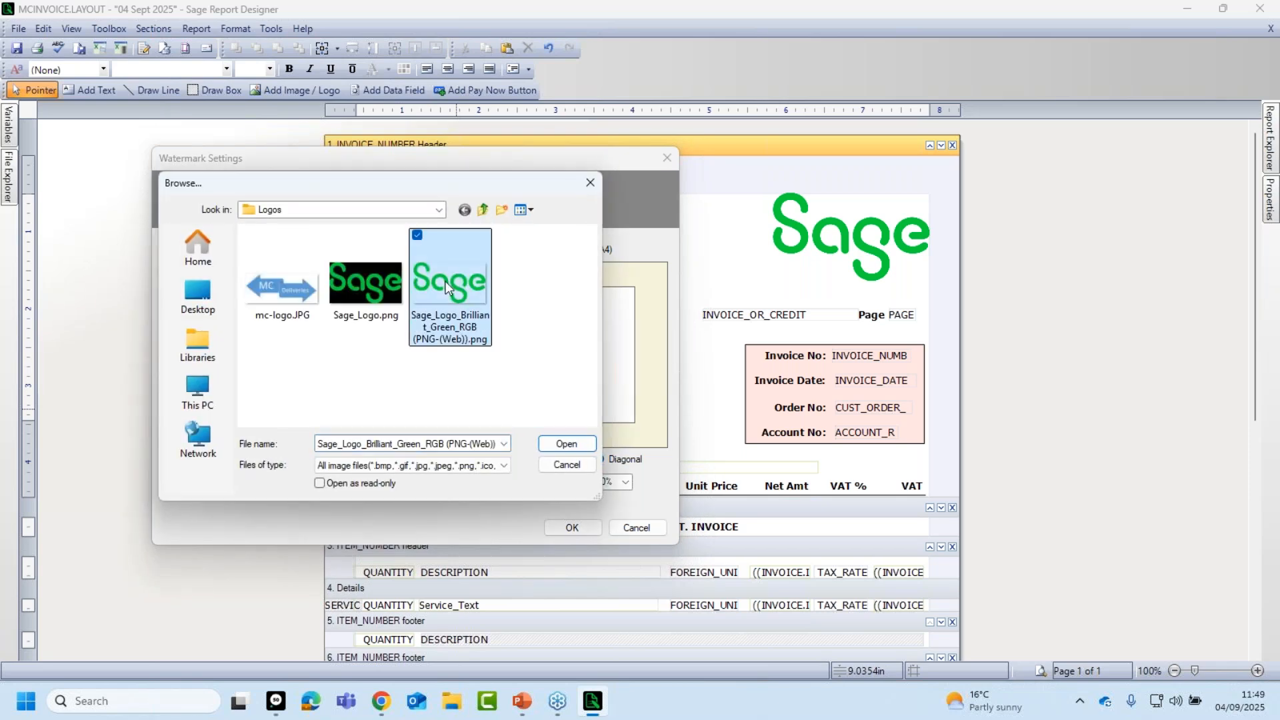
left_click(568, 445)
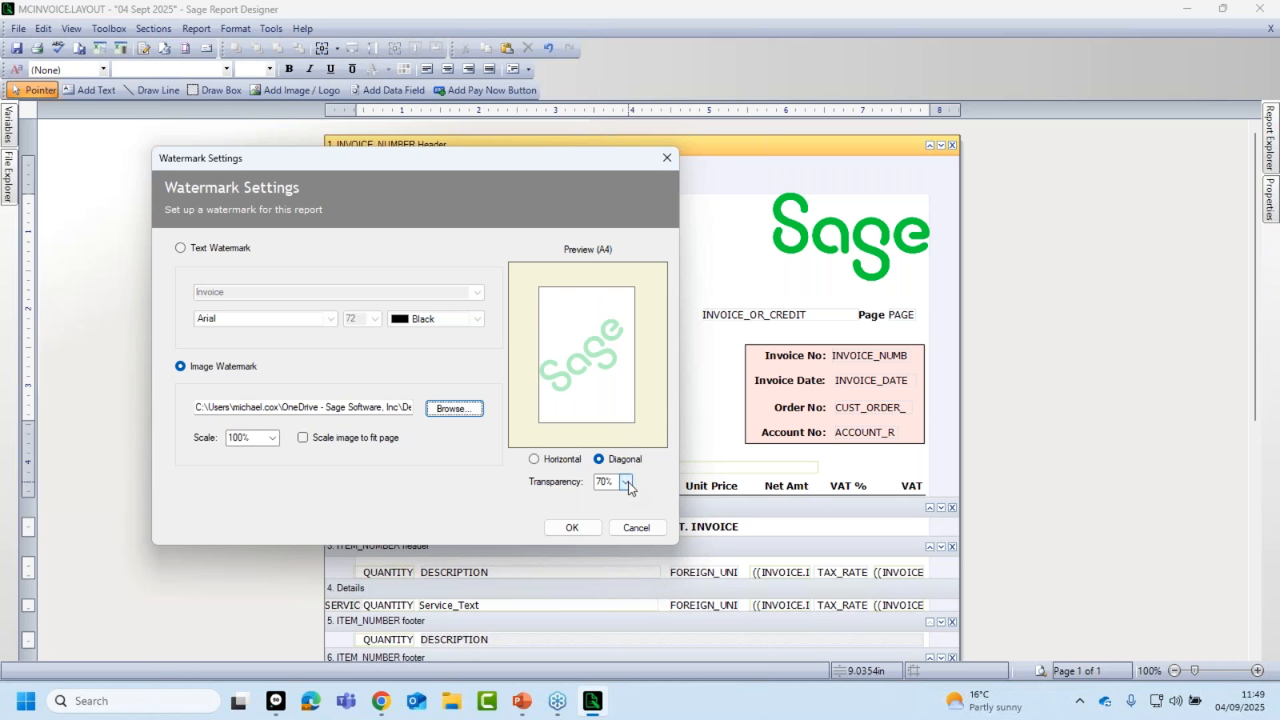
left_click(304, 440)
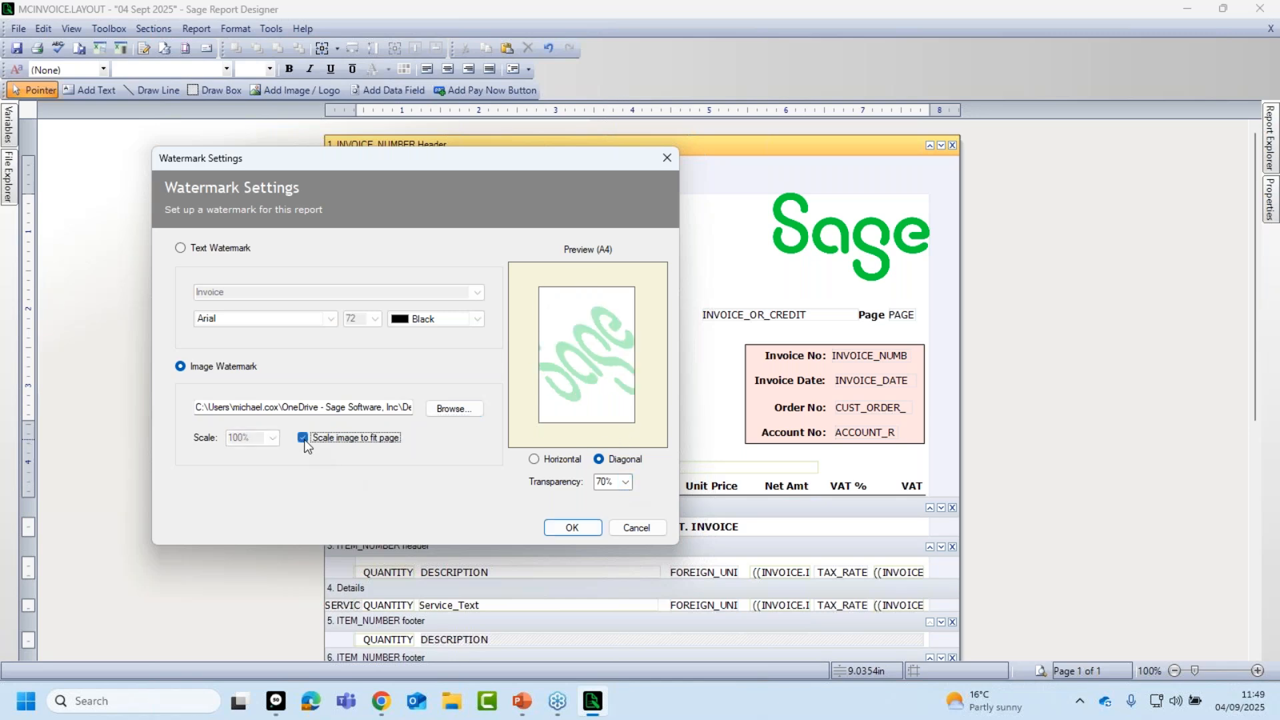
left_click(572, 528)
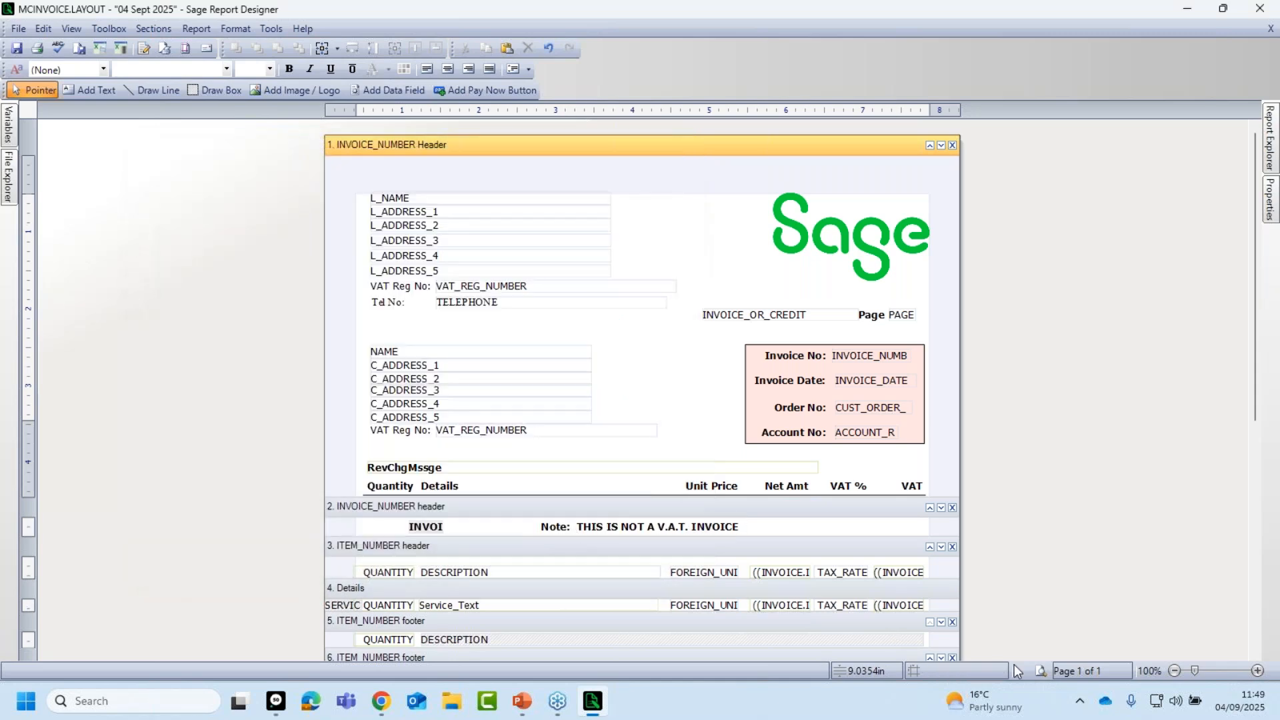
left_click(1041, 672)
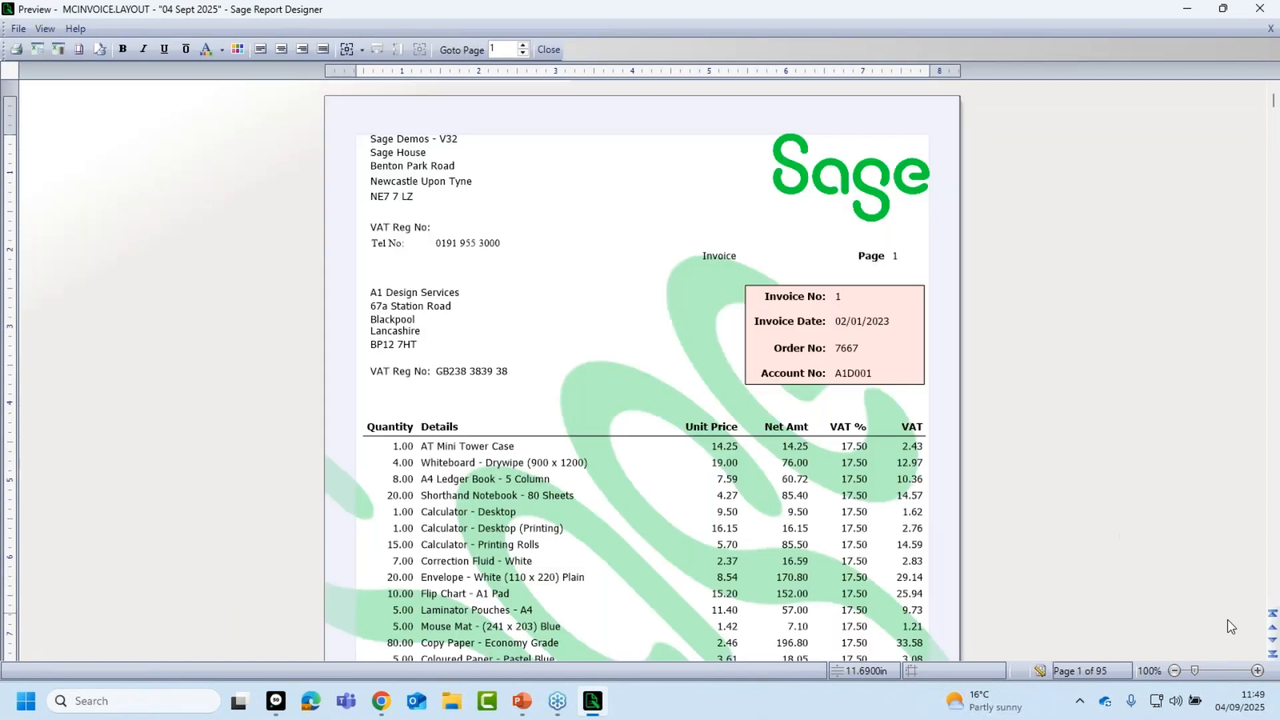
left_click(1175, 671)
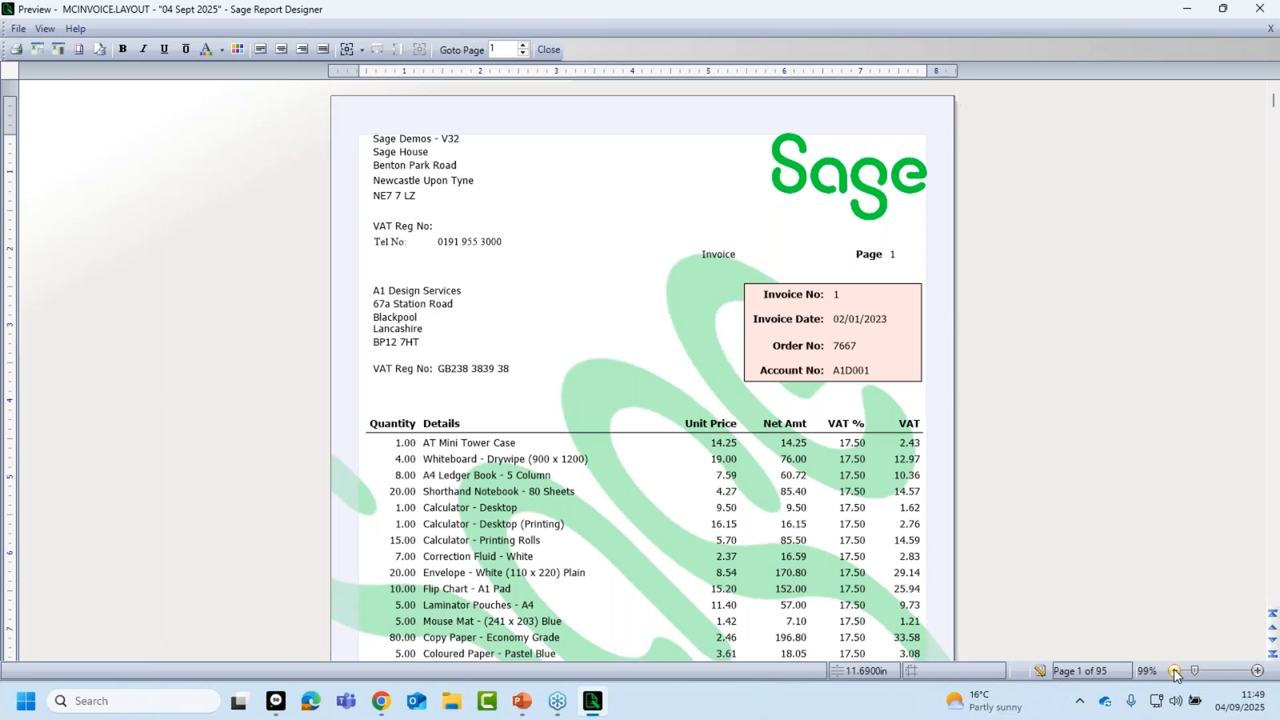
left_click(1175, 672)
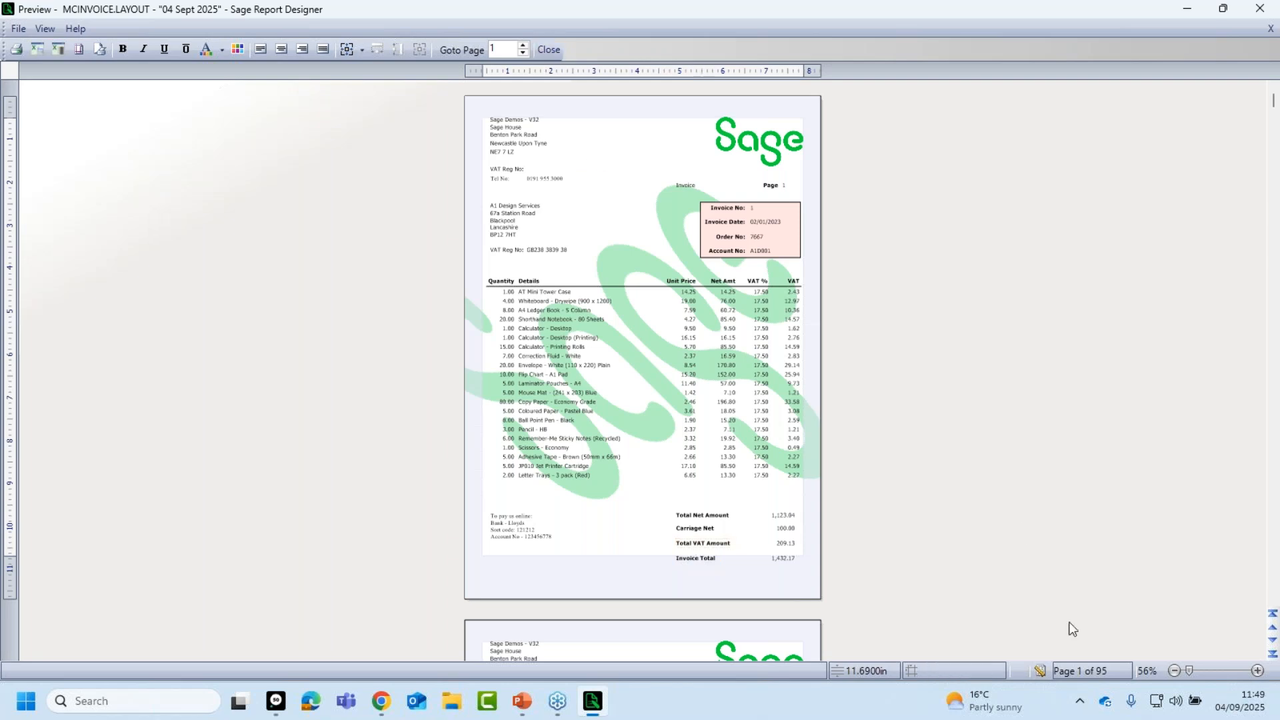
left_click(550, 50)
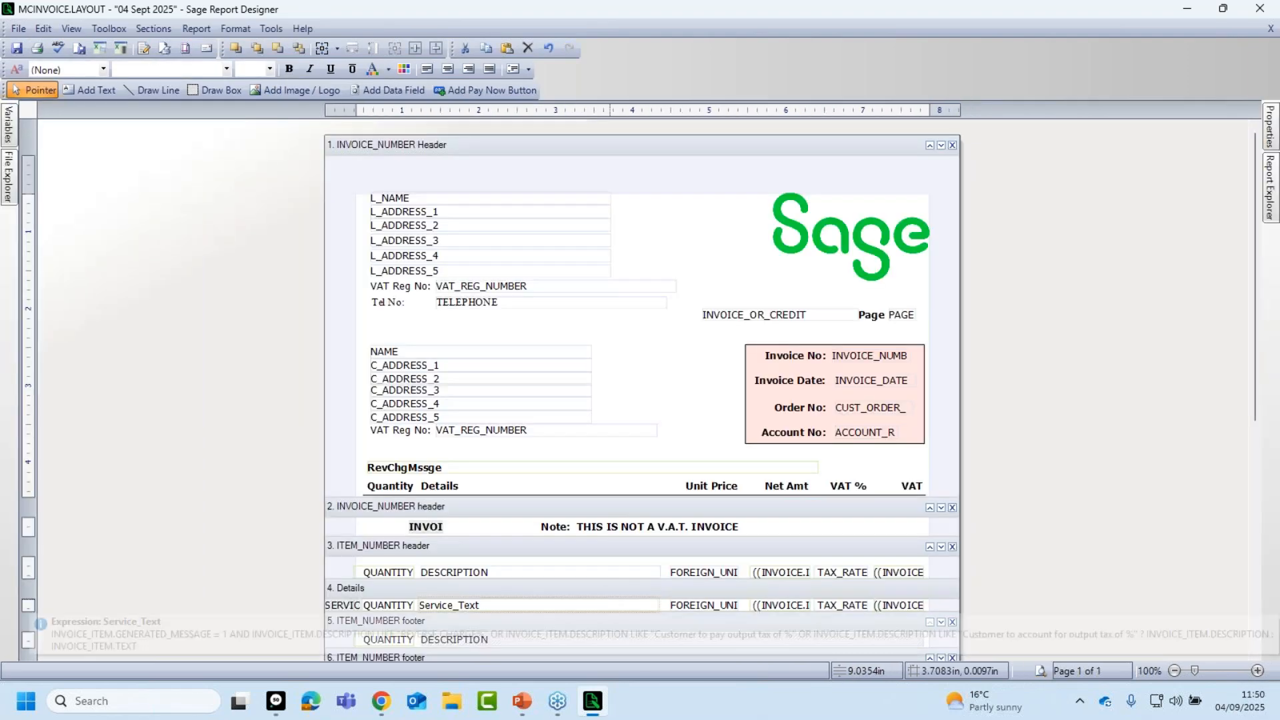
Save the invoice layout and close Sage Report Designer.
left_click(18, 28)
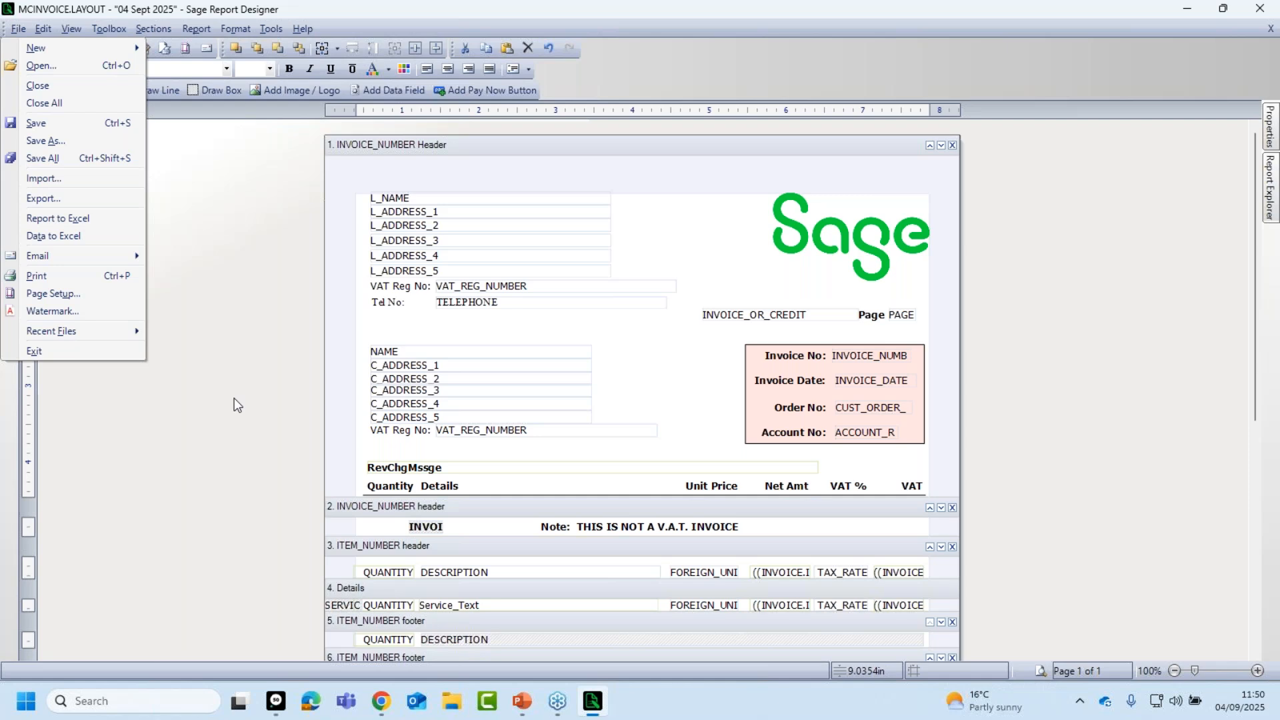
left_click(250, 409)
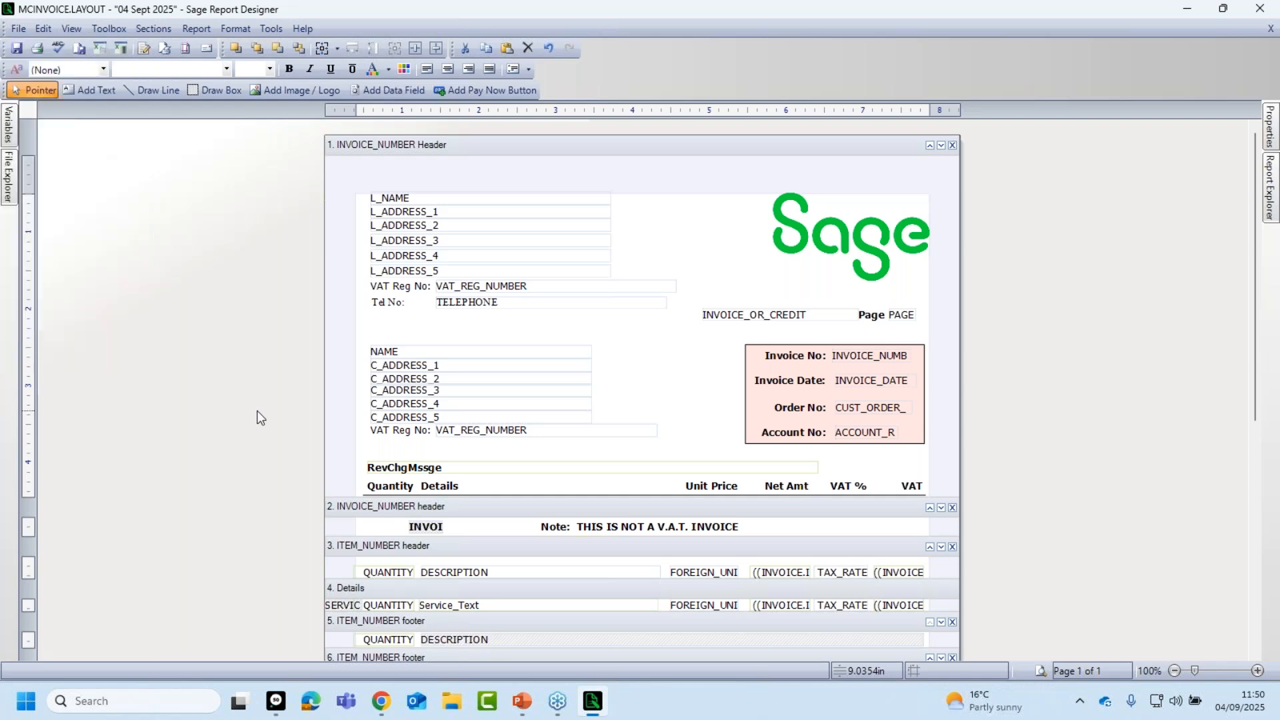
left_click(17, 29)
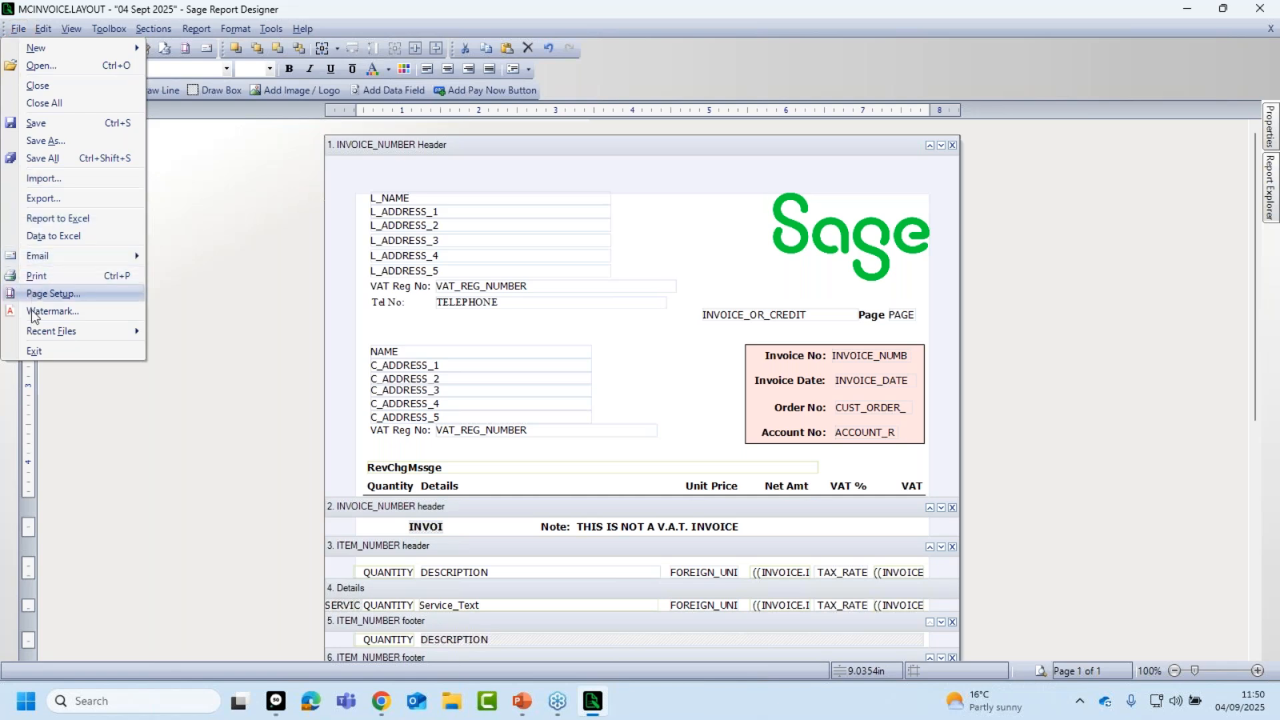
left_click(42, 125)
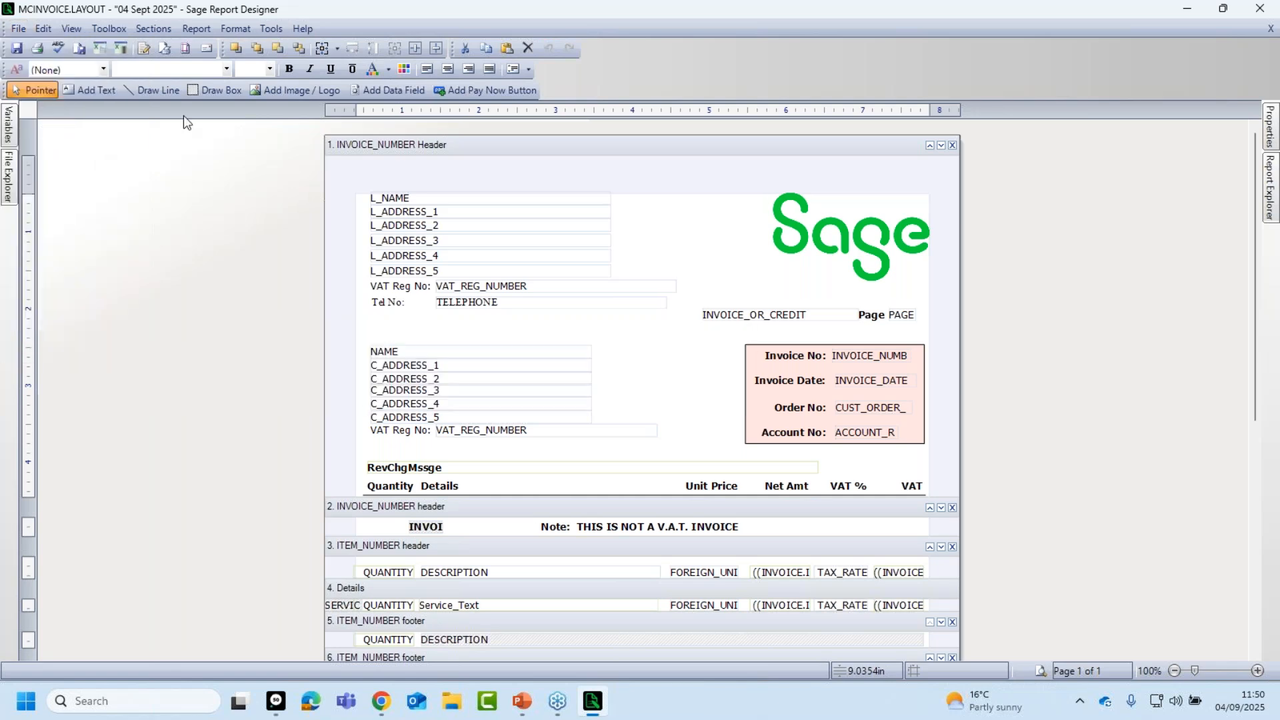
left_click(1260, 9)
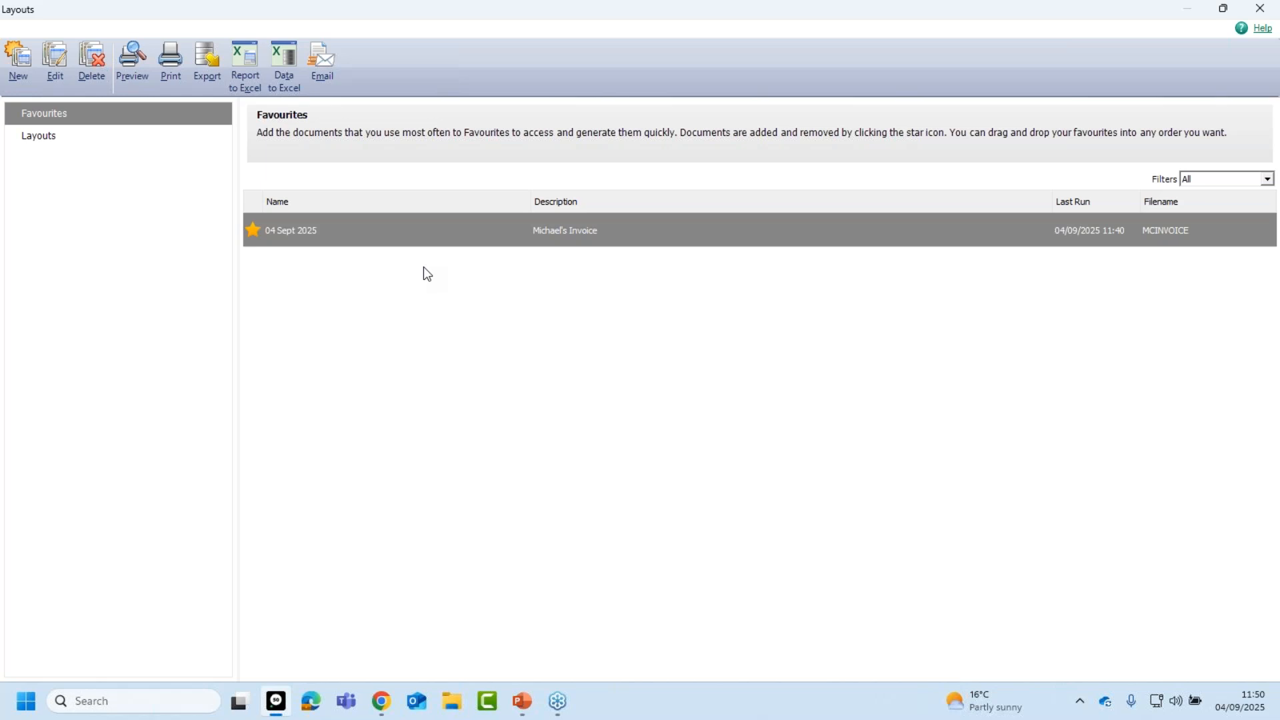
Close the Layouts window and start a backup of Sage Demos, letting other windows close.
left_click(1260, 8)
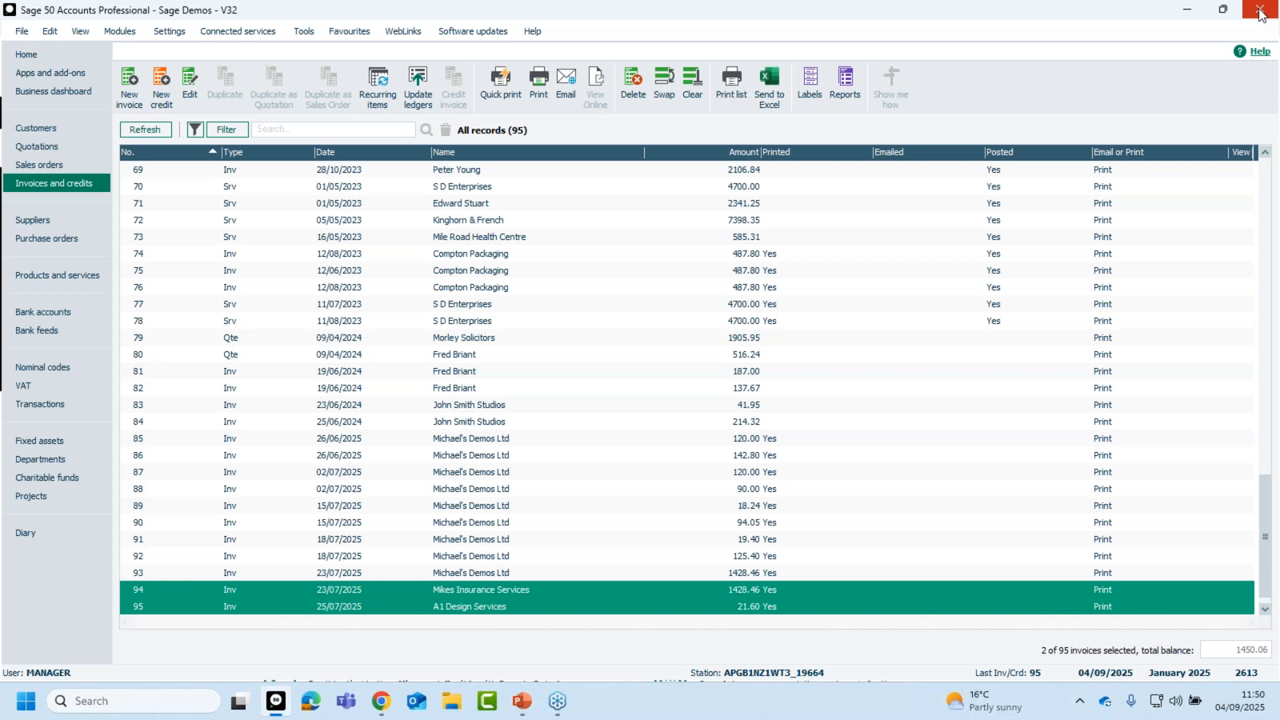
left_click(22, 31)
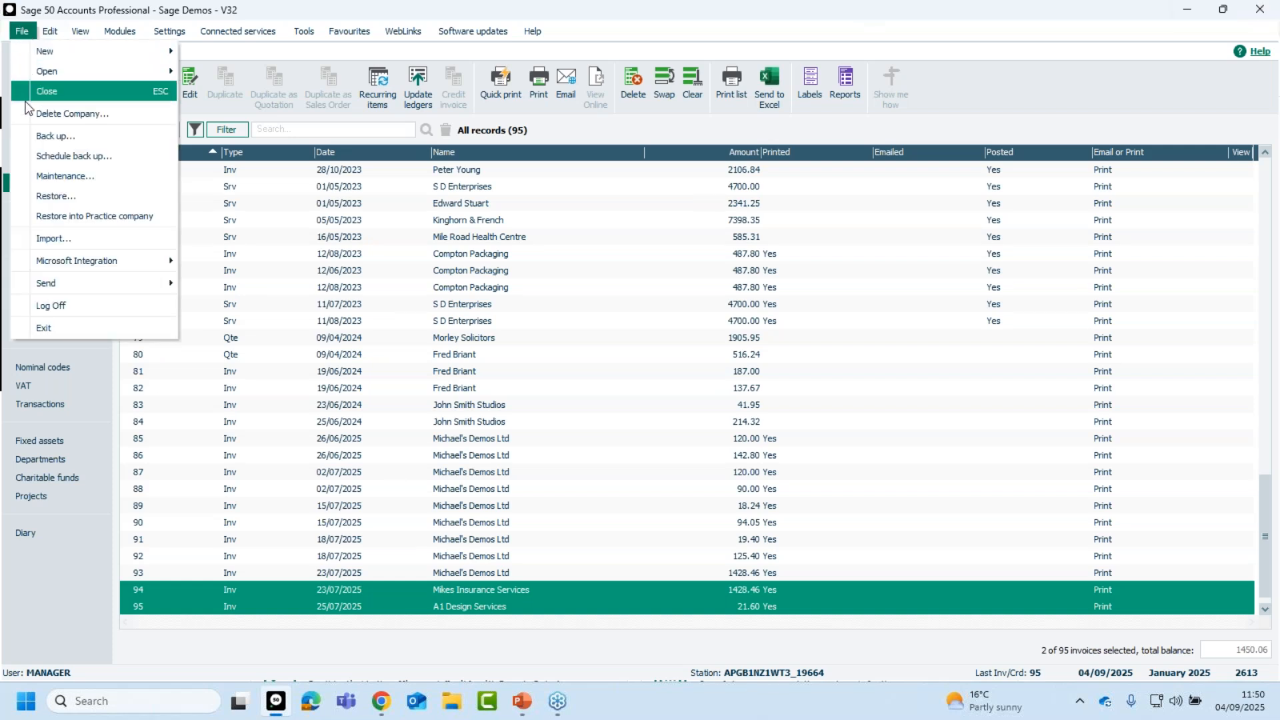
left_click(38, 138)
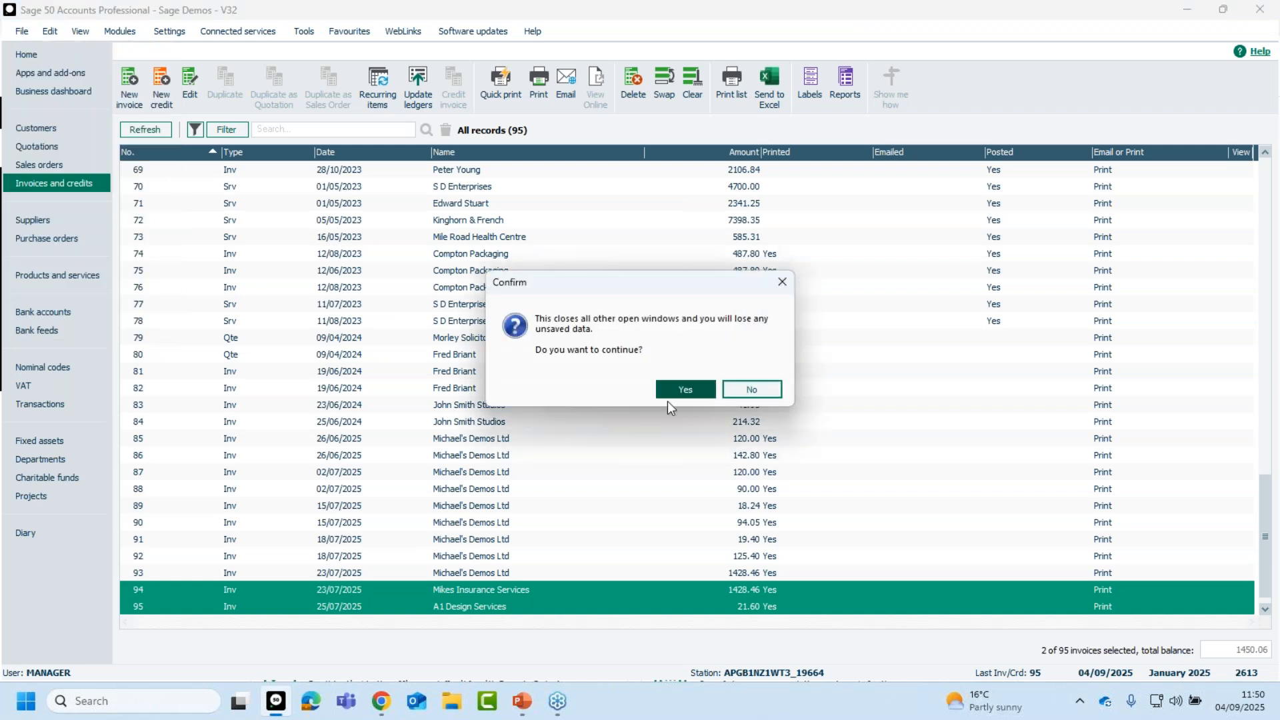
left_click(683, 391)
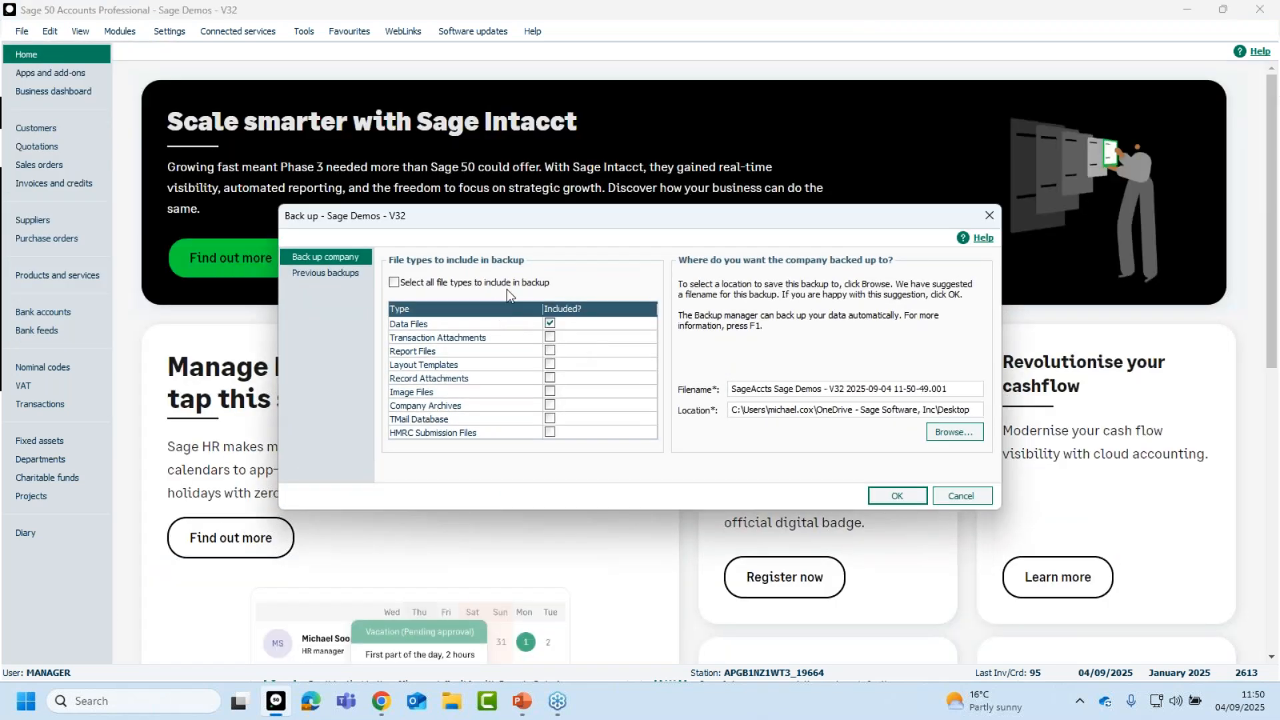
Limit the backup to Layout Templates only, excluding data and report files.
left_click(550, 324)
left_click(551, 351)
left_click(550, 364)
left_click(551, 351)
Name the backup 'Sage Layouts' and run it without data files.
left_click_drag(950, 388, 687, 399)
type("Sage")
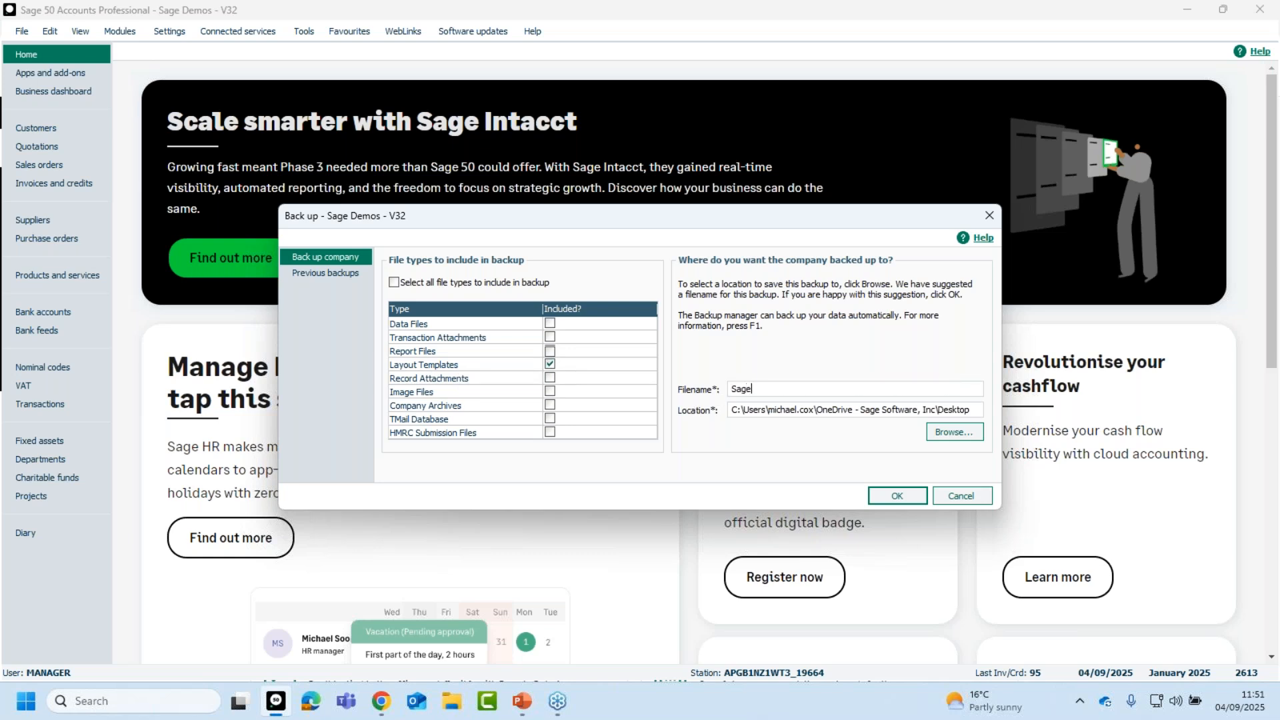
type(" Layouts")
left_click(897, 495)
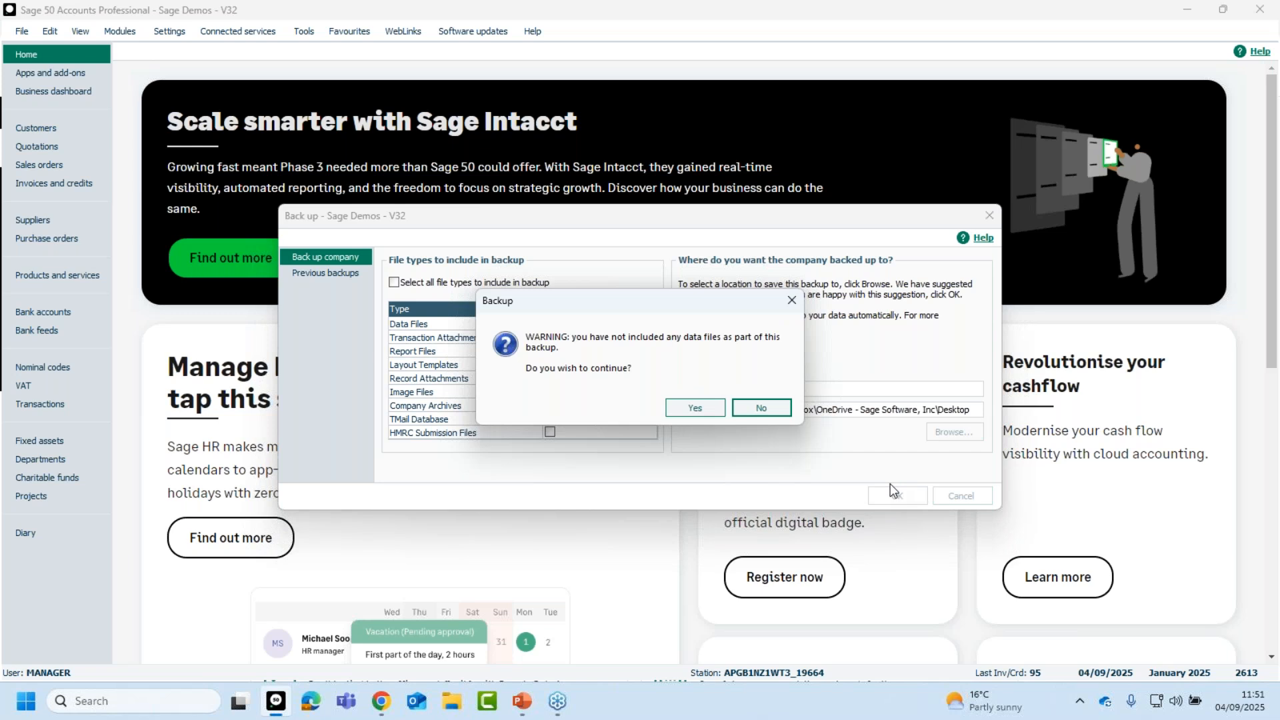
left_click(695, 408)
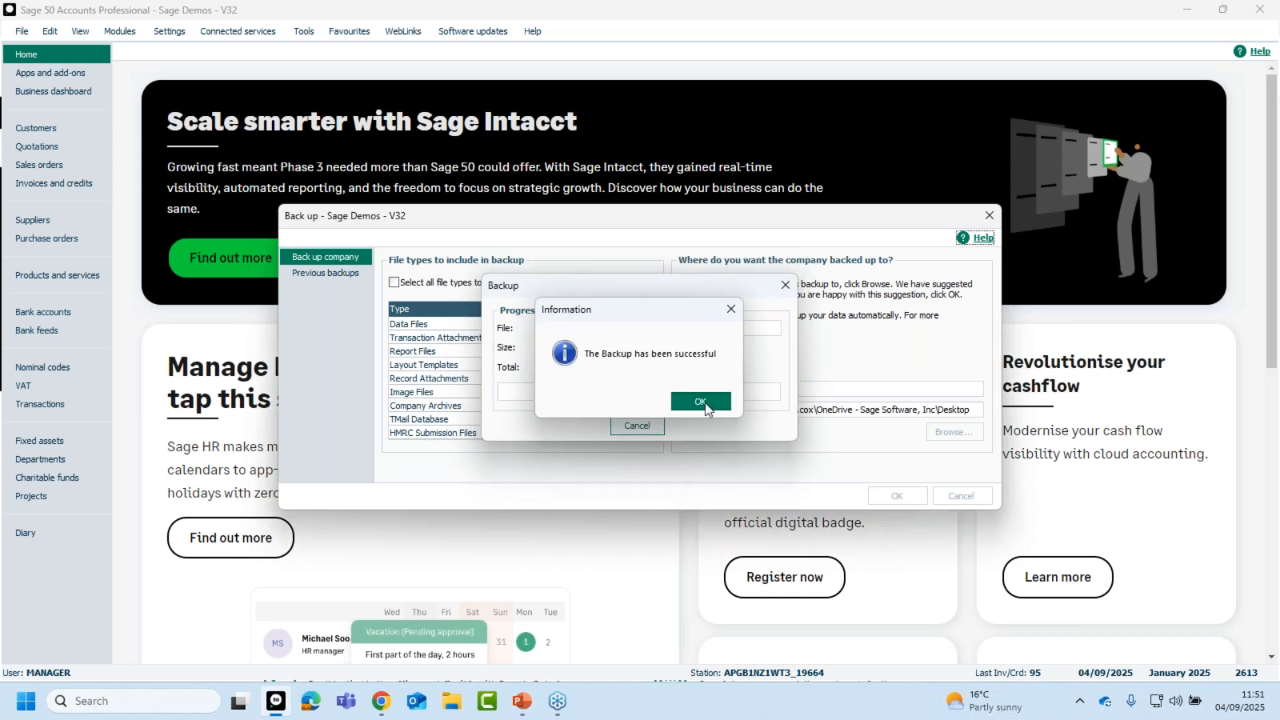
left_click(702, 402)
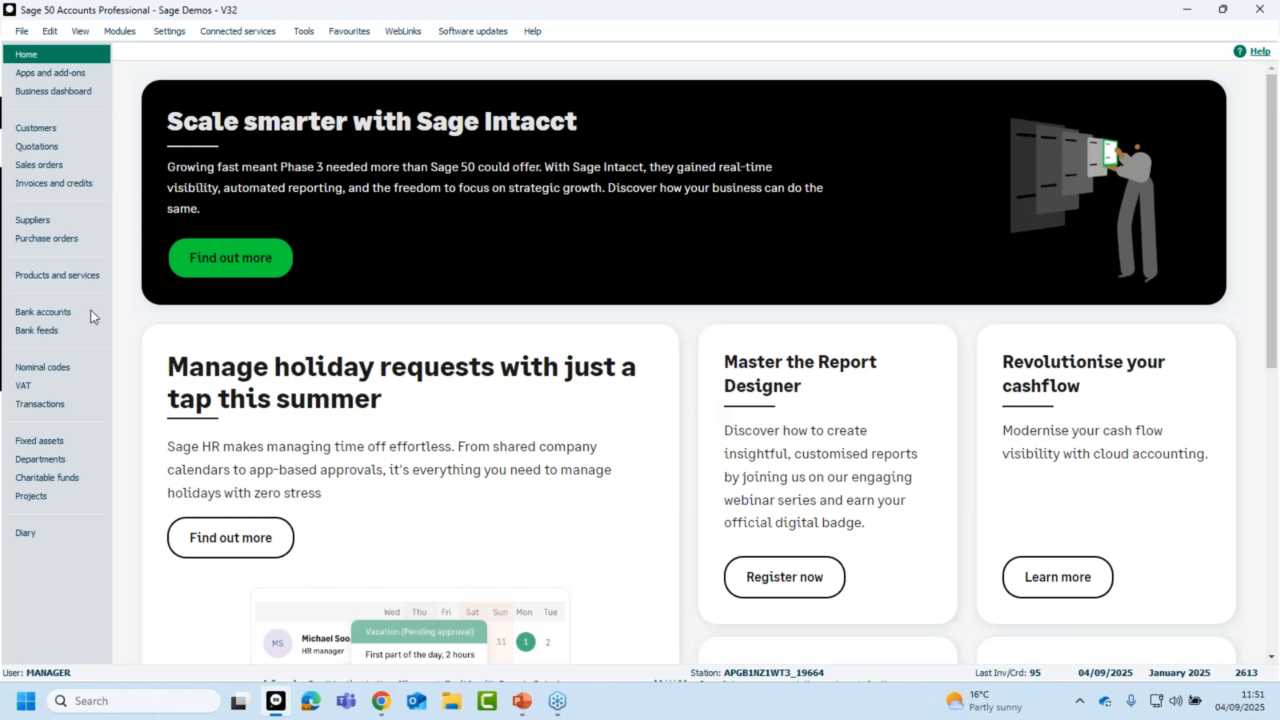
Delete the 04 Sept 2025 MCINVOICE layout from invoice 95's print layouts, then close Layouts.
left_click(43, 191)
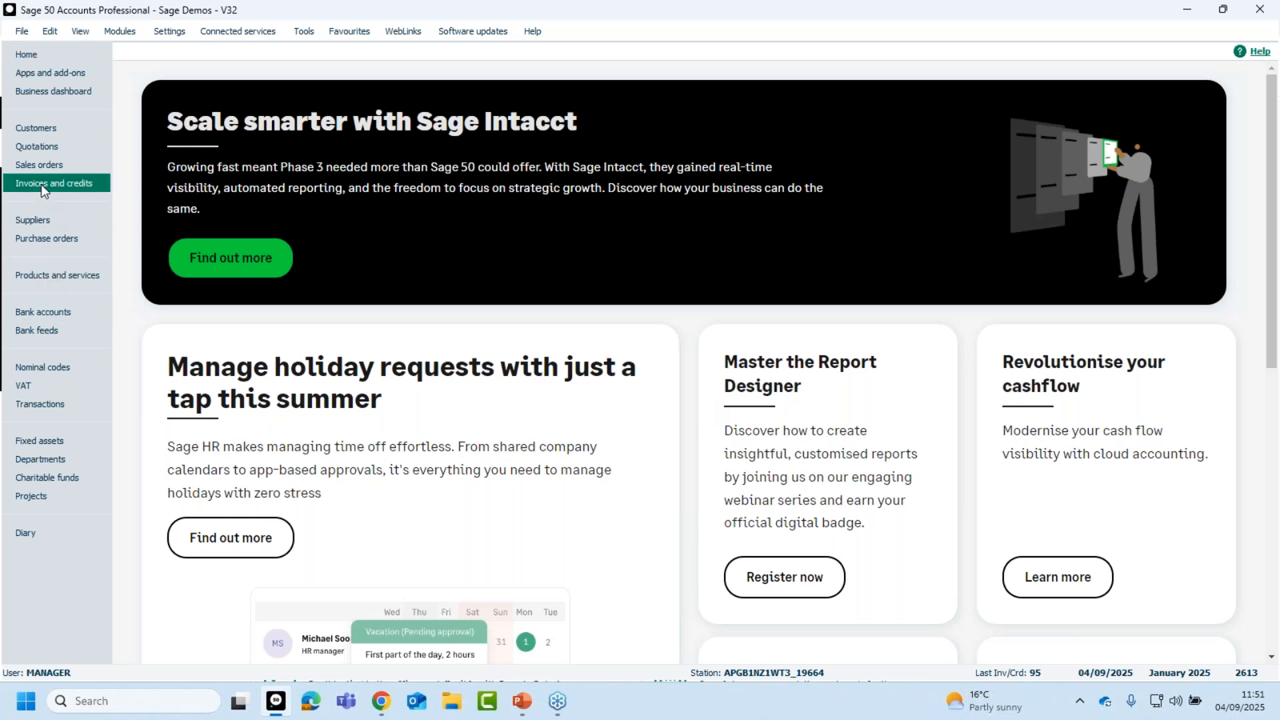
left_click(508, 608)
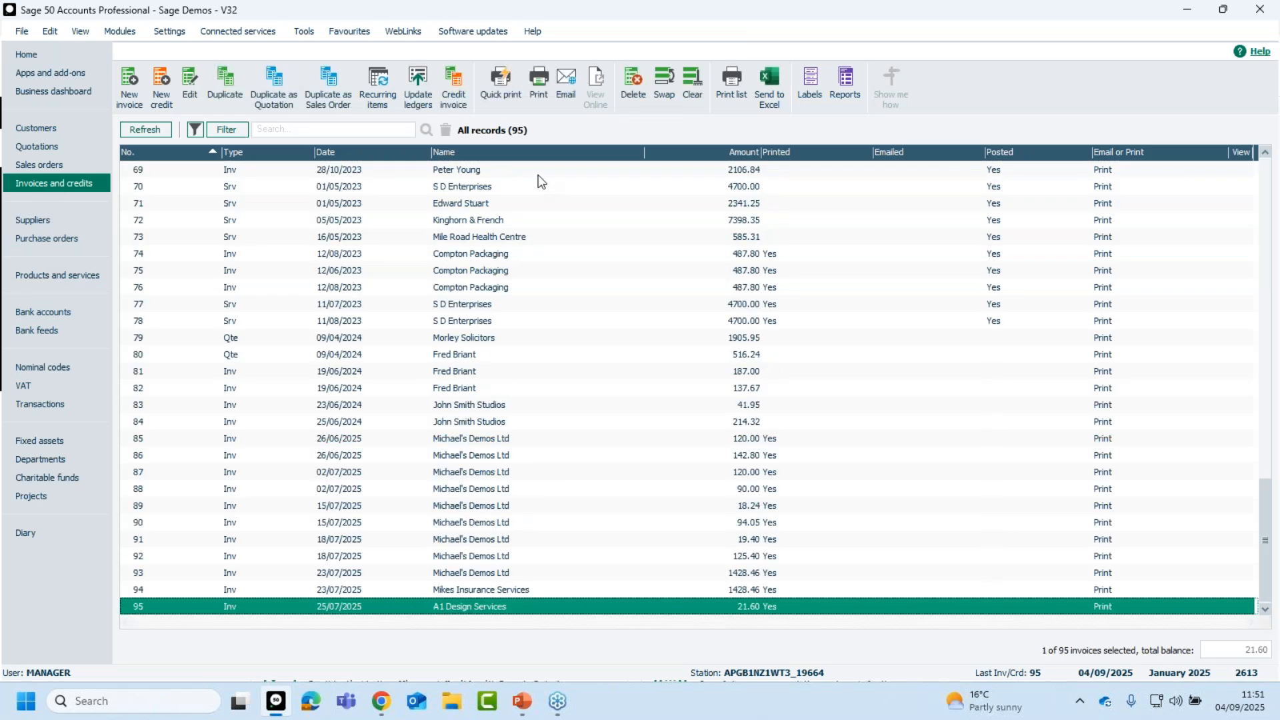
left_click(537, 97)
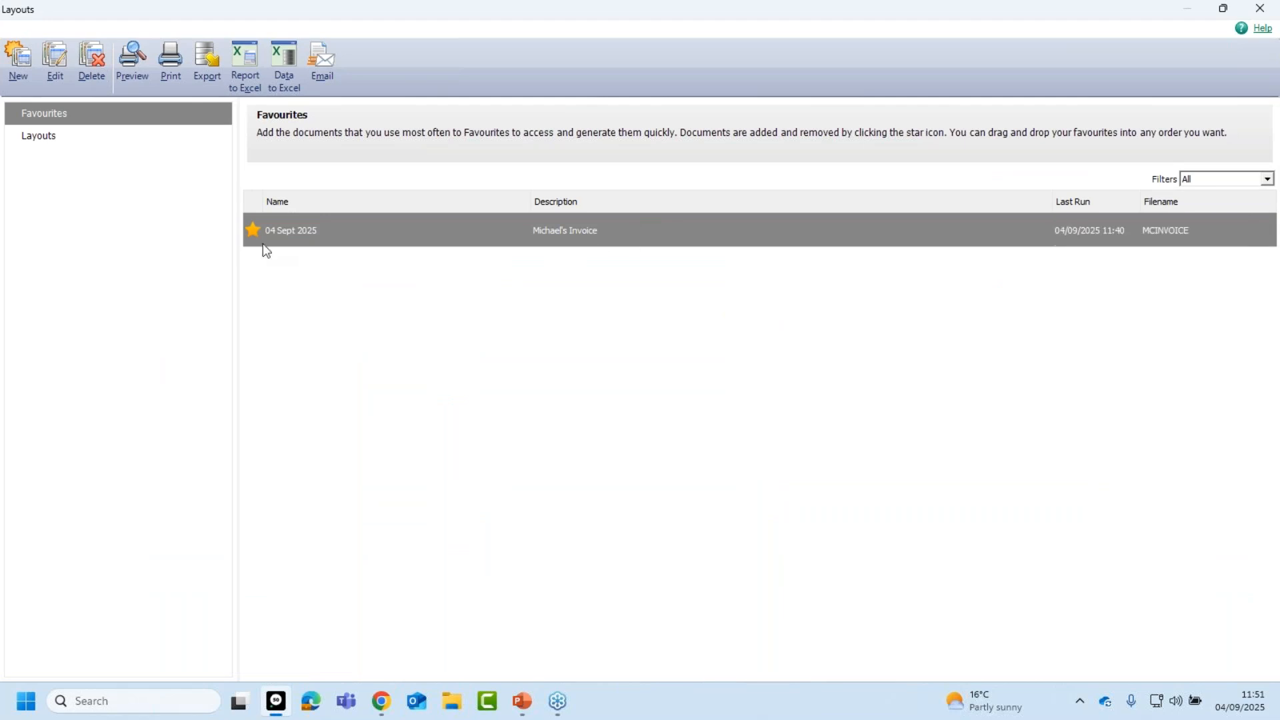
mouse_move(493, 233)
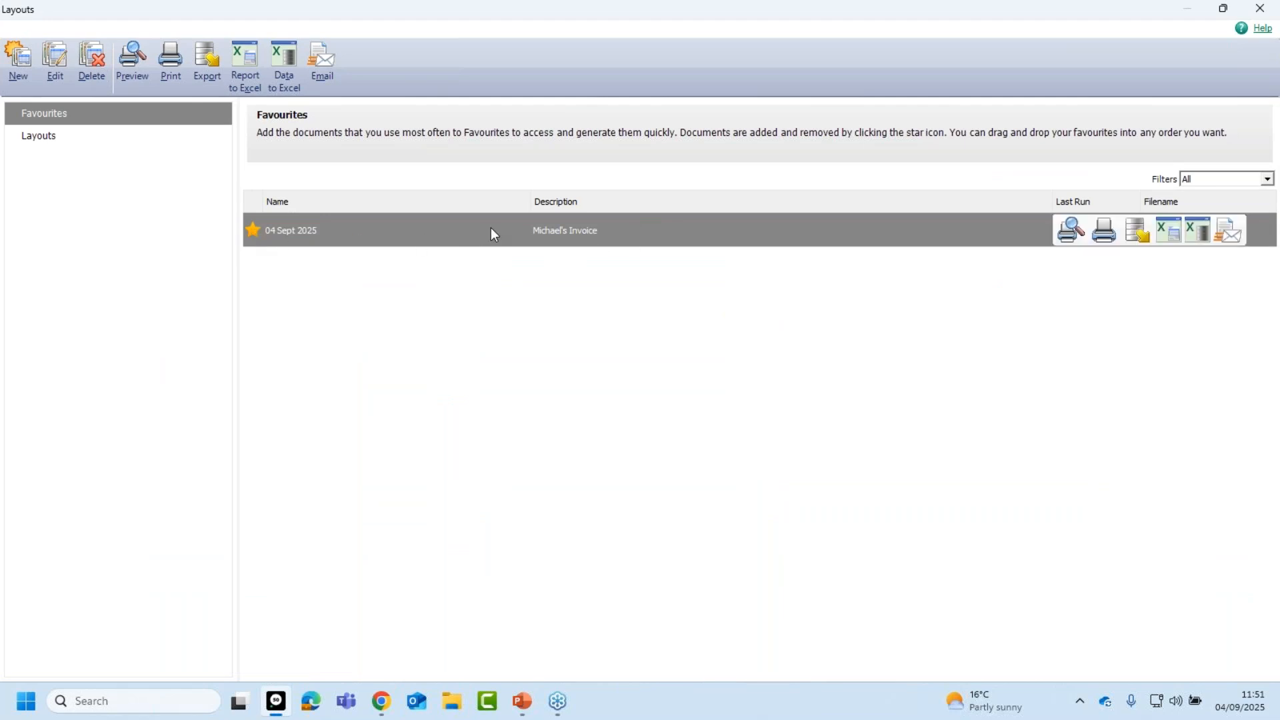
left_click(92, 60)
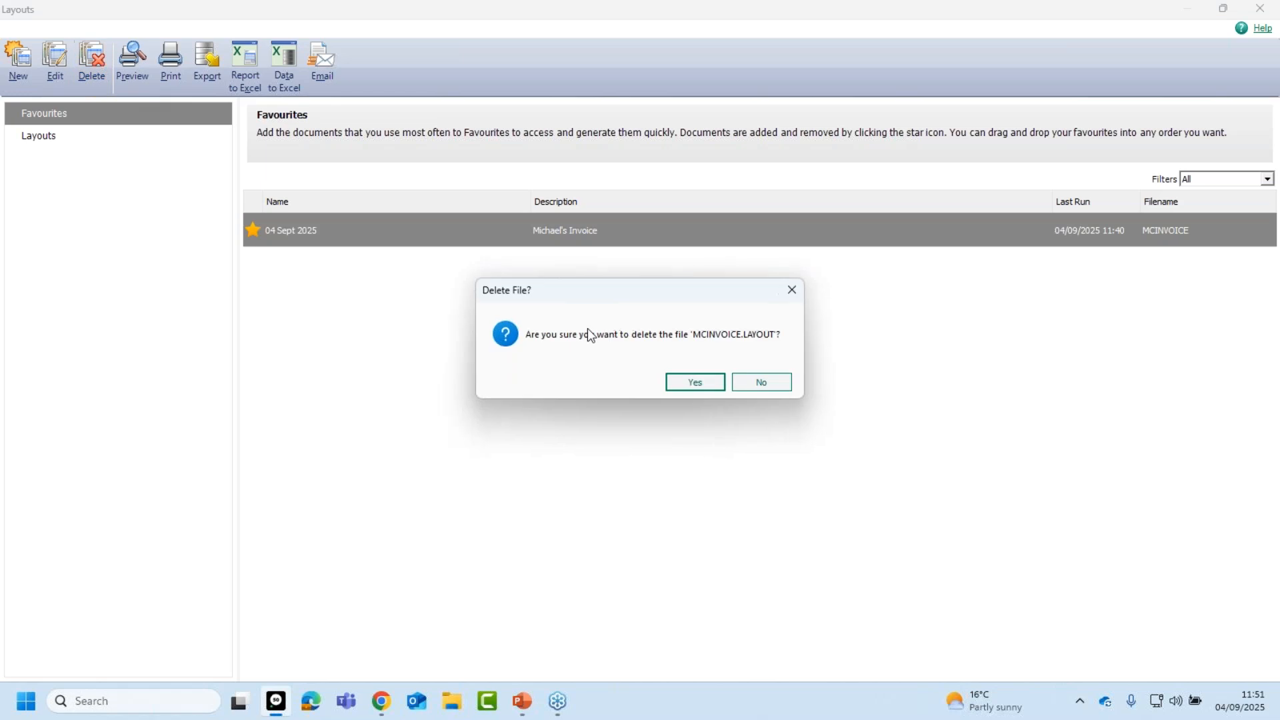
left_click(682, 384)
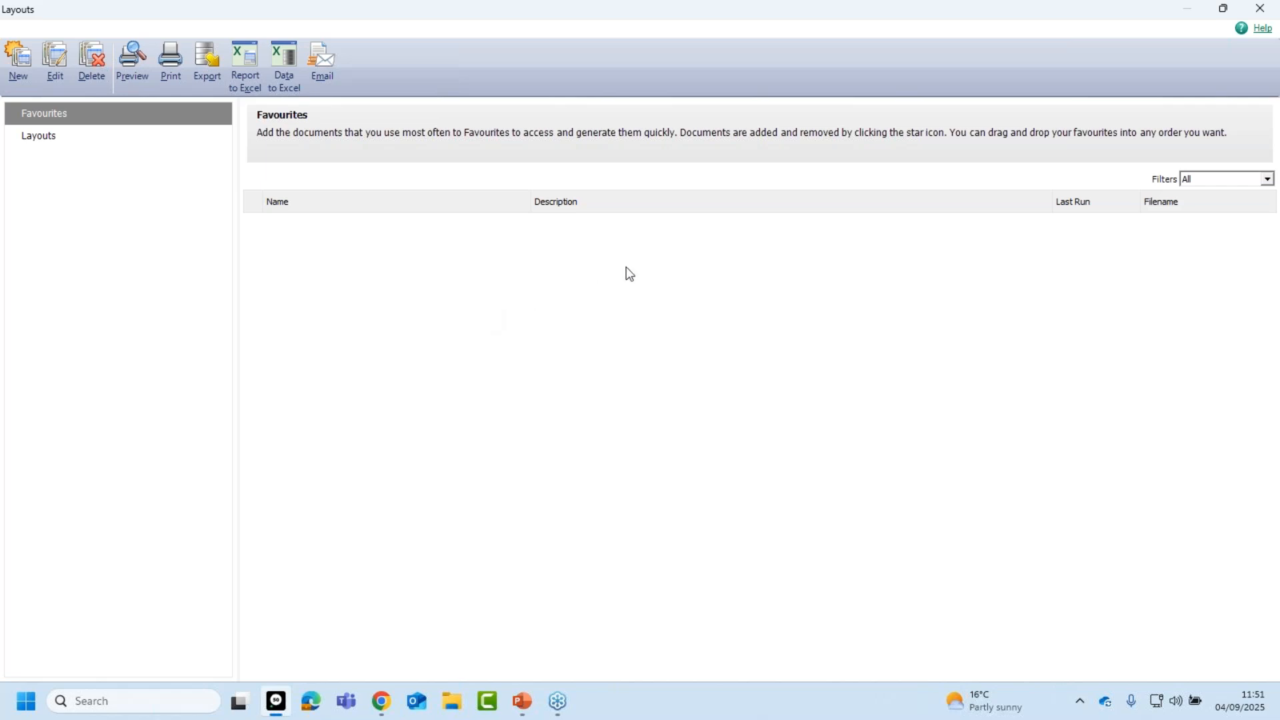
left_click(1261, 8)
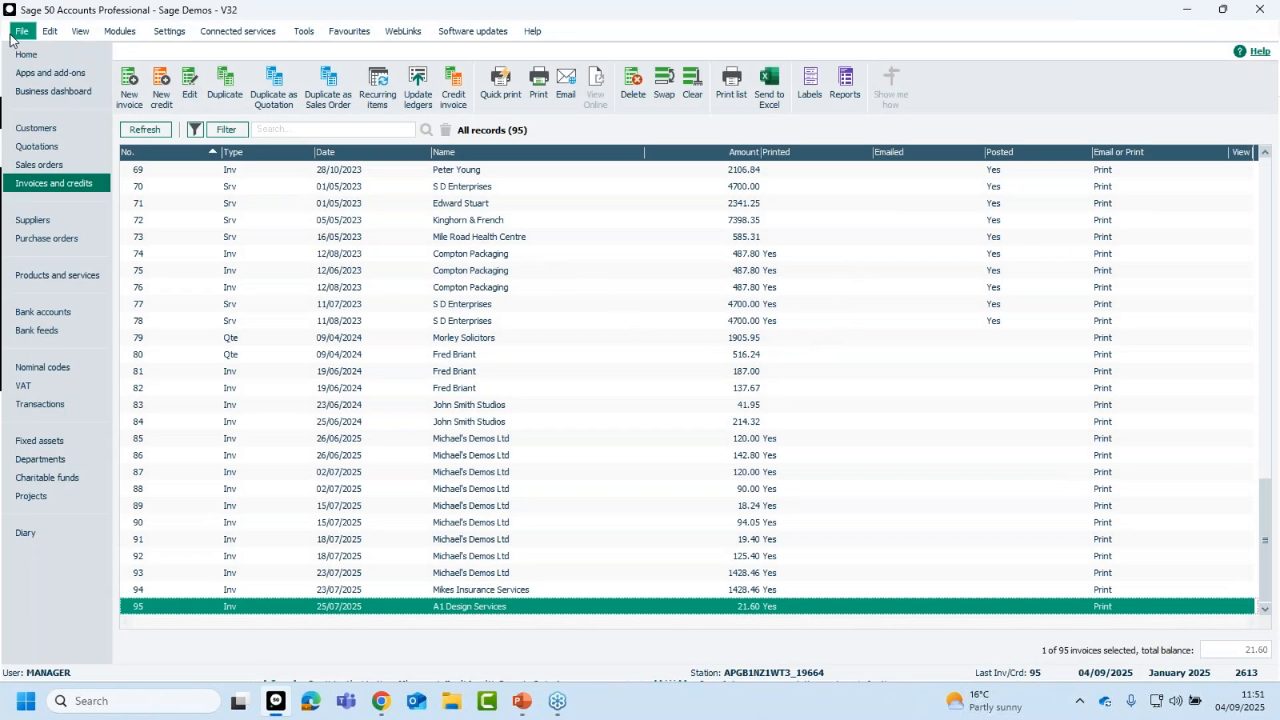
Start a restore and choose the Sage Layouts.001 backup from the Desktop.
left_click(20, 32)
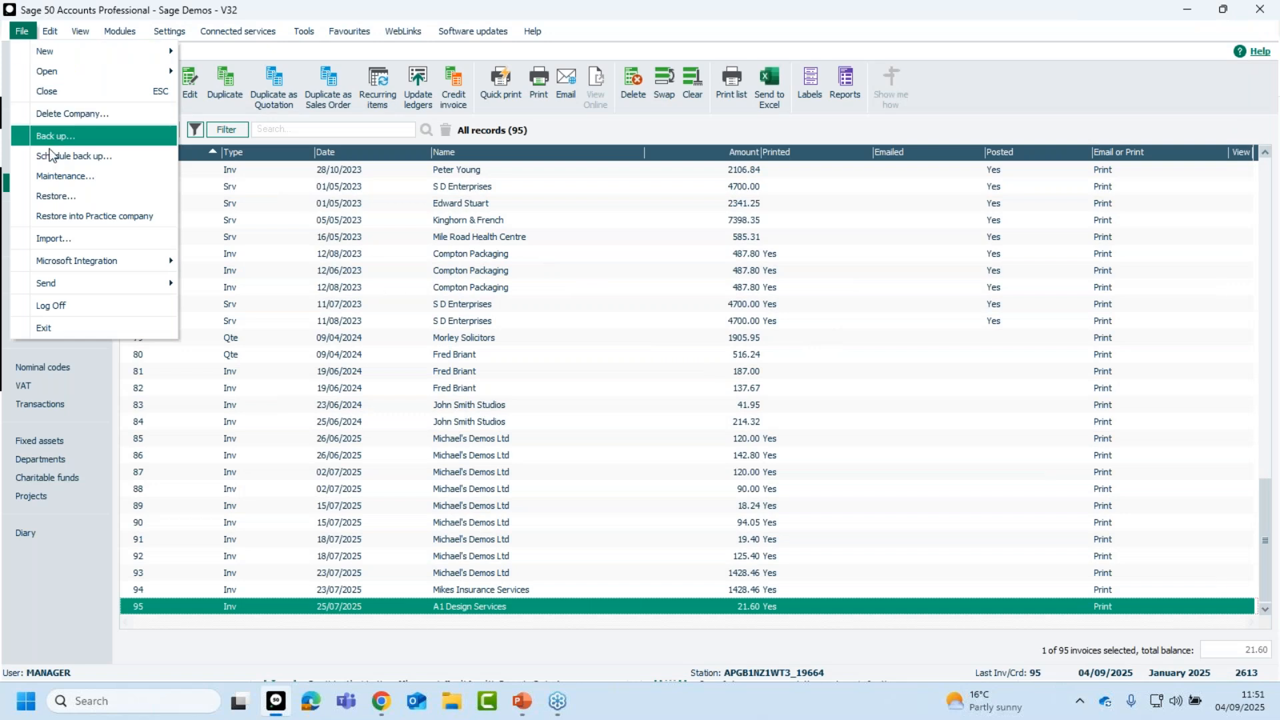
left_click(50, 192)
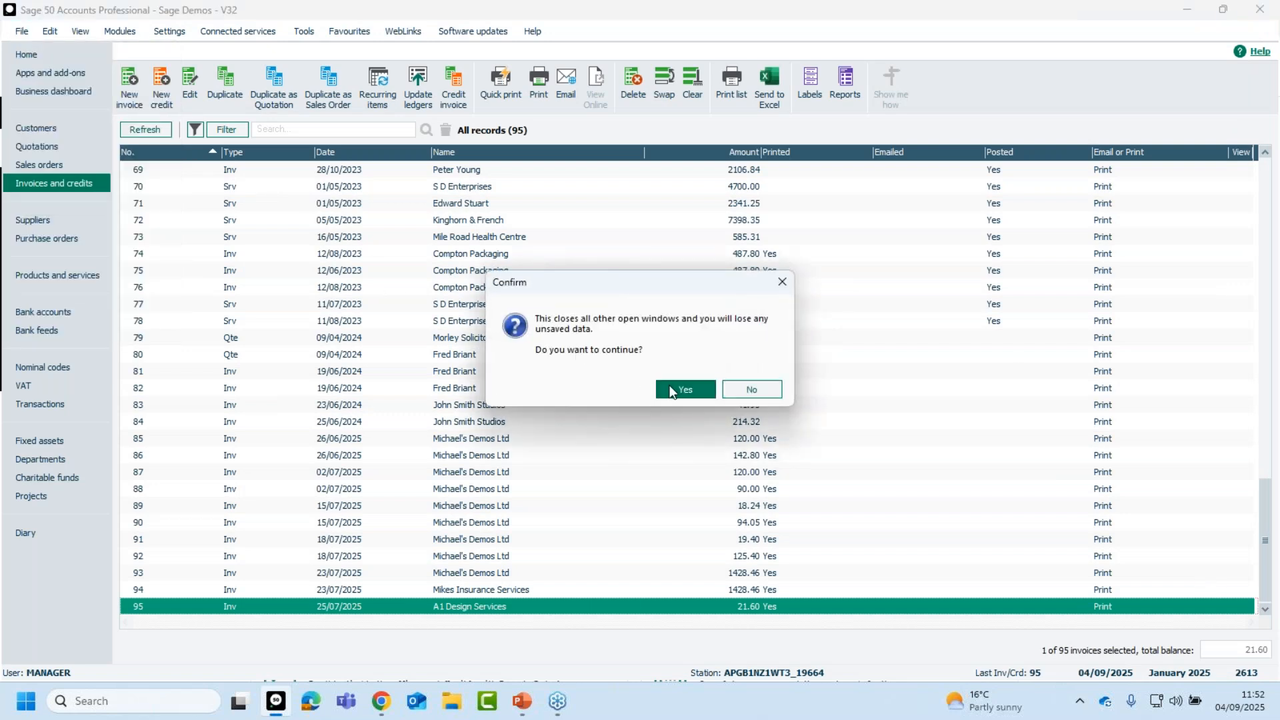
left_click(675, 390)
left_click(805, 217)
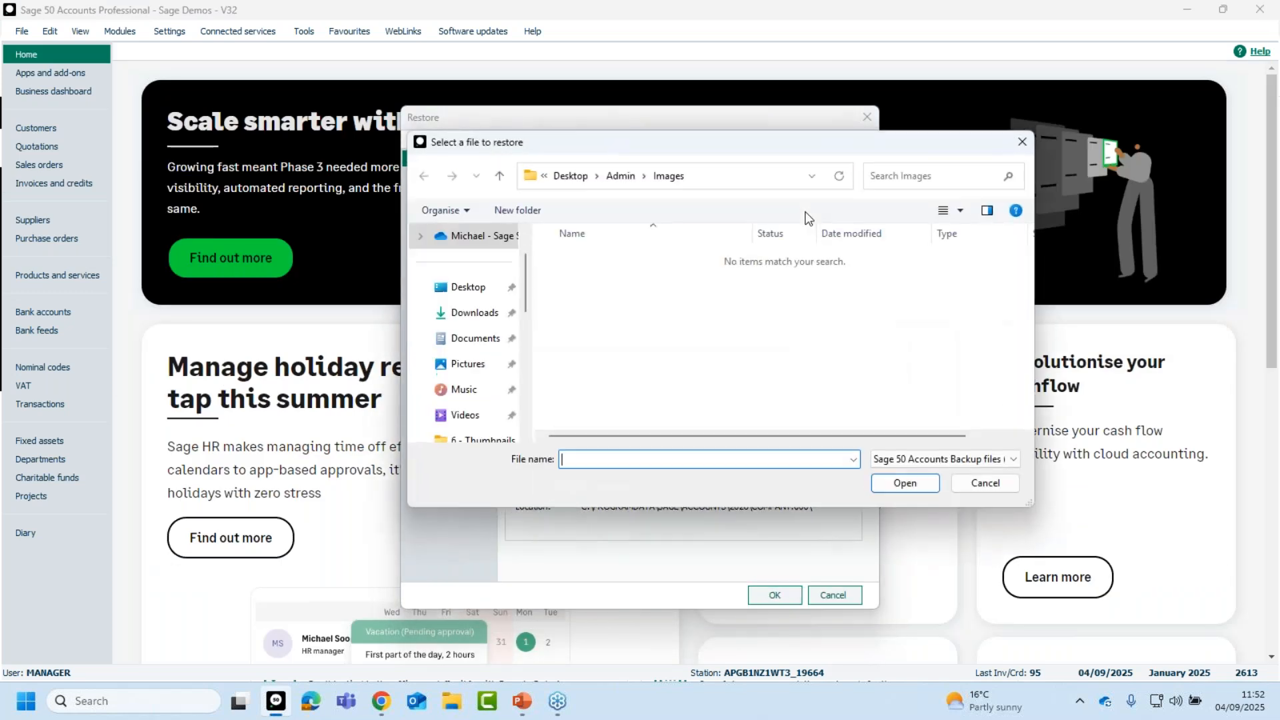
left_click(467, 288)
scroll(767, 345, "down", 2)
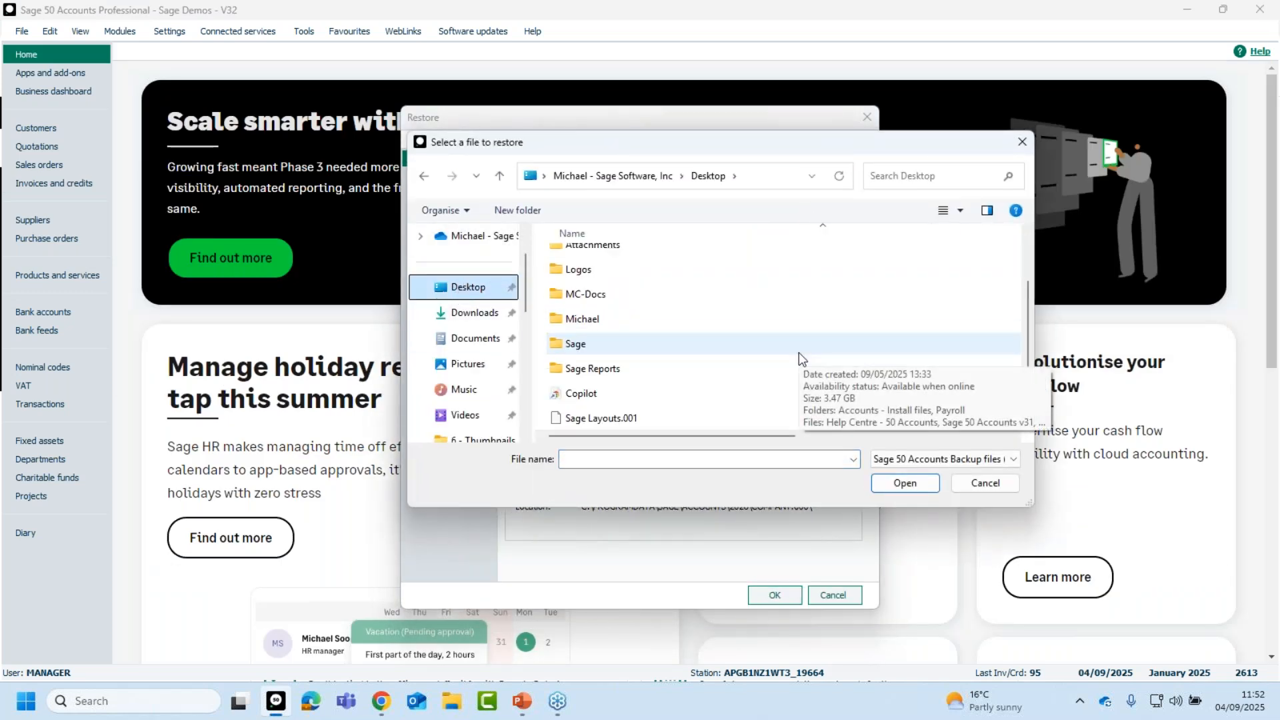
left_click(607, 421)
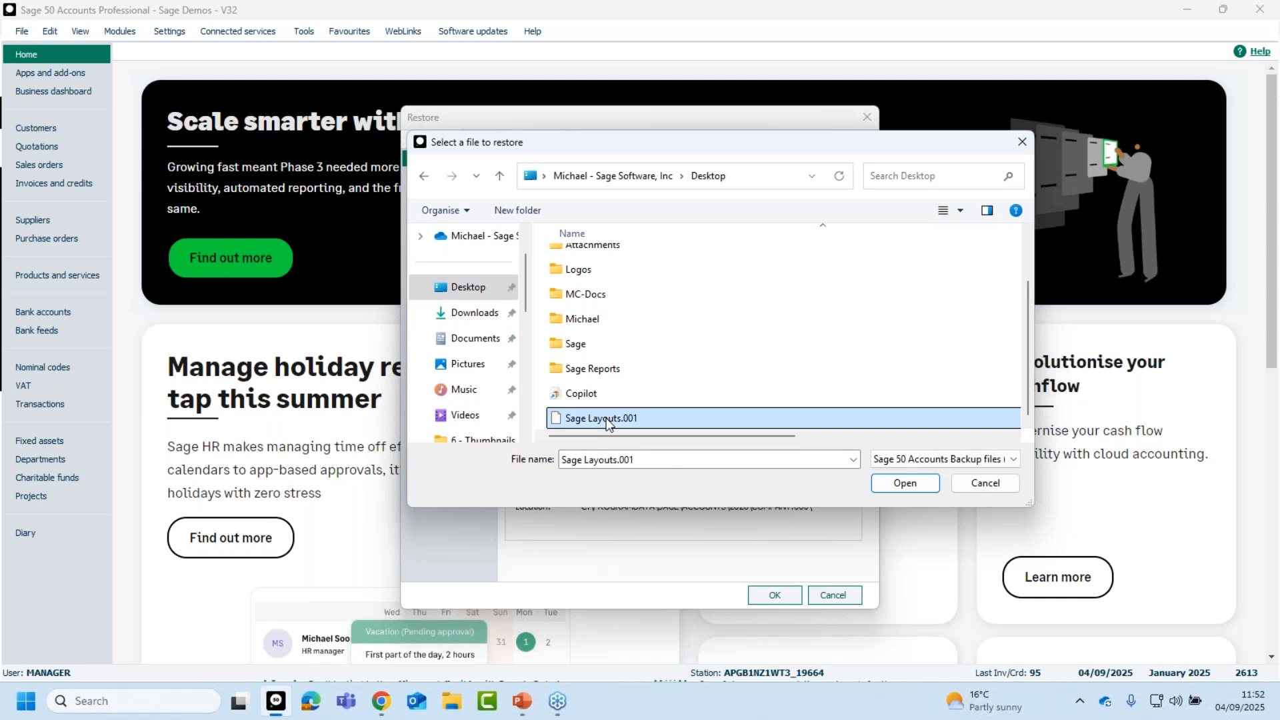
left_click(906, 482)
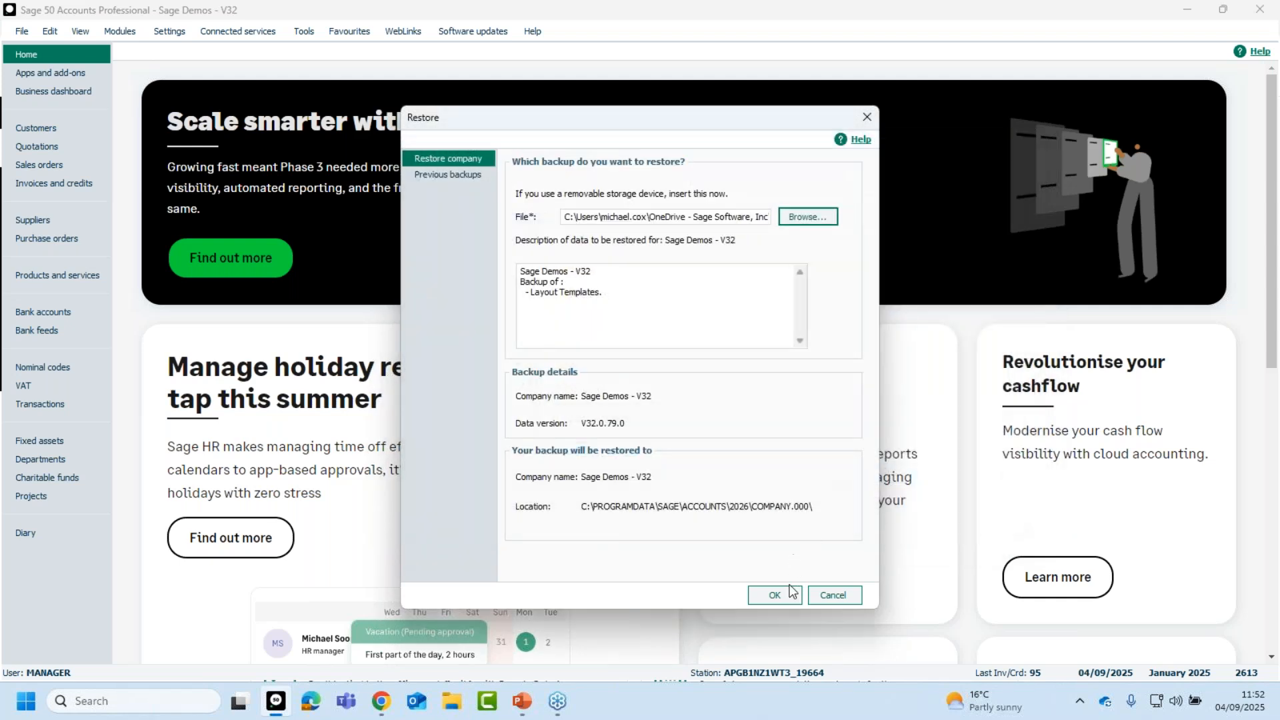
Restore the backup over the current company data and acknowledge success.
left_click(775, 596)
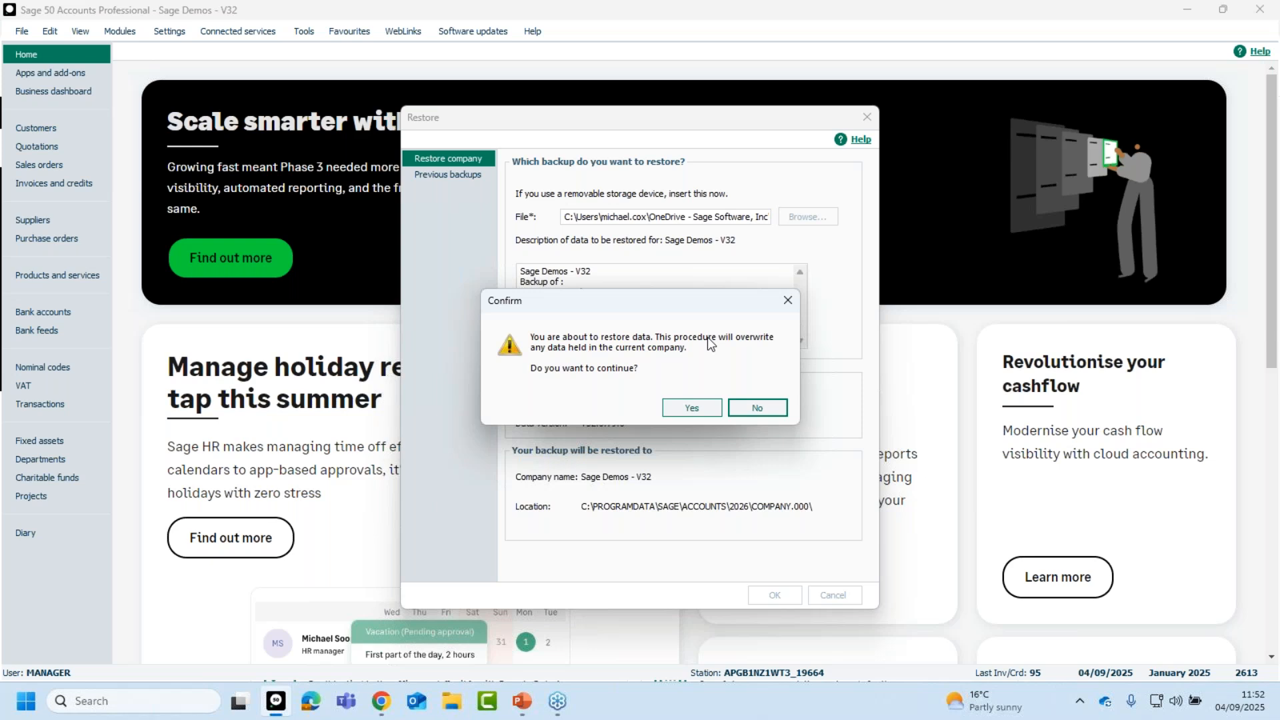
left_click(687, 407)
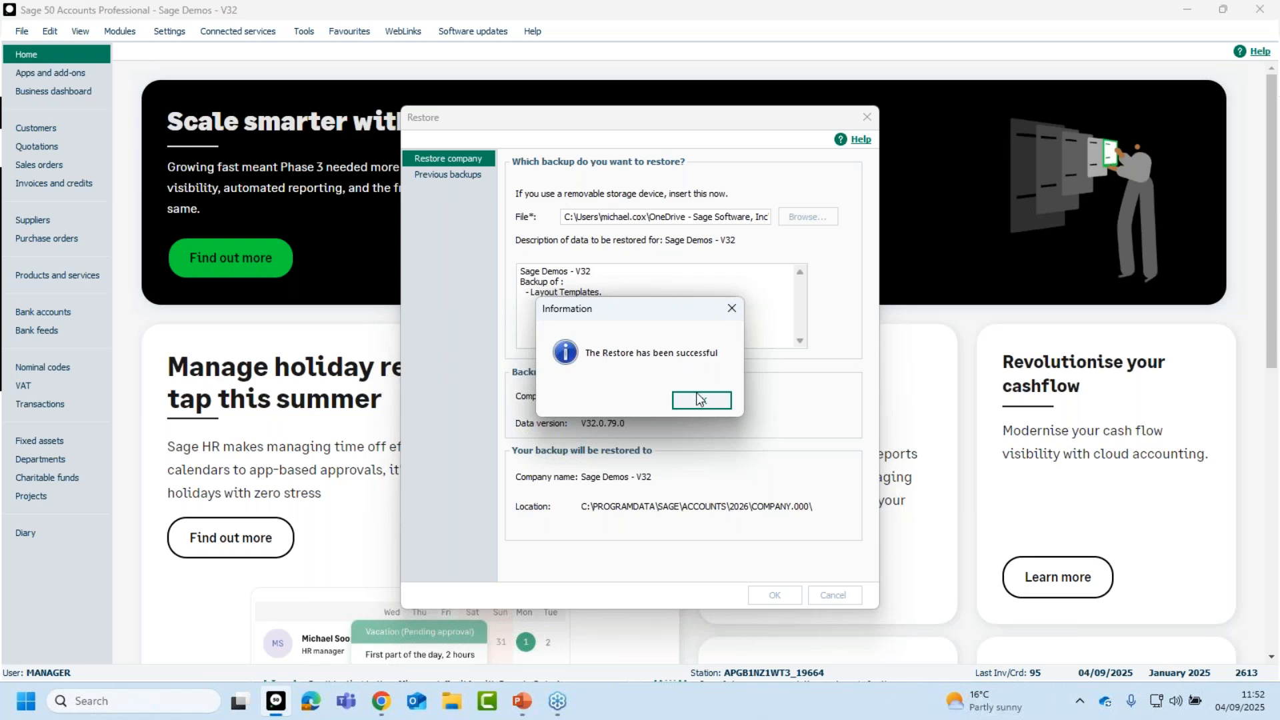
left_click(702, 401)
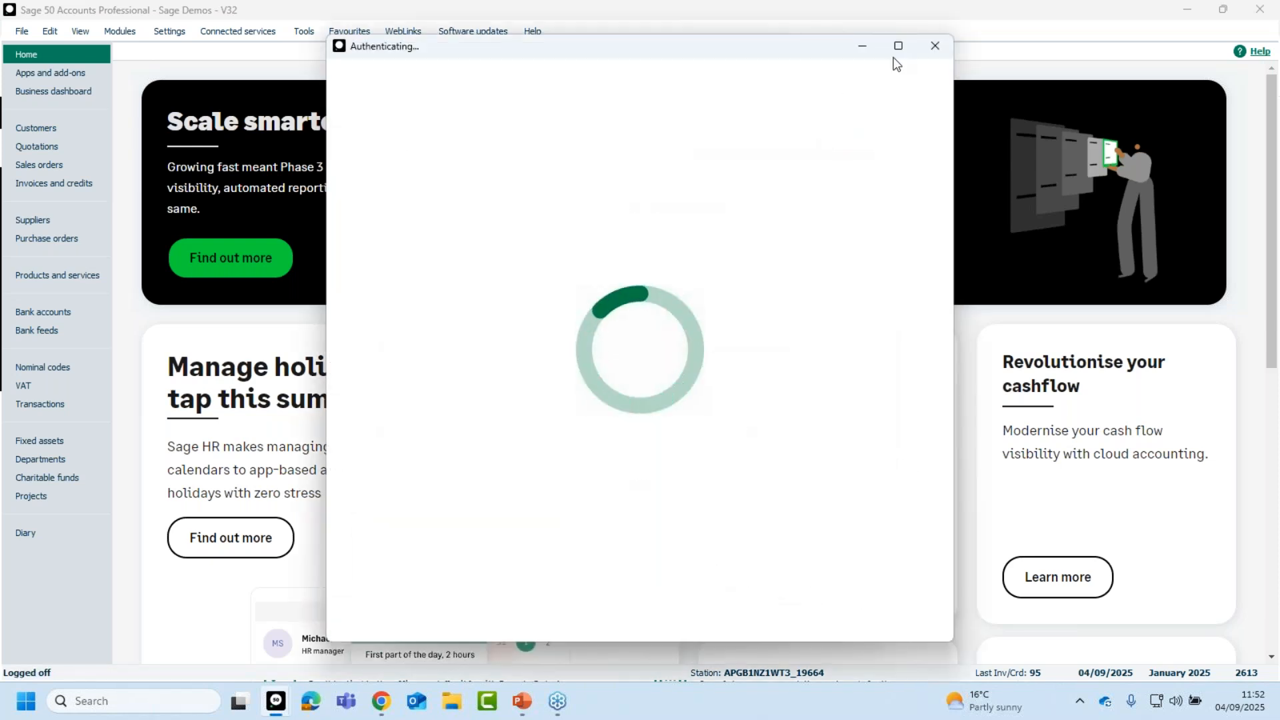
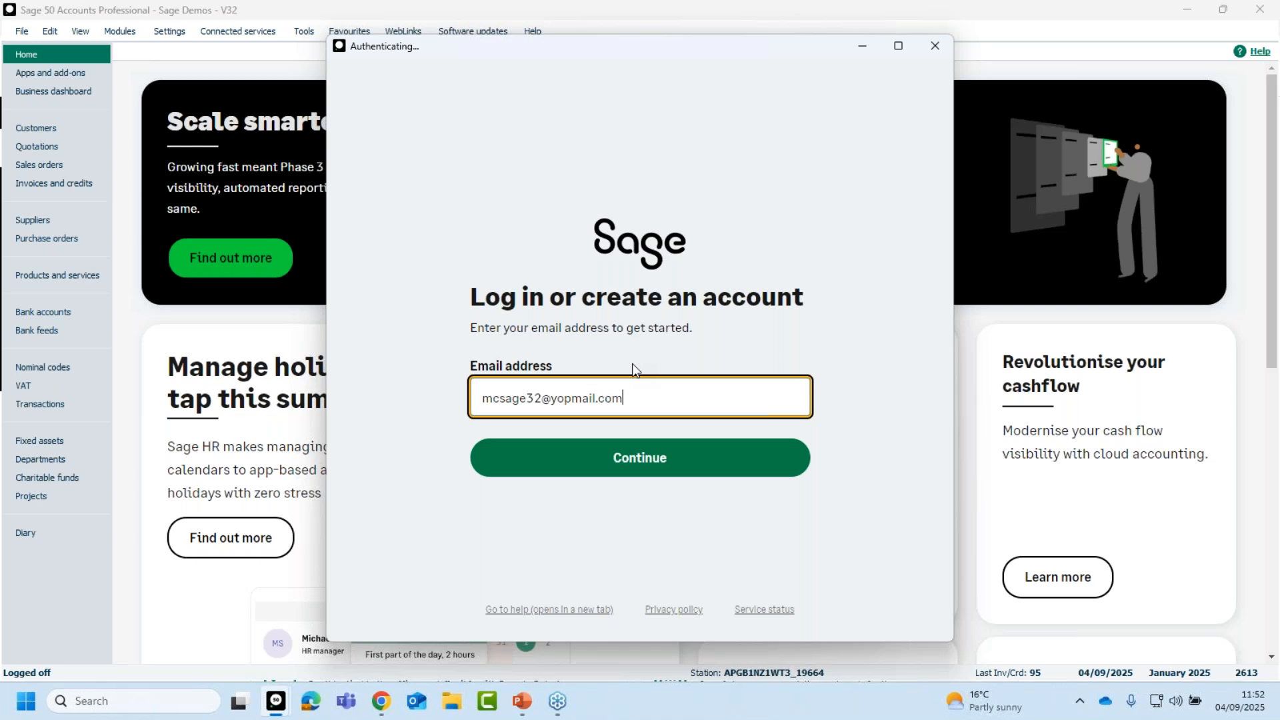
Log back in with the account e-mail and password, then open invoices and credits.
left_click(643, 463)
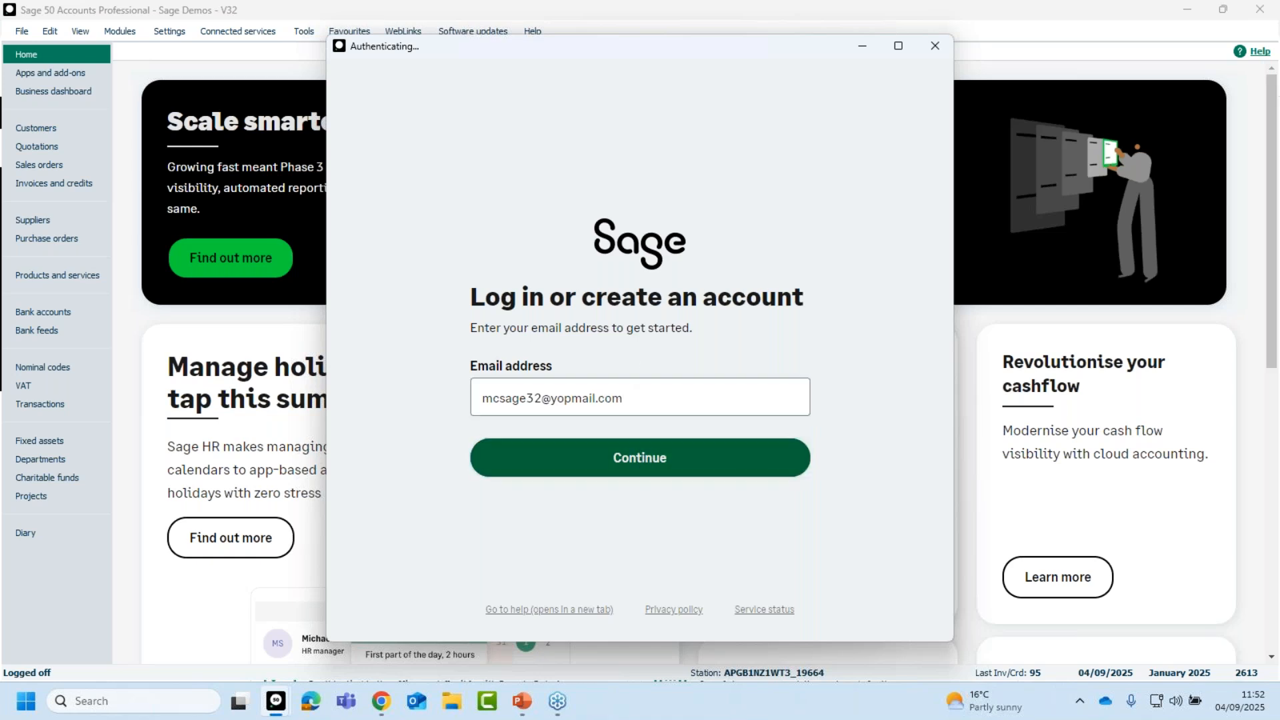
type("********")
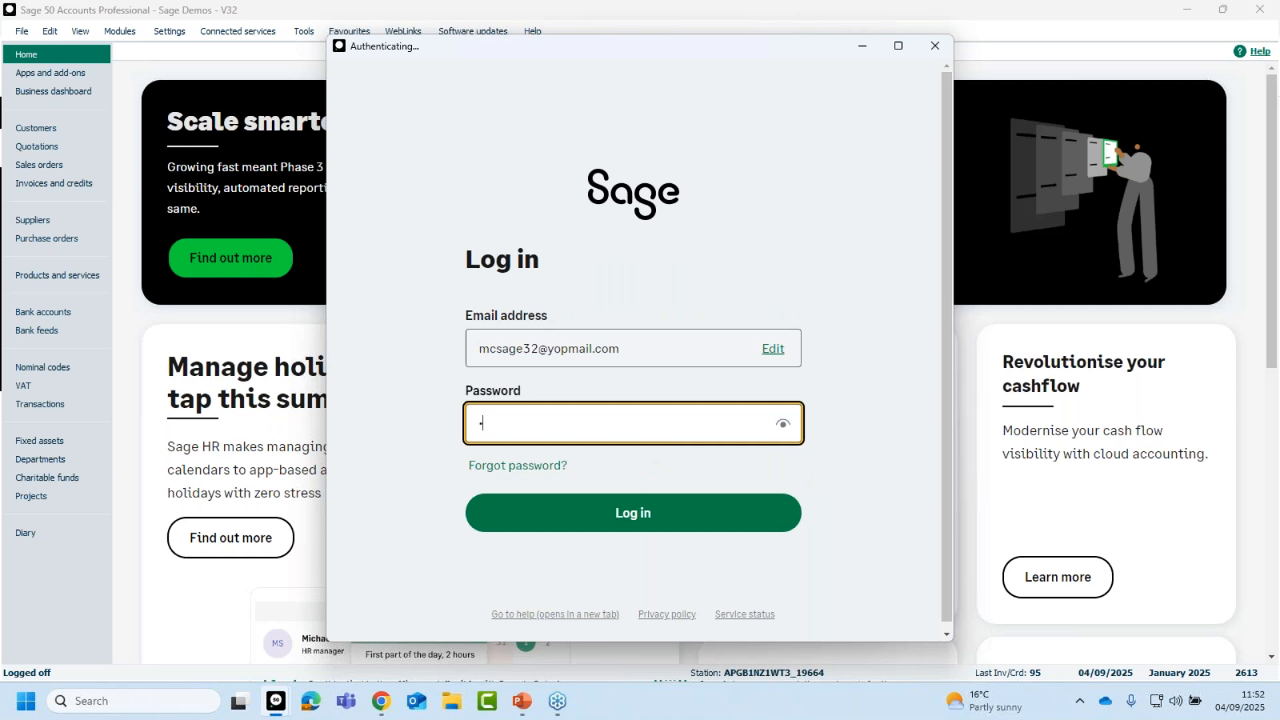
key("Return")
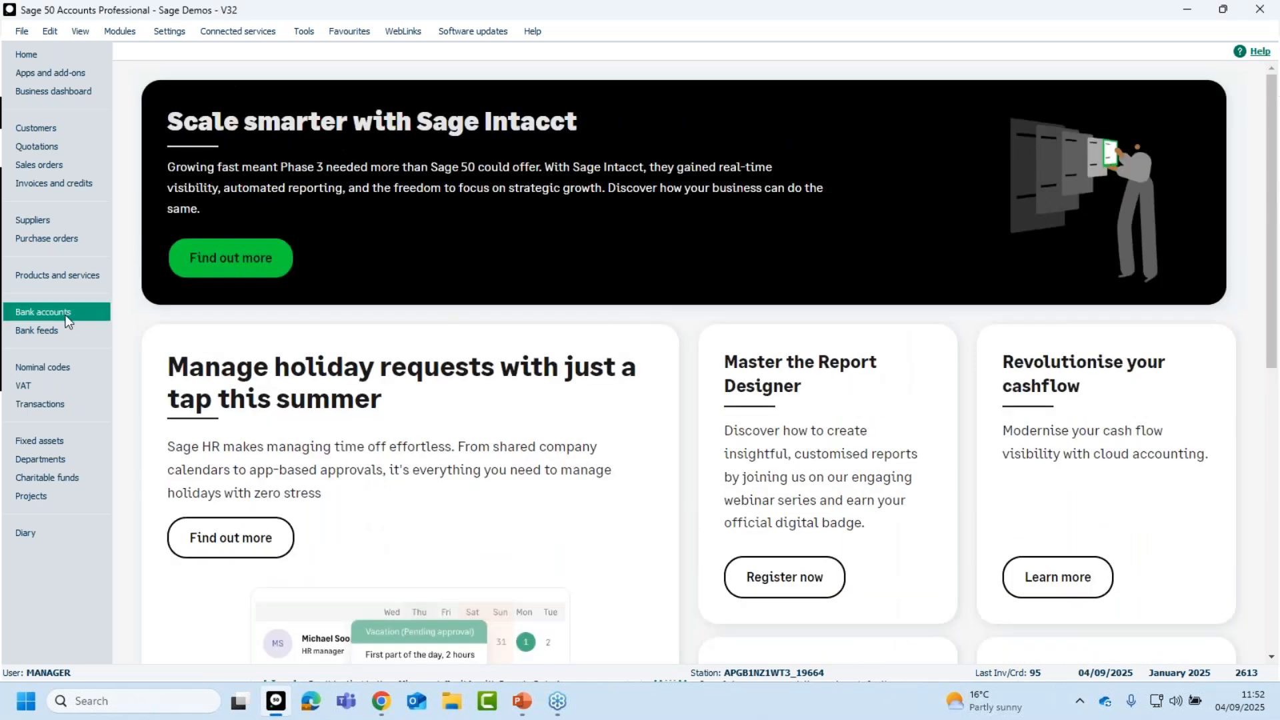
left_click(42, 182)
Select invoice 95 and open Layouts to confirm the 04 Sept 2025 MCINVOICE layout is back in Favourites.
left_click(521, 610)
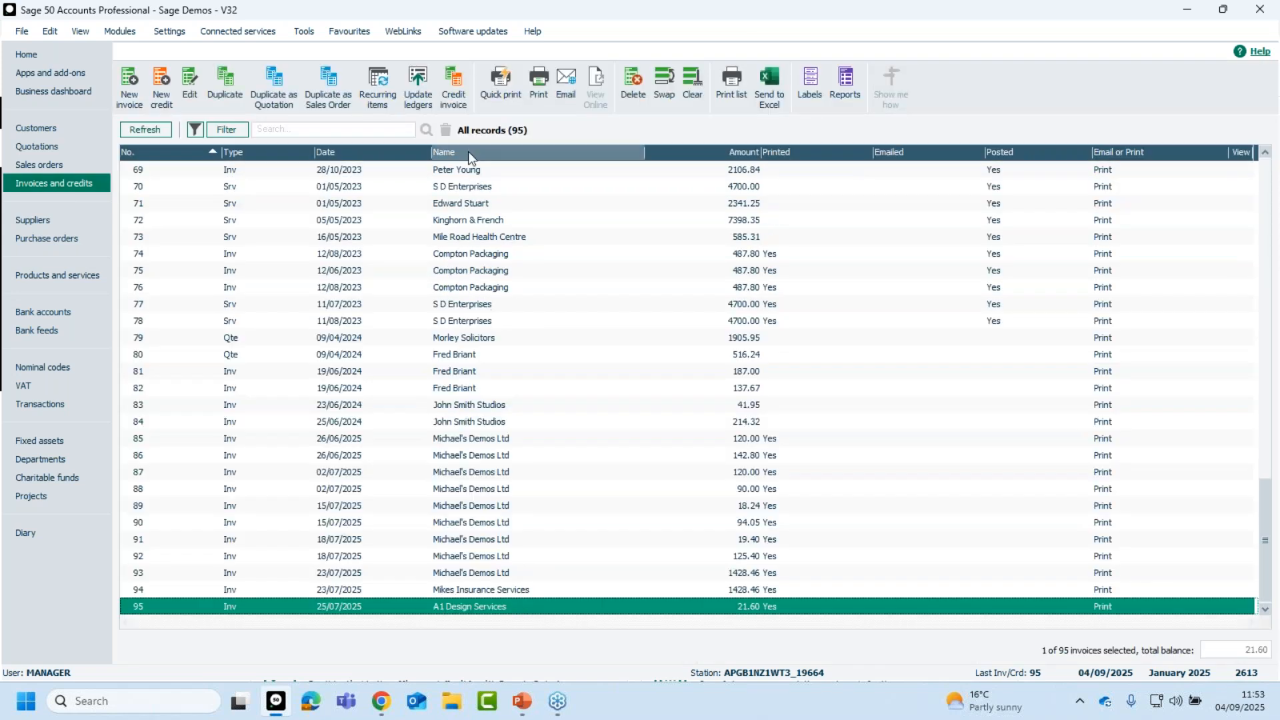
left_click(538, 85)
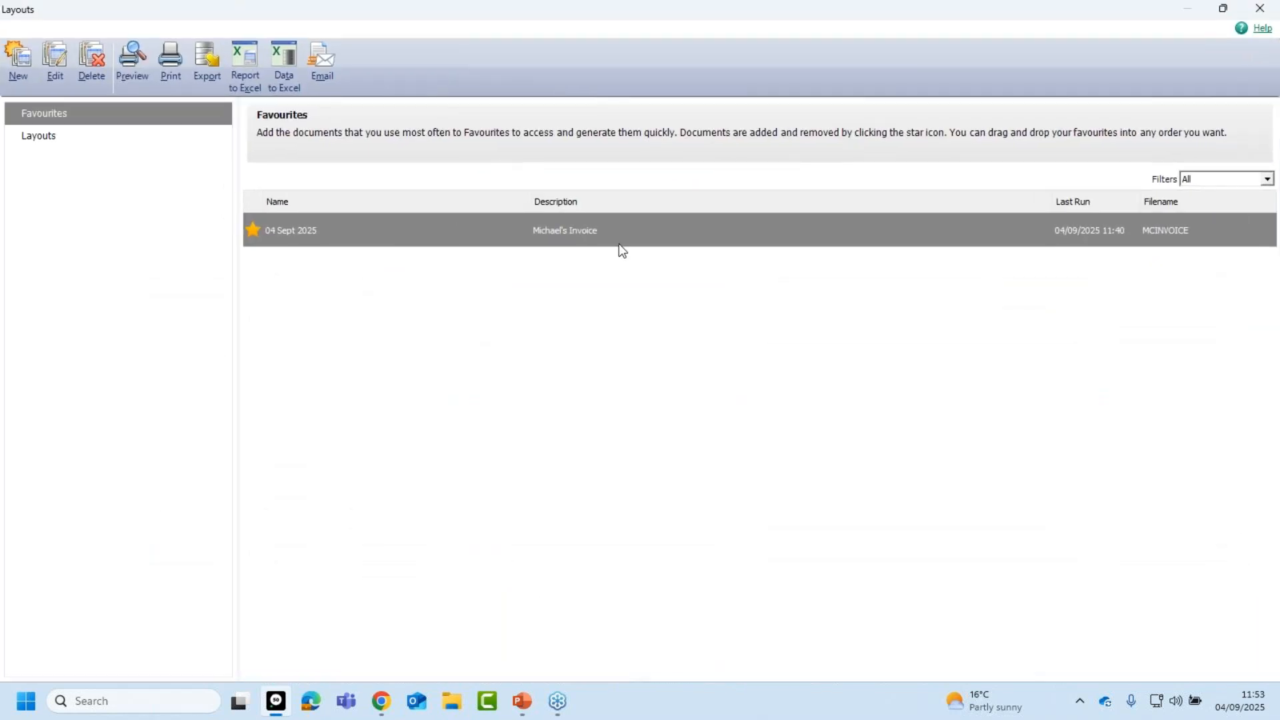
mouse_move(563, 245)
key("alt+Tab")
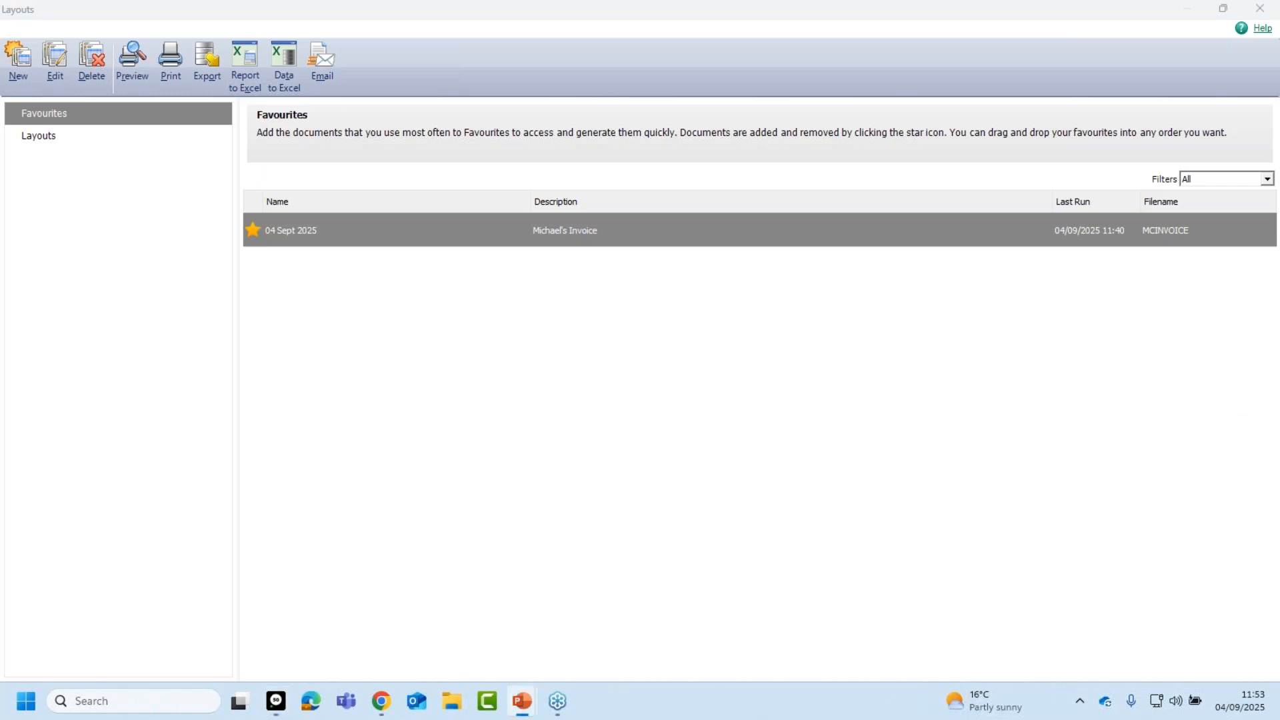